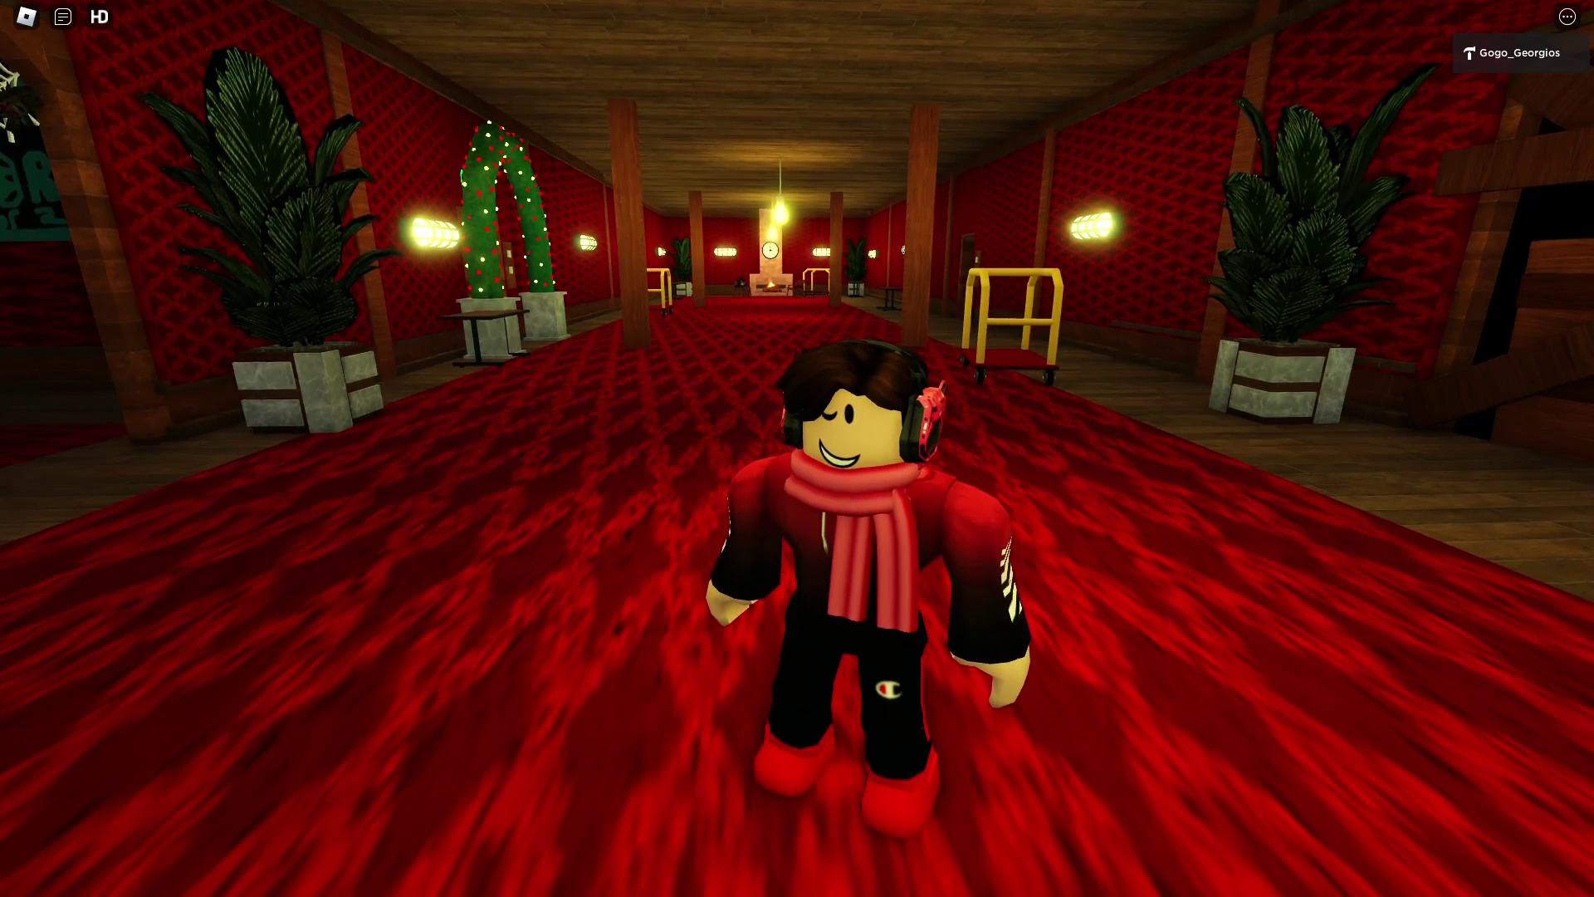
- Walk across the red-carpeted lobby toward the Floor 2 Concept doorway
right_click(798, 448)
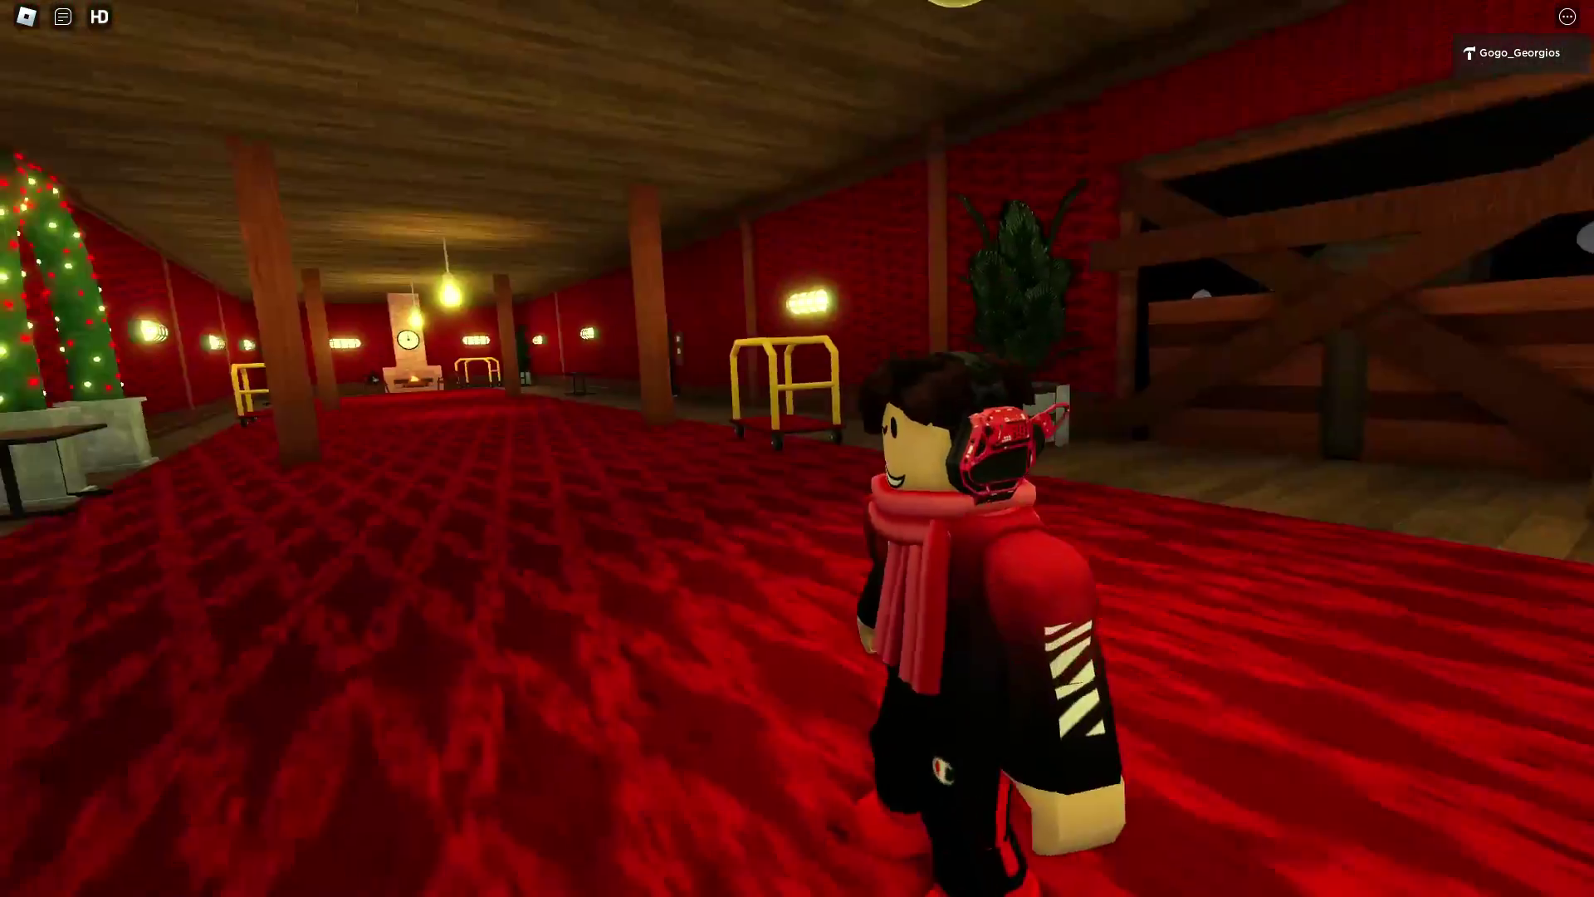
drag(997, 449, 598, 449)
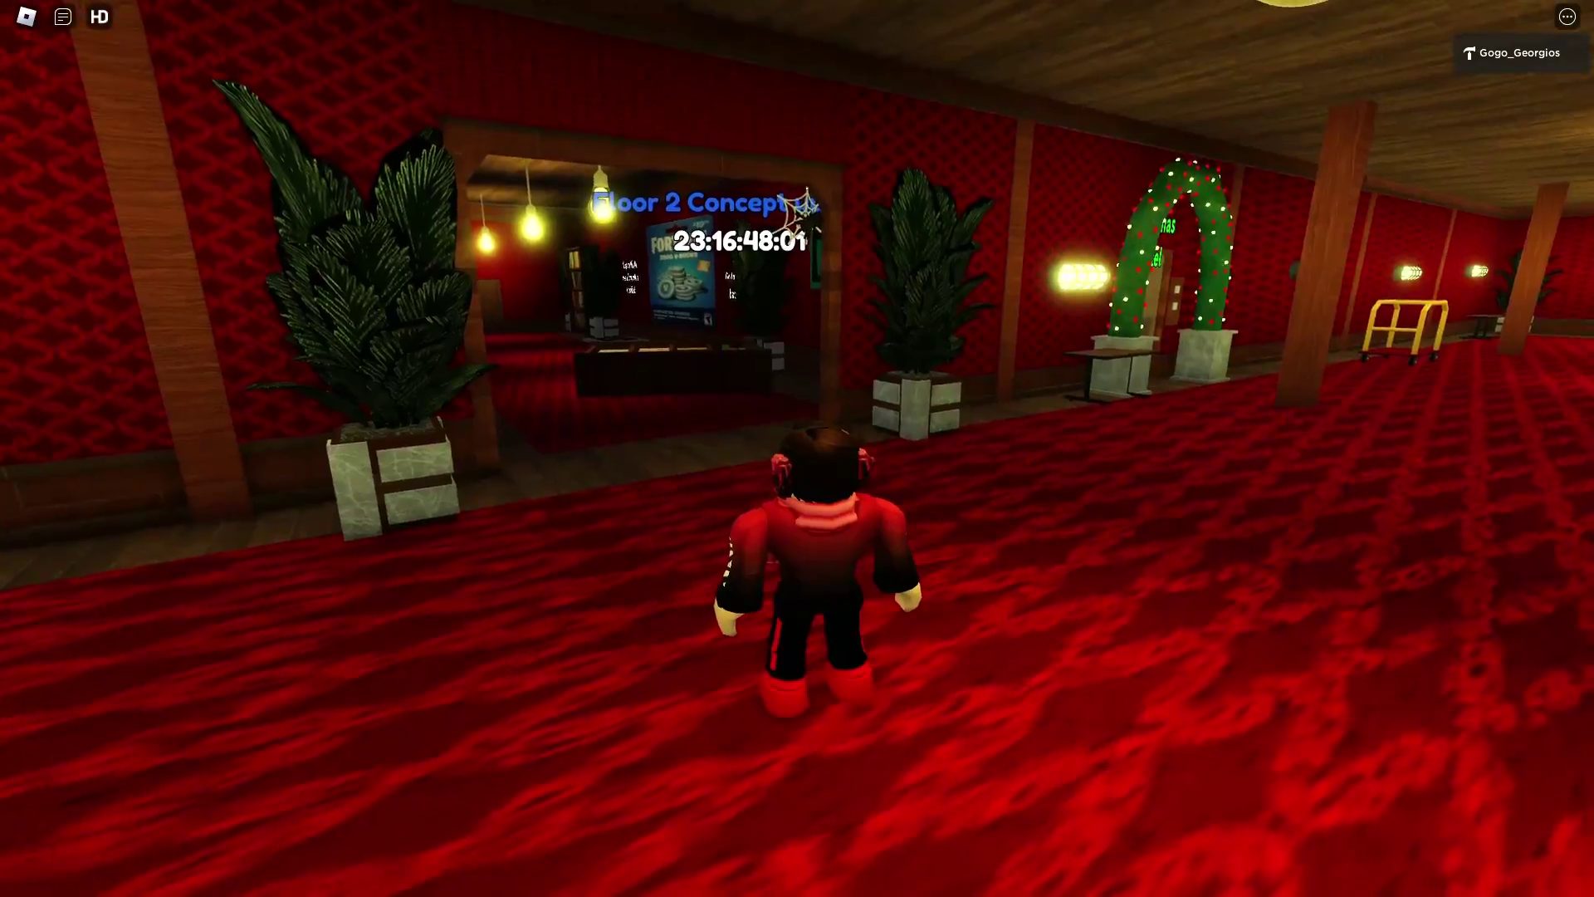
key(w)
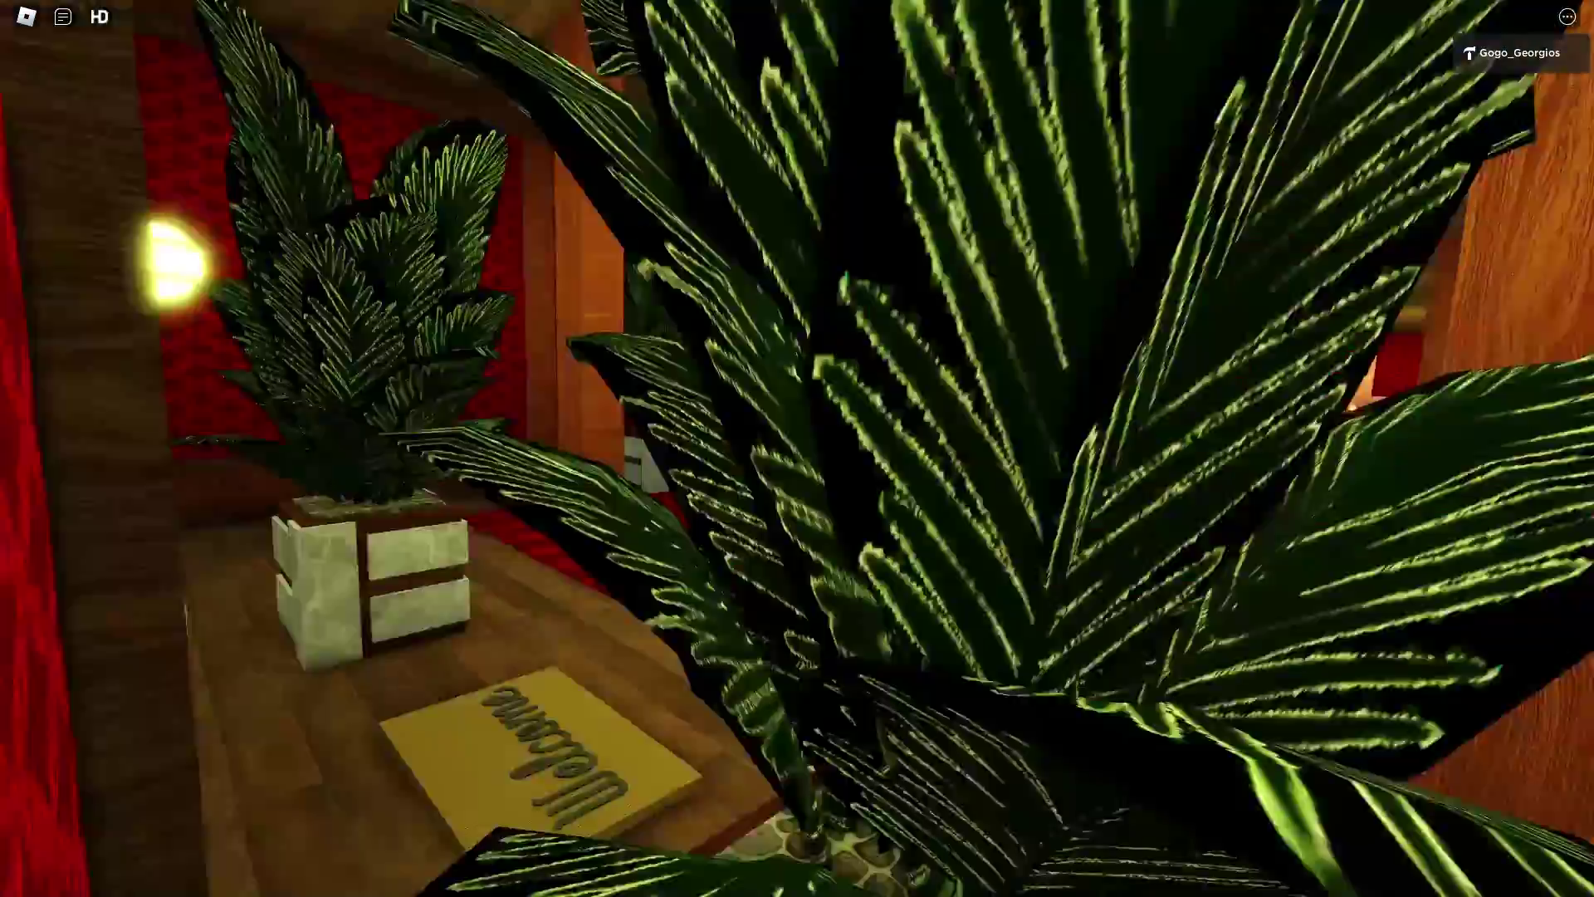
drag(998, 448, 498, 448)
key(w)
- Go past the pillar and plants in first person to the Floor 2 Concept countdown sign
drag(872, 448, 623, 449)
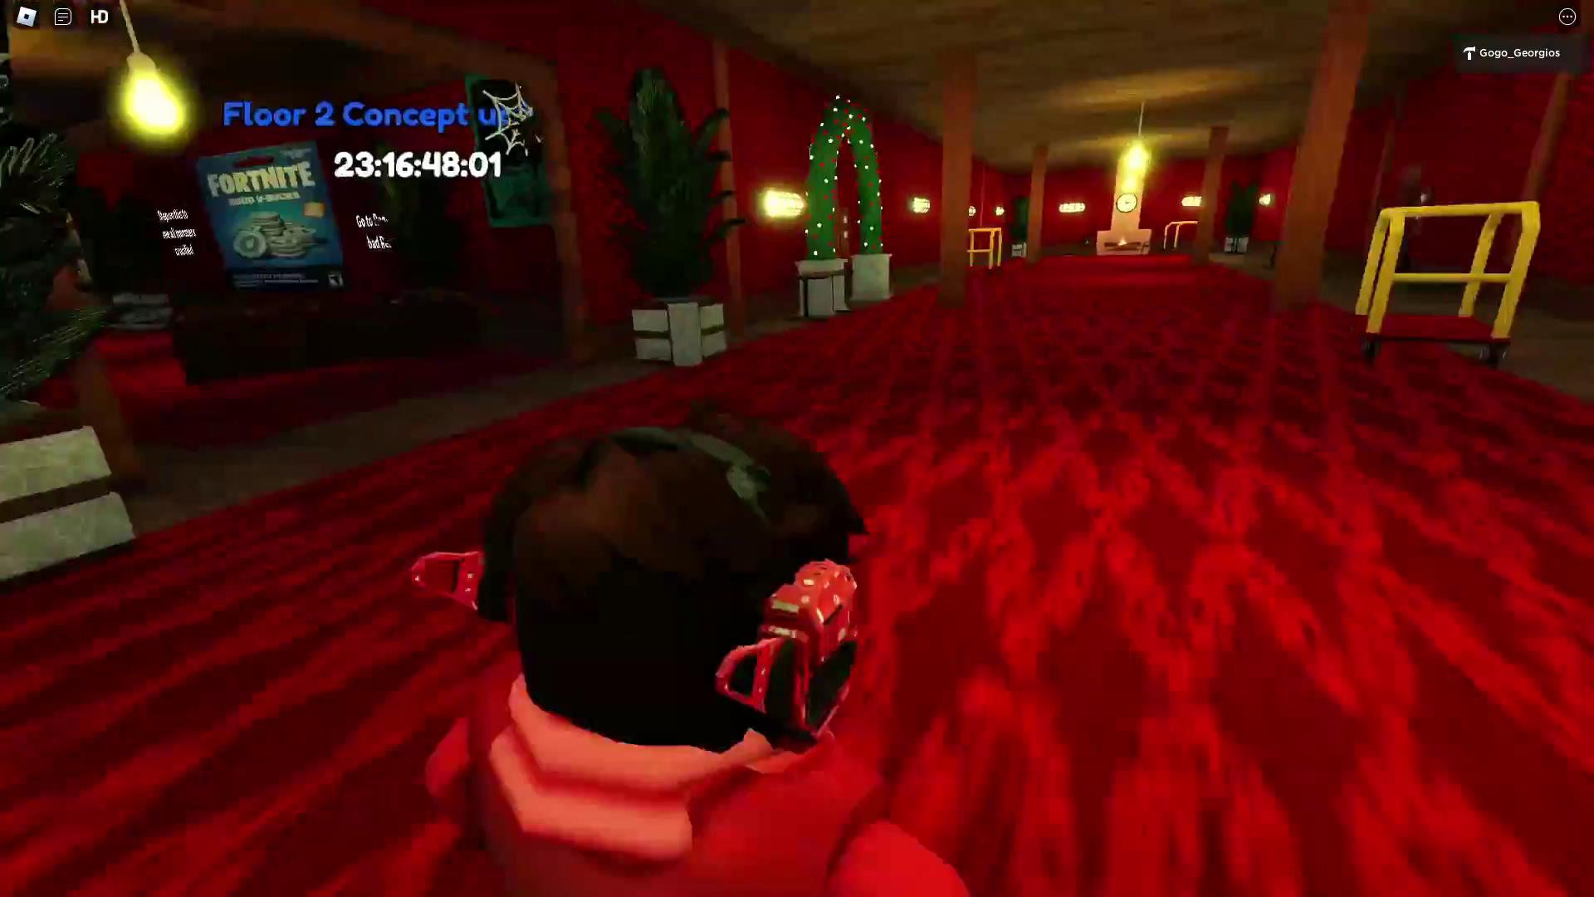
right_click(798, 449)
key(w)
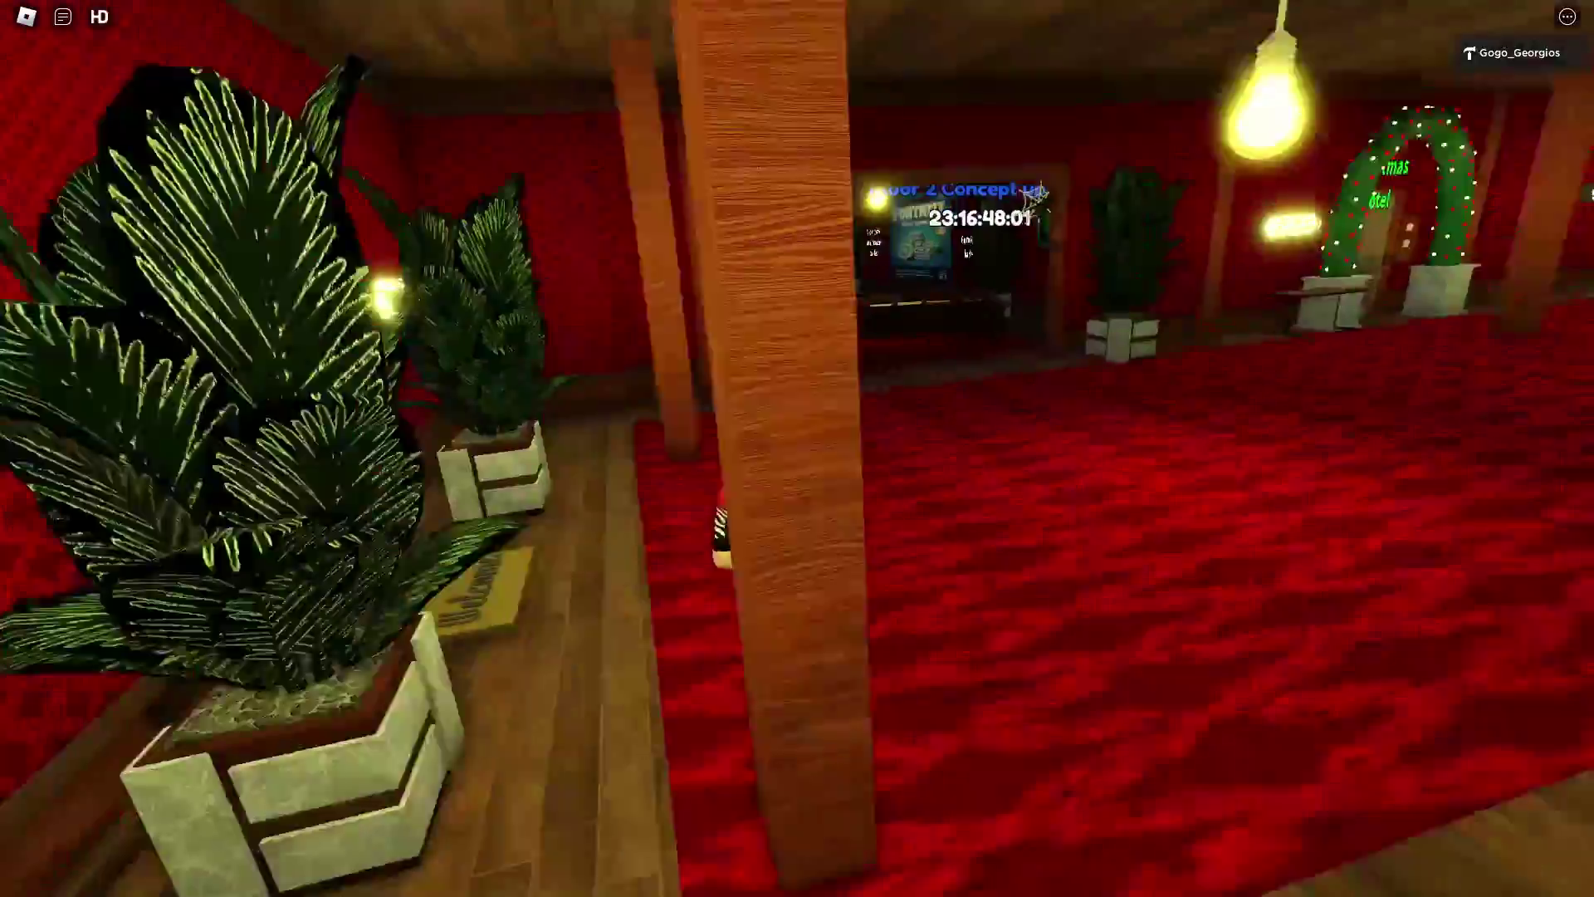
right_drag(997, 449, 499, 449)
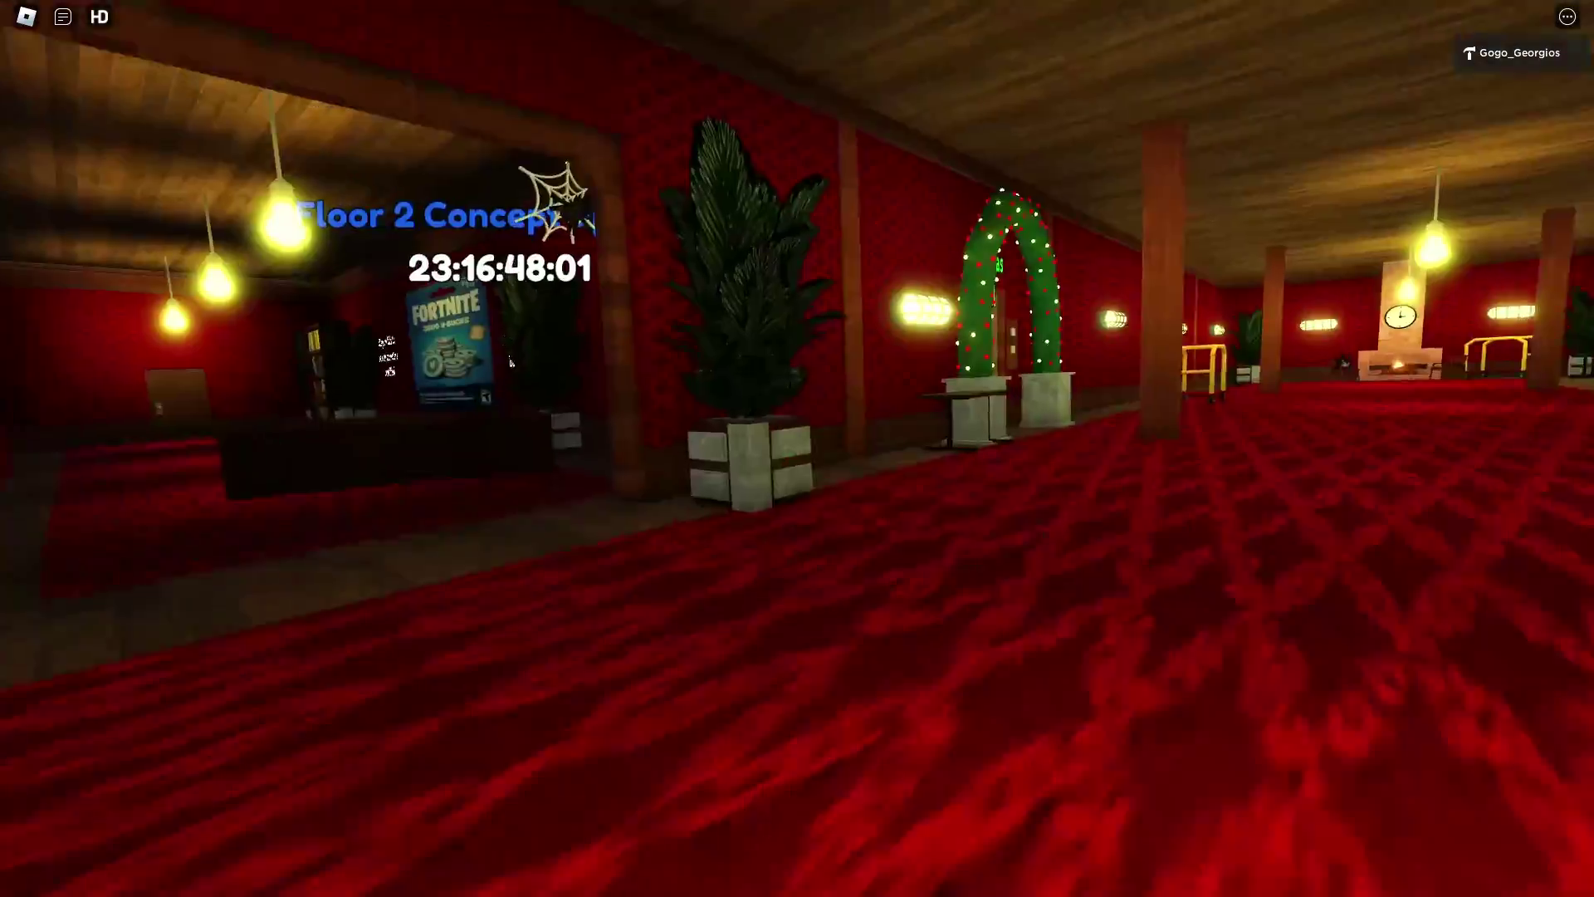
key(w)
key(w)
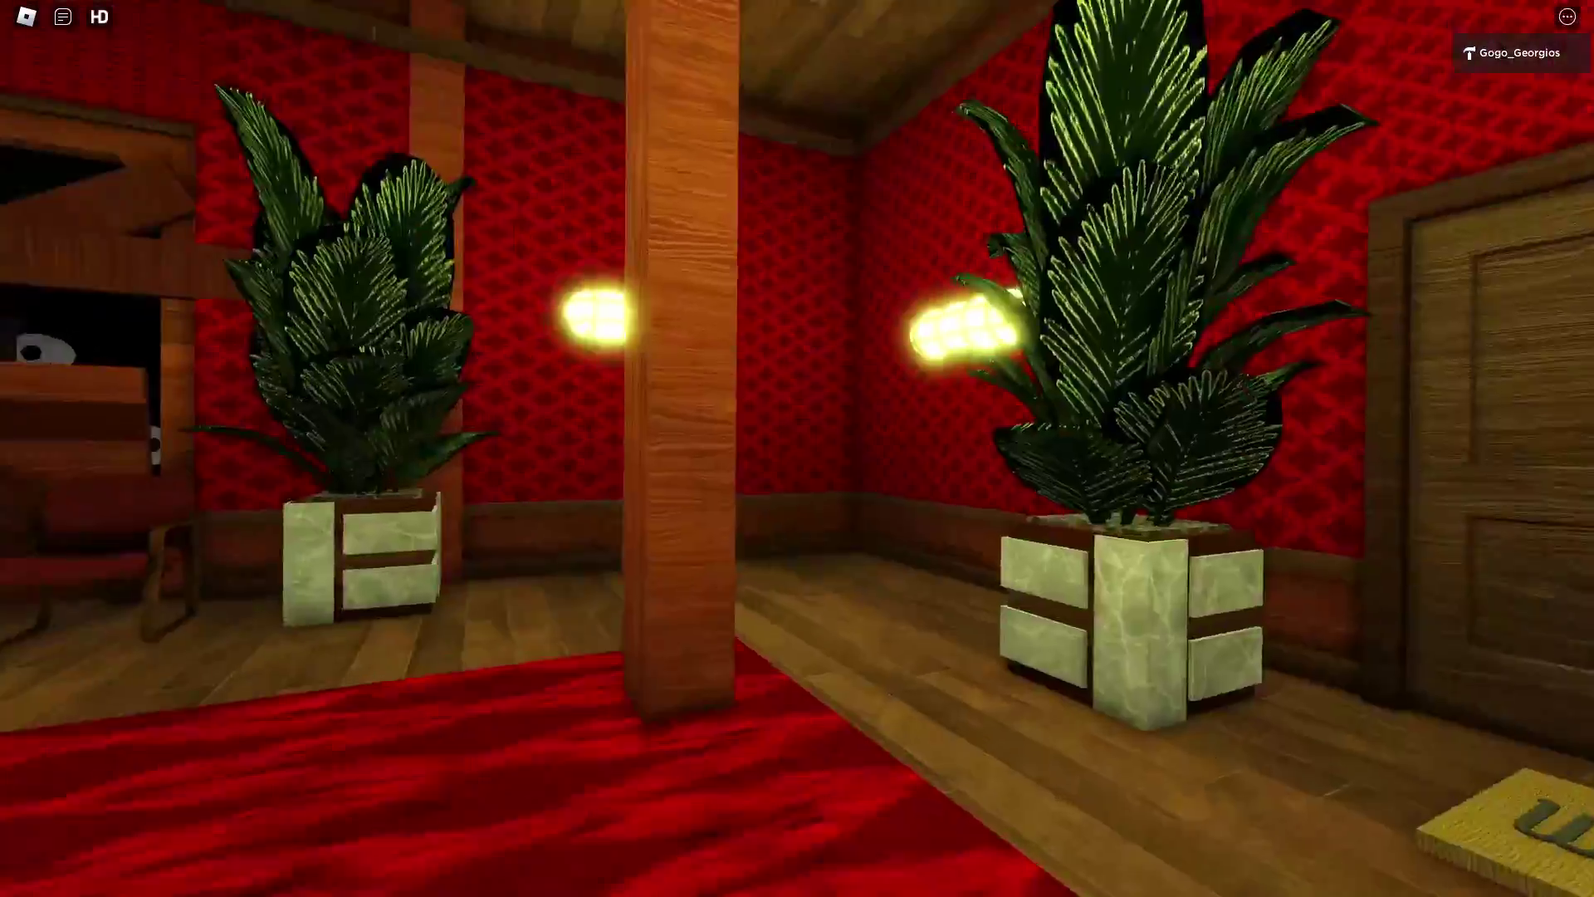
key(w)
key(w)
key(w)
key(w)
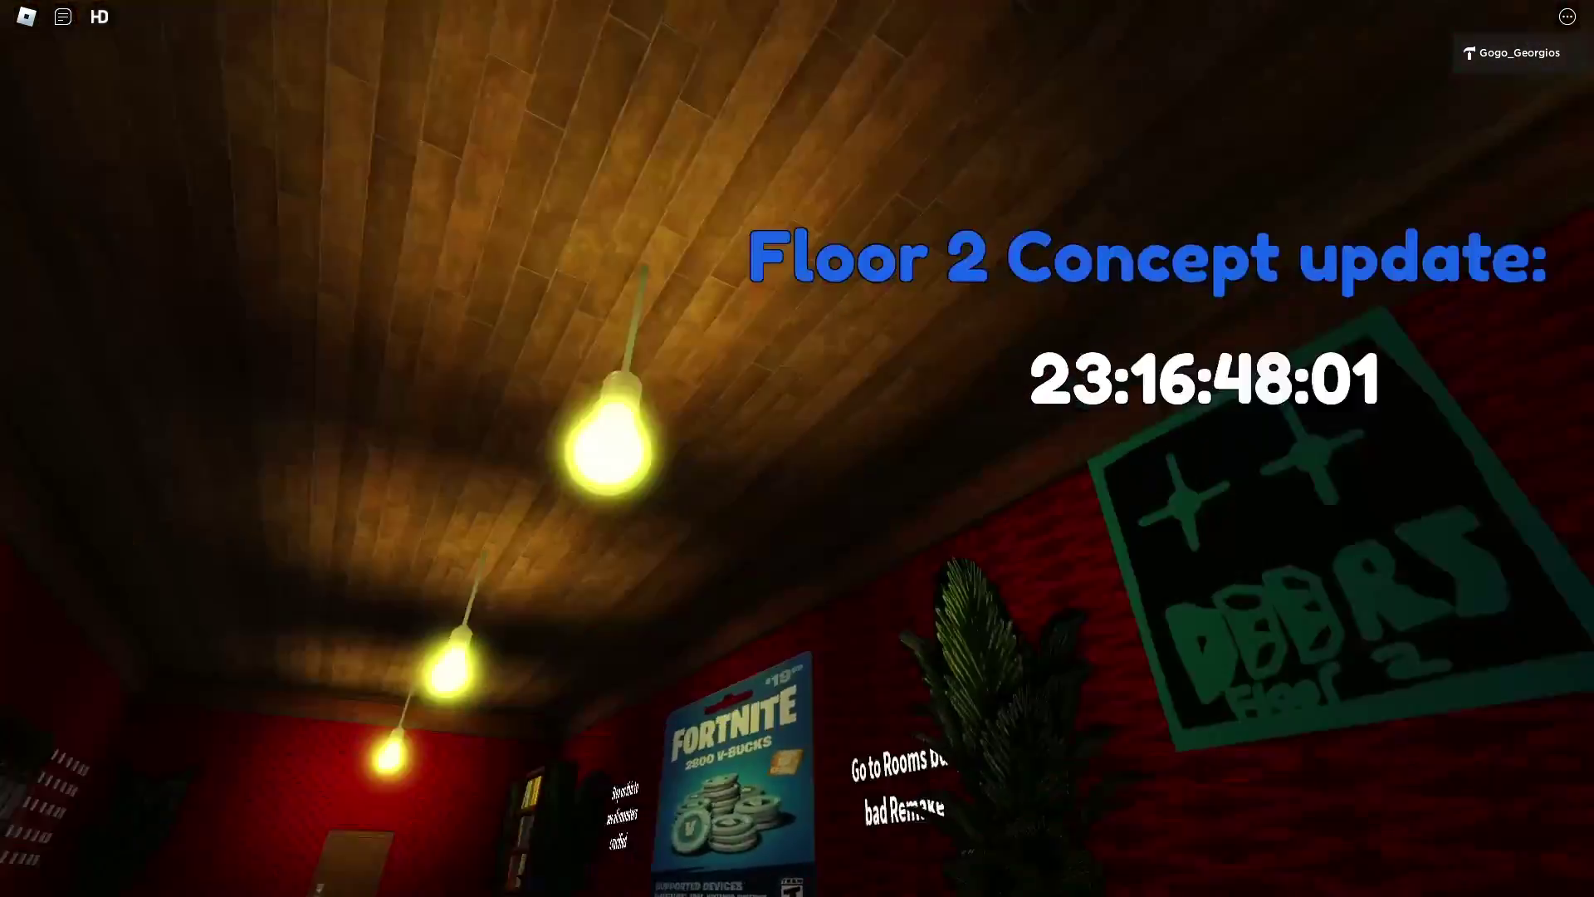
- Cross the green room past the floor hatches and boombox to the Fortnite poster wall
key(w)
key(w)
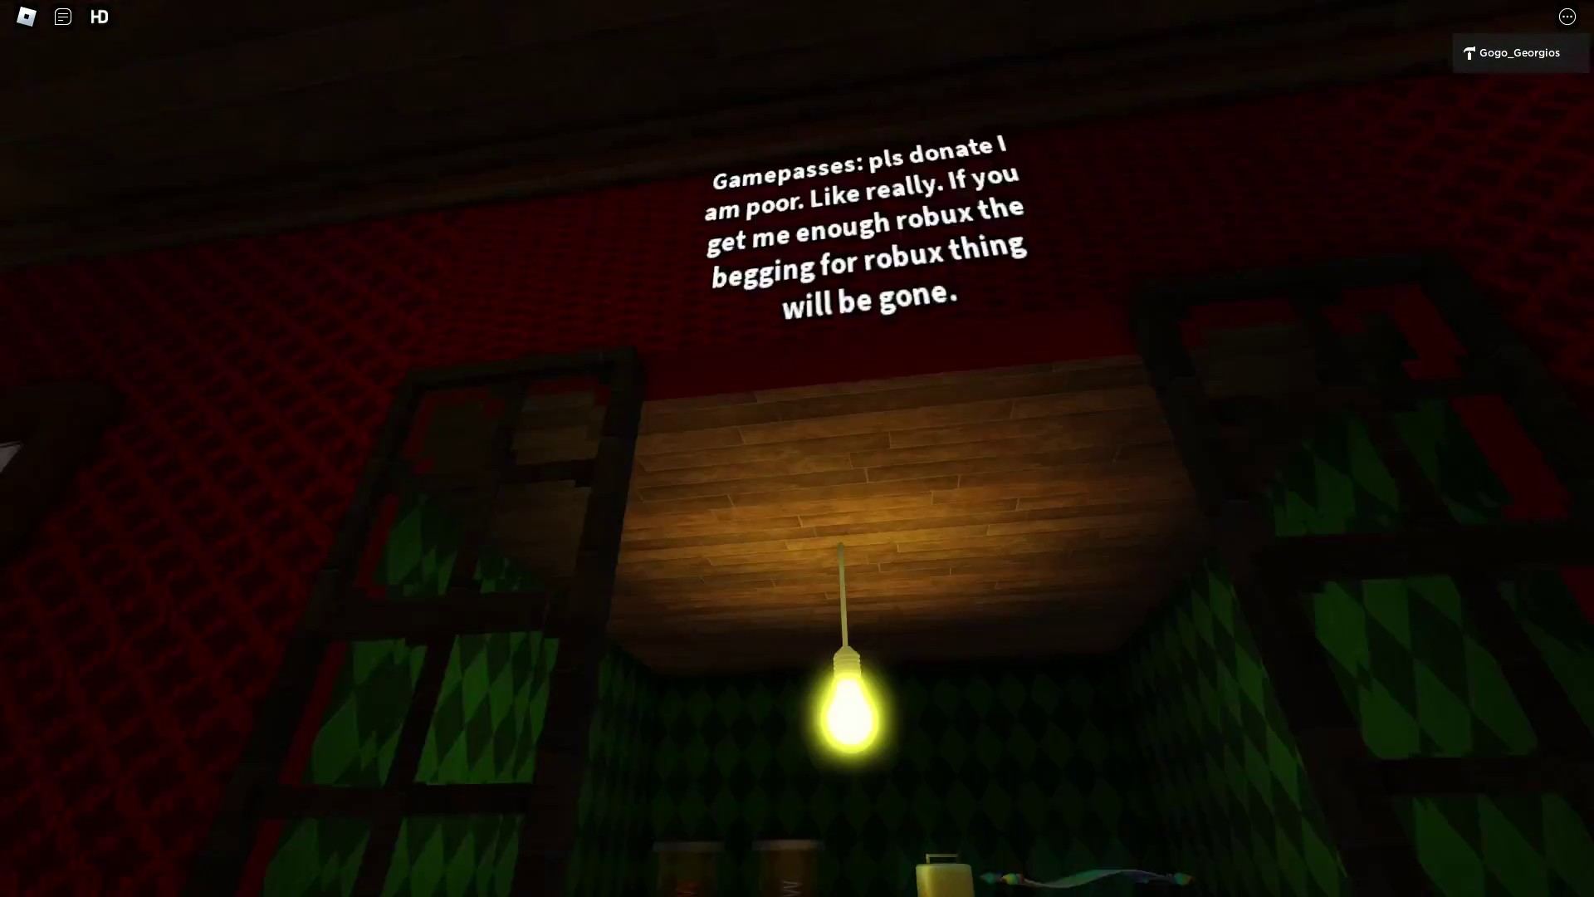
key(w)
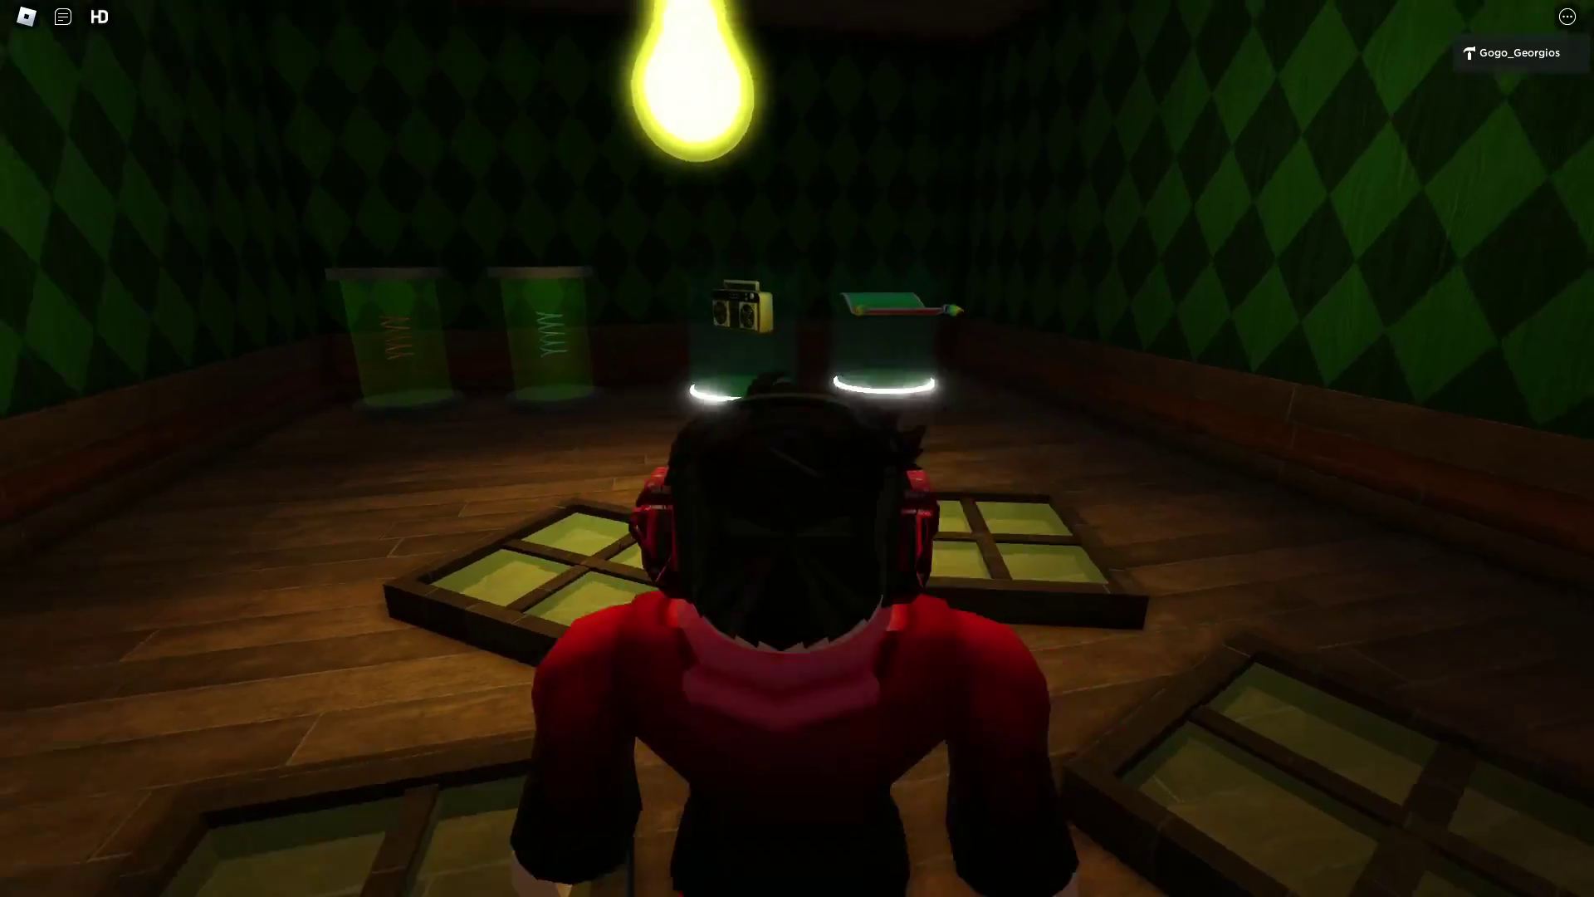
key(w)
key(w)
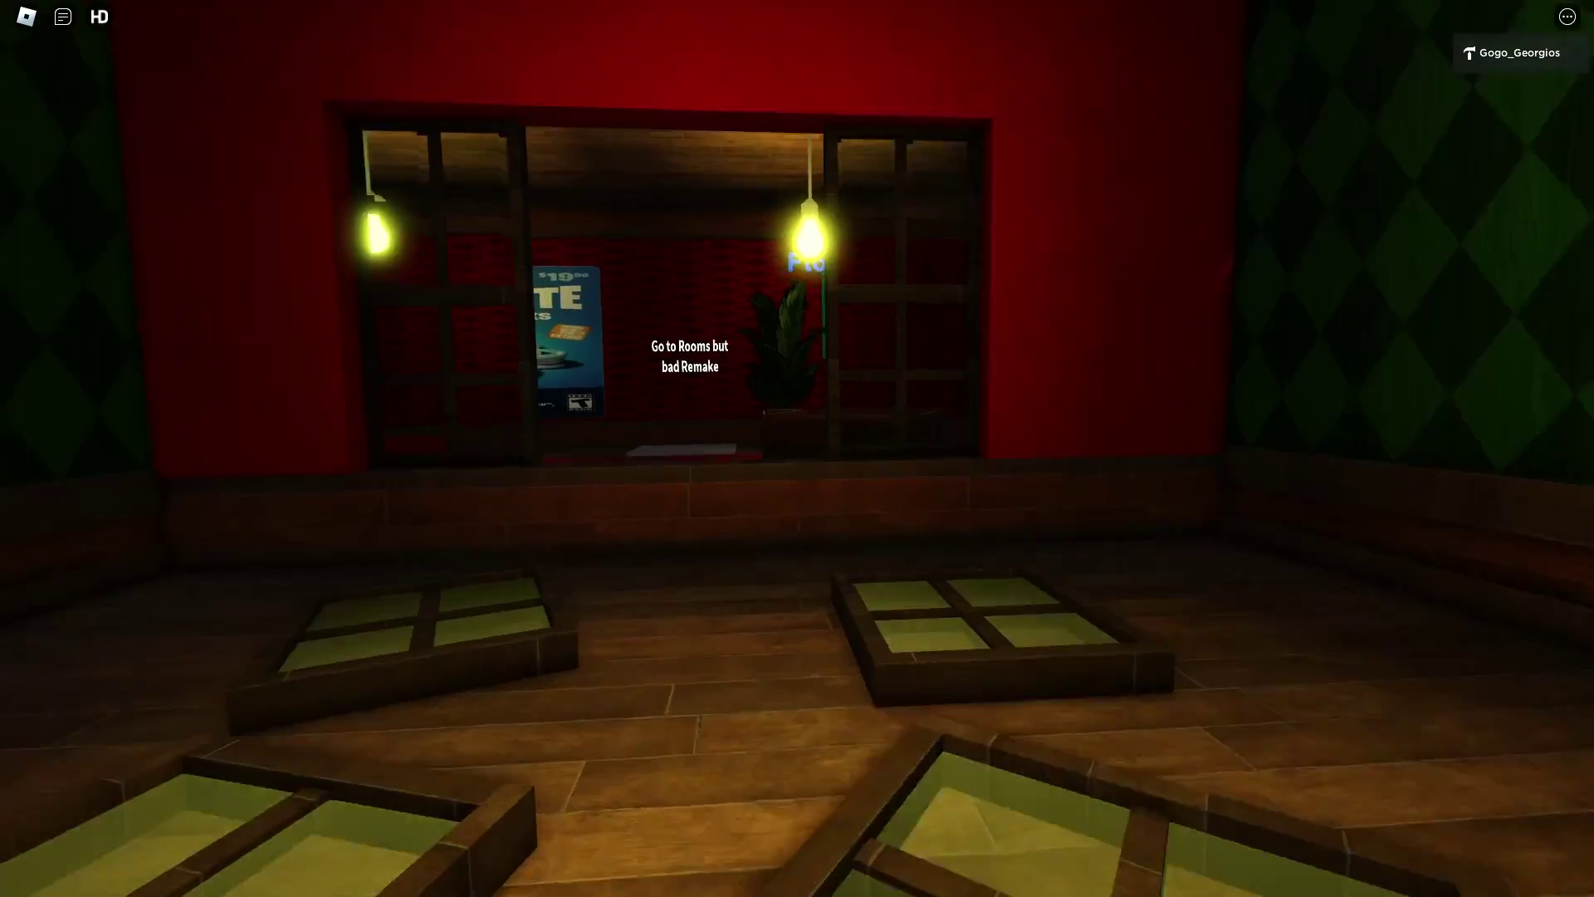
key(w)
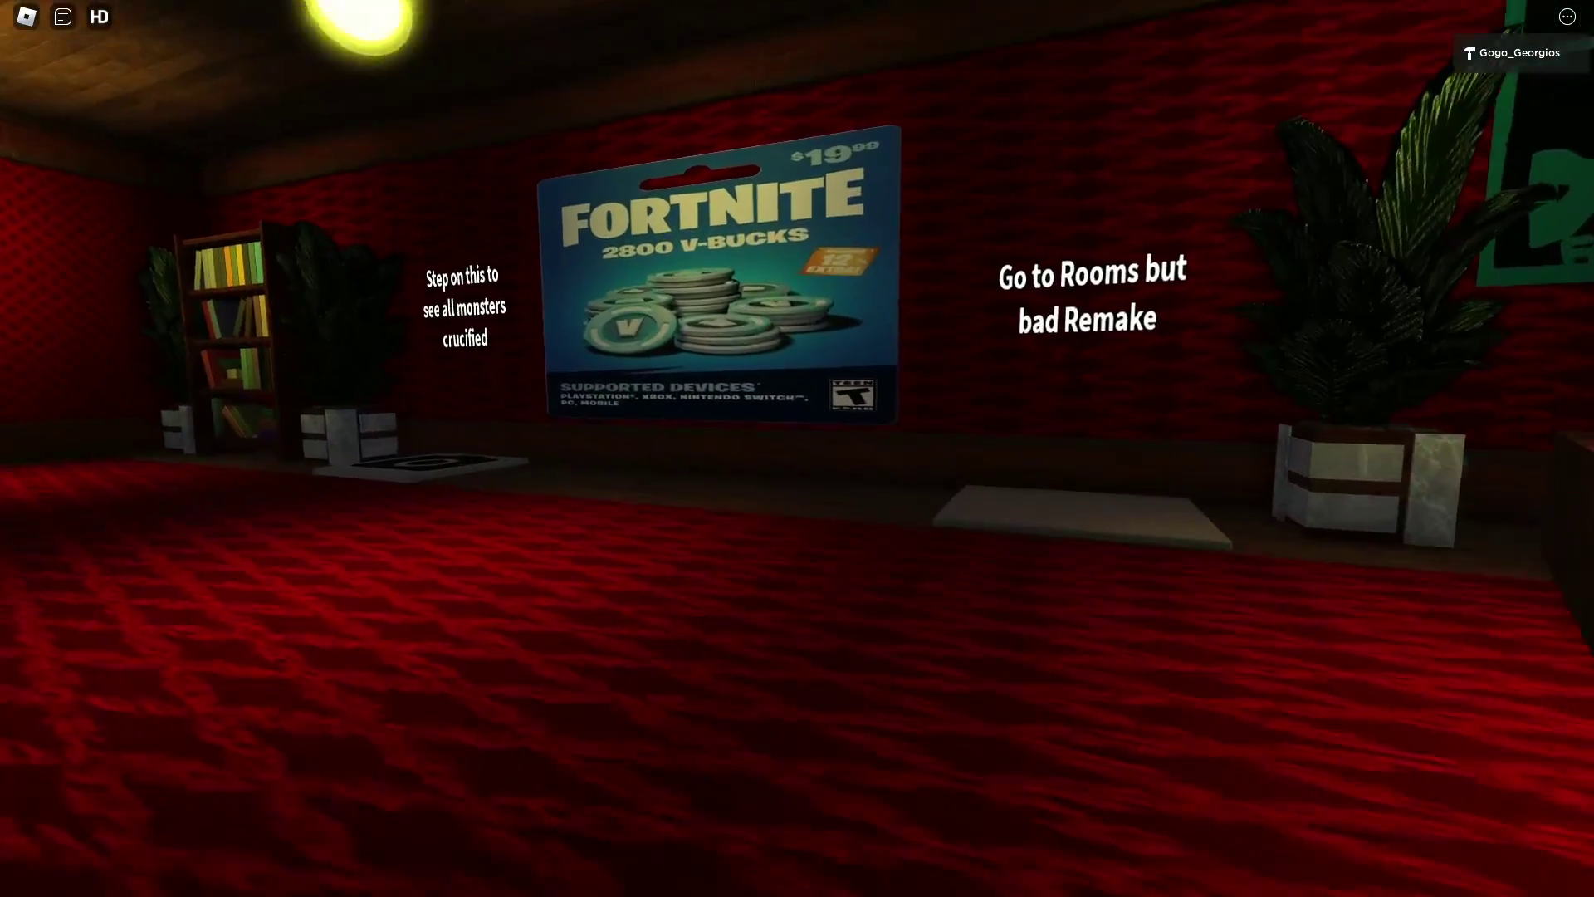
key(w)
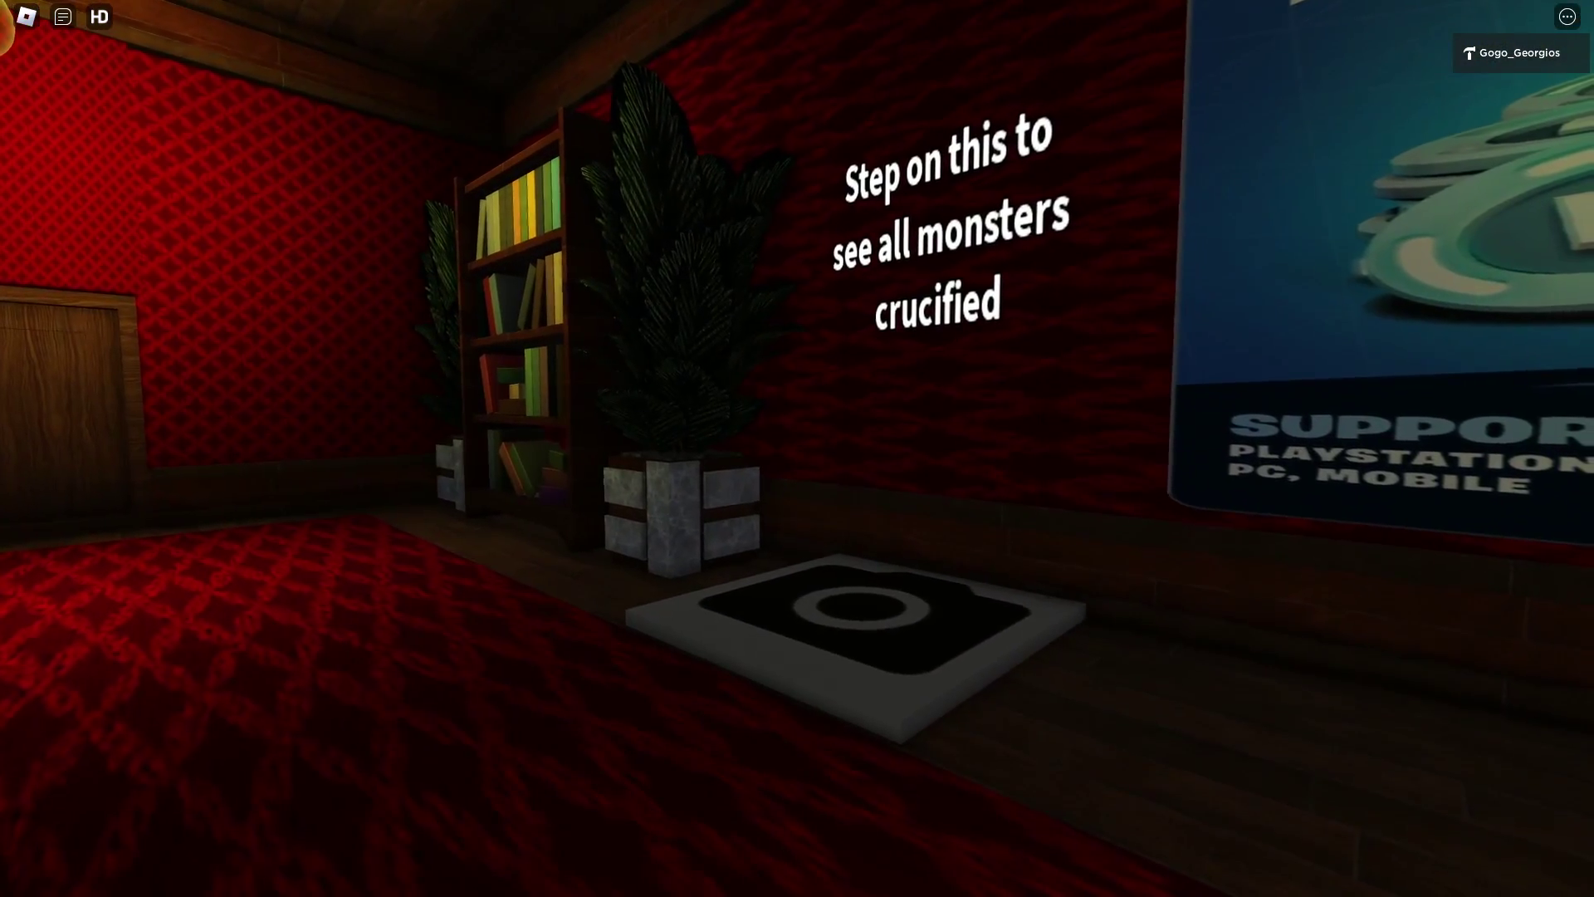
- Return through the countdown corridor into the lobby beside the boarded window
key(w)
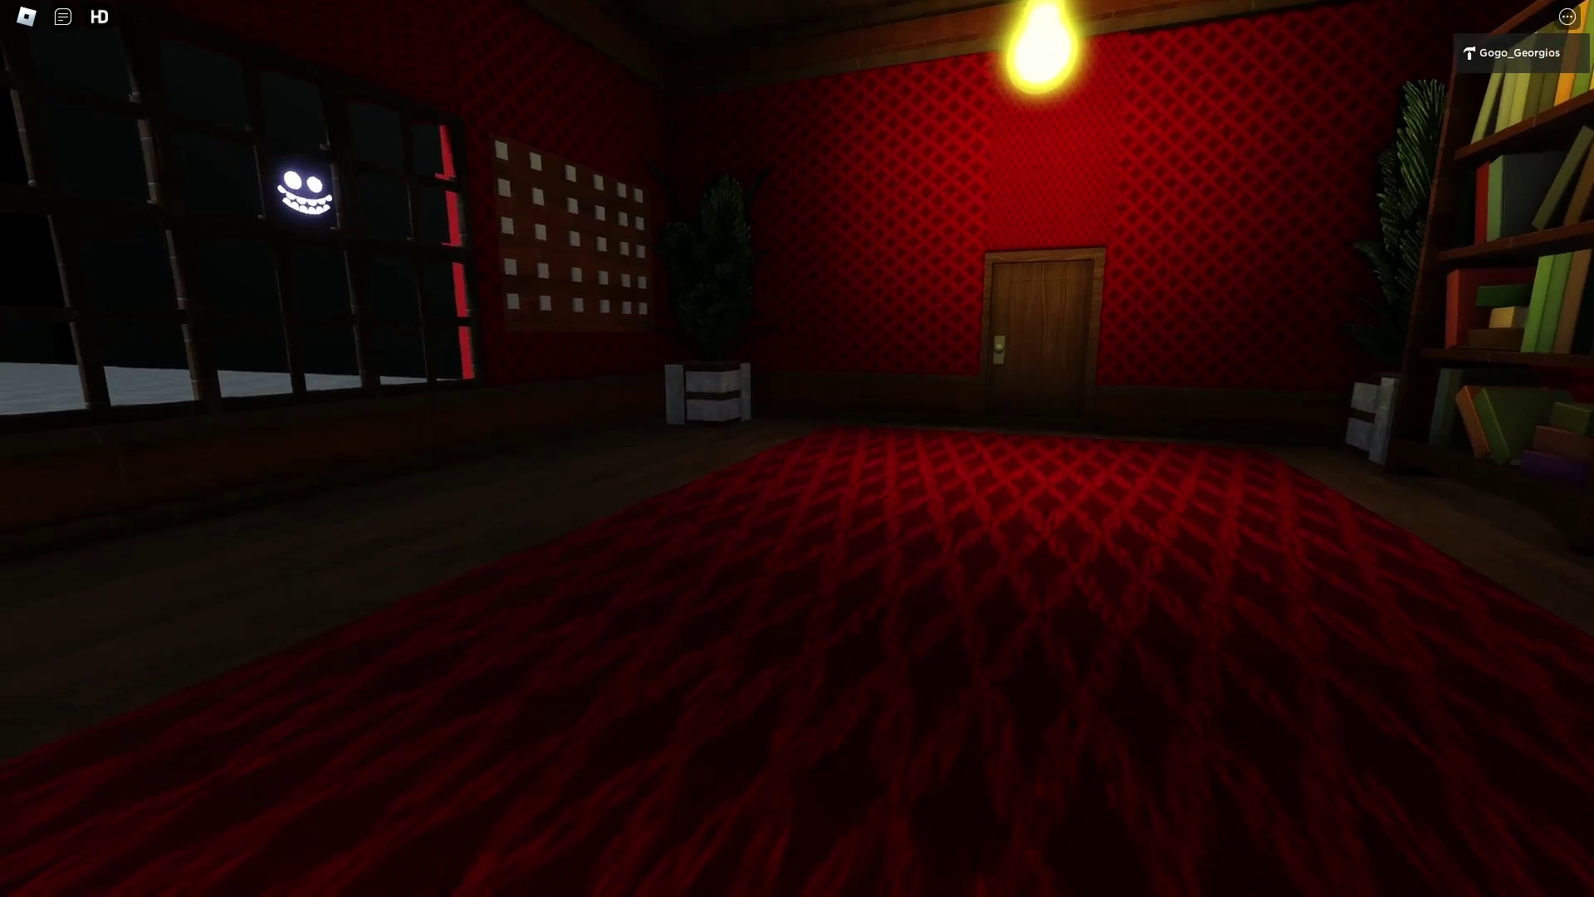
key(w)
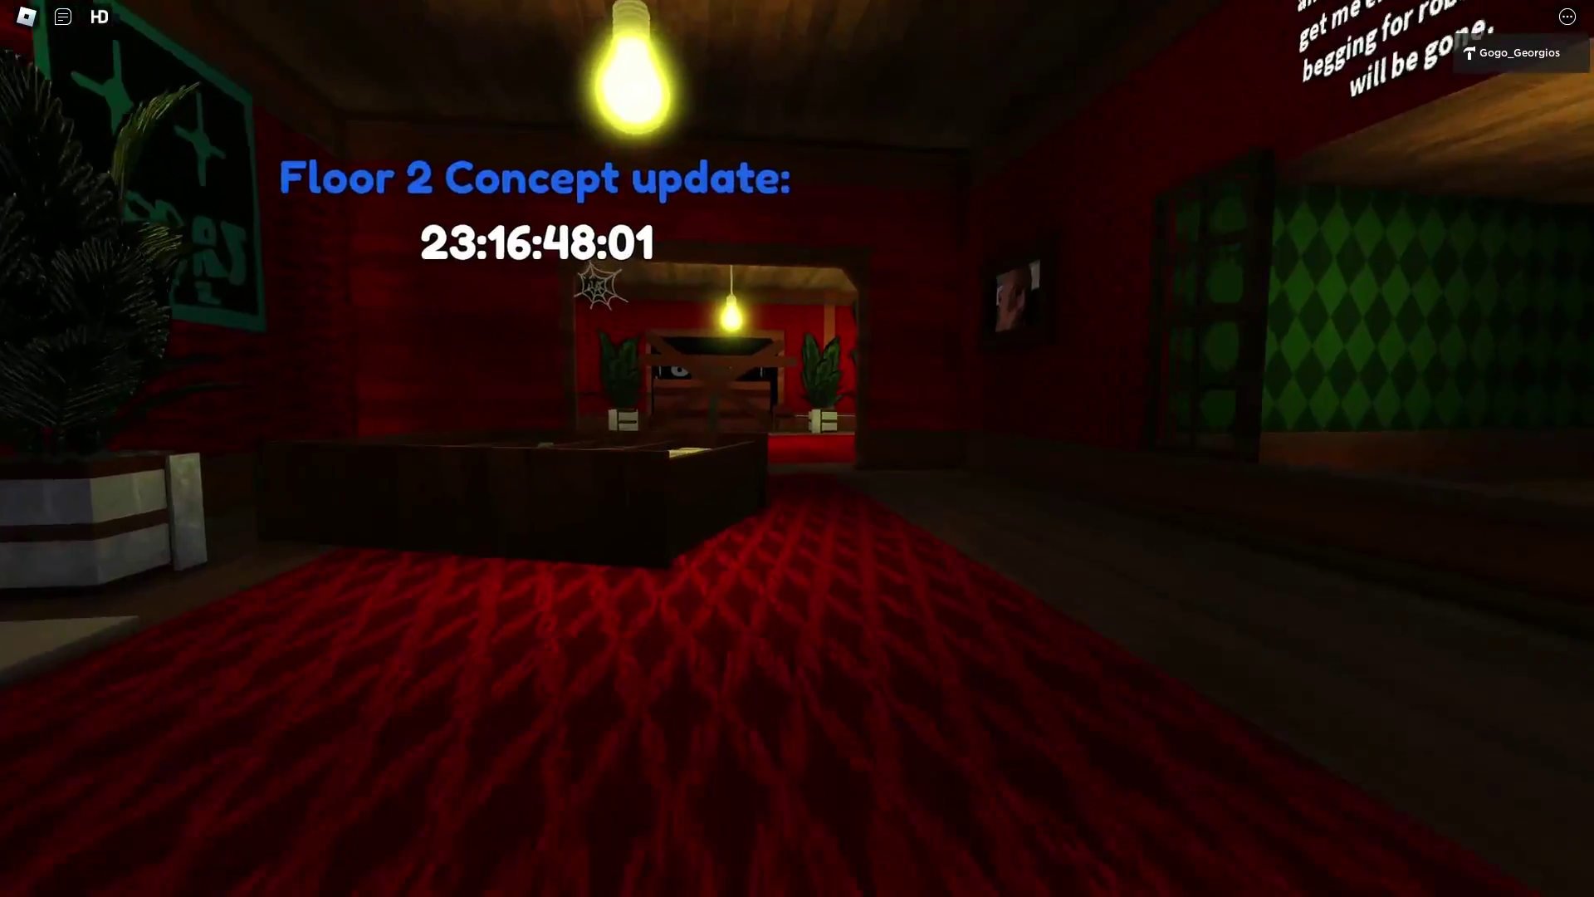
key(w)
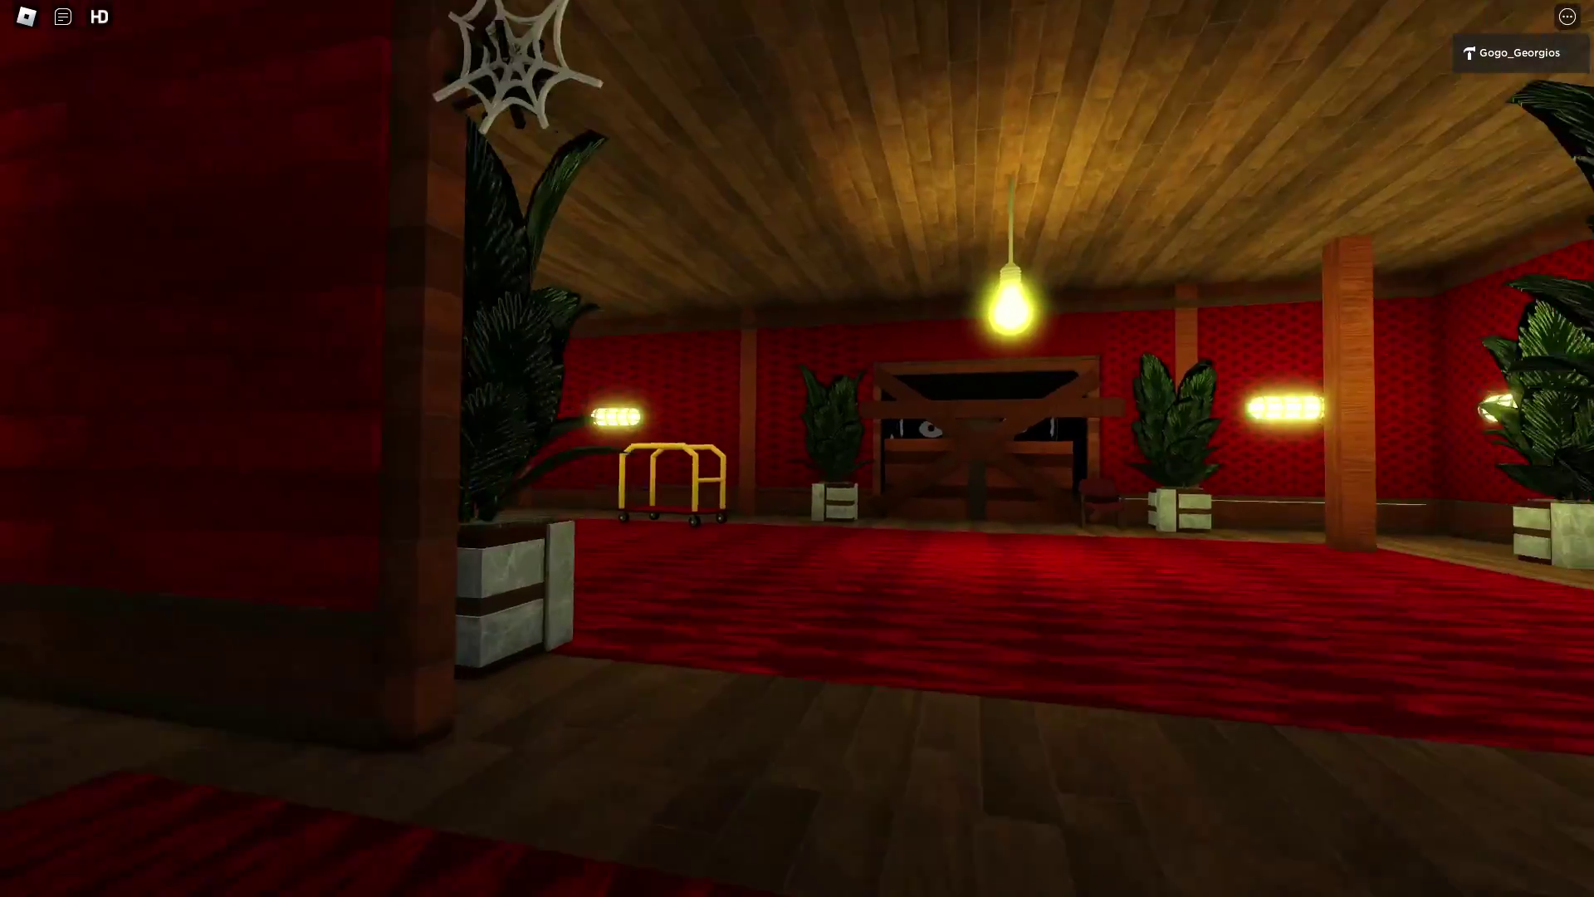
key(w)
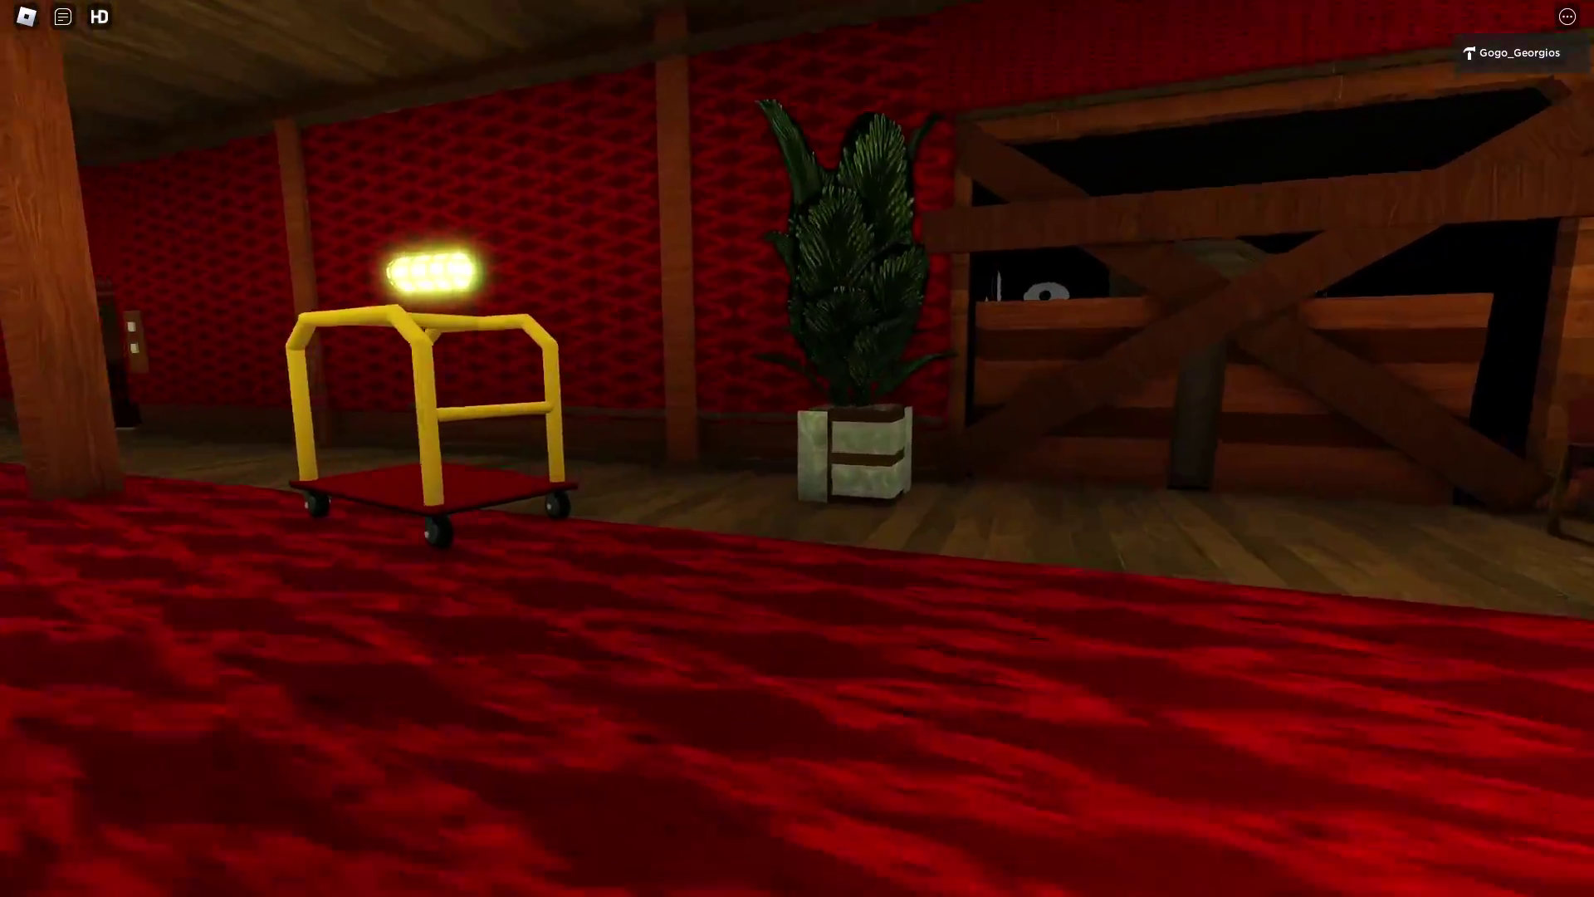
- Walk down the lobby hall up to the Christmas Hotel archway
key(w)
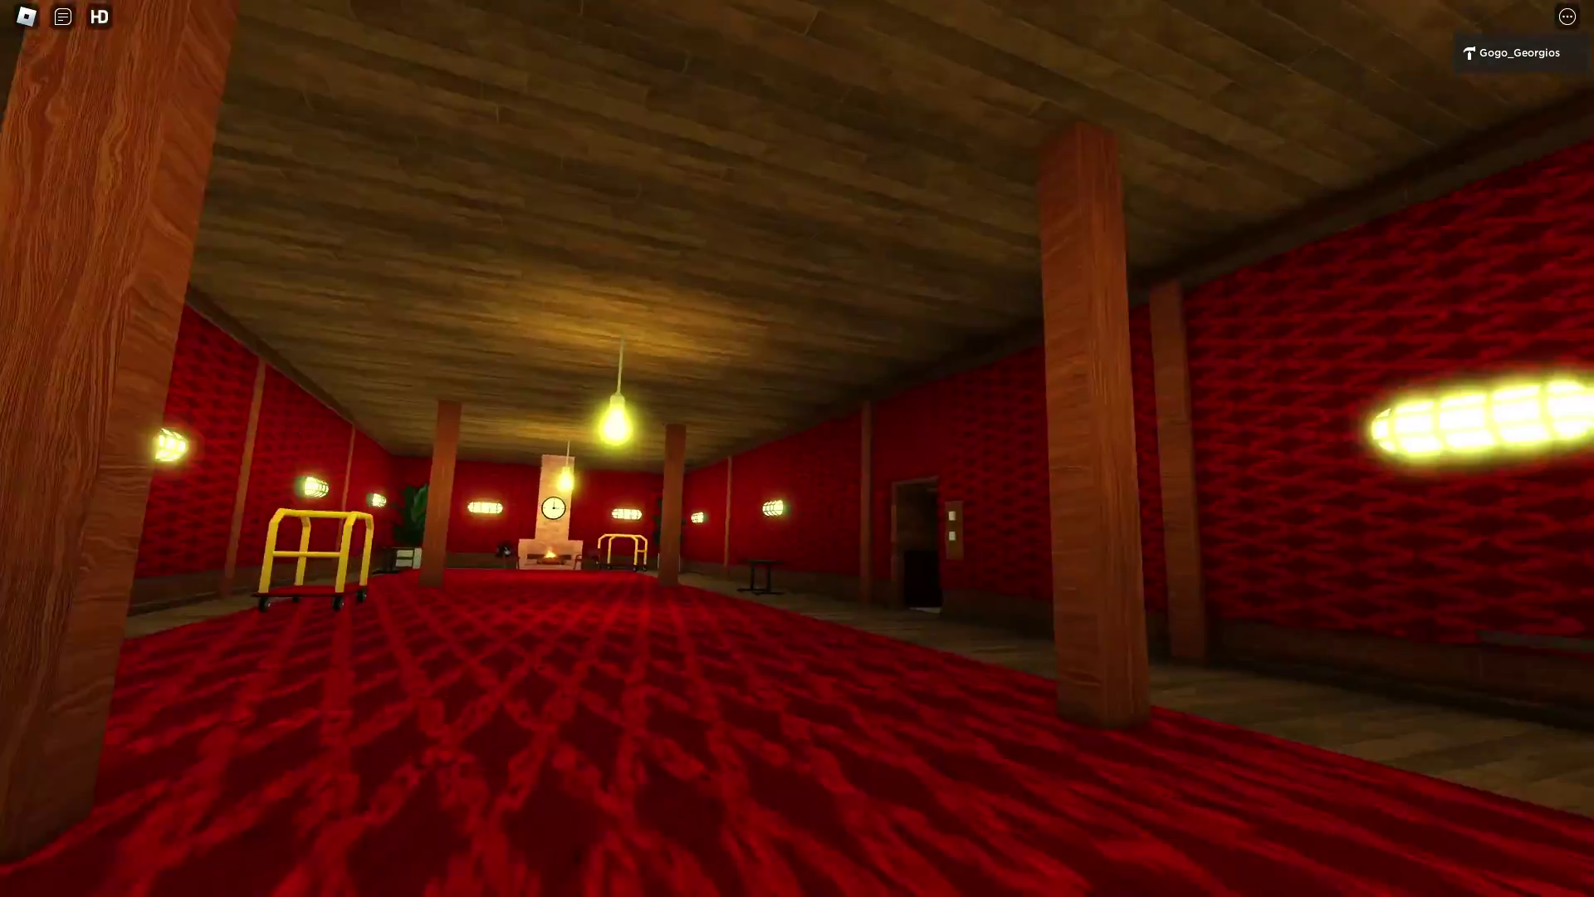
key(w)
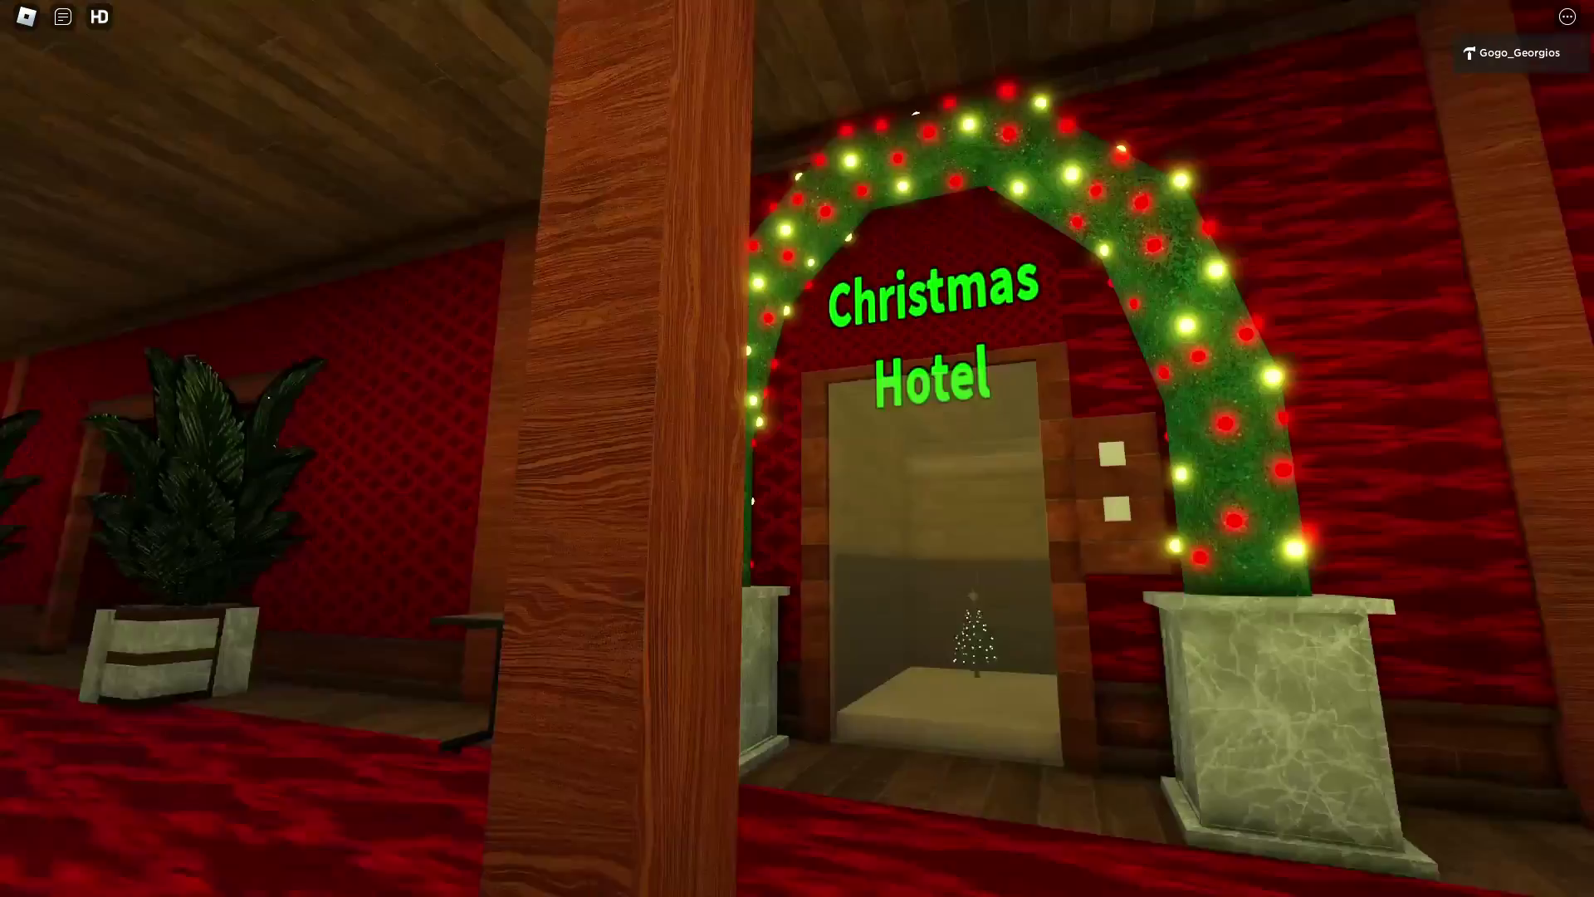
key(w)
key(w)
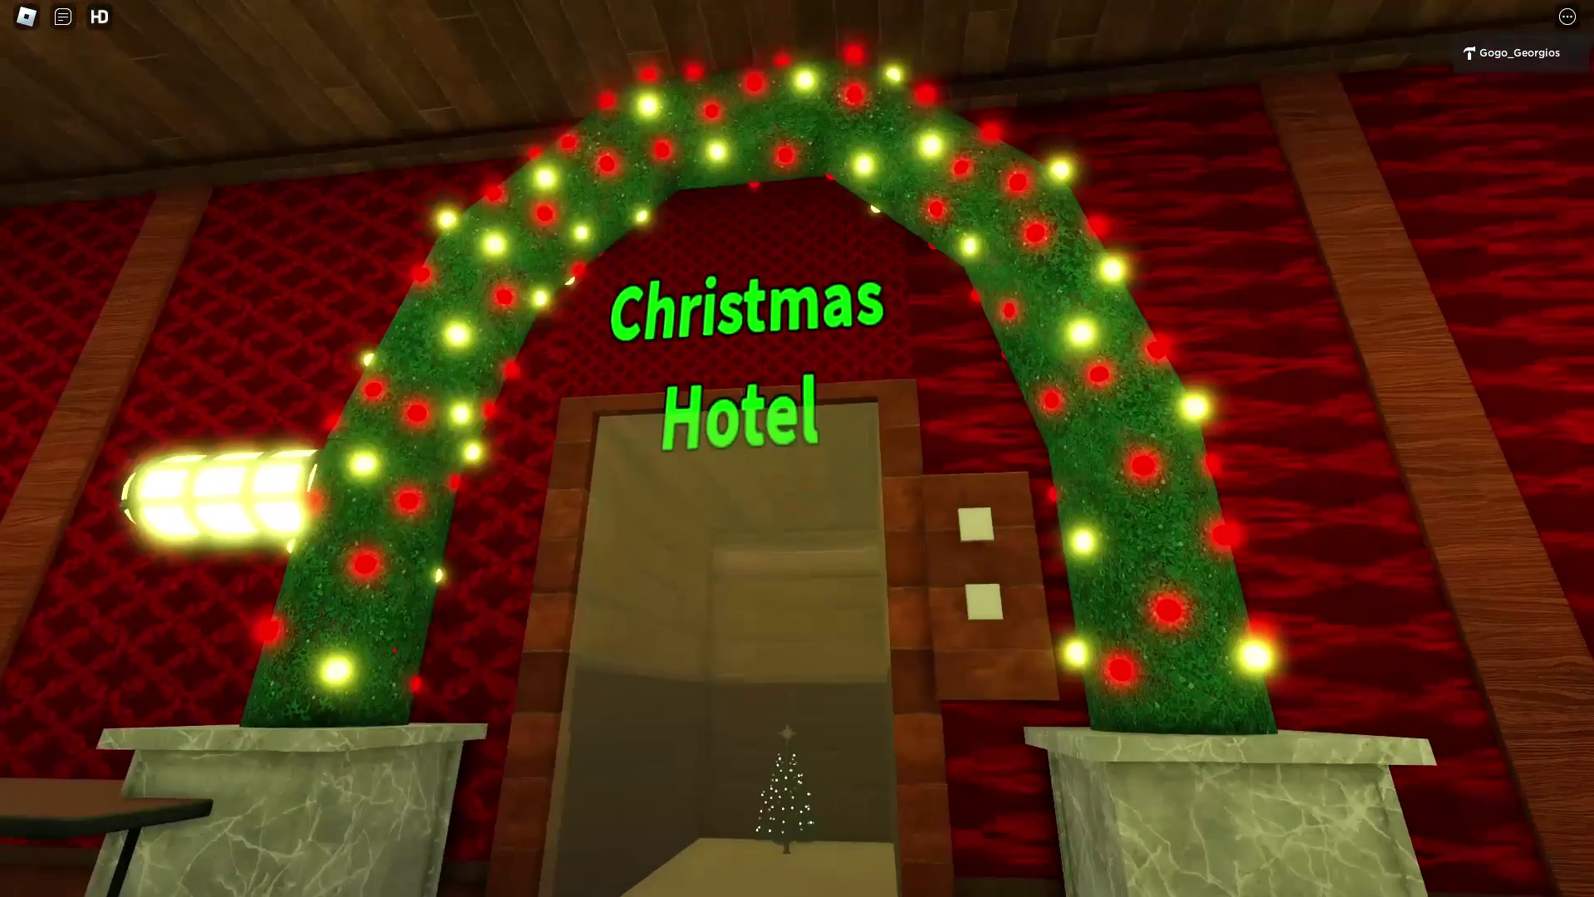
key(w)
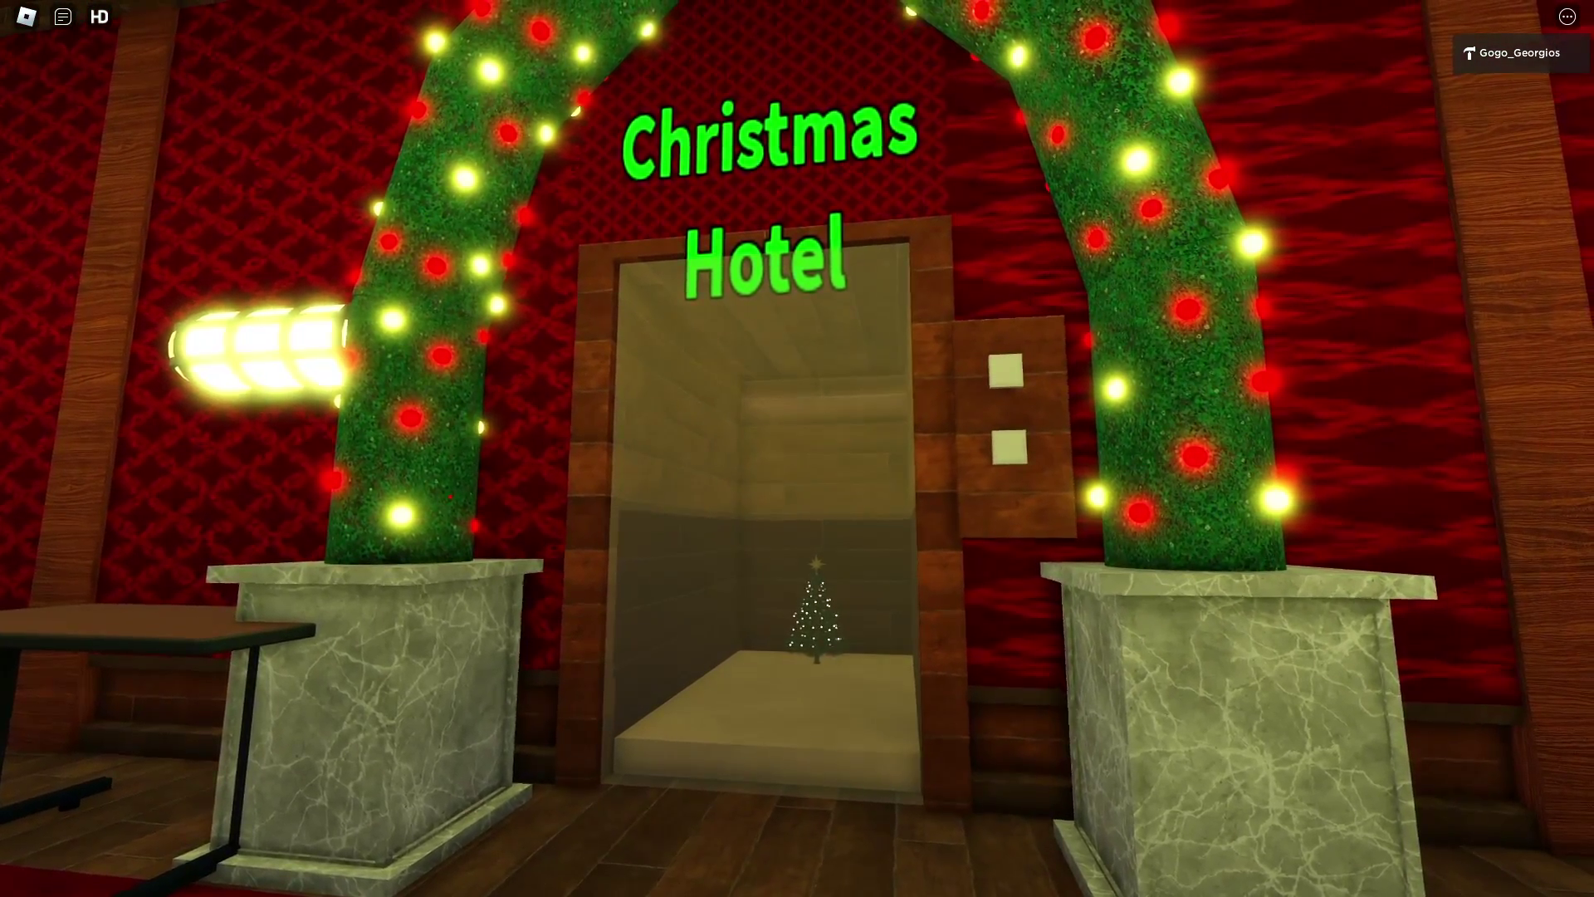
- Turn back into the lobby and climb onto the reception desk
key(w)
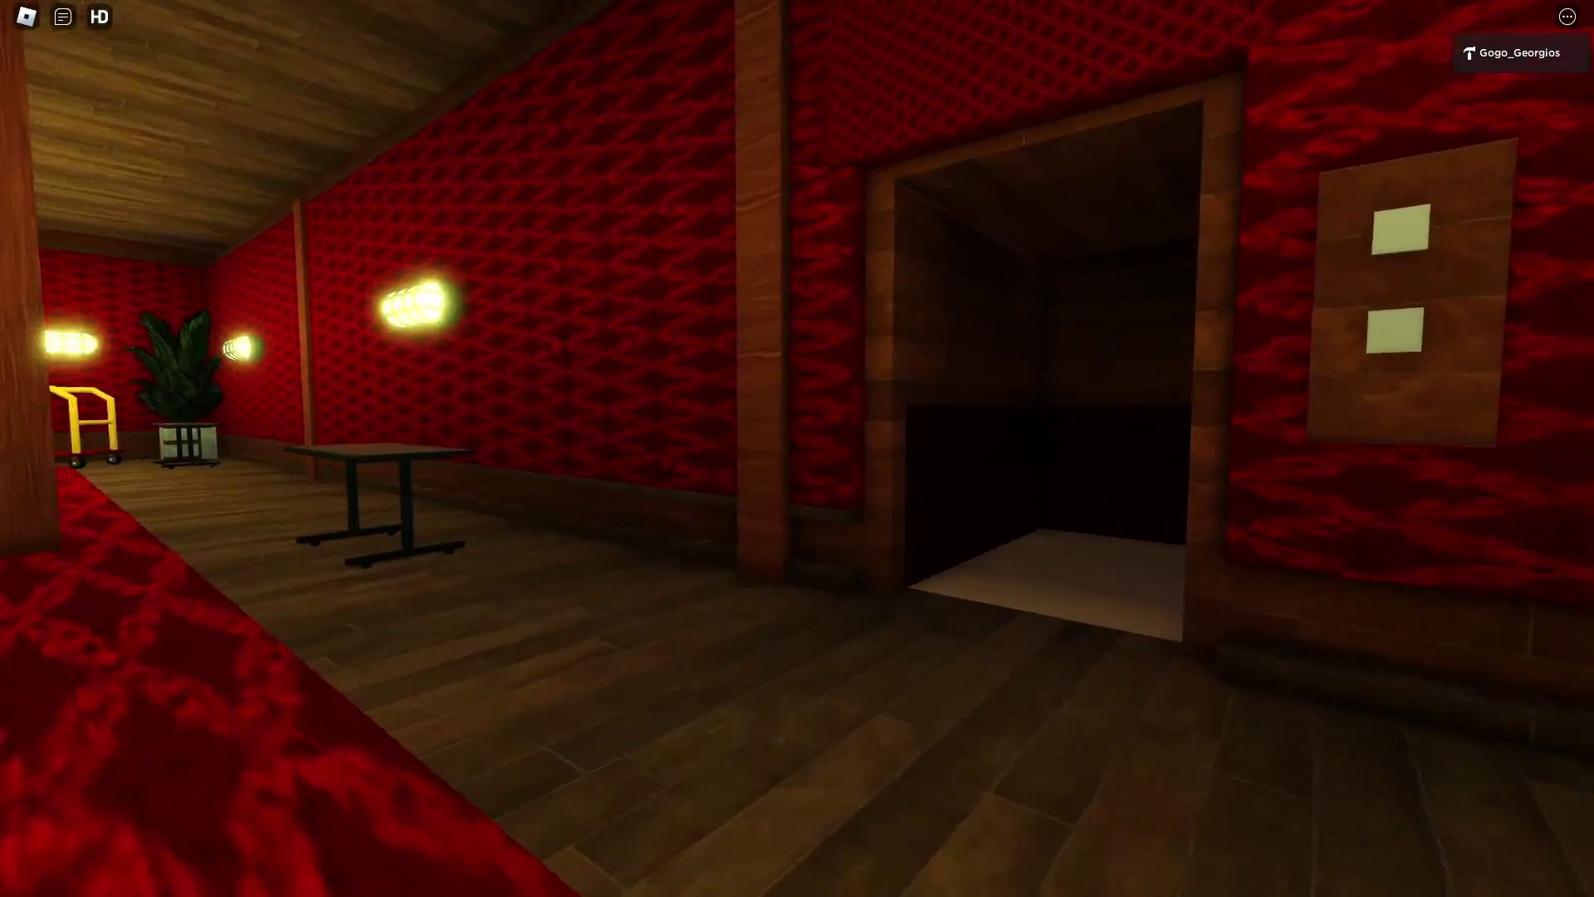
key(w)
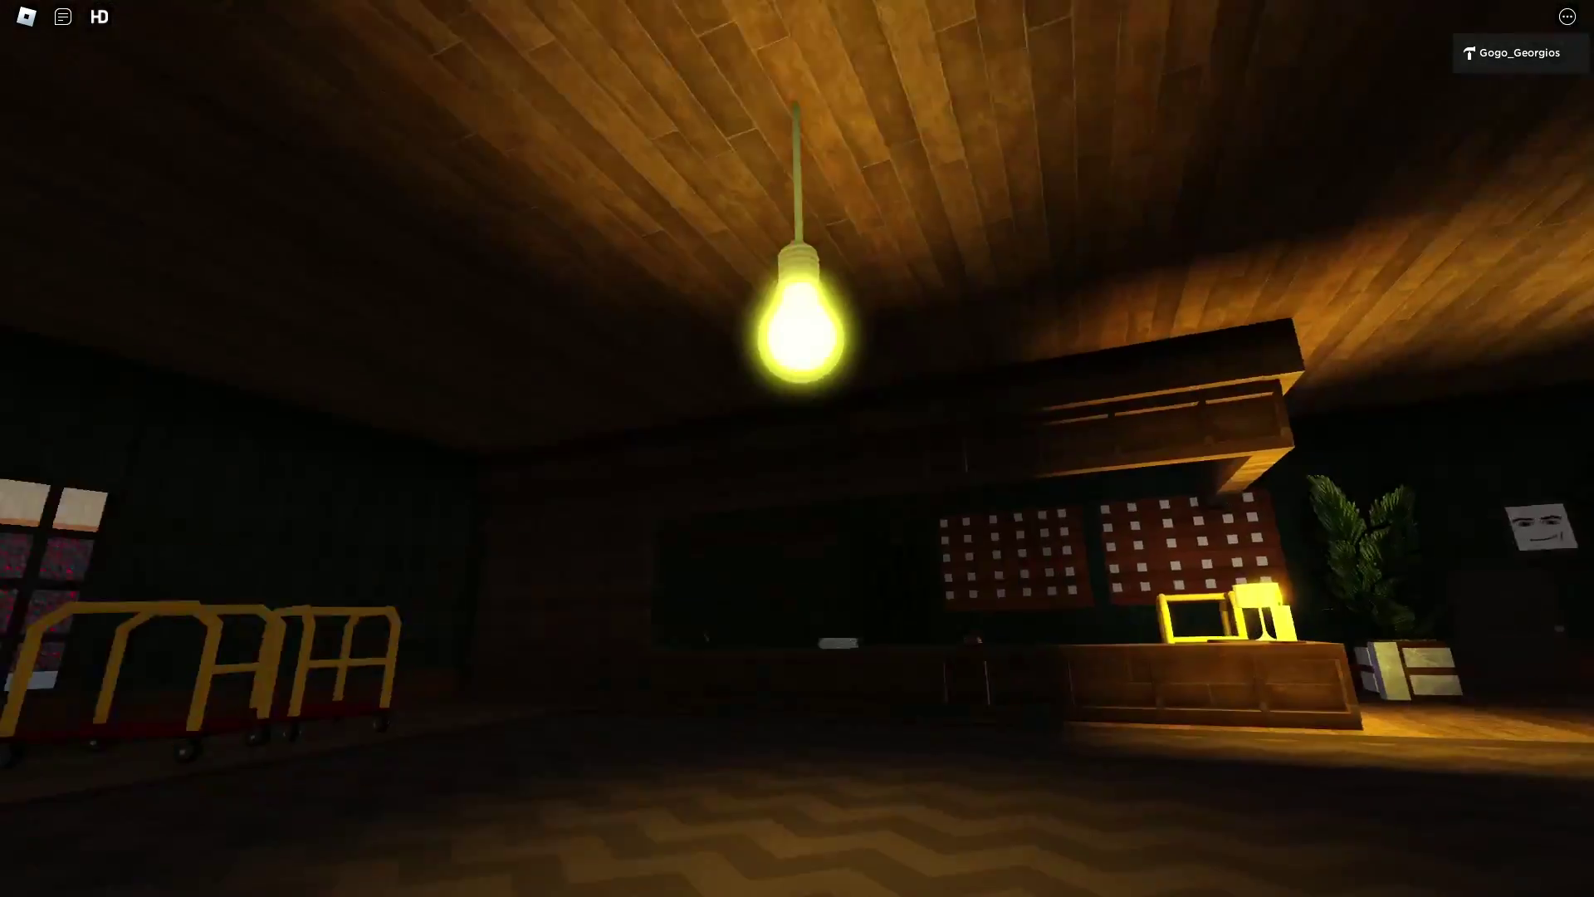
key(w)
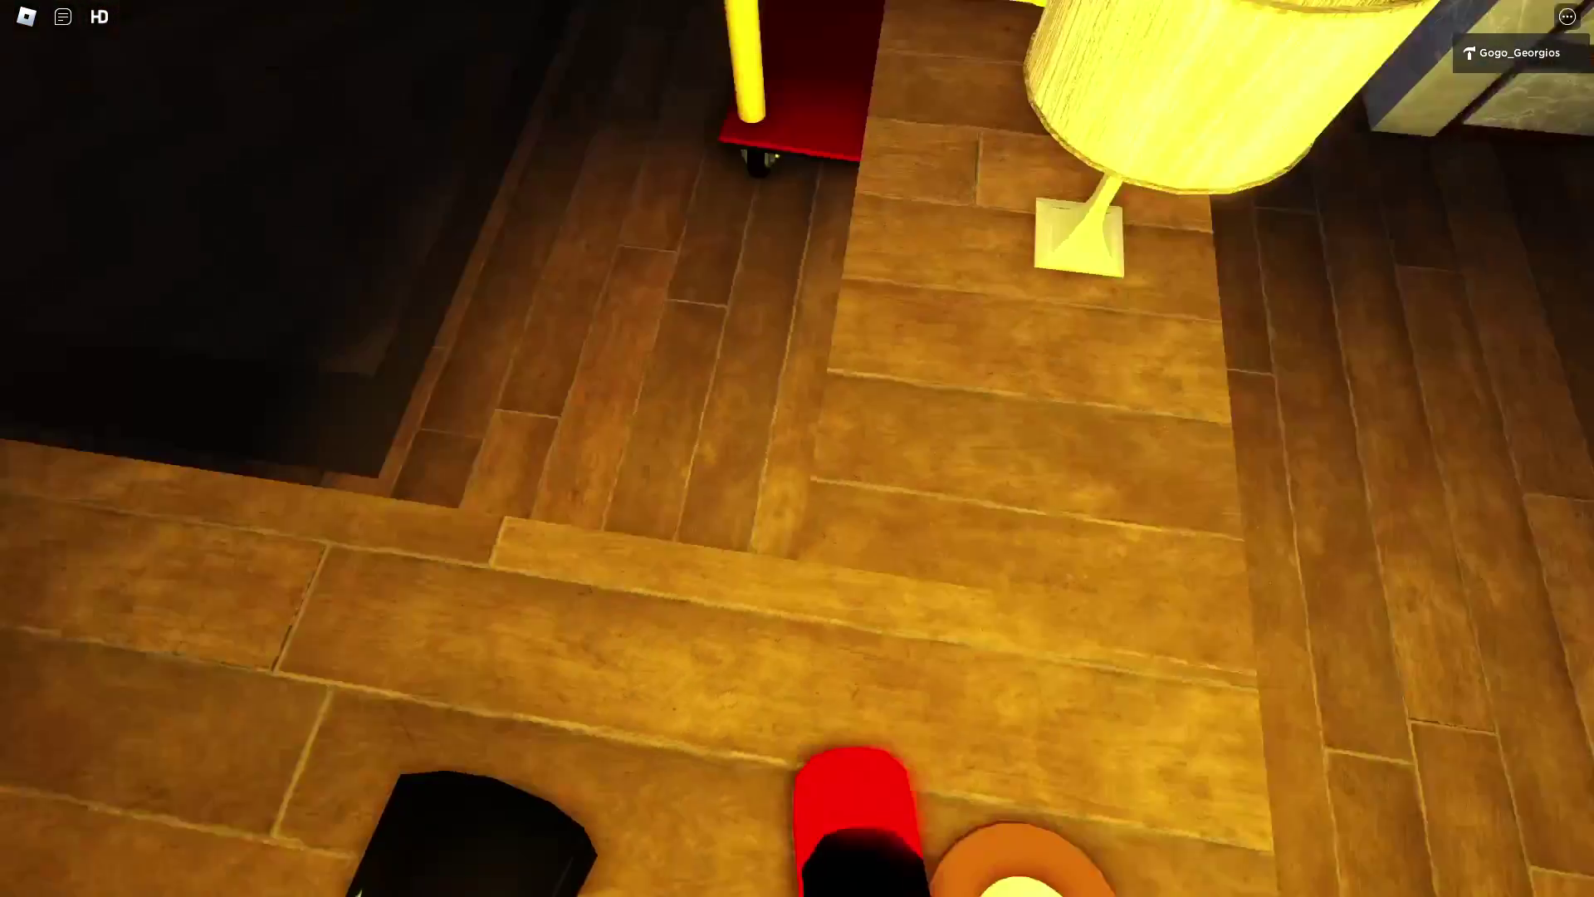
- Pick up the candle and walk past the nightstands and luggage cart into the bedroom
click(797, 449)
key(w)
key(w)
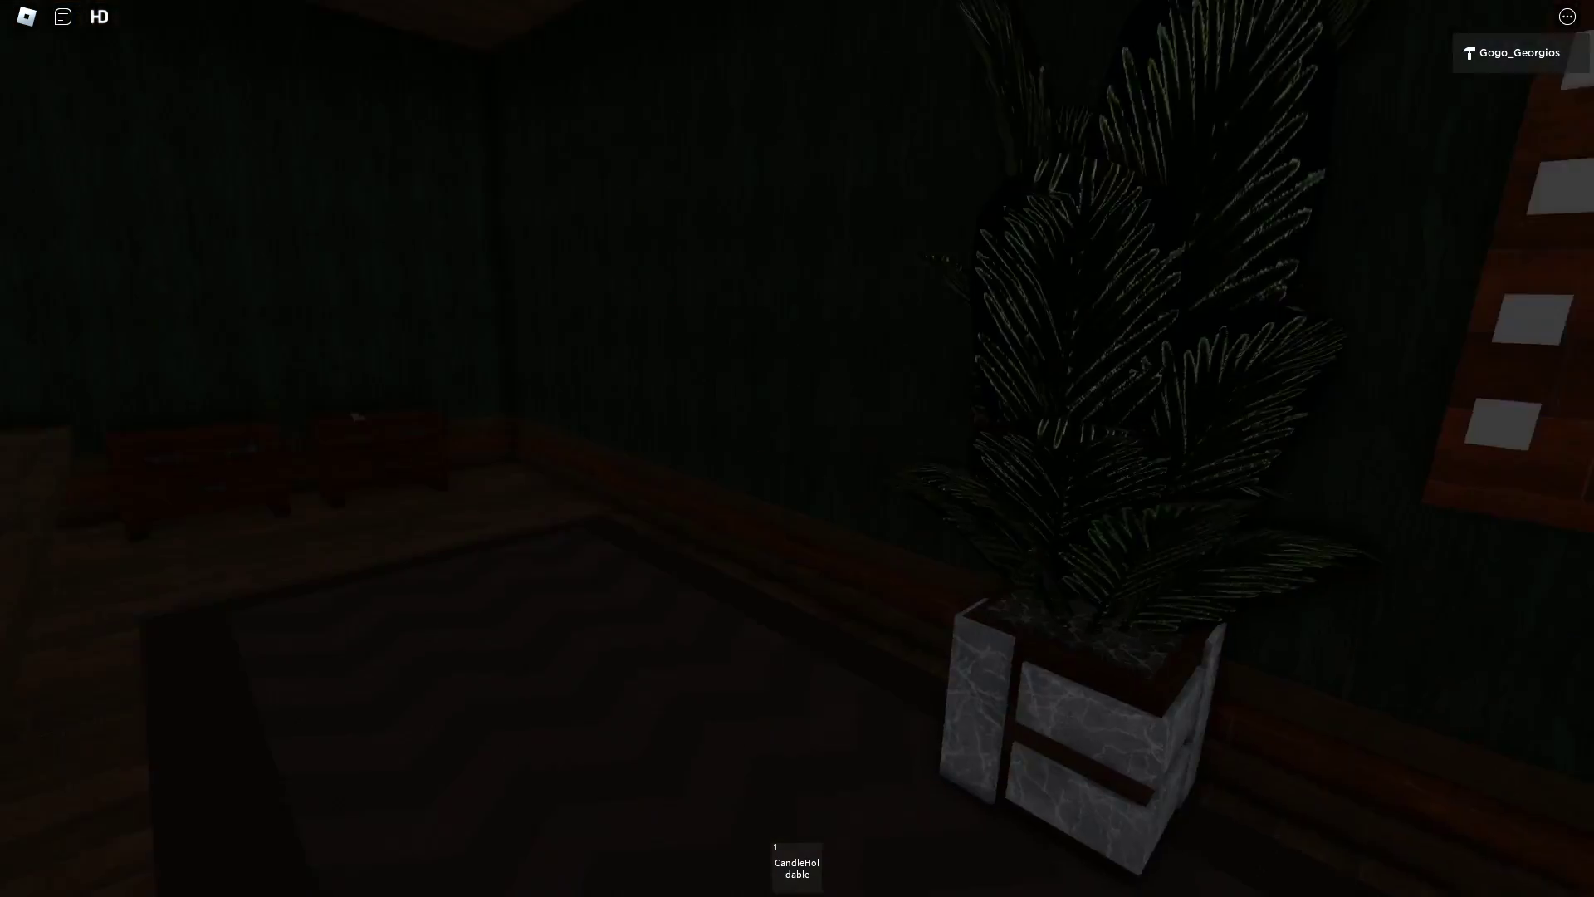
key(w)
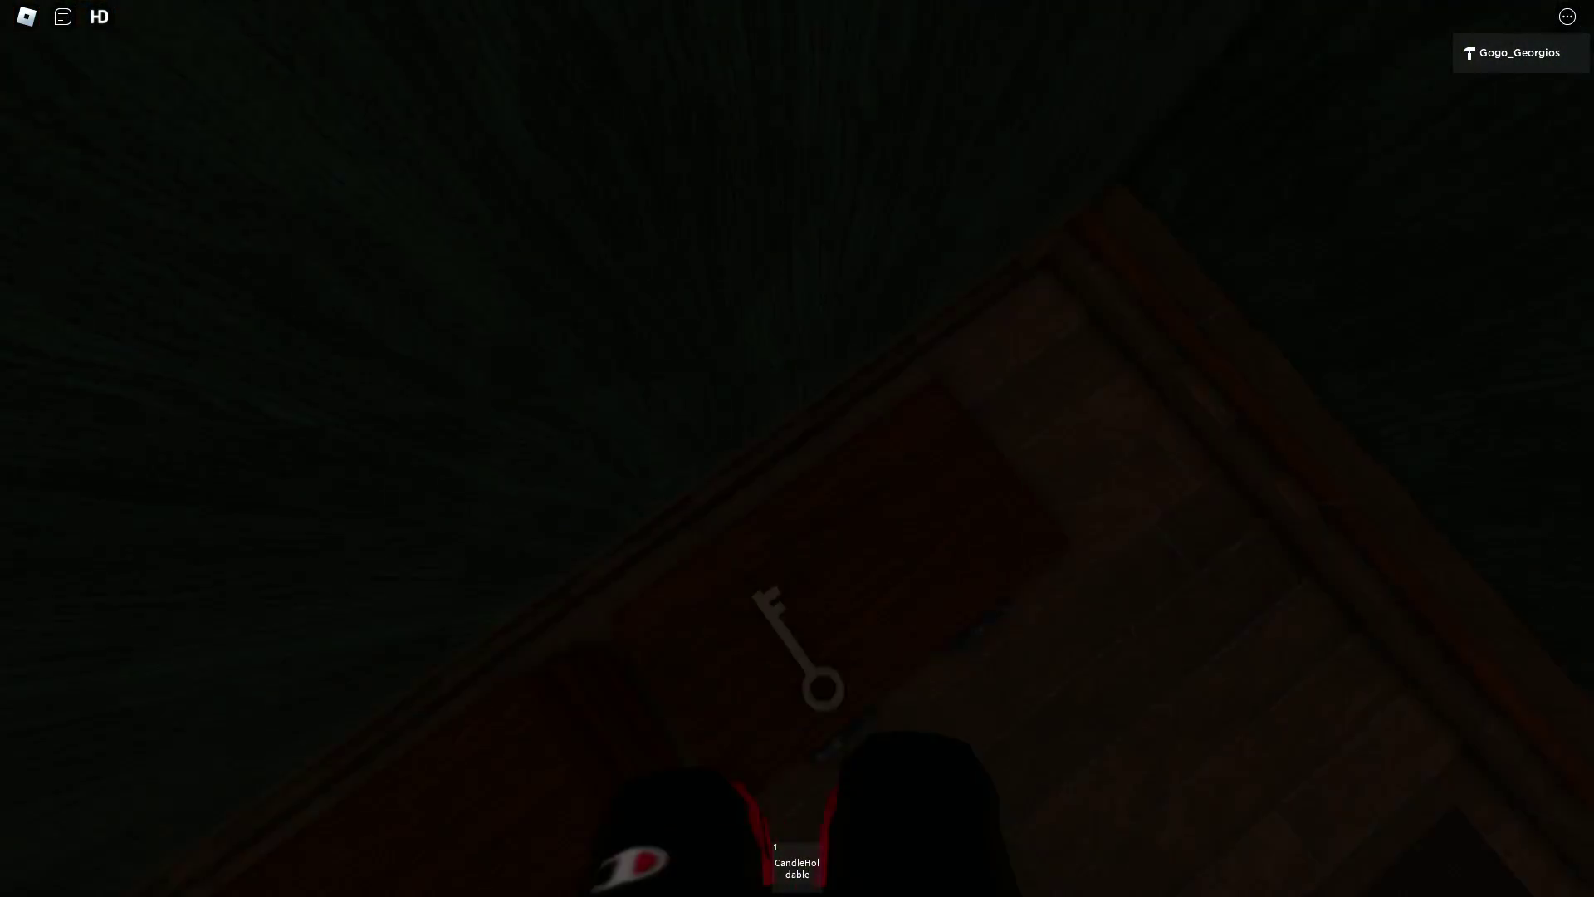
key(w)
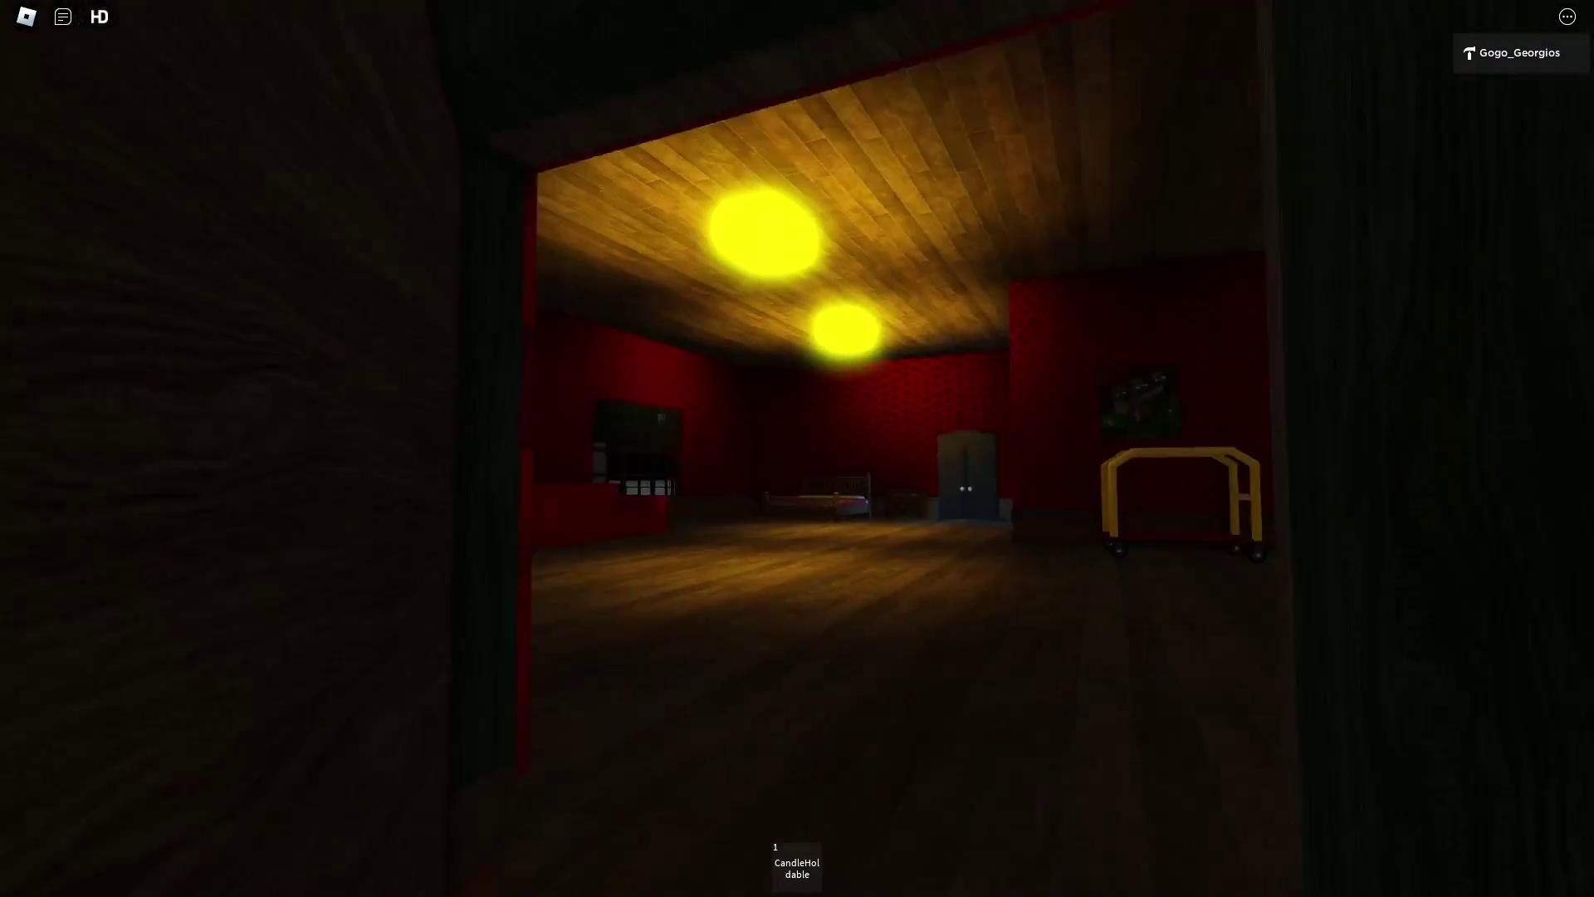
key(w)
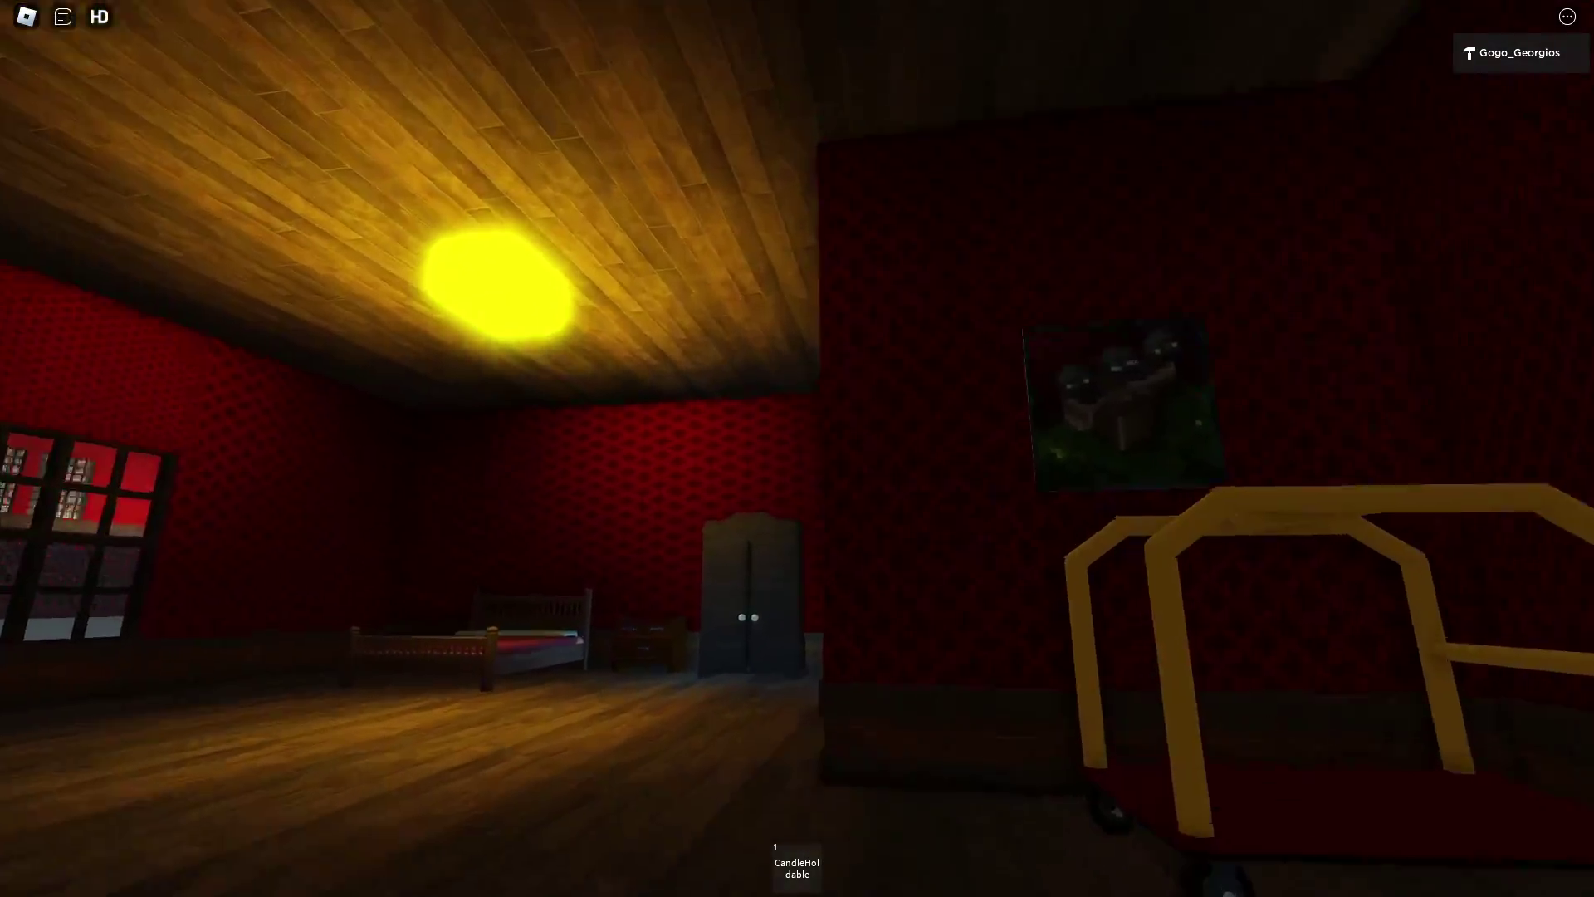
key(w)
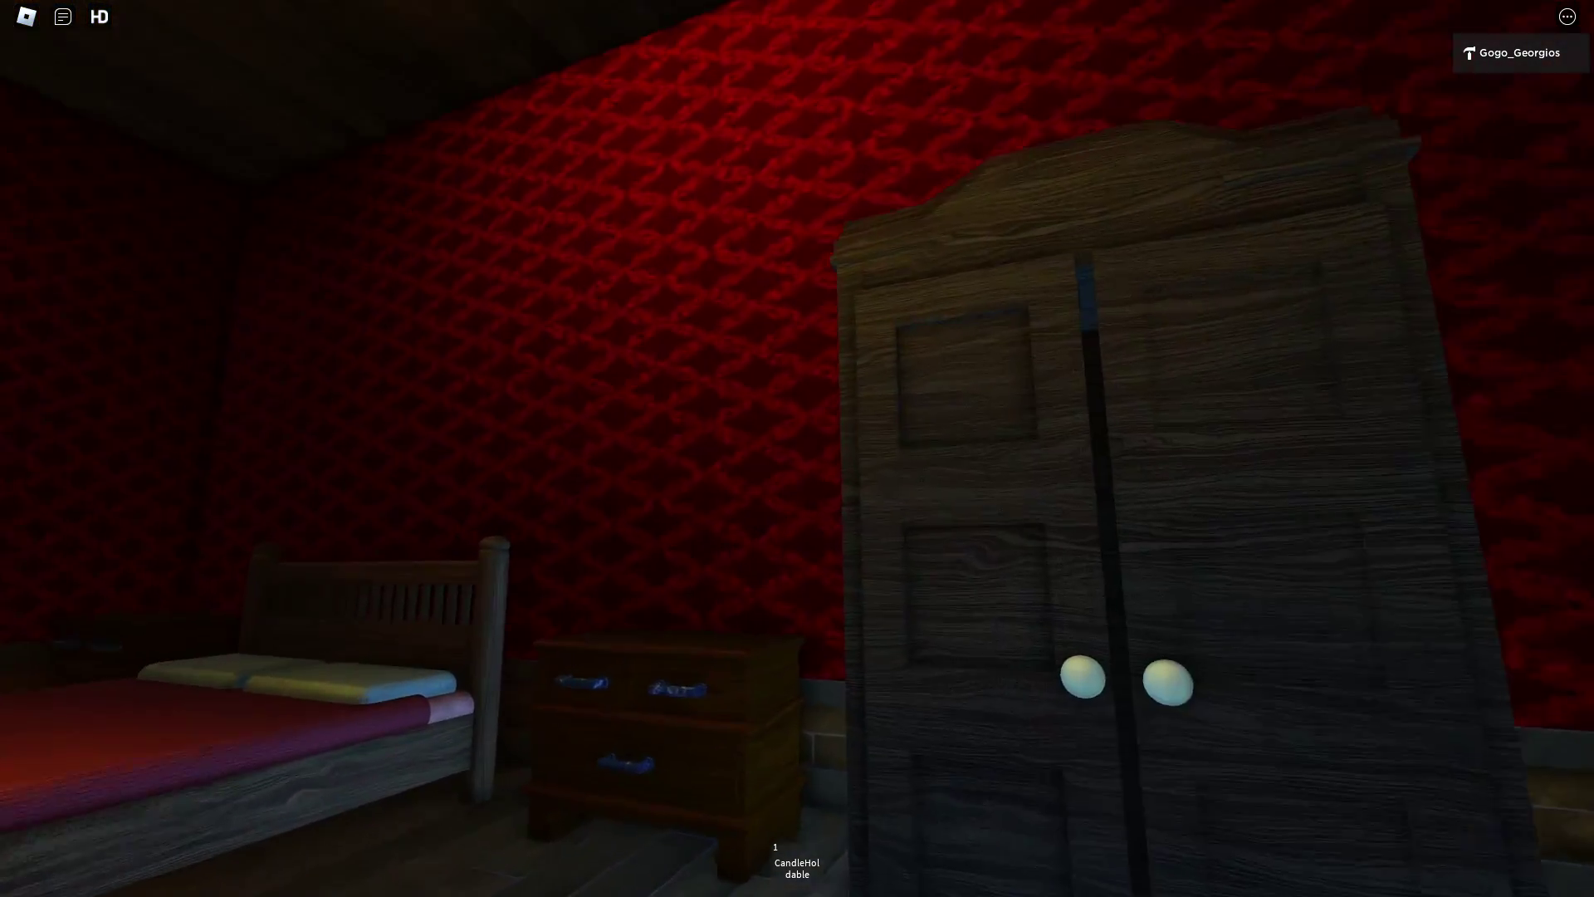
- Slip through the bright wall gap and pass the yellow cart into the fireplace room
key(w)
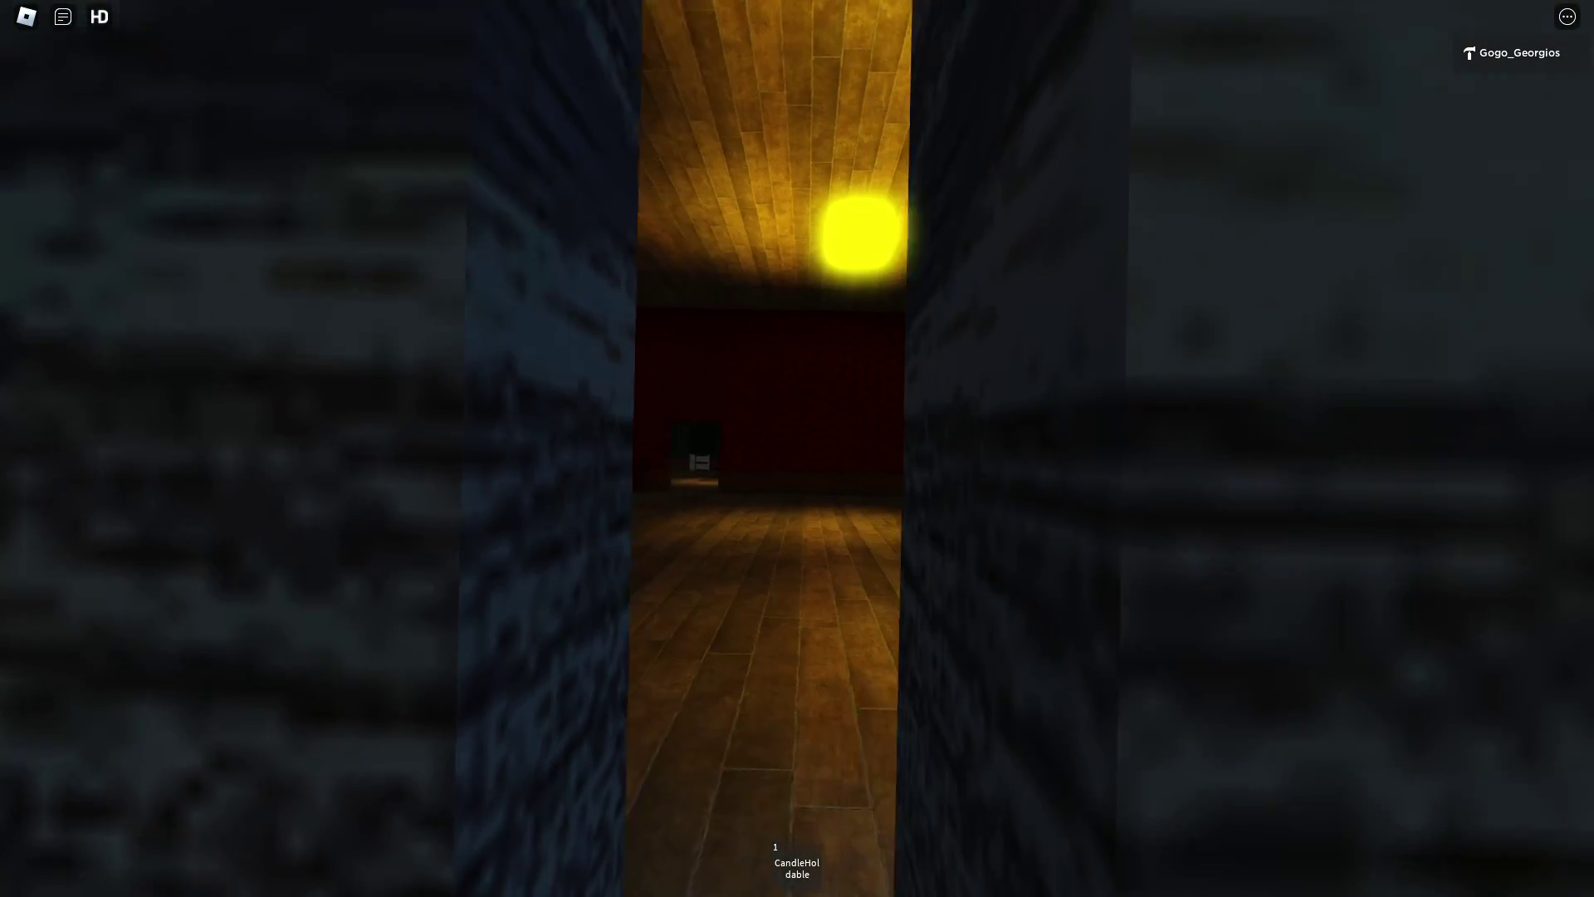
key(w)
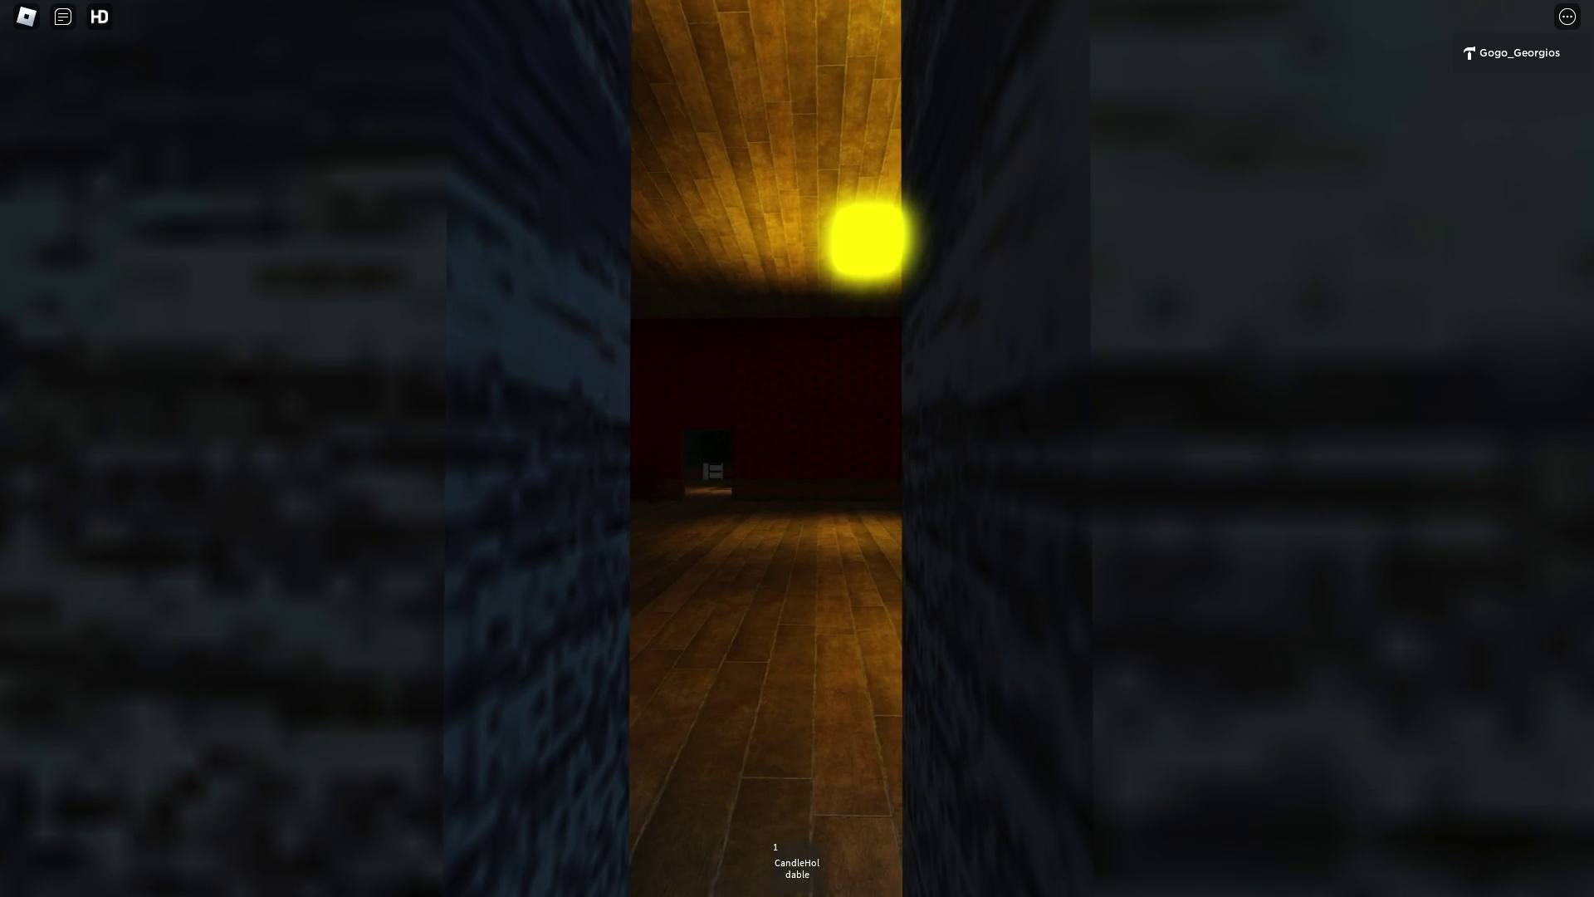
key(w)
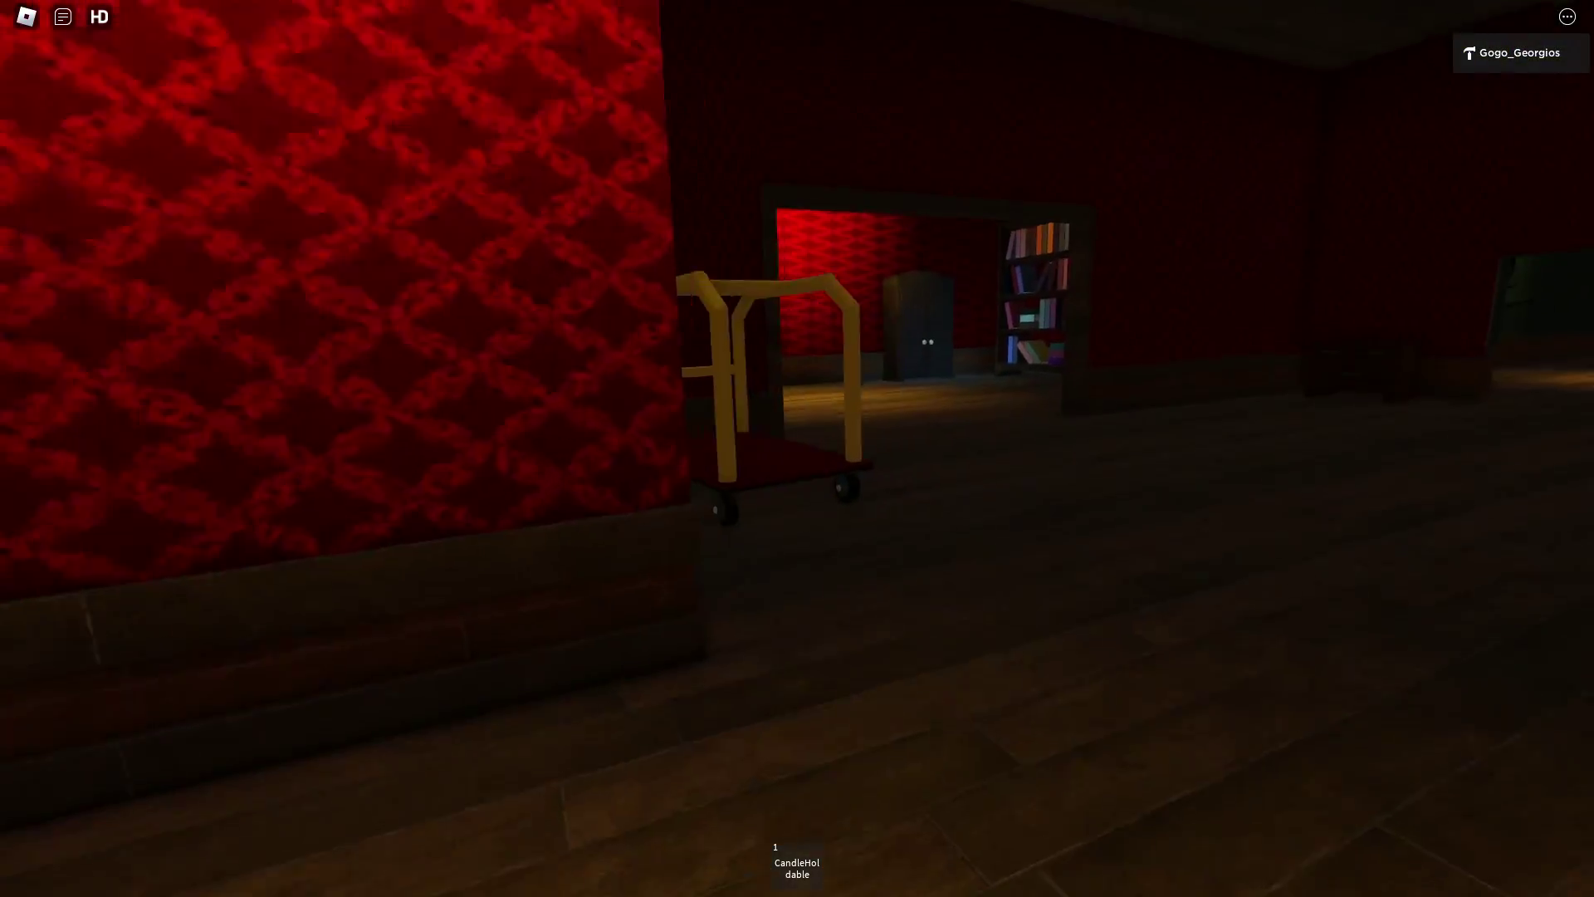
key(w)
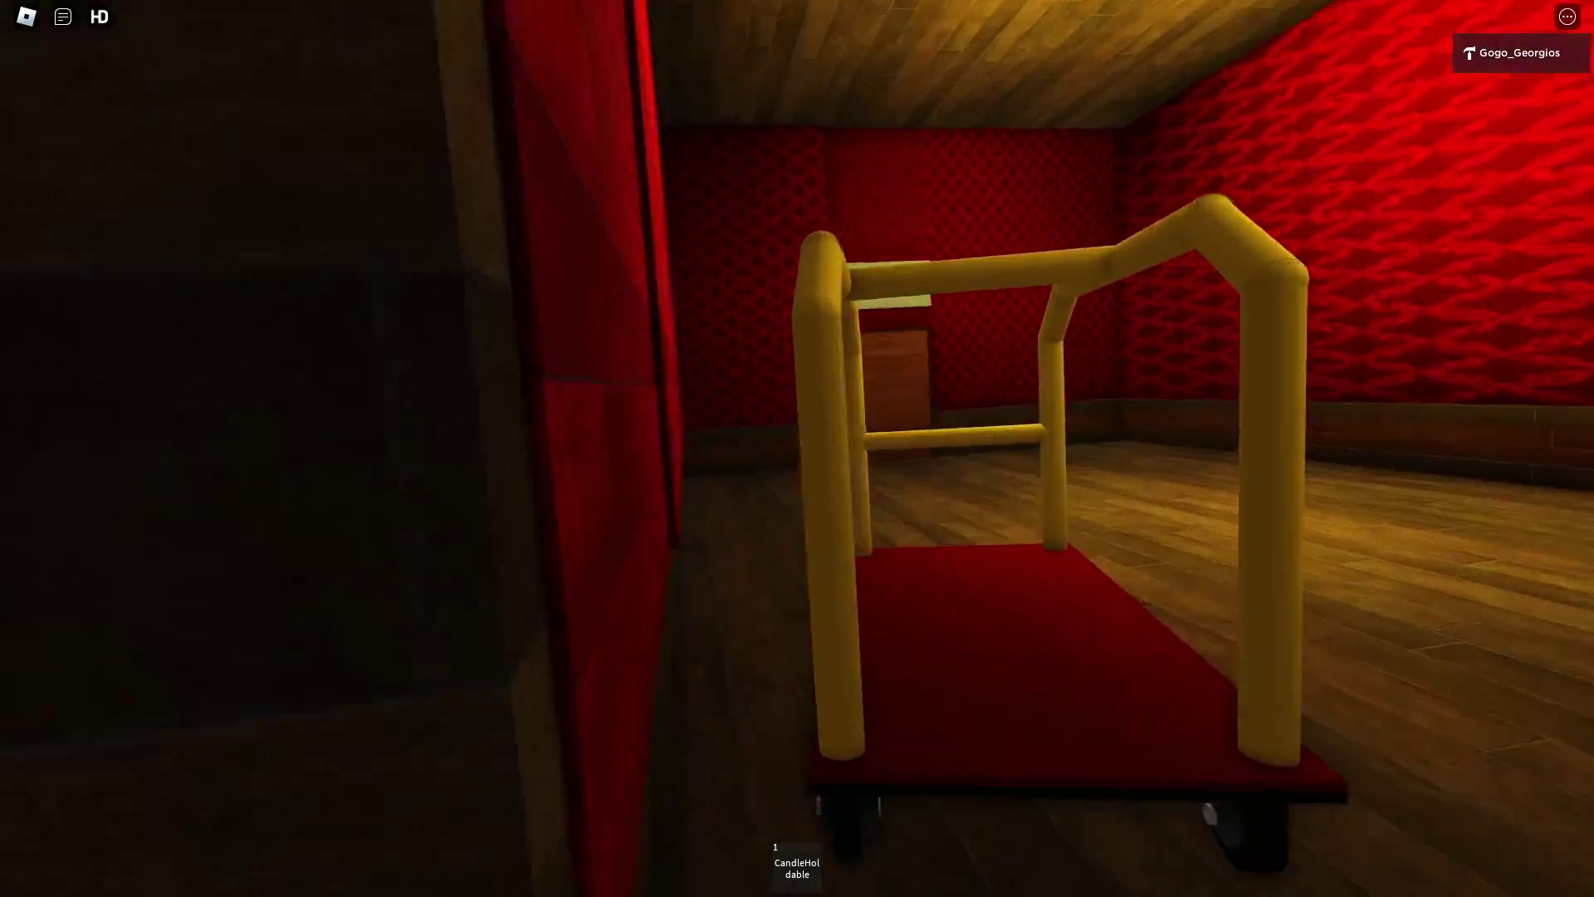
key(w)
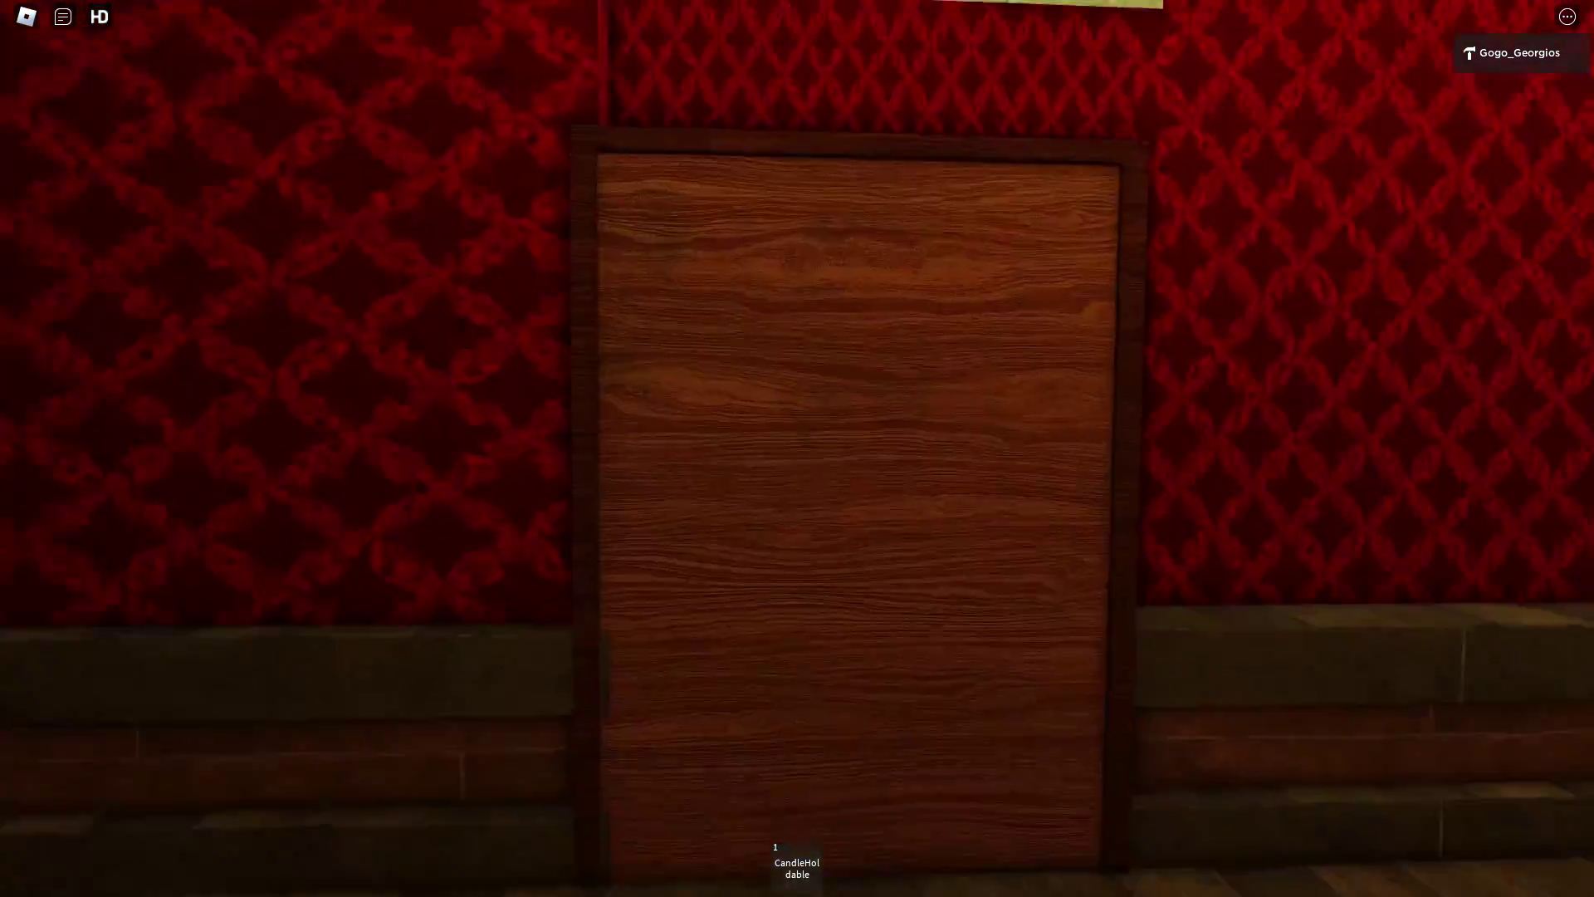
key(w)
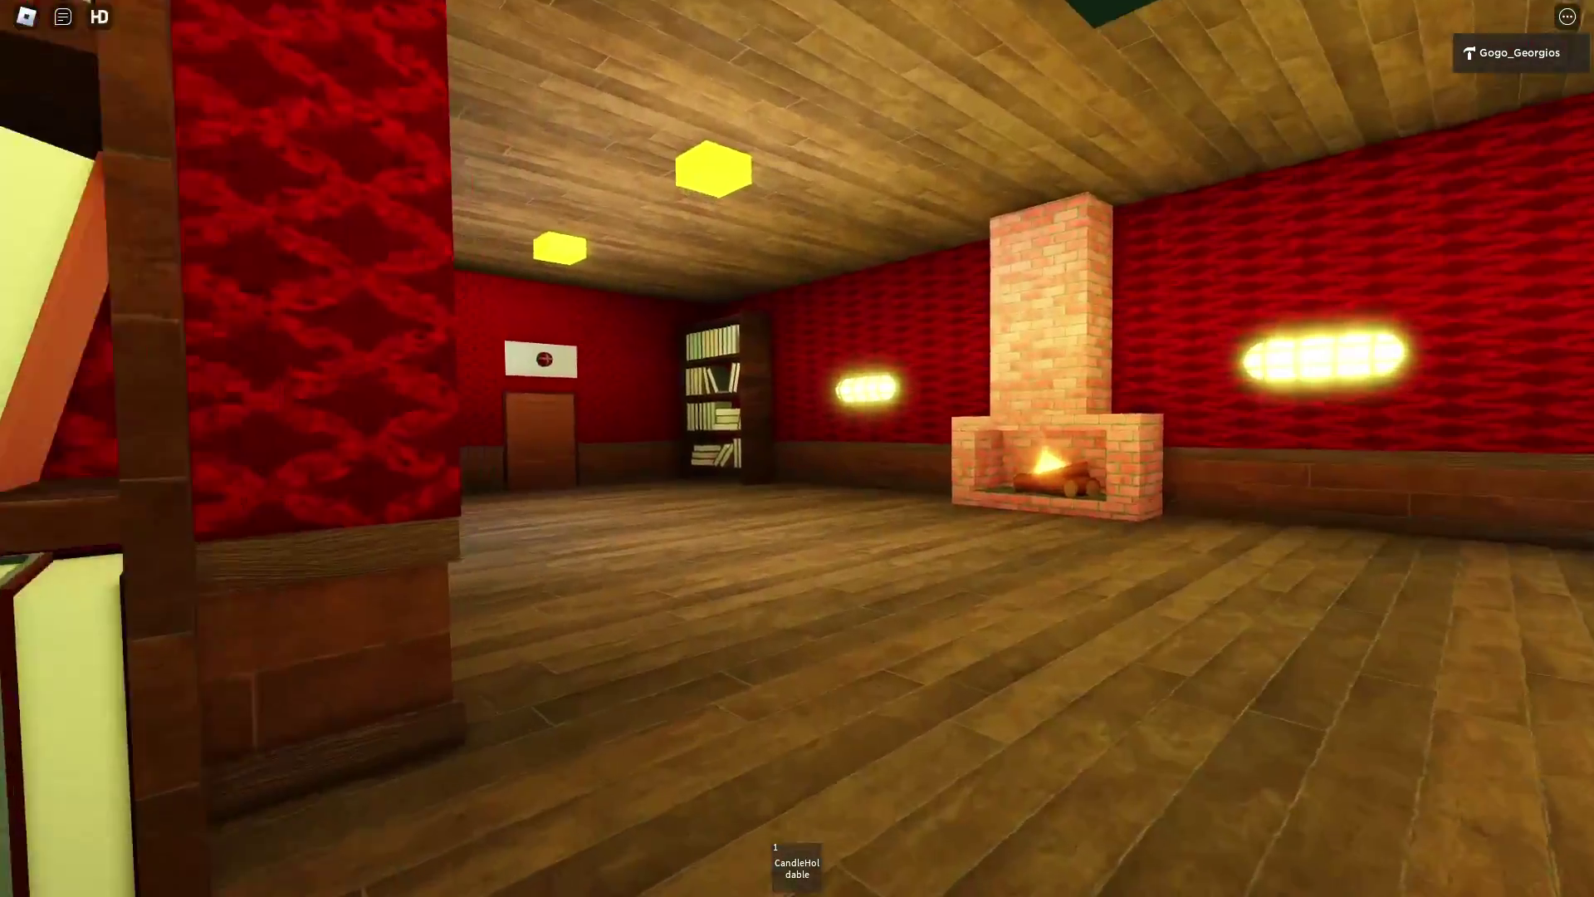
- Enter the dark library through the small door and follow the pink-lit bookshelves
key(w)
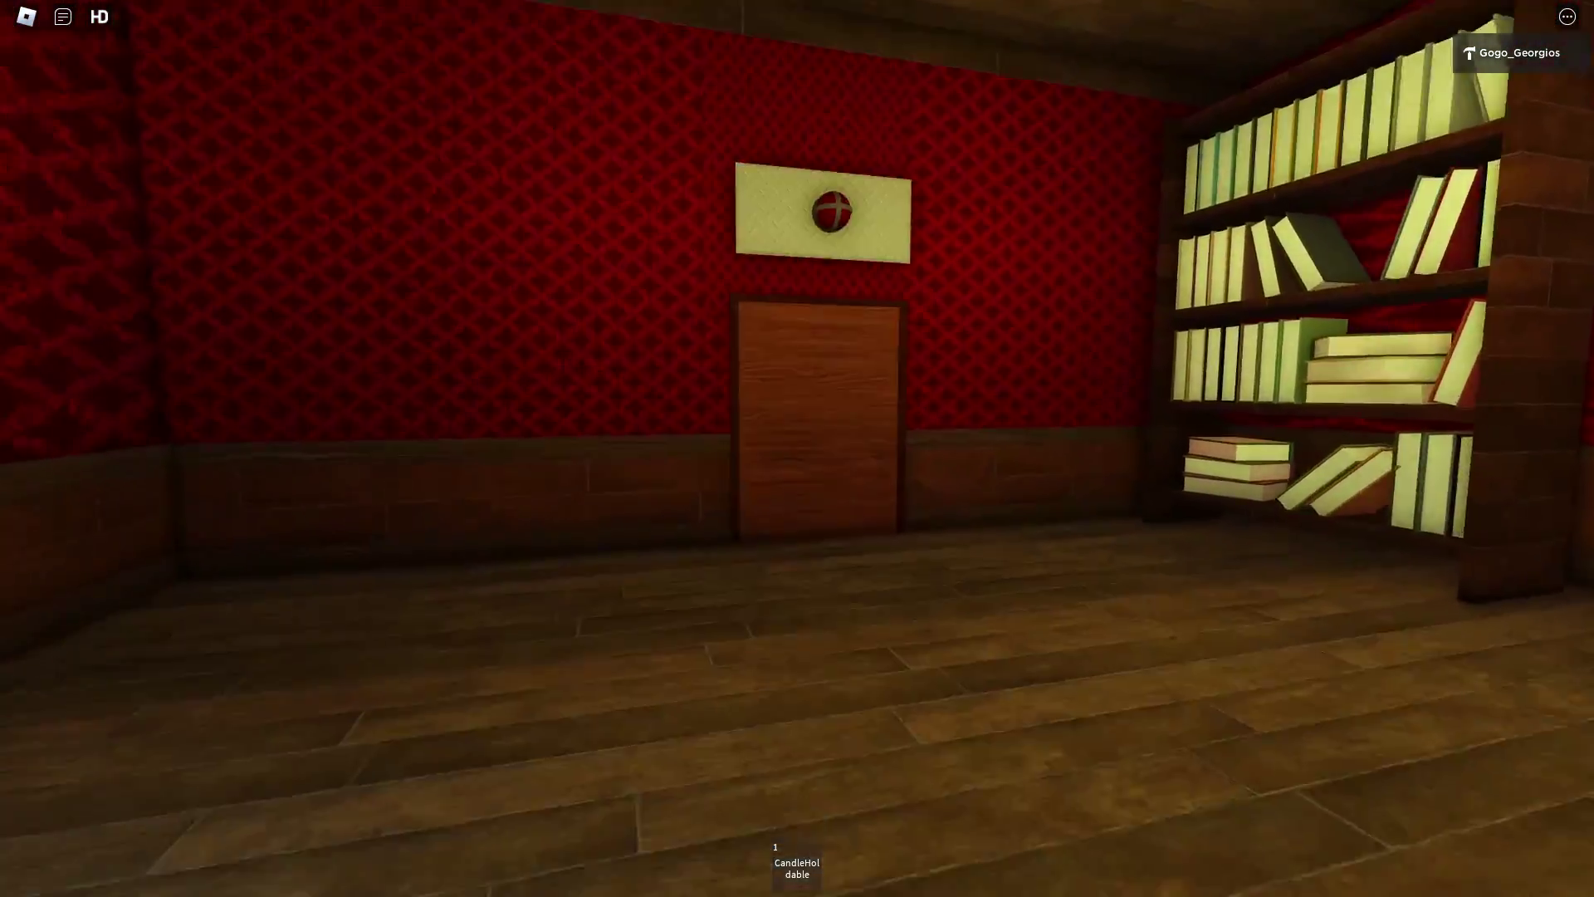
key(w)
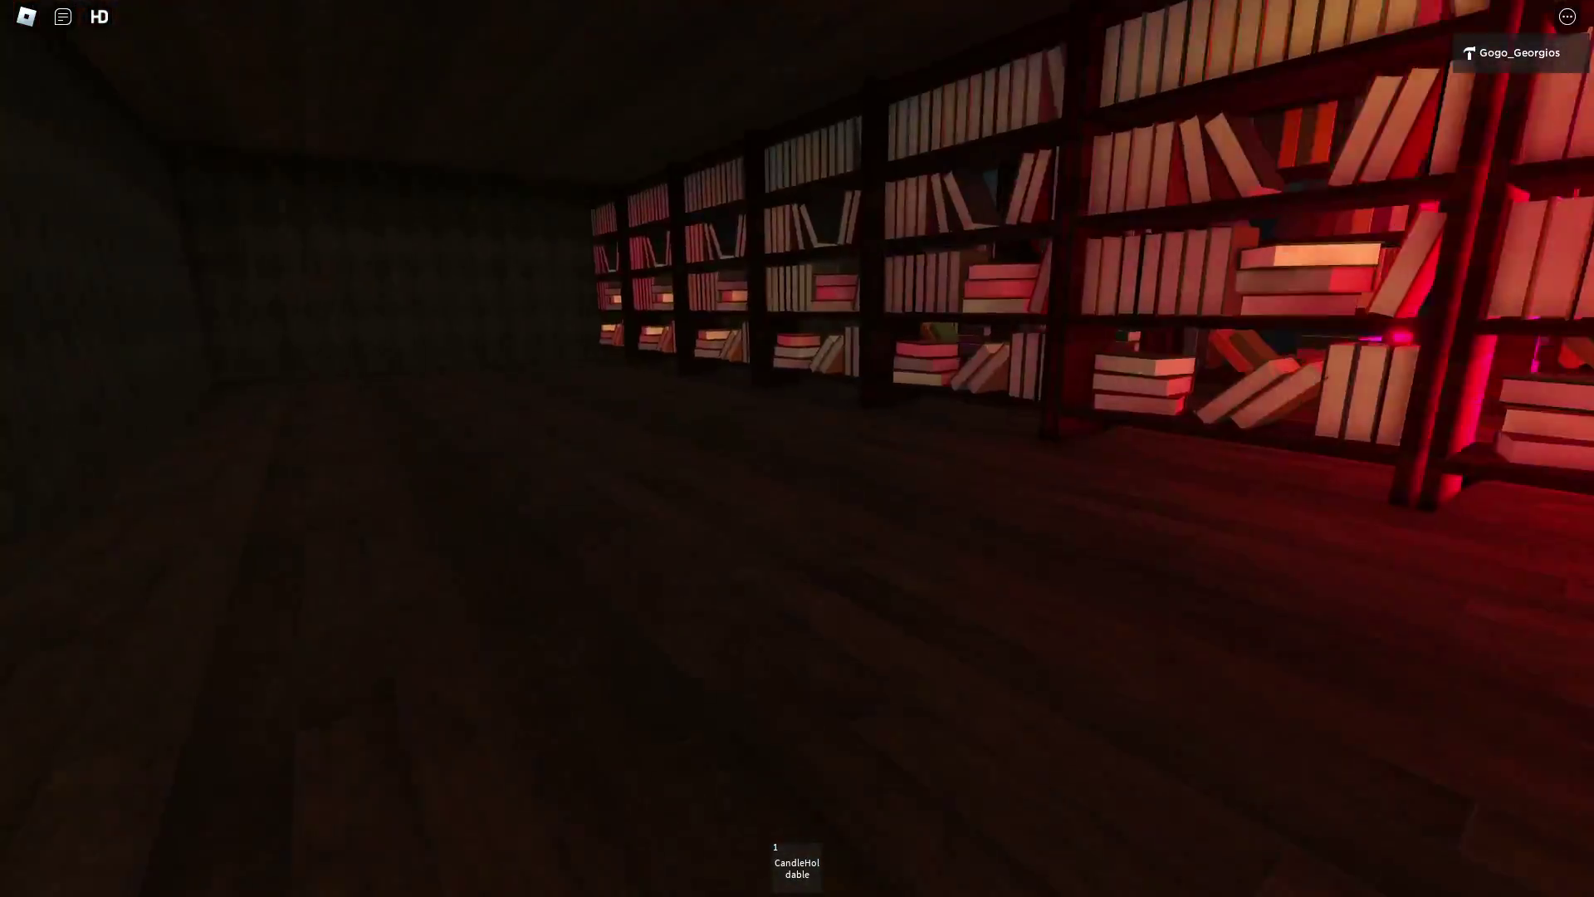
key(w)
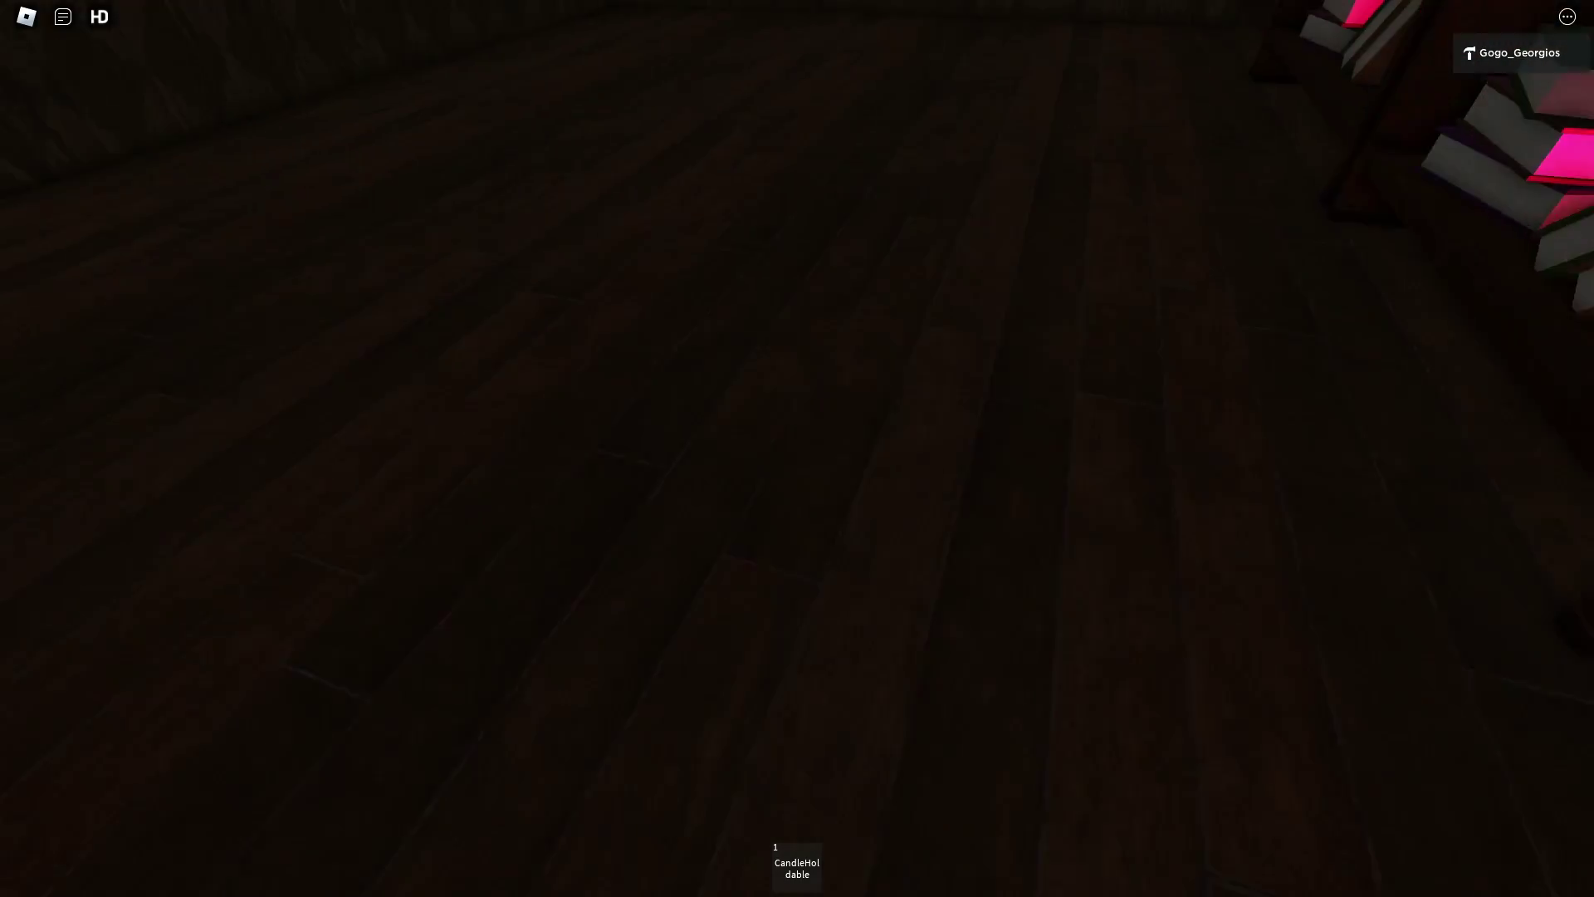
key(w)
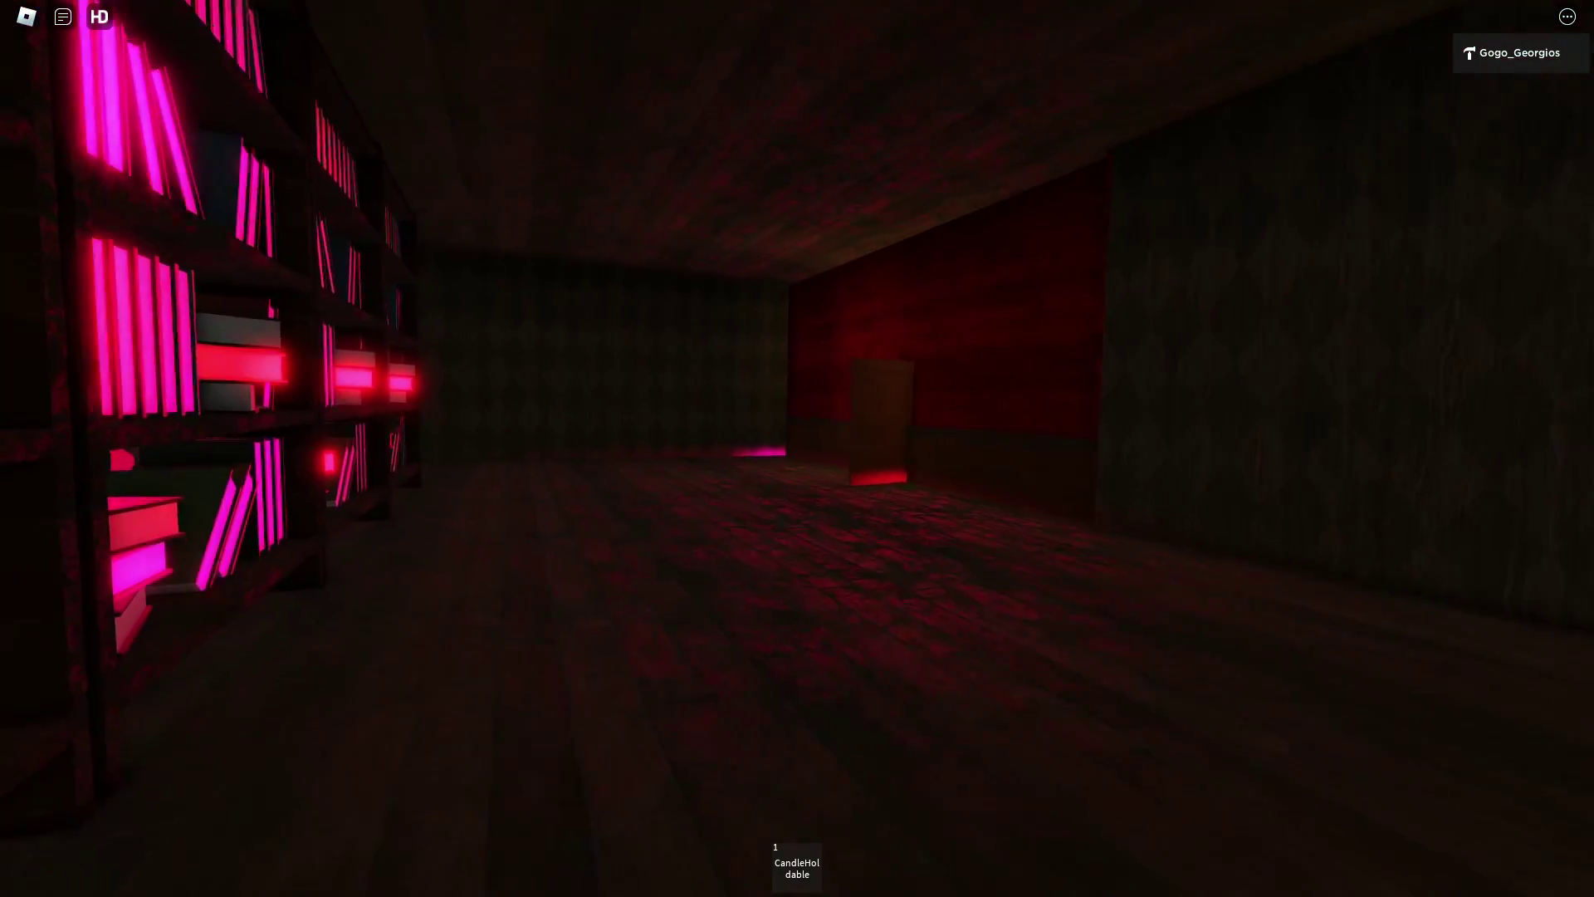
key(w)
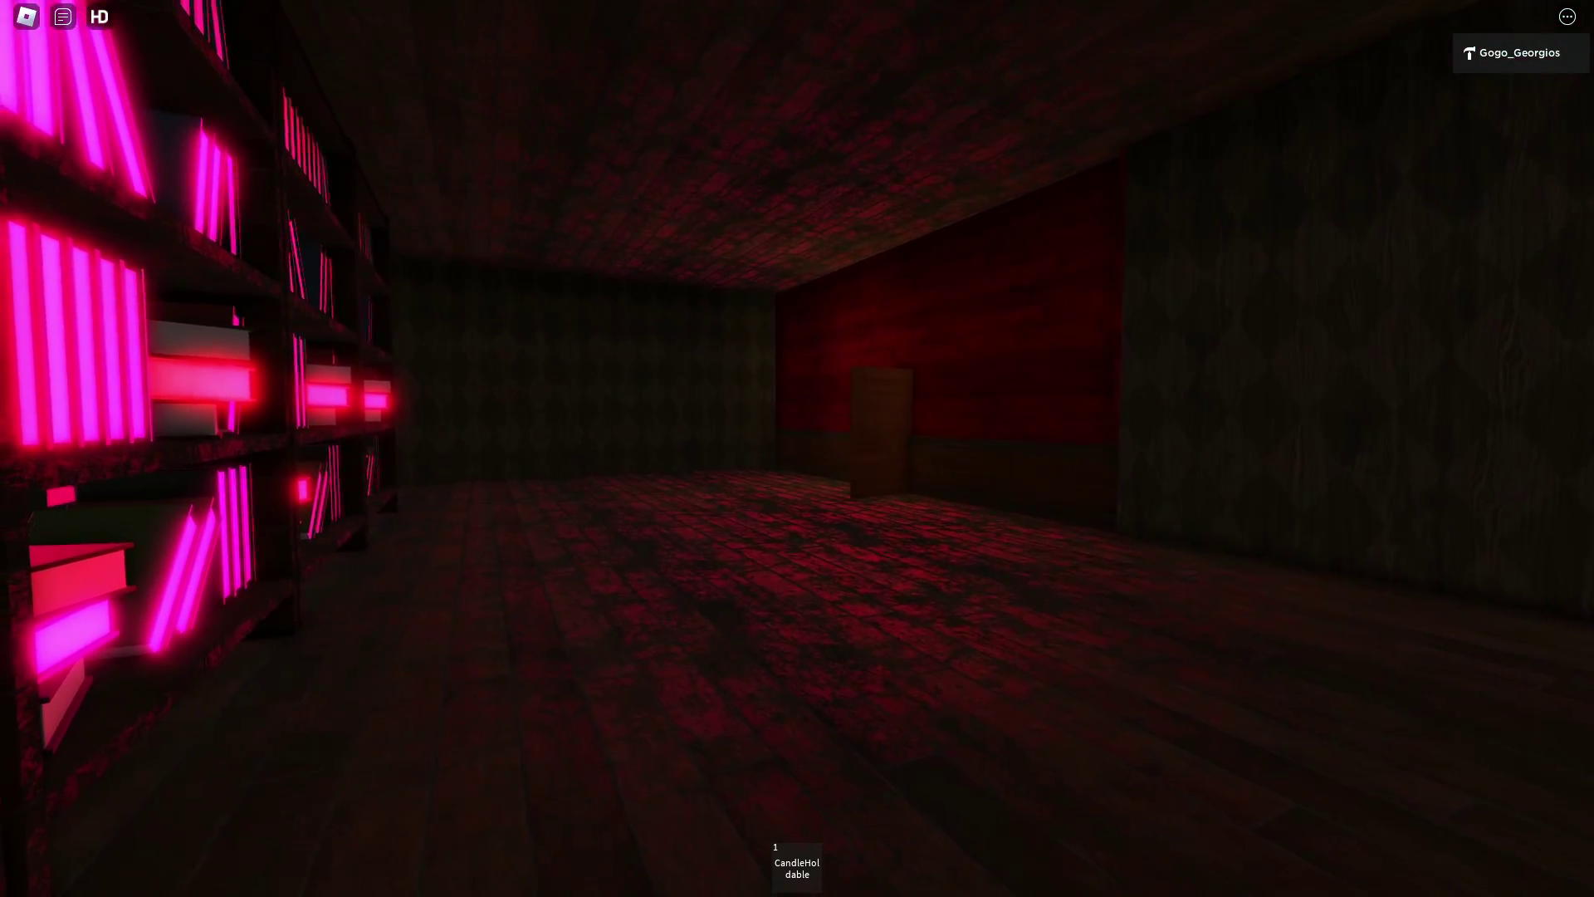
key(w)
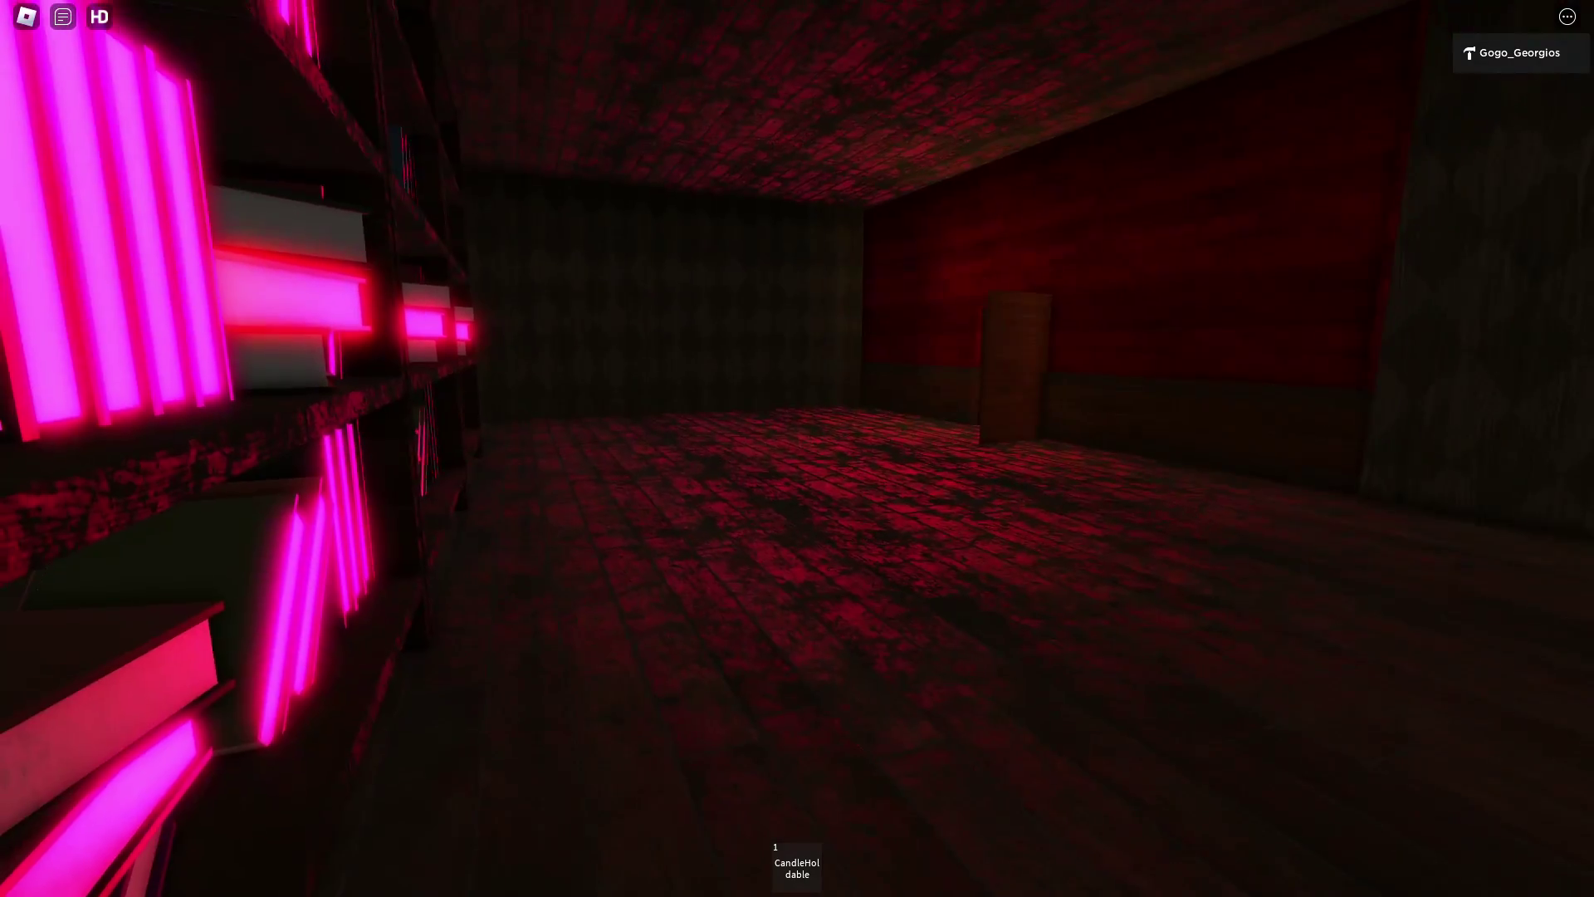
key(w)
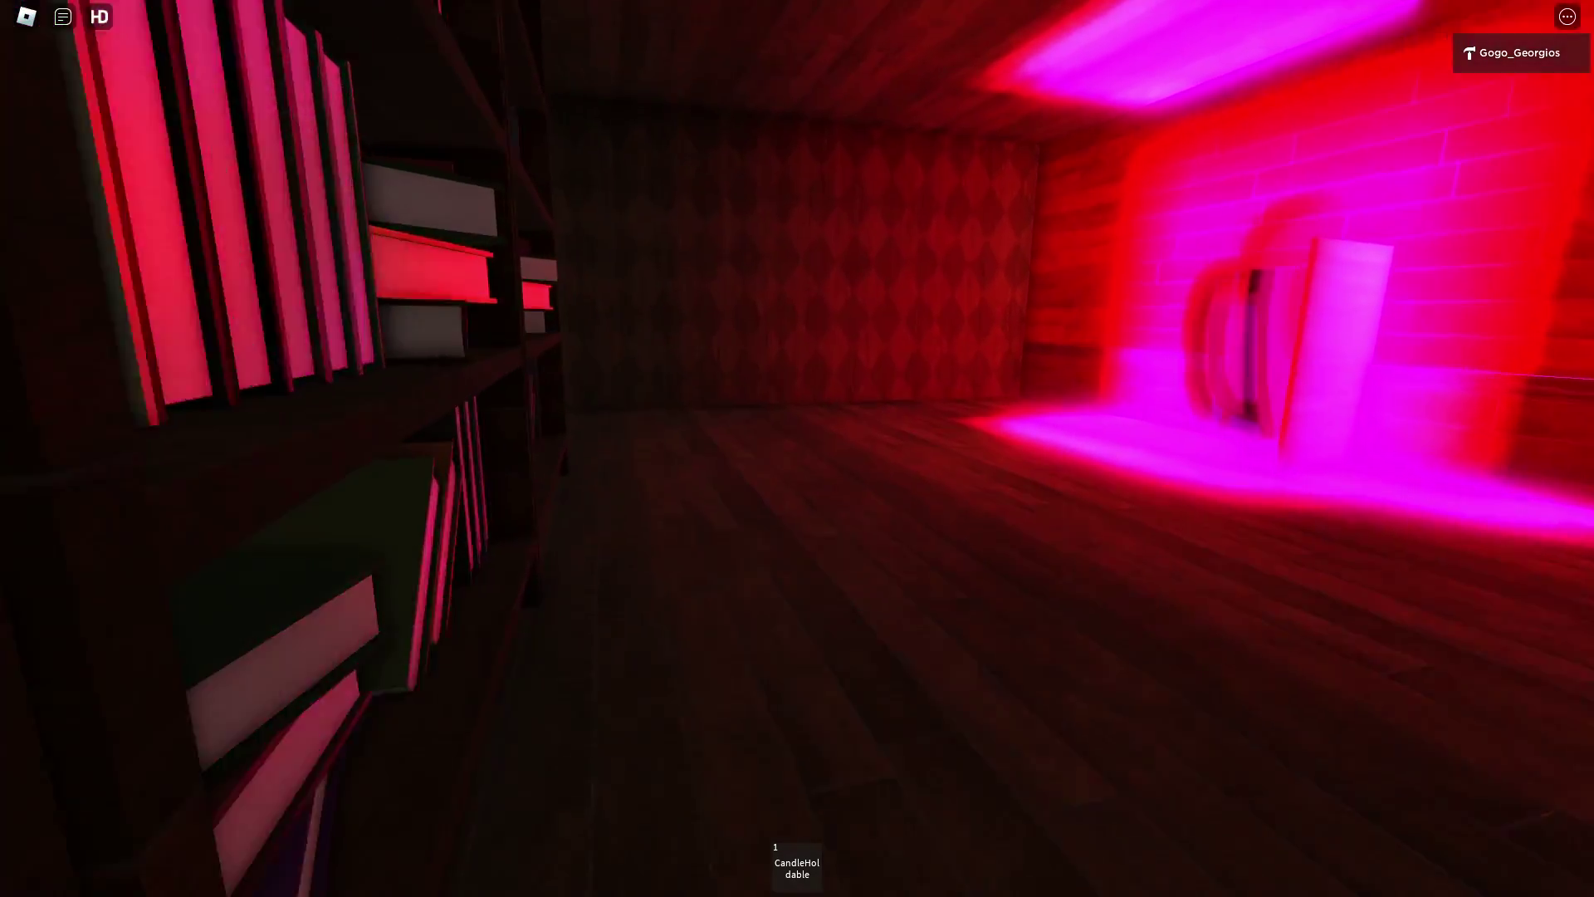
- Turn away from the pink glowing entity and go through the green-lit doorway
key(w)
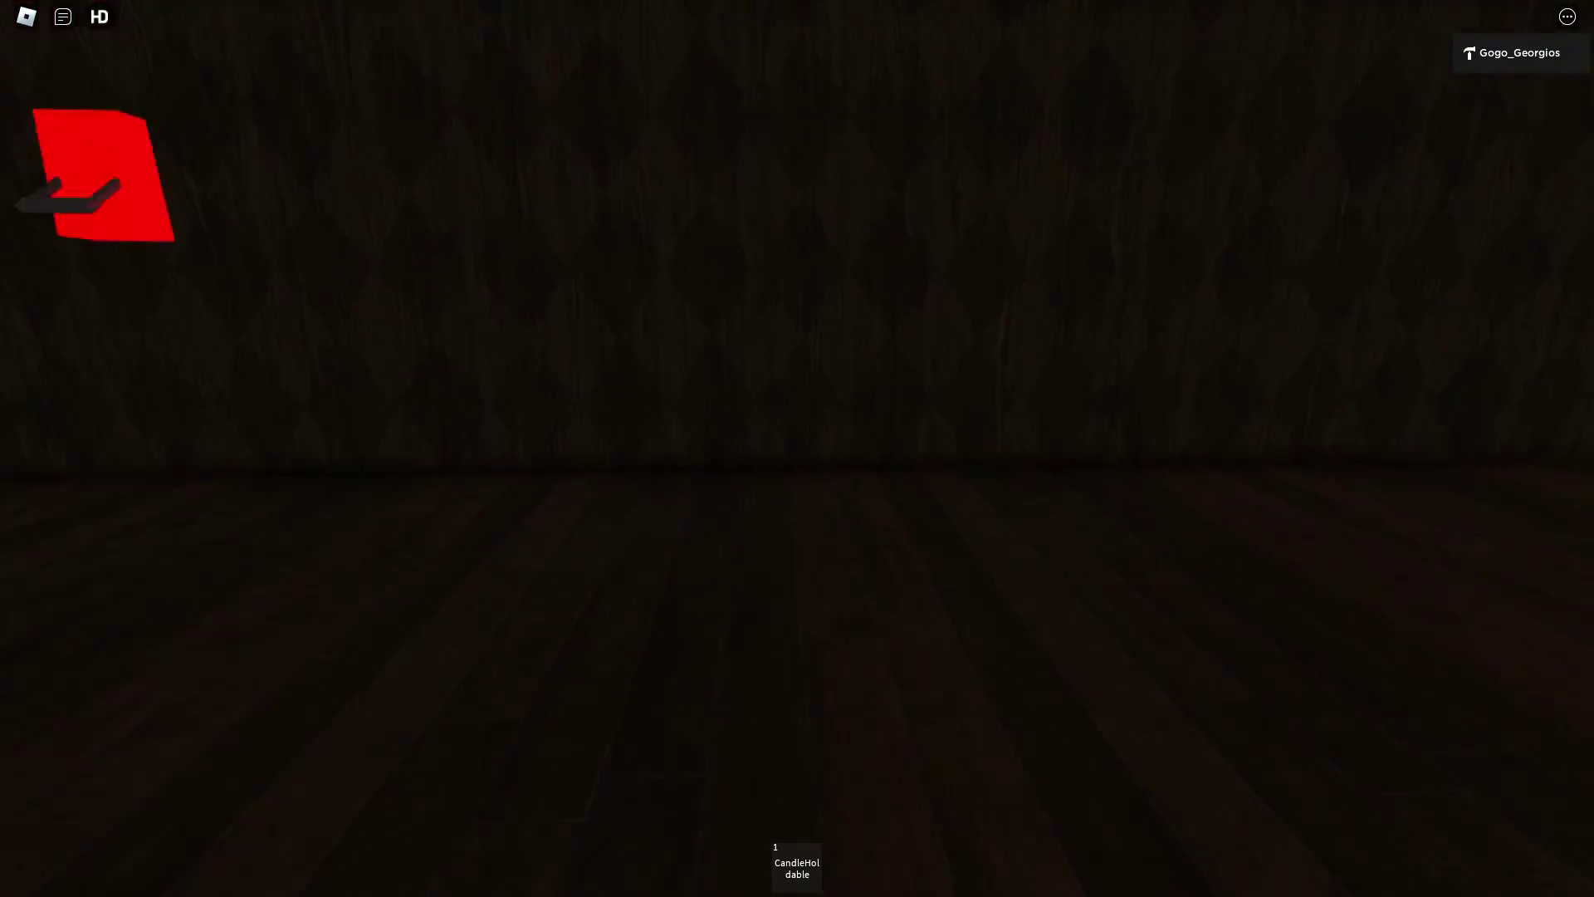
key(w)
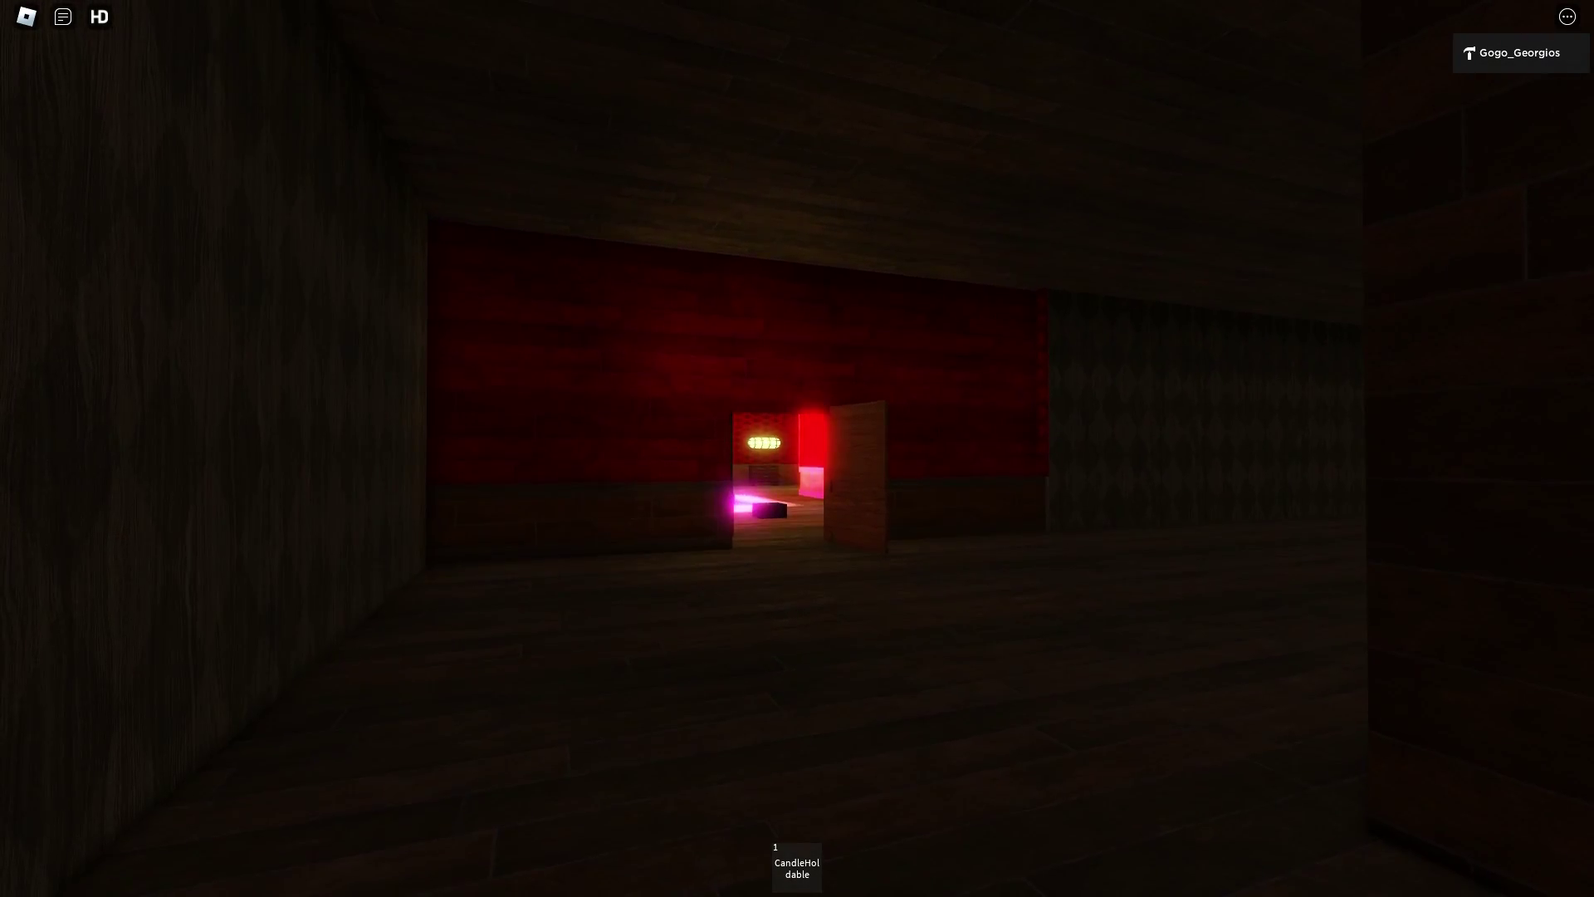
key(w)
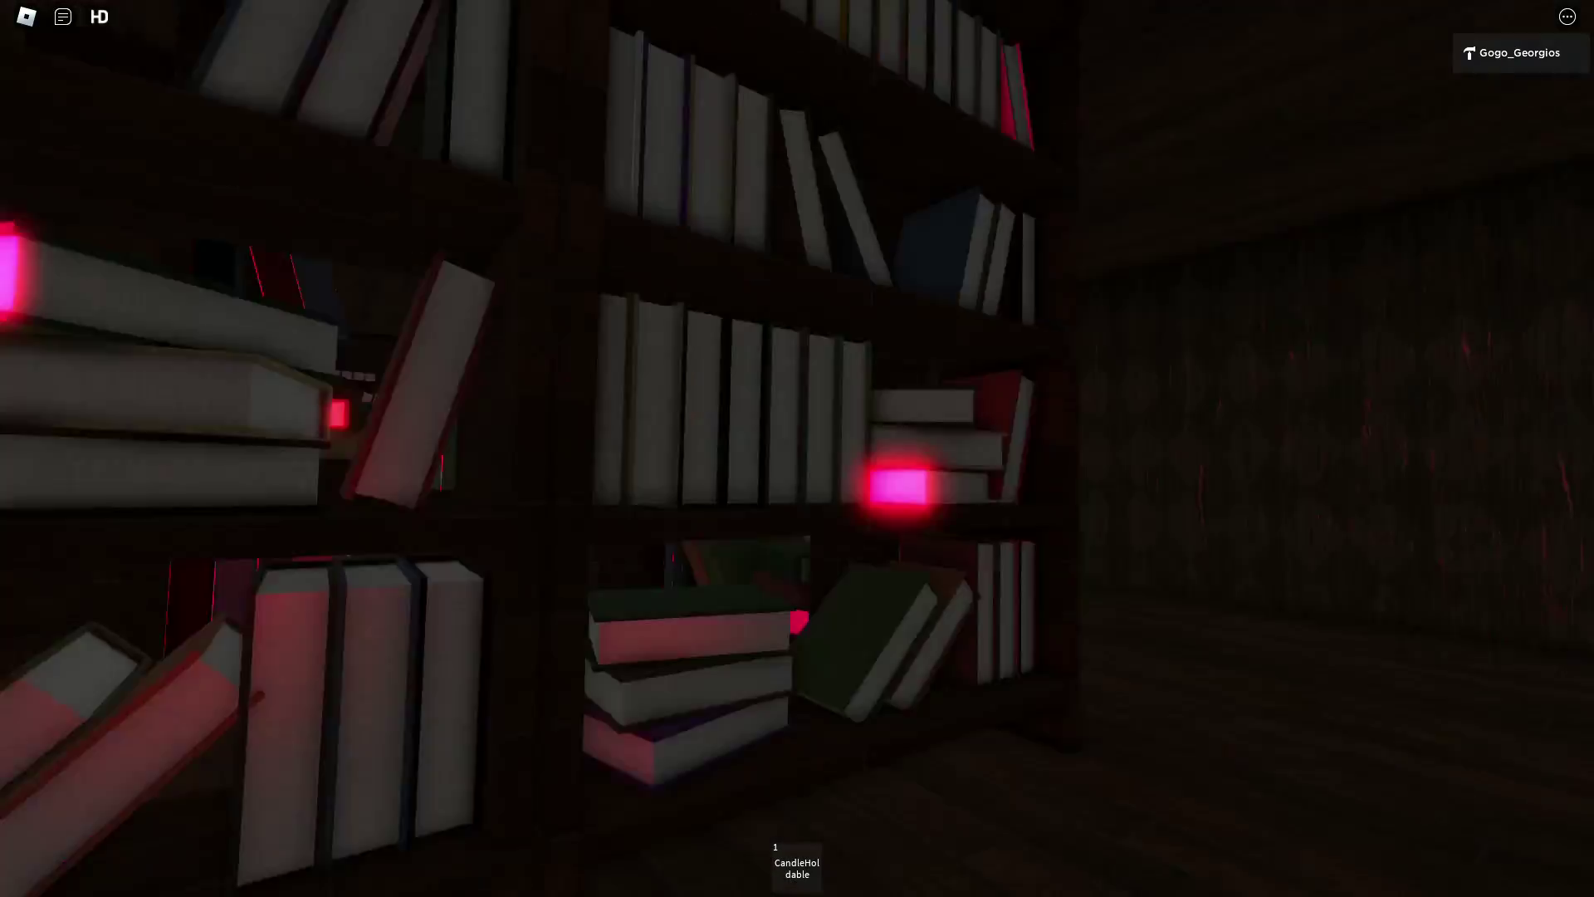
drag(797, 449, 375, 449)
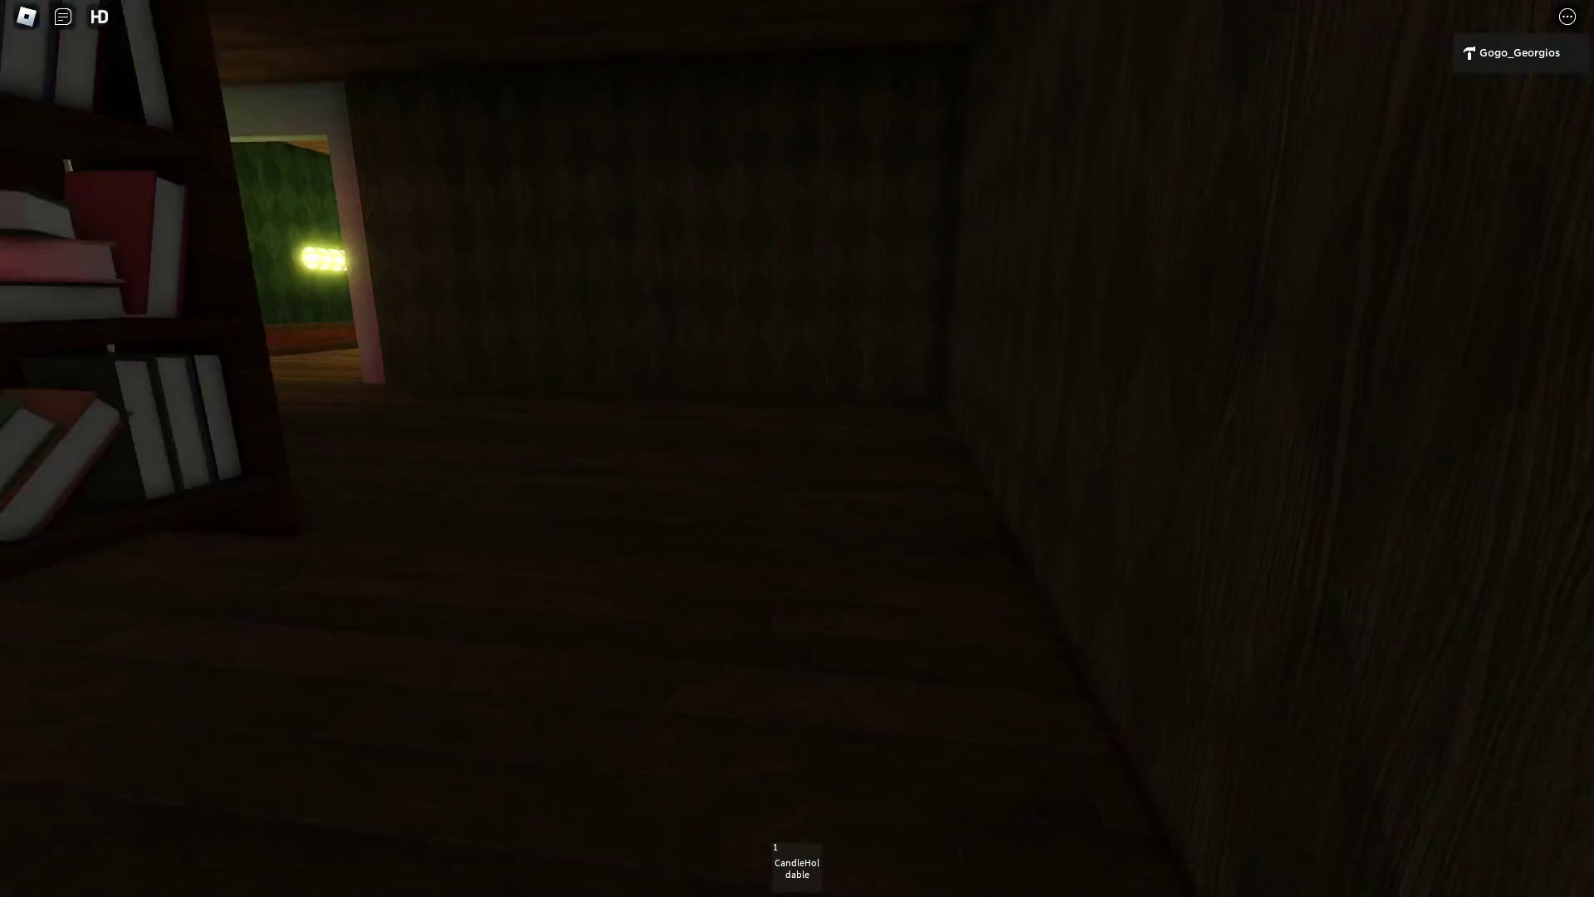
key(w)
key(w)
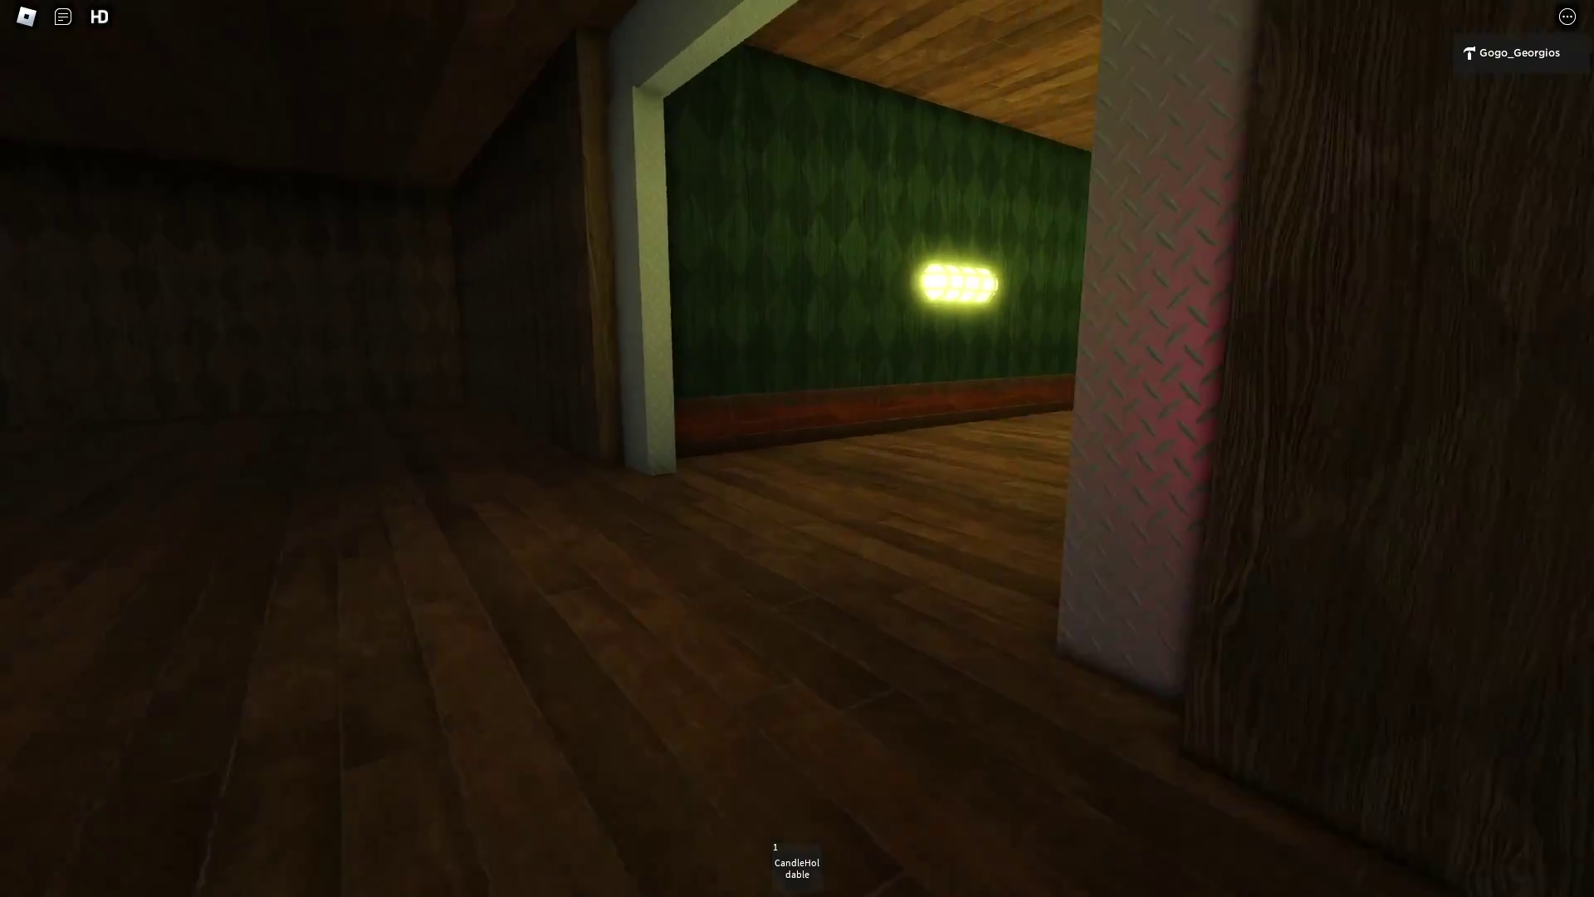
key(1)
key(1)
- Walk the green hallways past the grinning-face doorway into the green-carpet room
key(w)
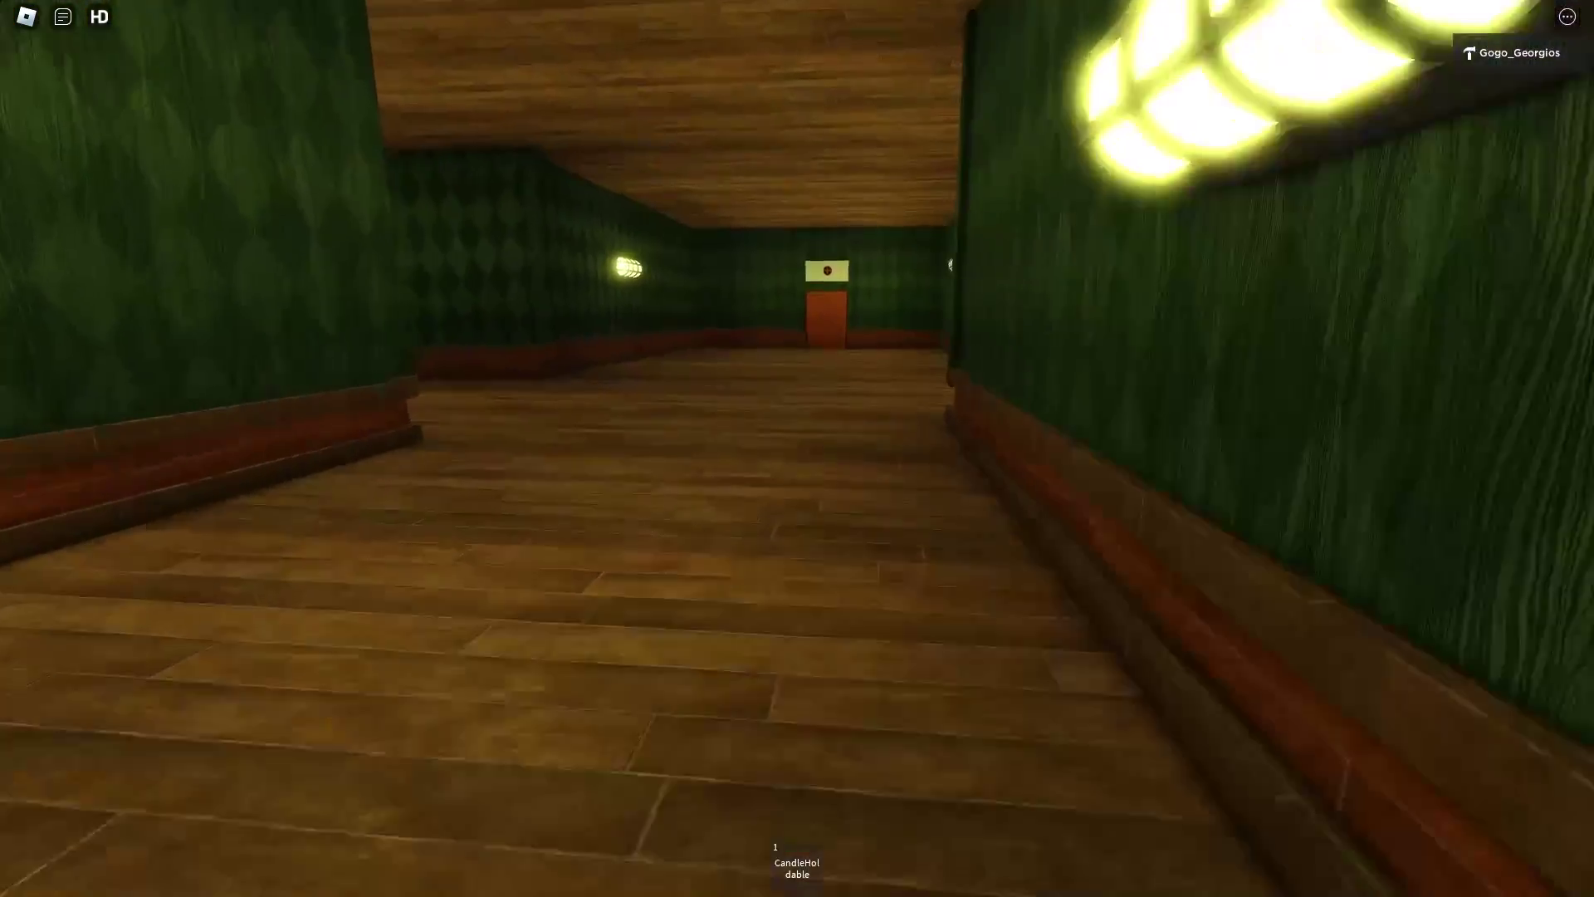
key(w)
key(w)
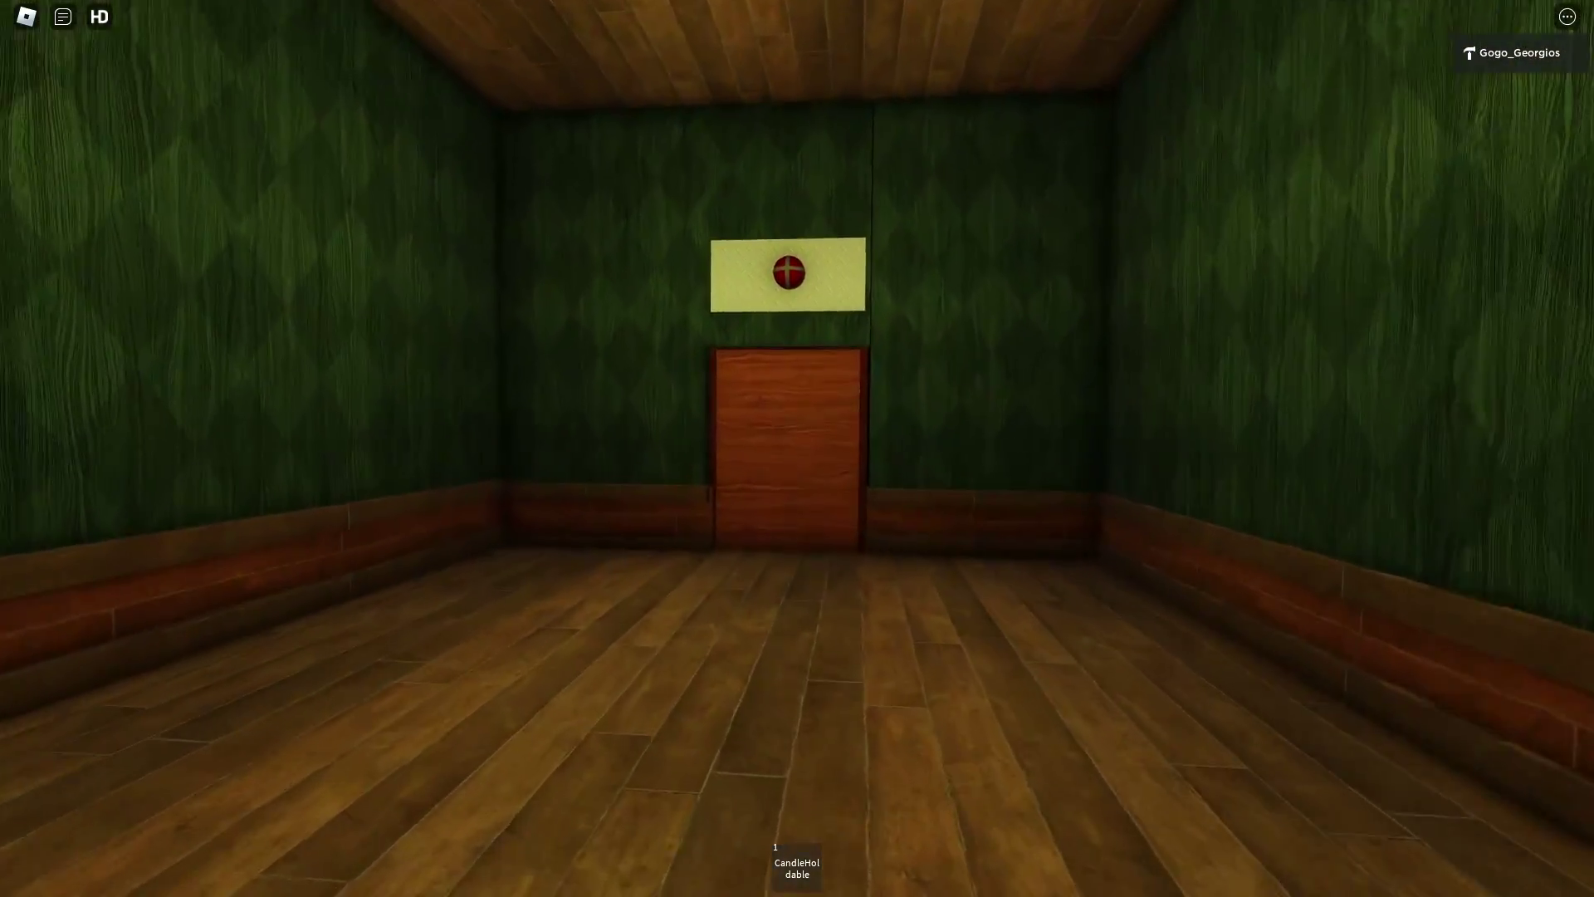
key(w)
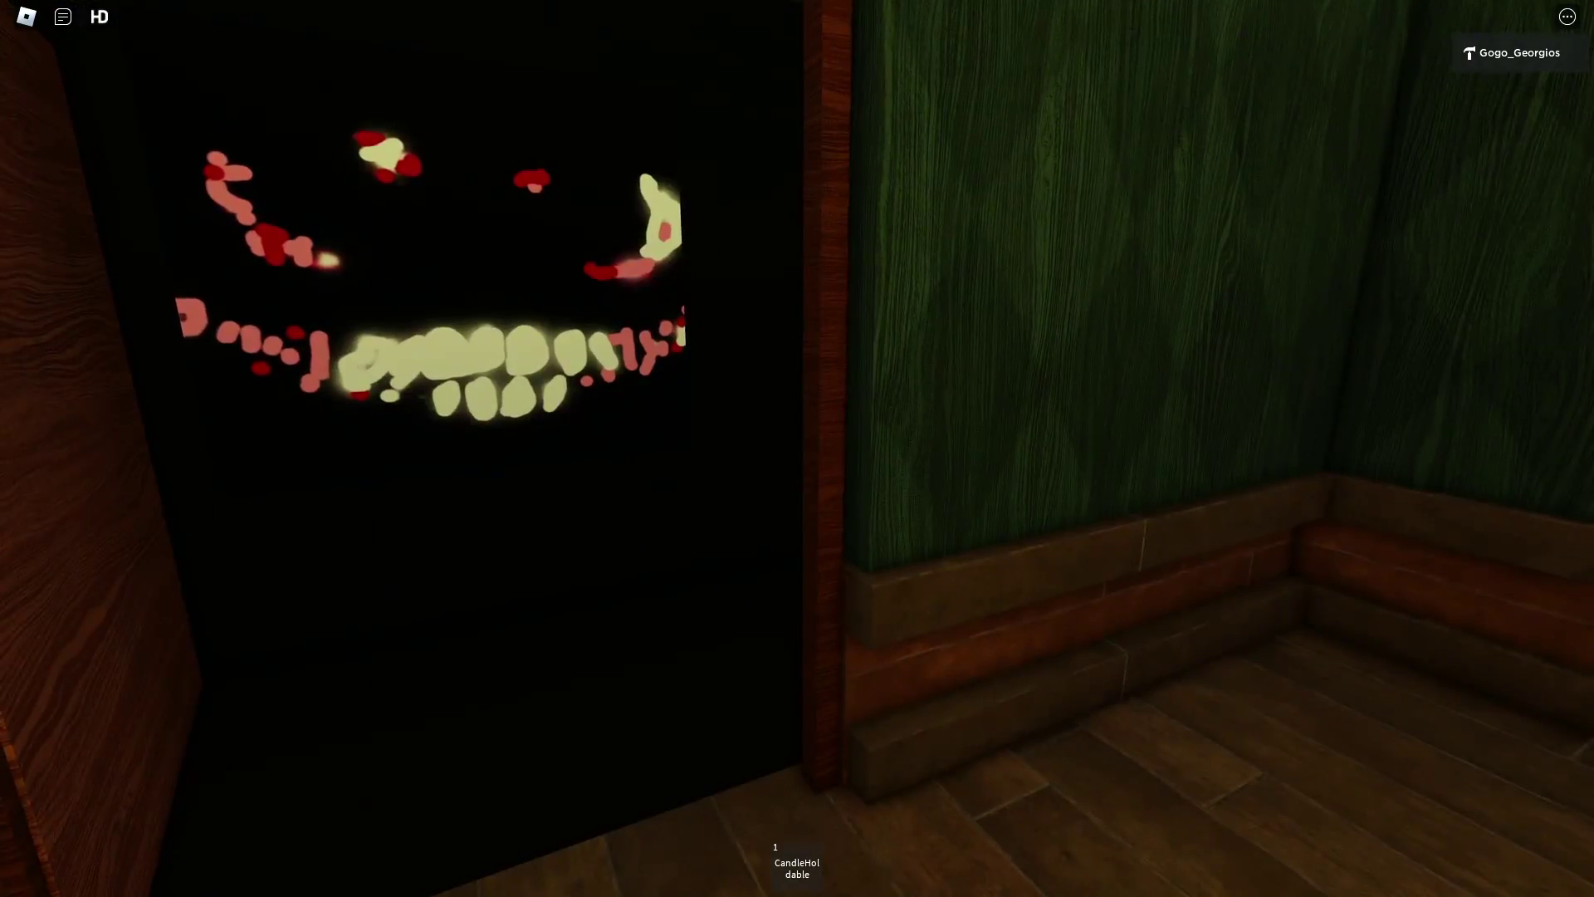
key(w)
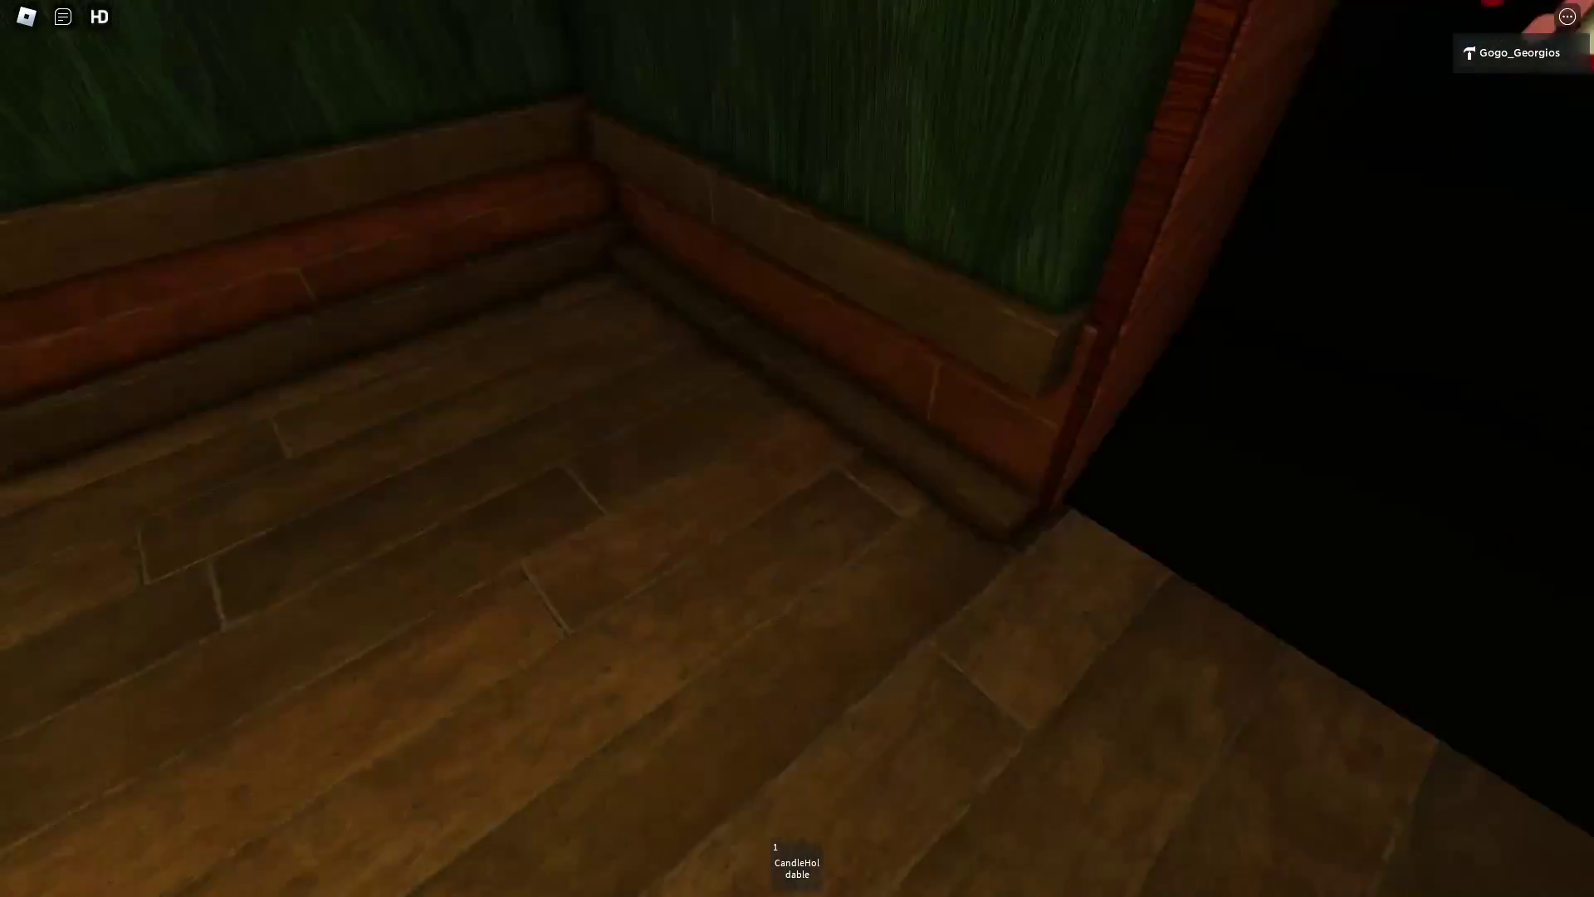
key(w)
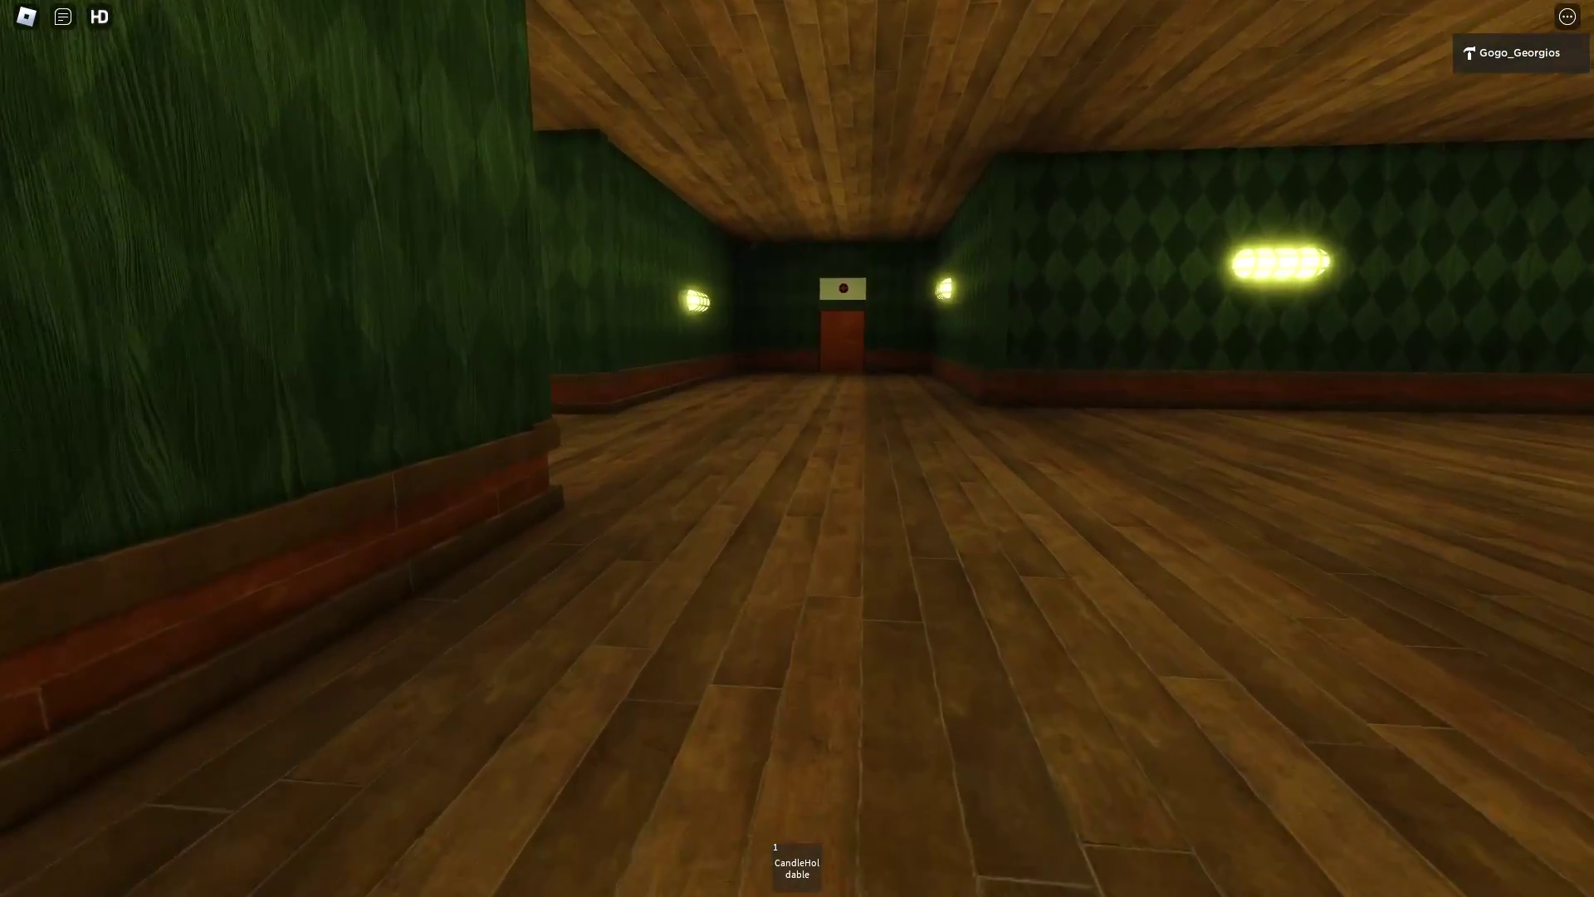
key(w)
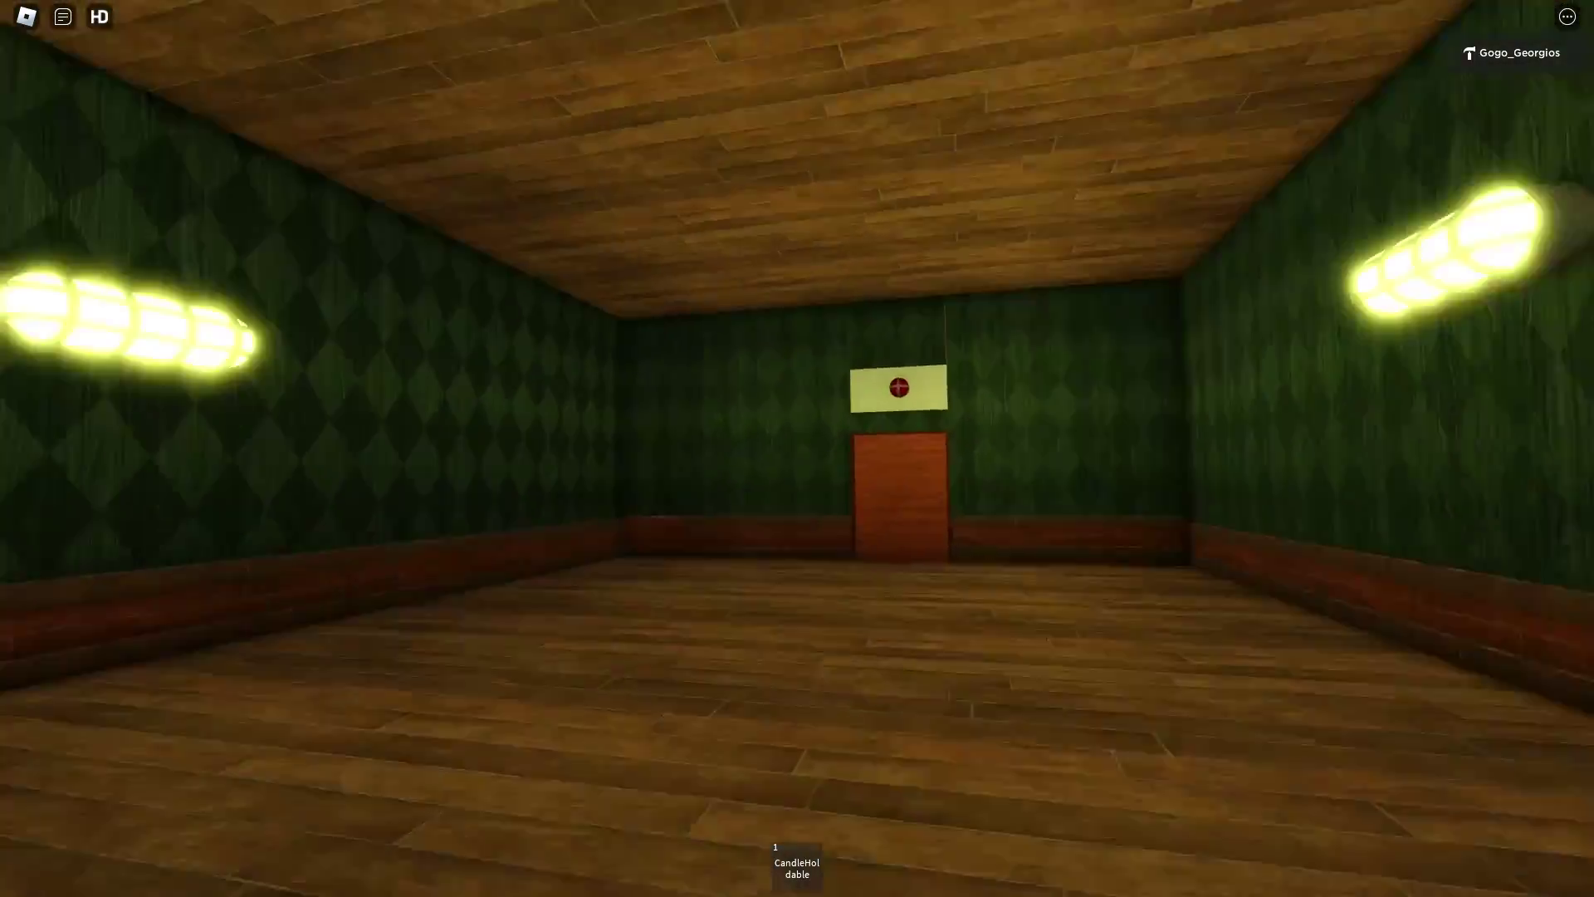
key(w)
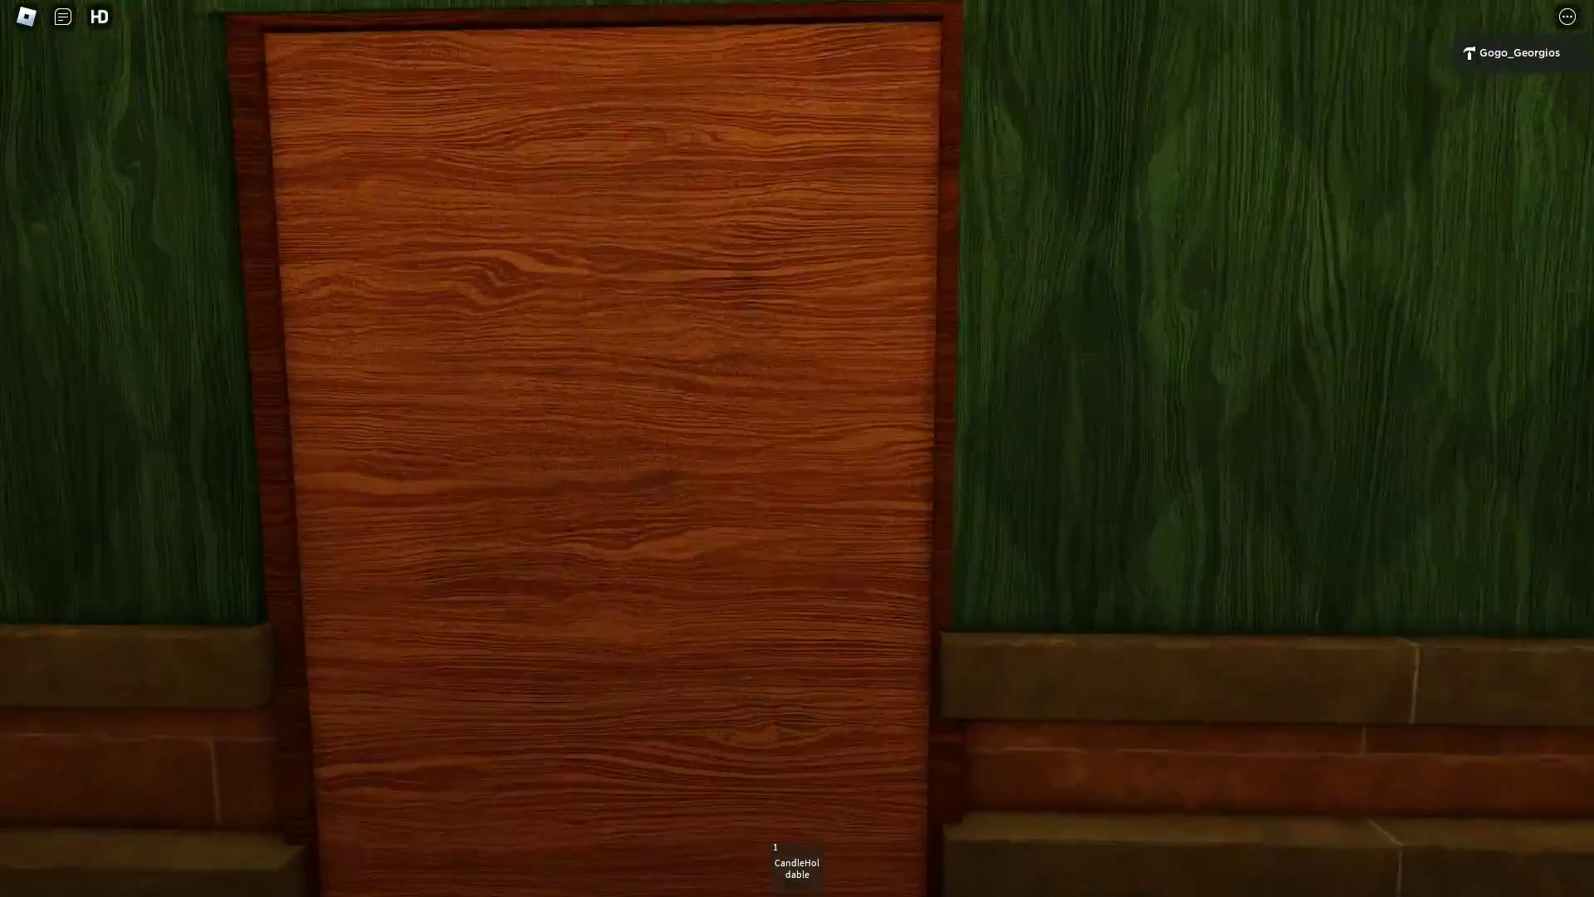
key(w)
- Walk onto the green carpet, fire the gun, then switch back to the key
key(w)
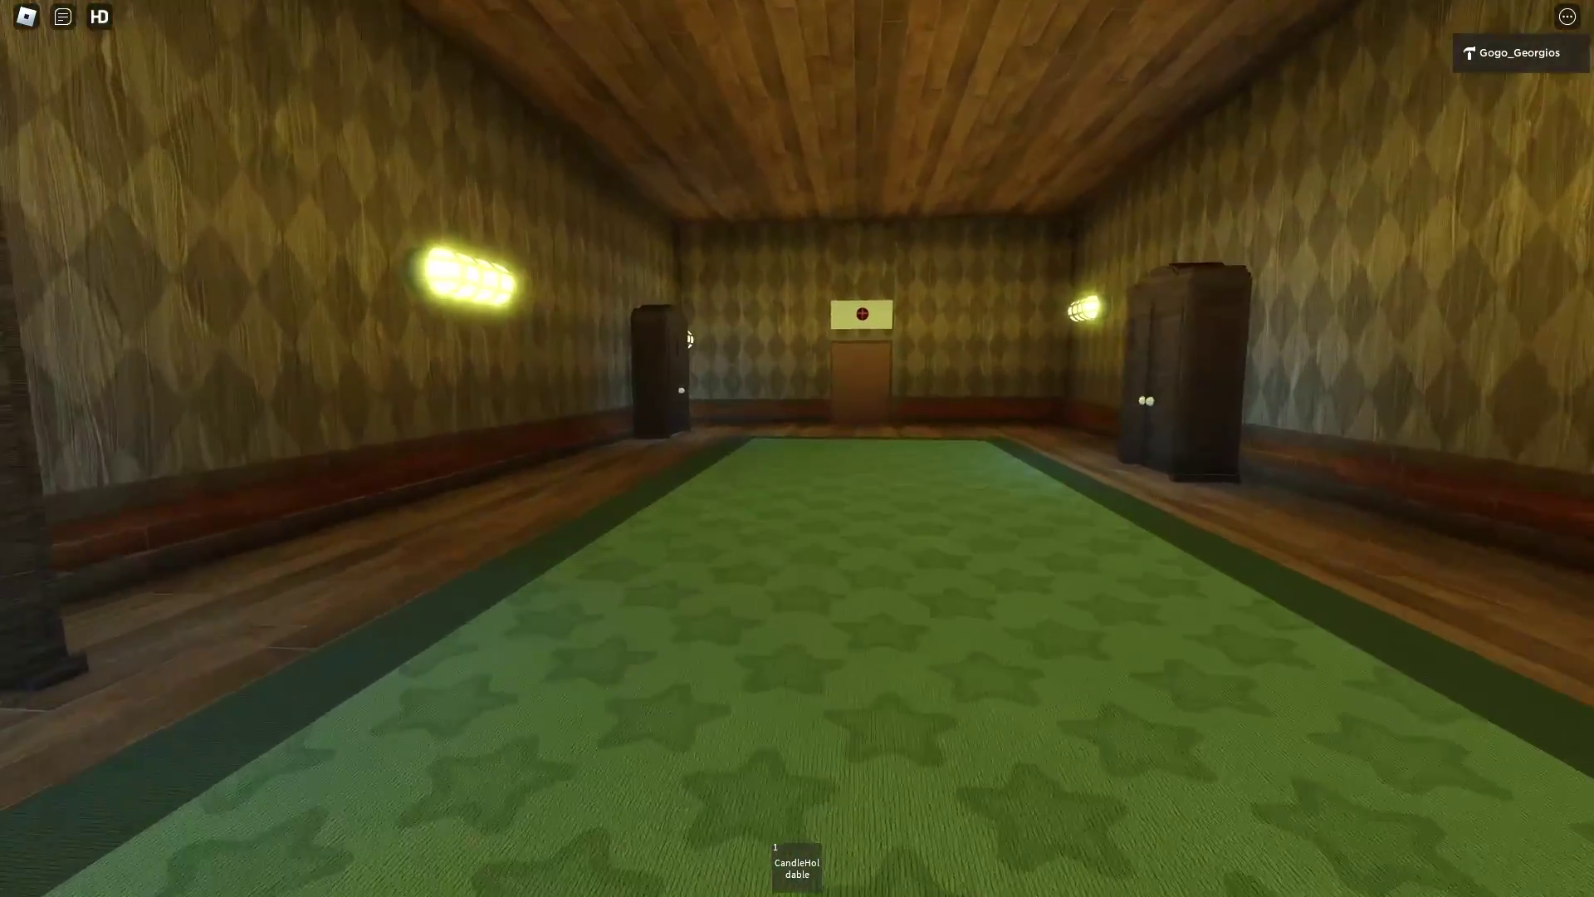
key(w)
key(w)
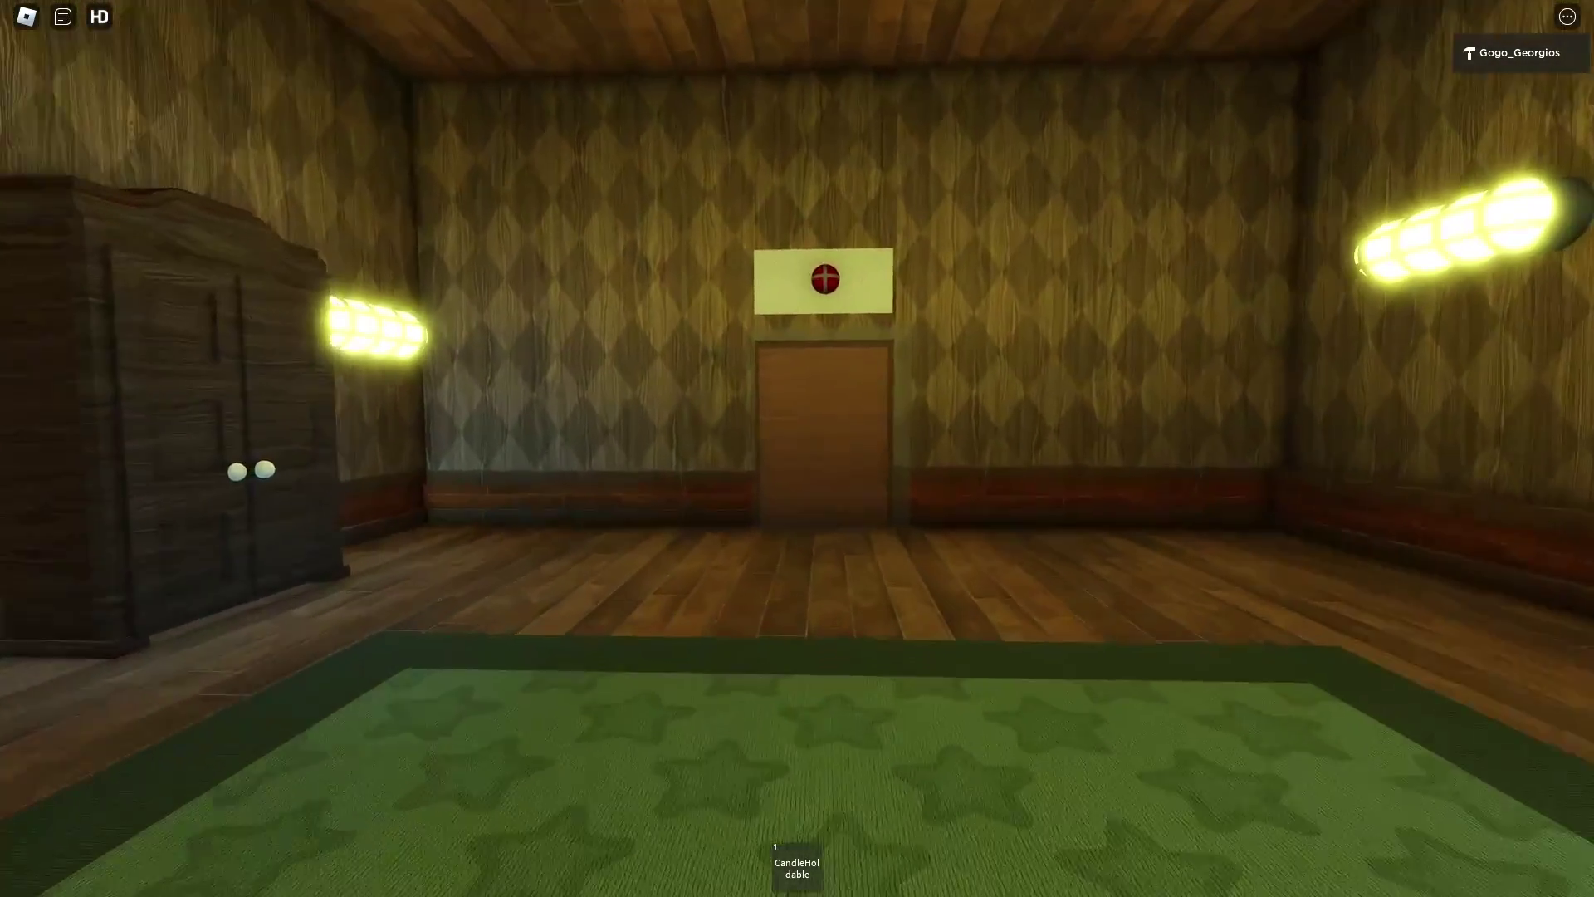
key(w)
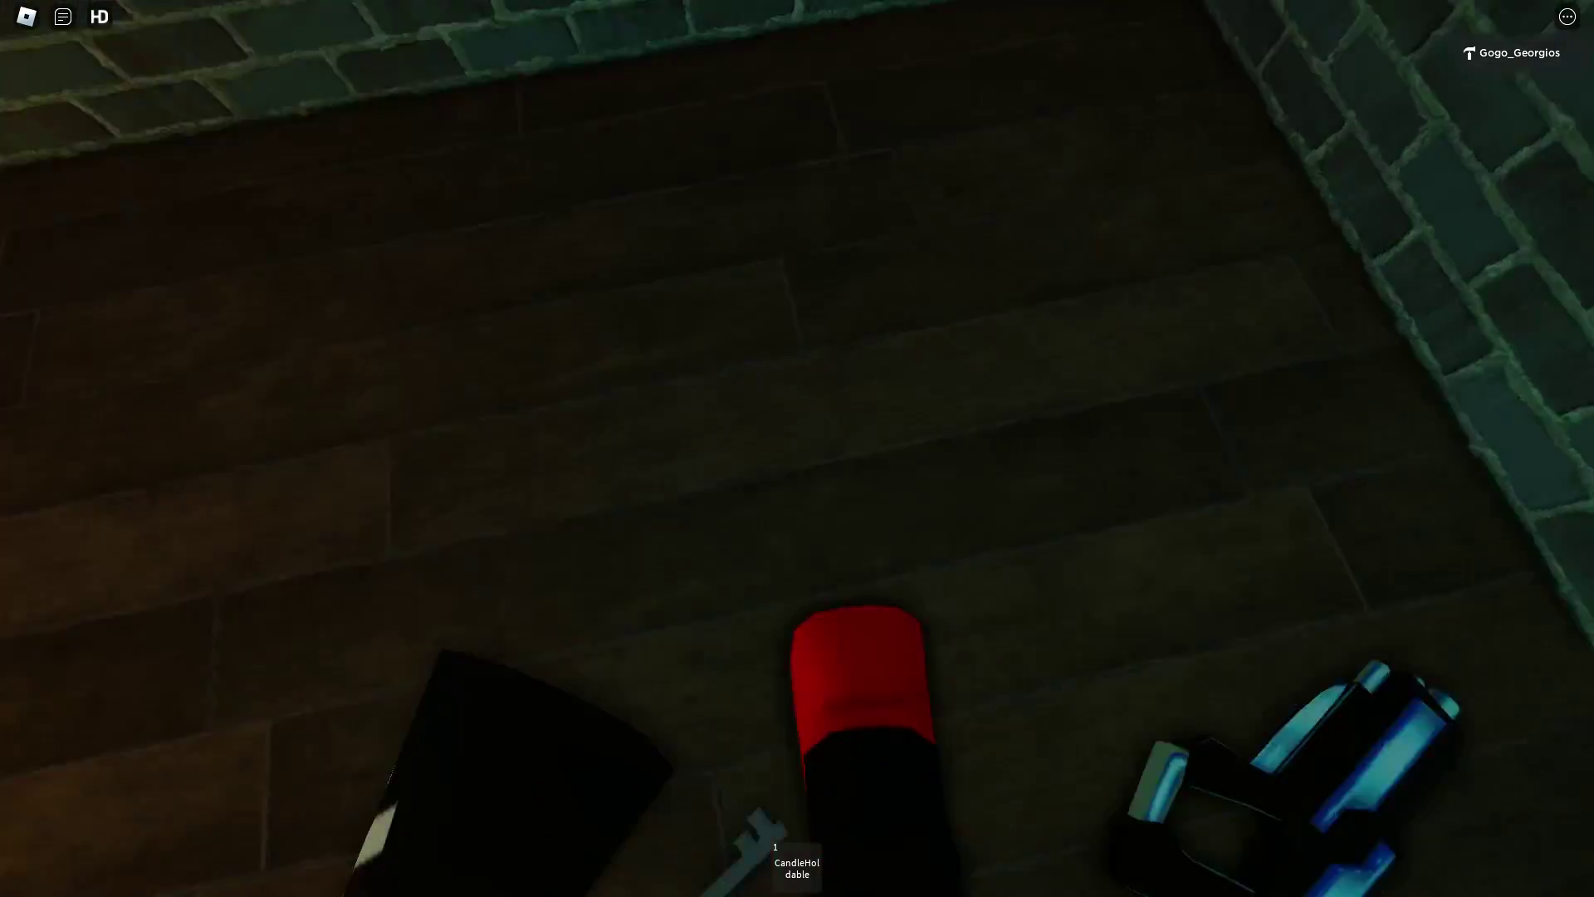
key(3)
click(798, 449)
key(2)
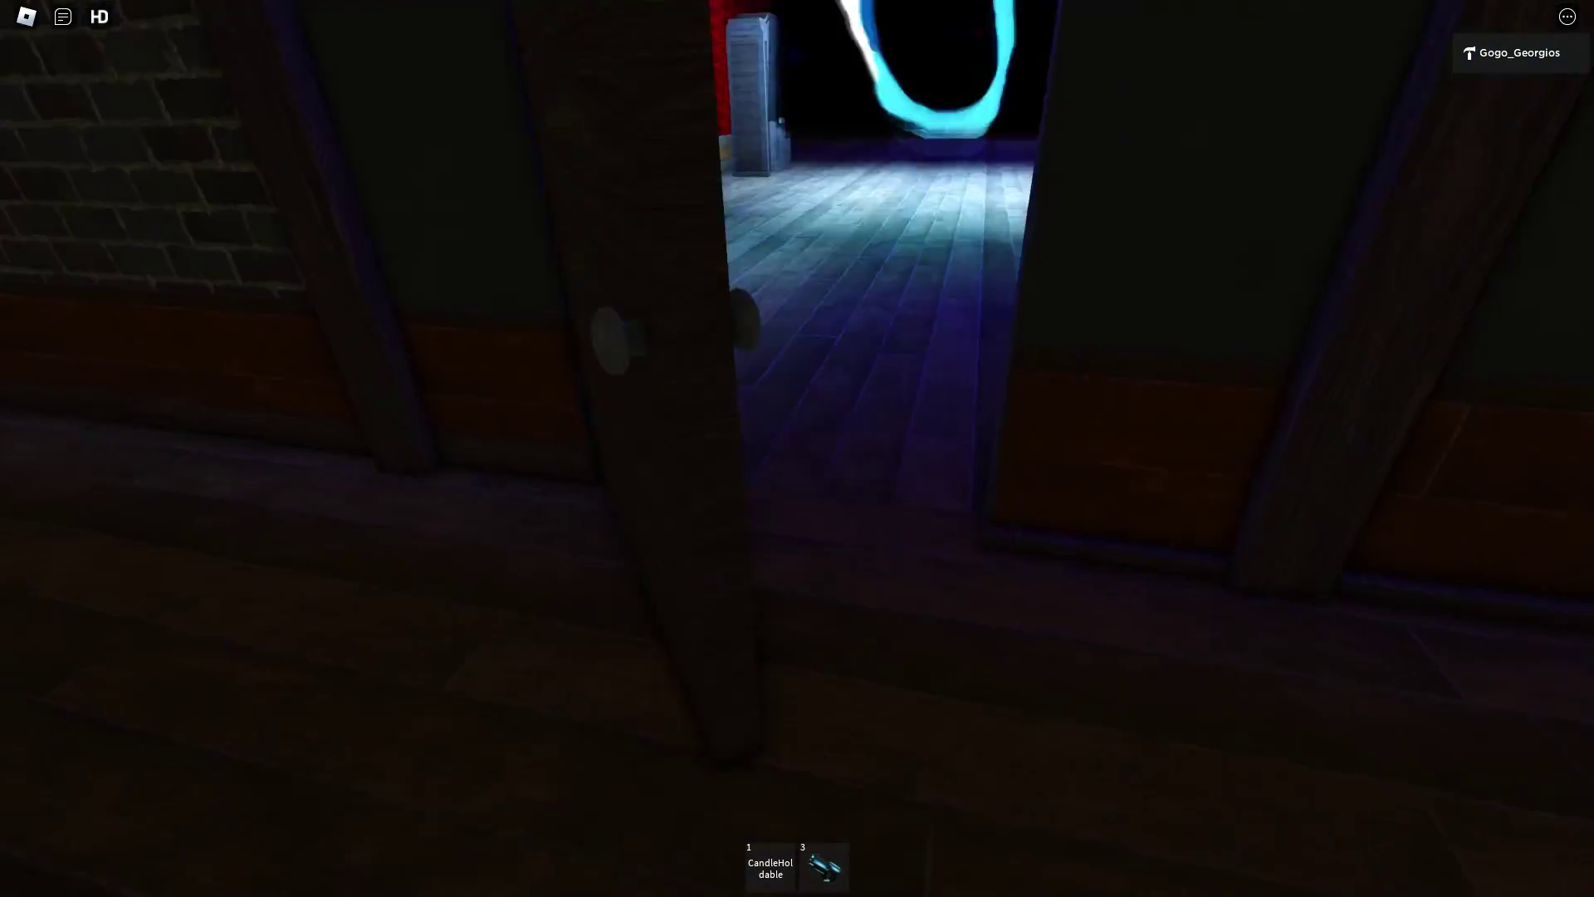
- Cross the red hallway past the blue light and enter the long green room
key(w)
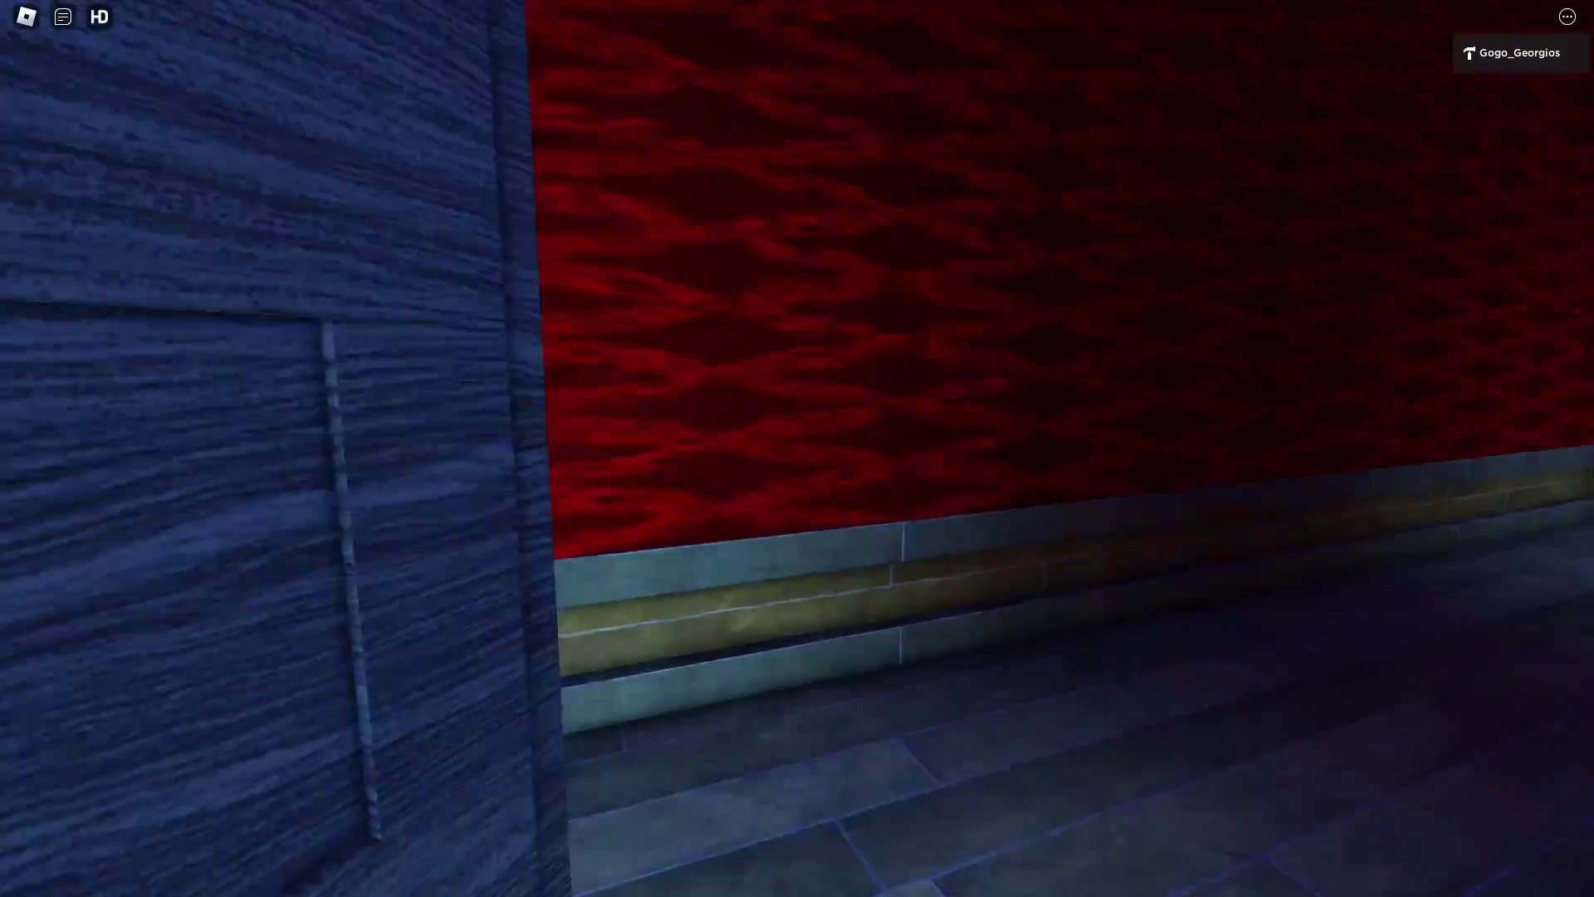
key(w)
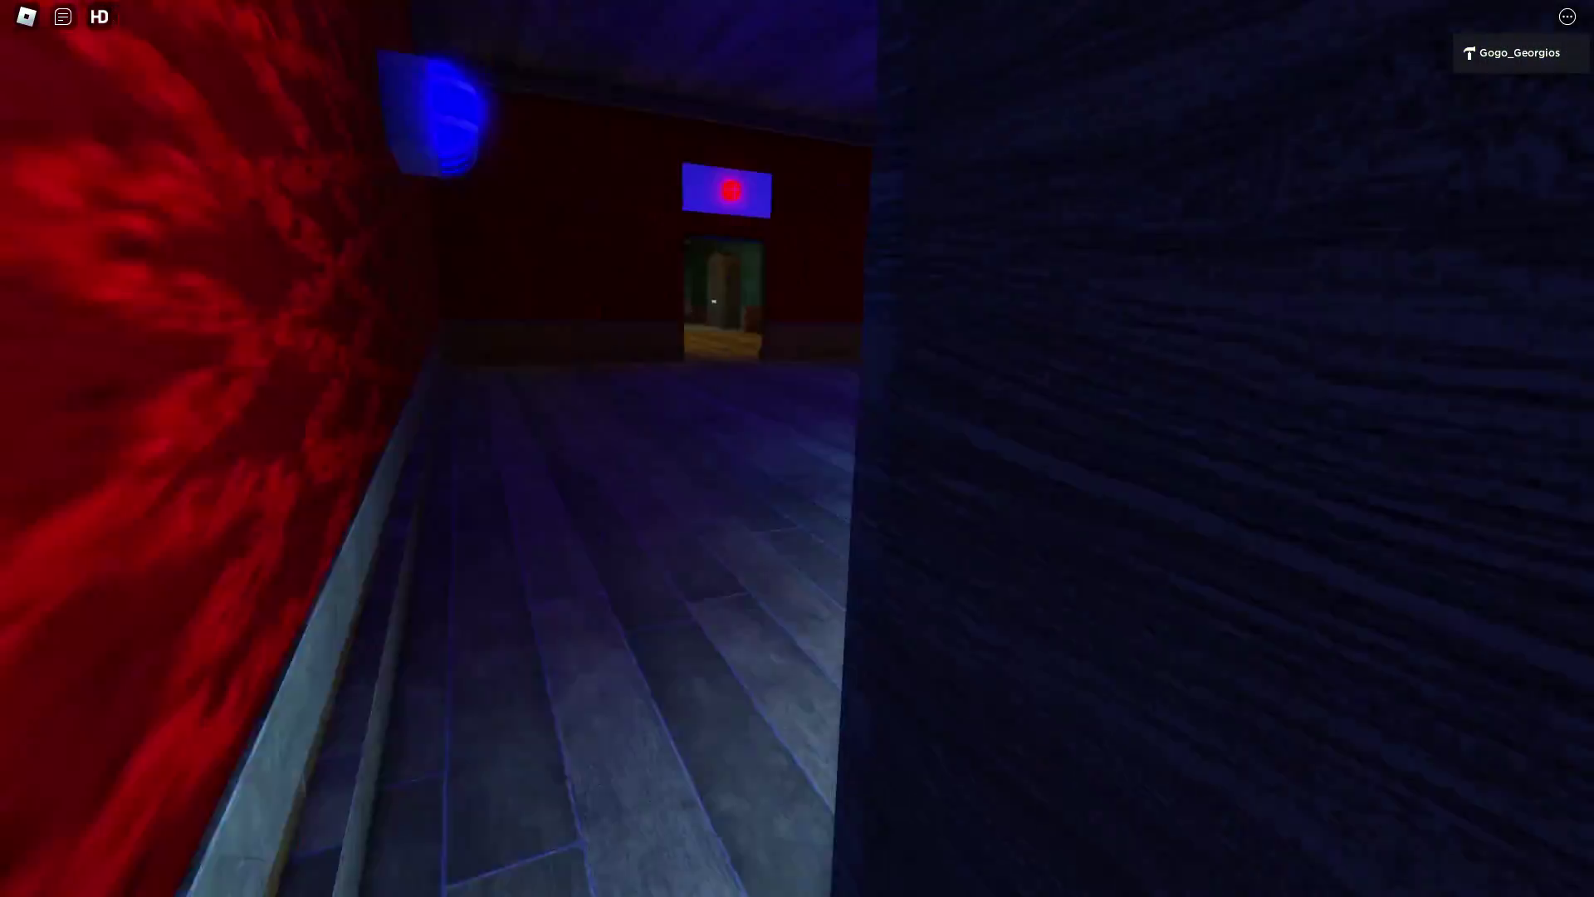
key(w)
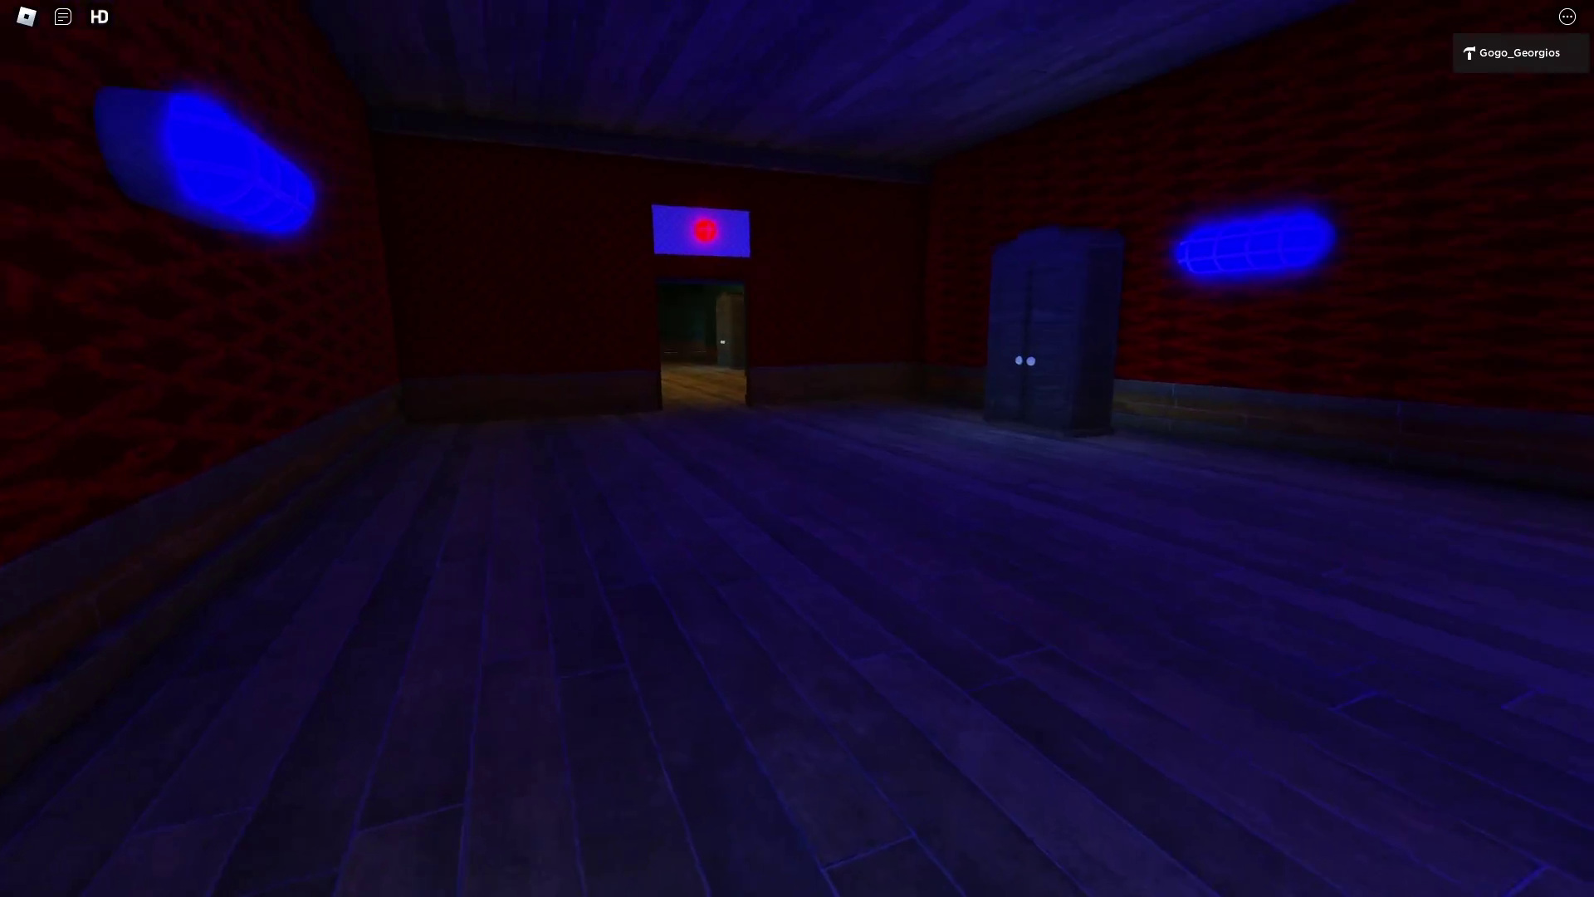
key(w)
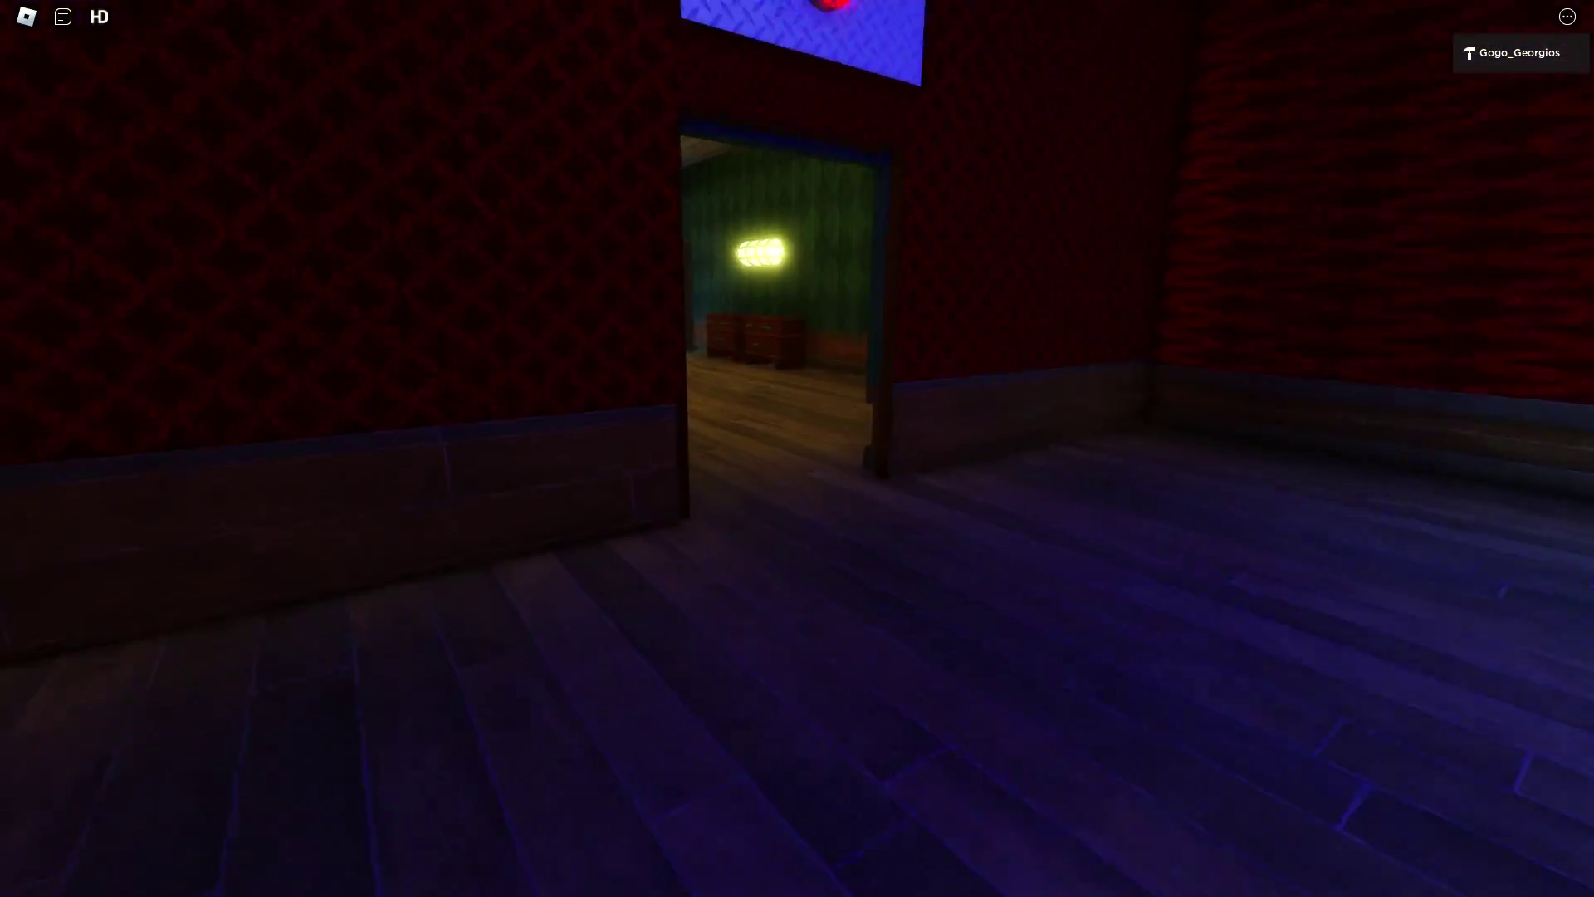
key(w)
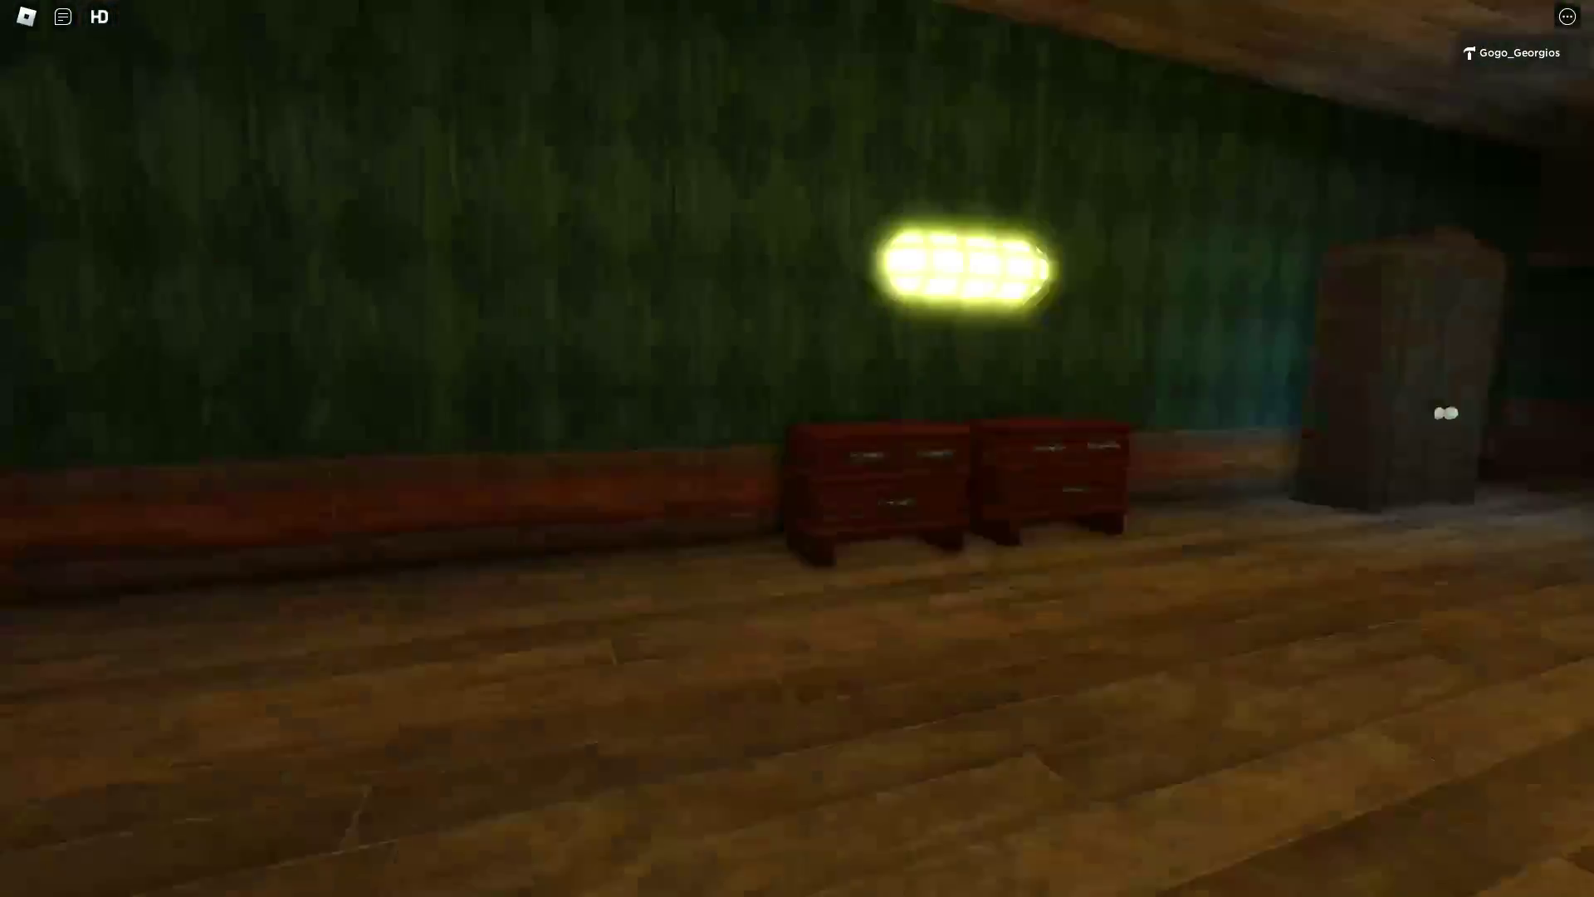
key(w)
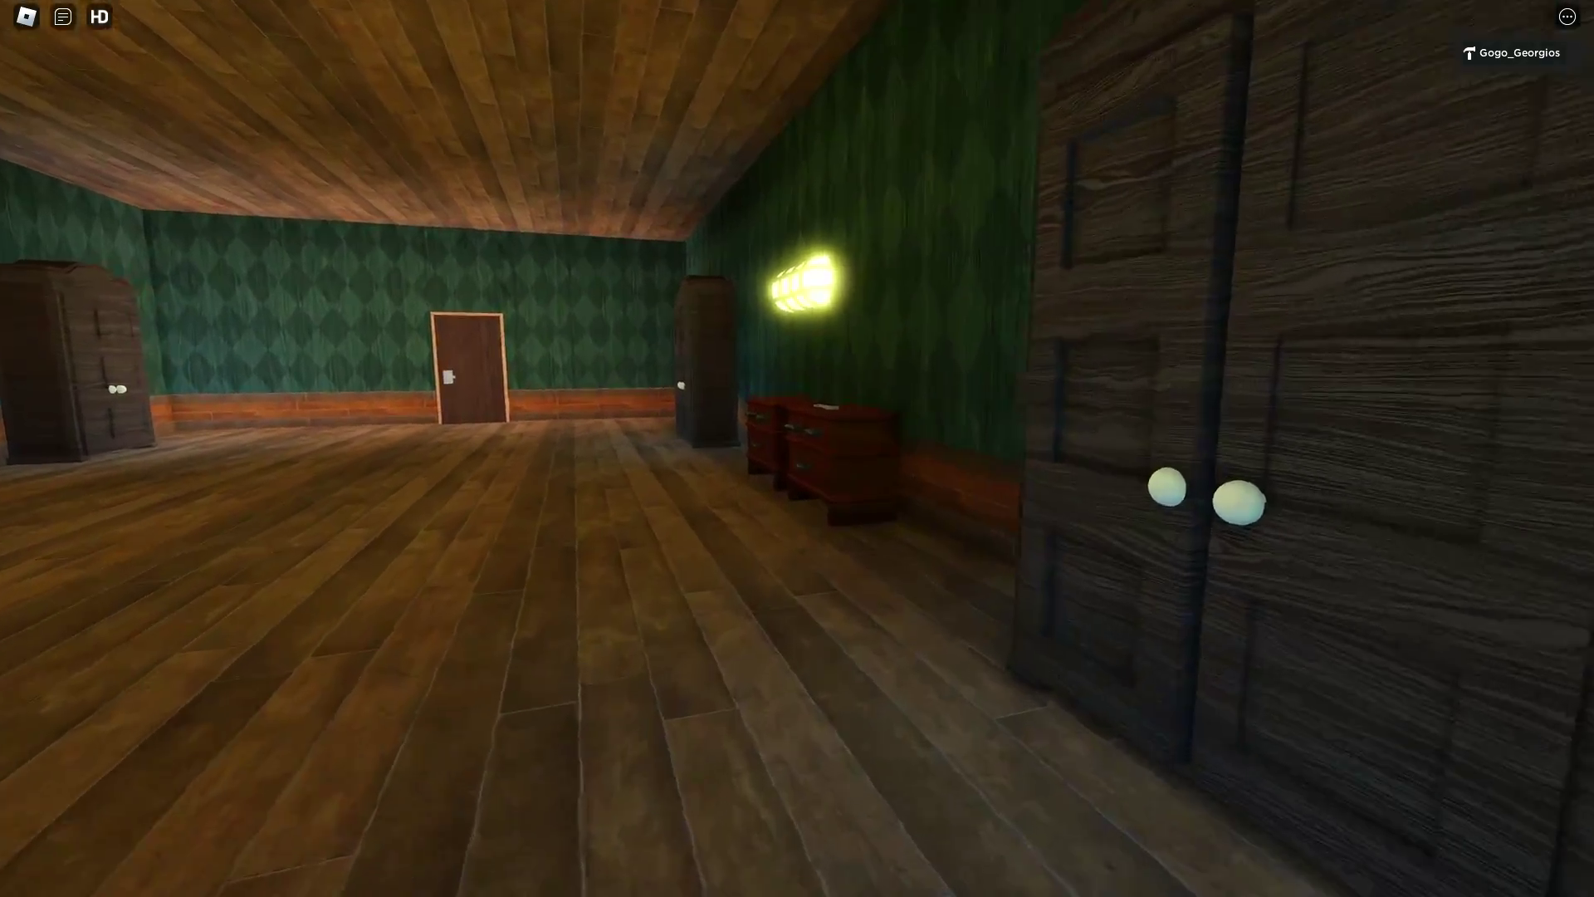
- Take the key from the dresser and open the door into the orange room
click(811, 740)
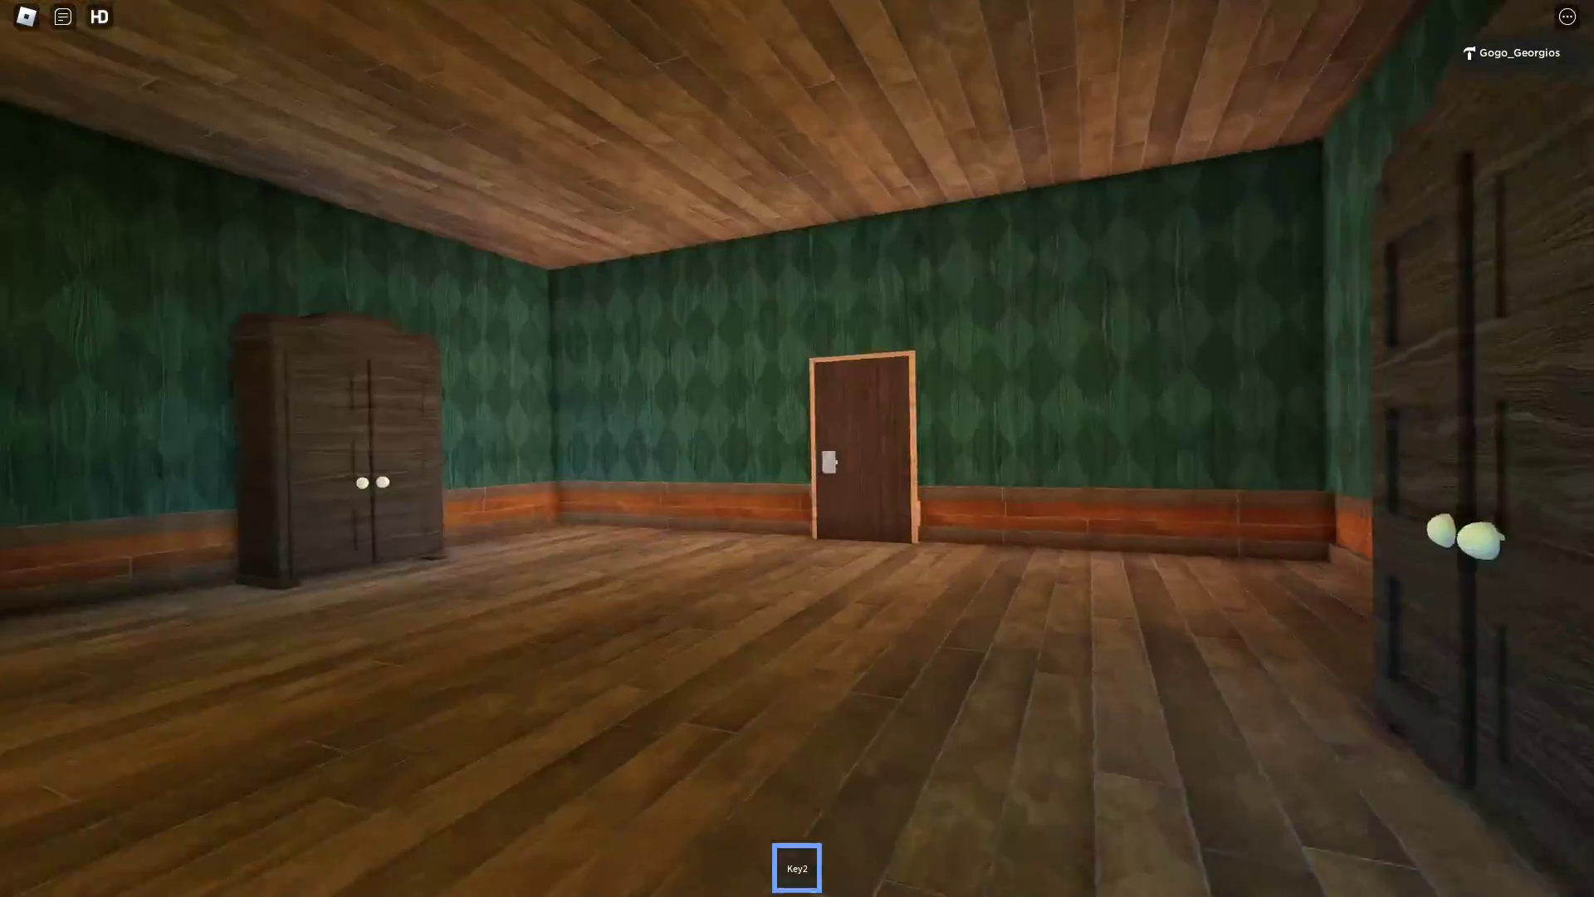
key(w)
key(e)
key(w)
key(e)
key(e)
key(w)
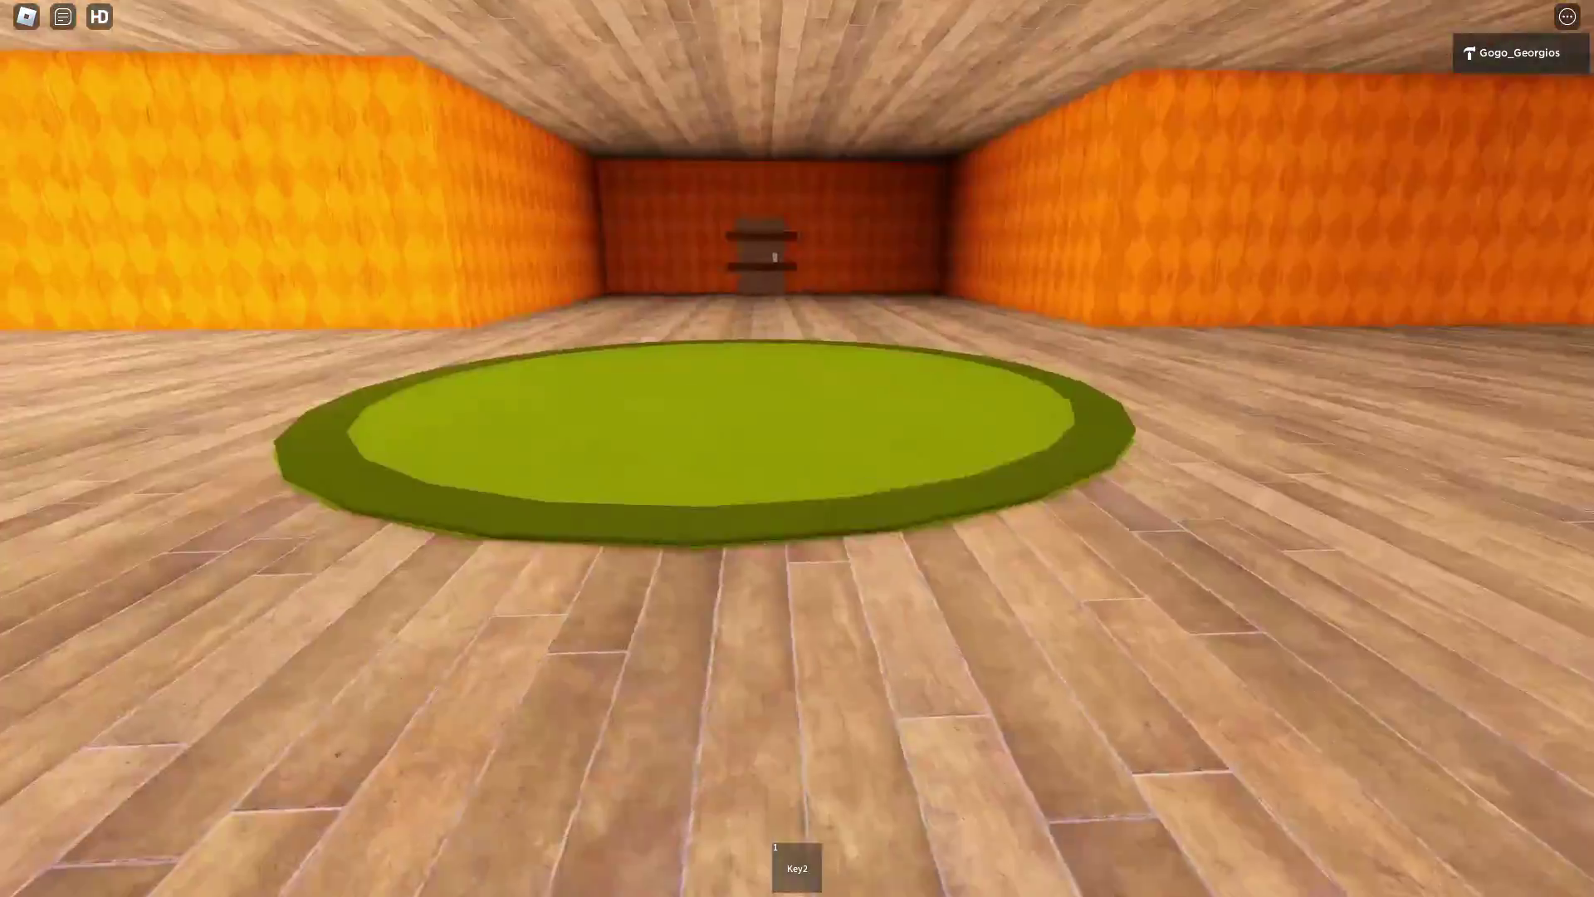
- Cross the orange hallway past the dust creature toward the far door
key(w)
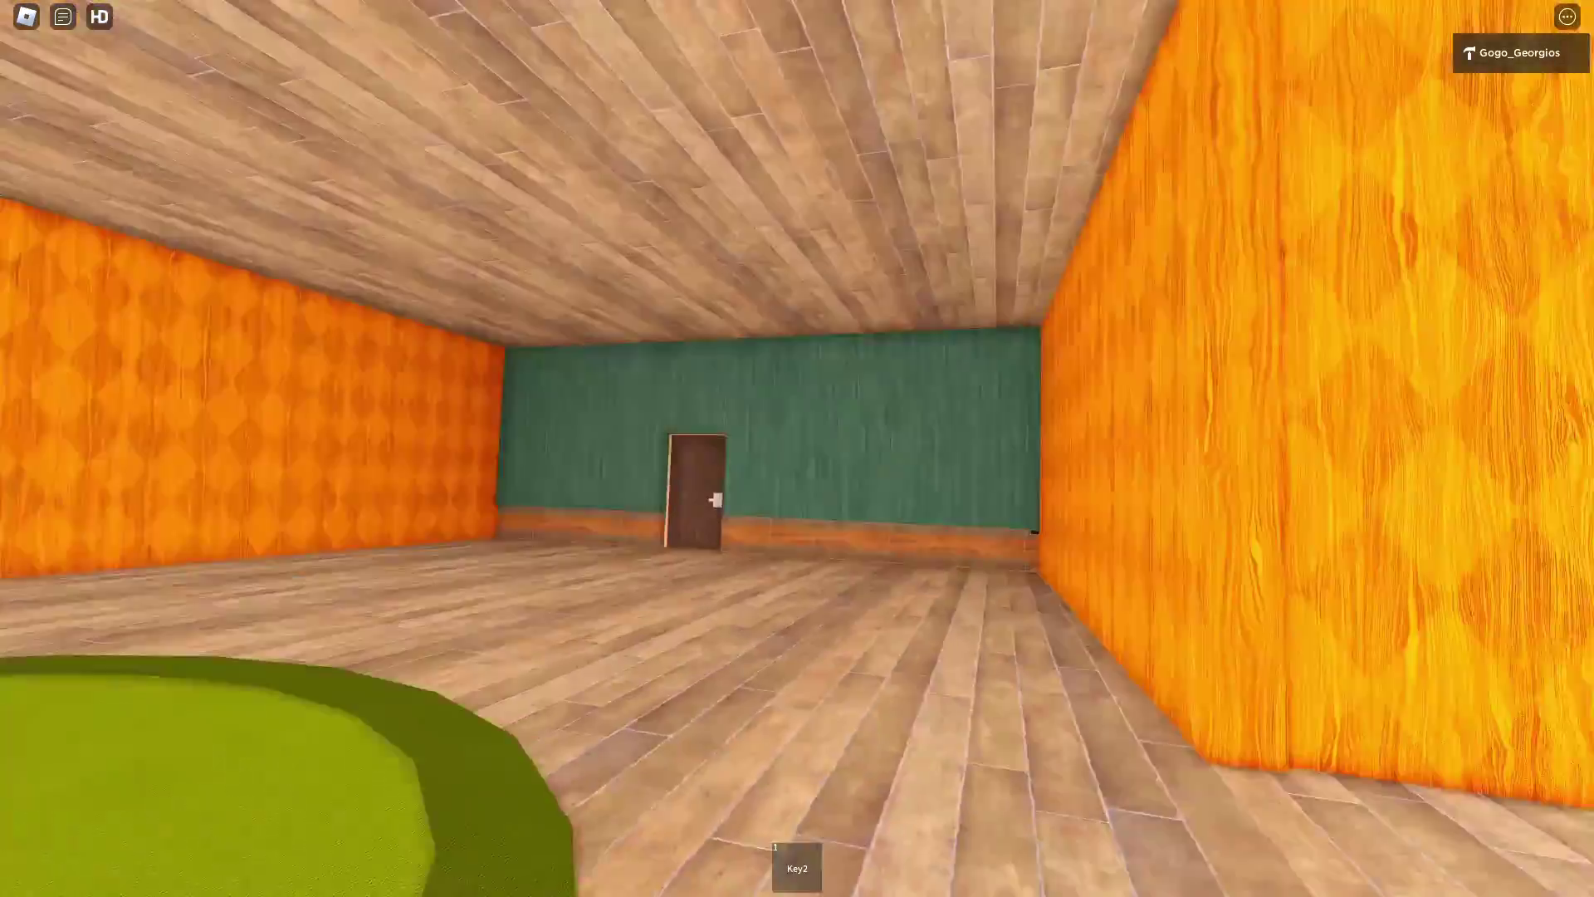
key(w)
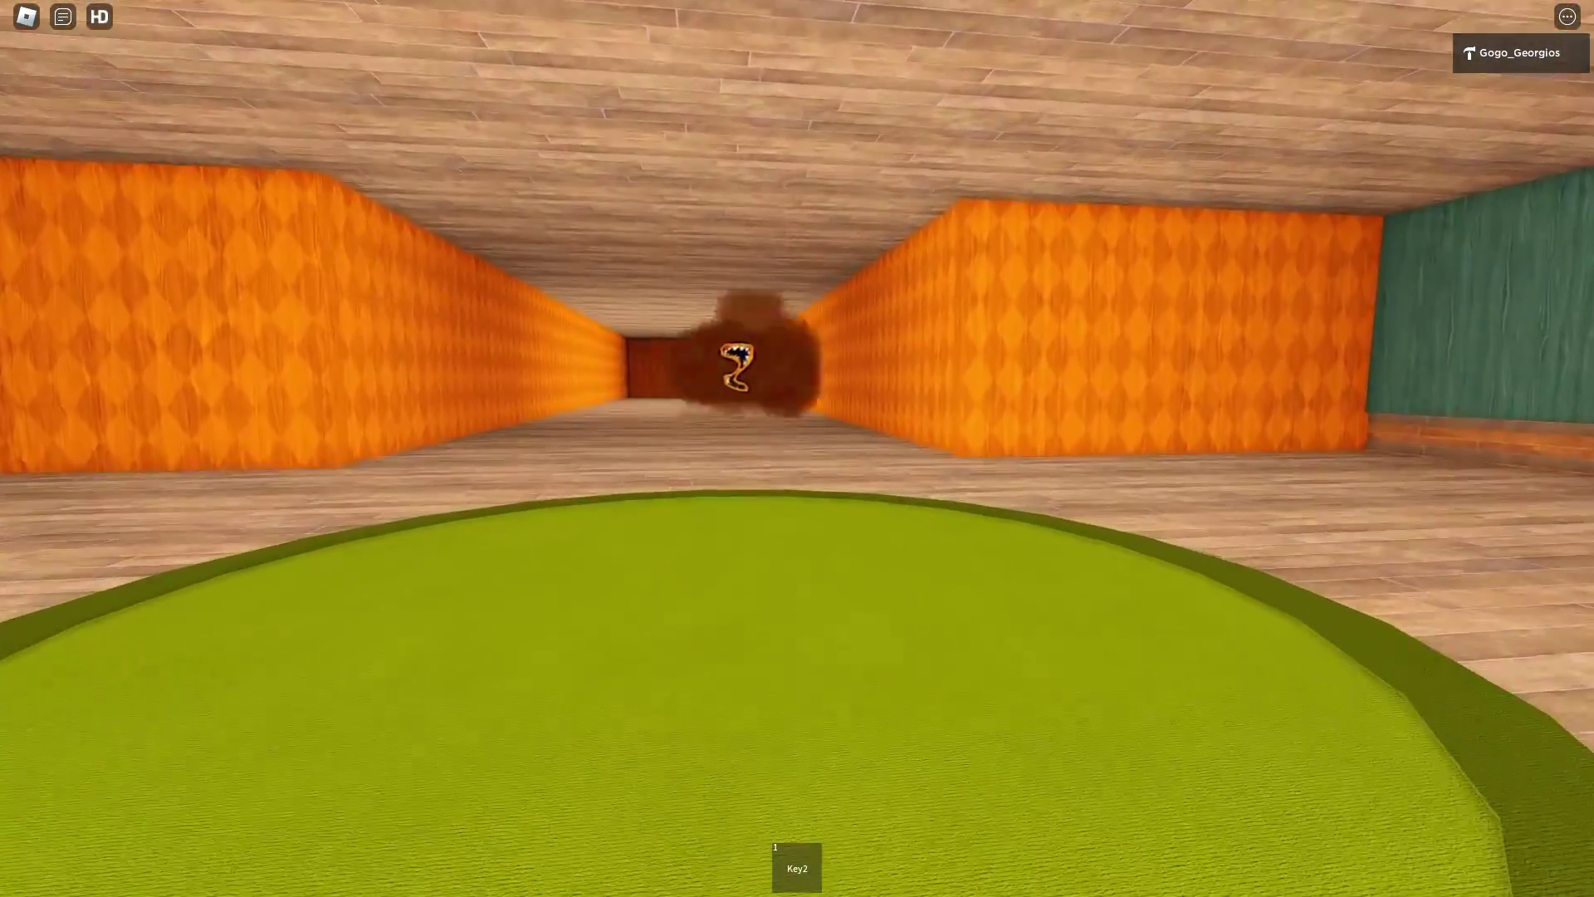
key(s)
key(w)
key(a)
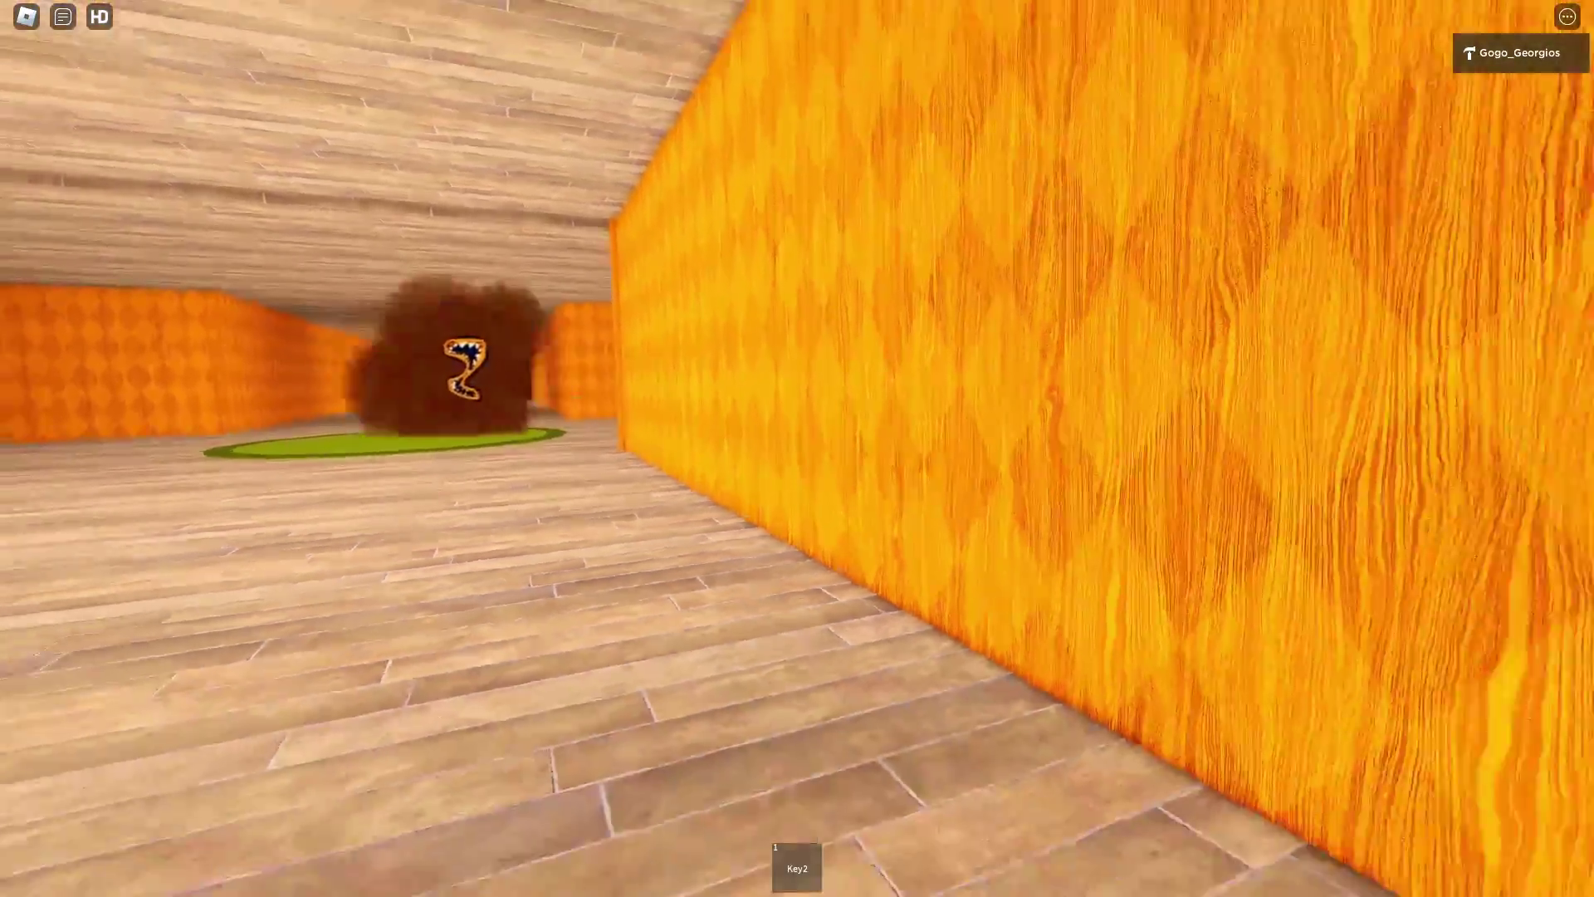
key(w)
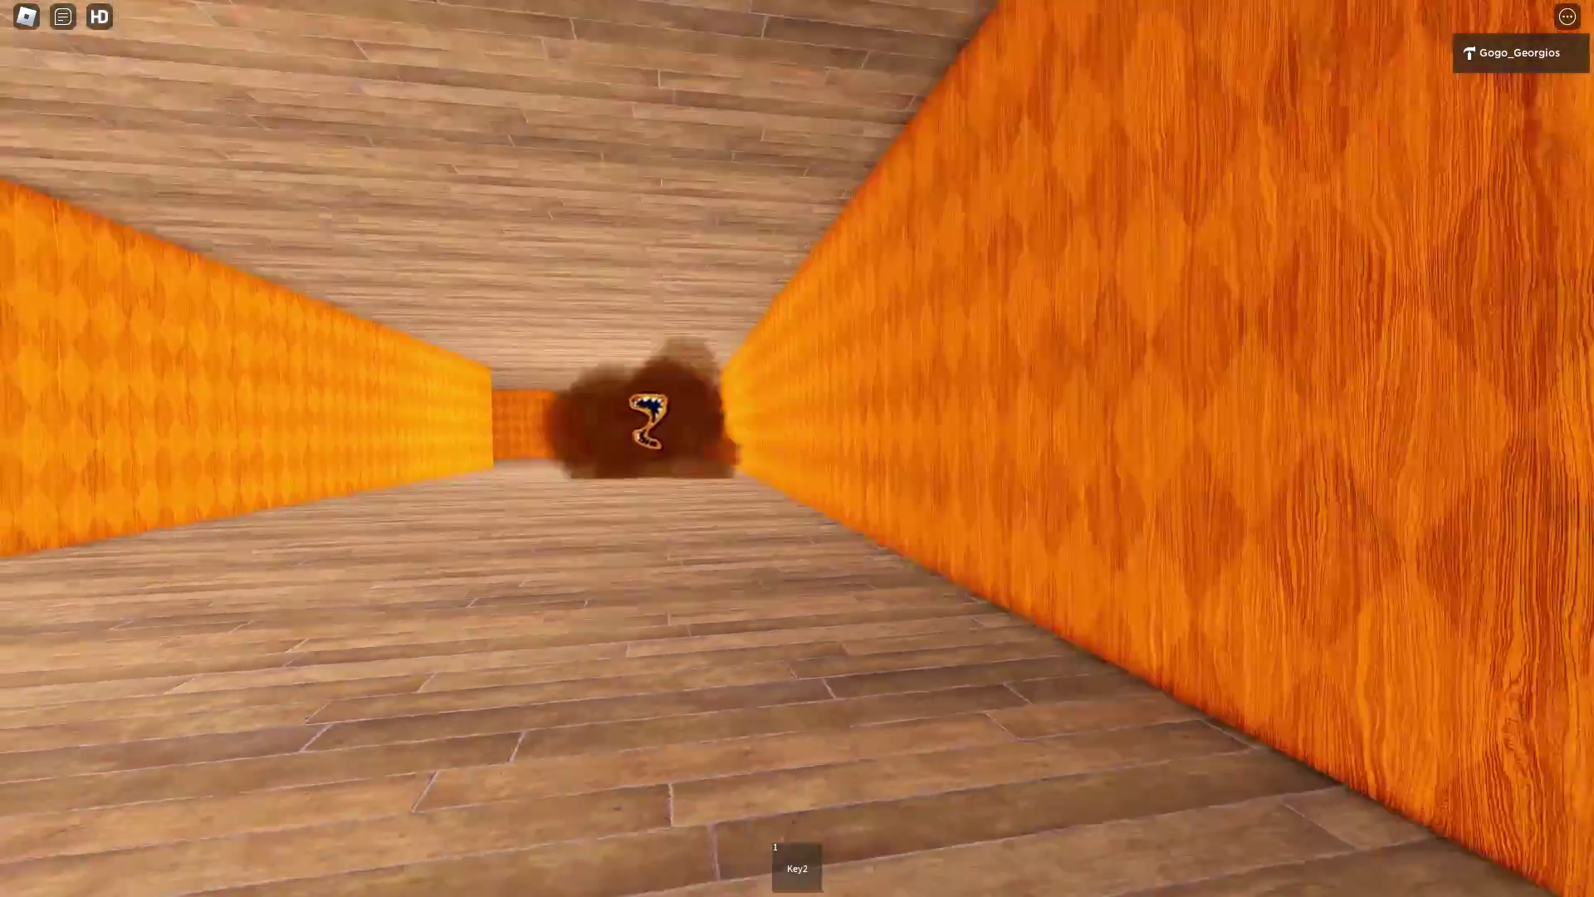
key(w)
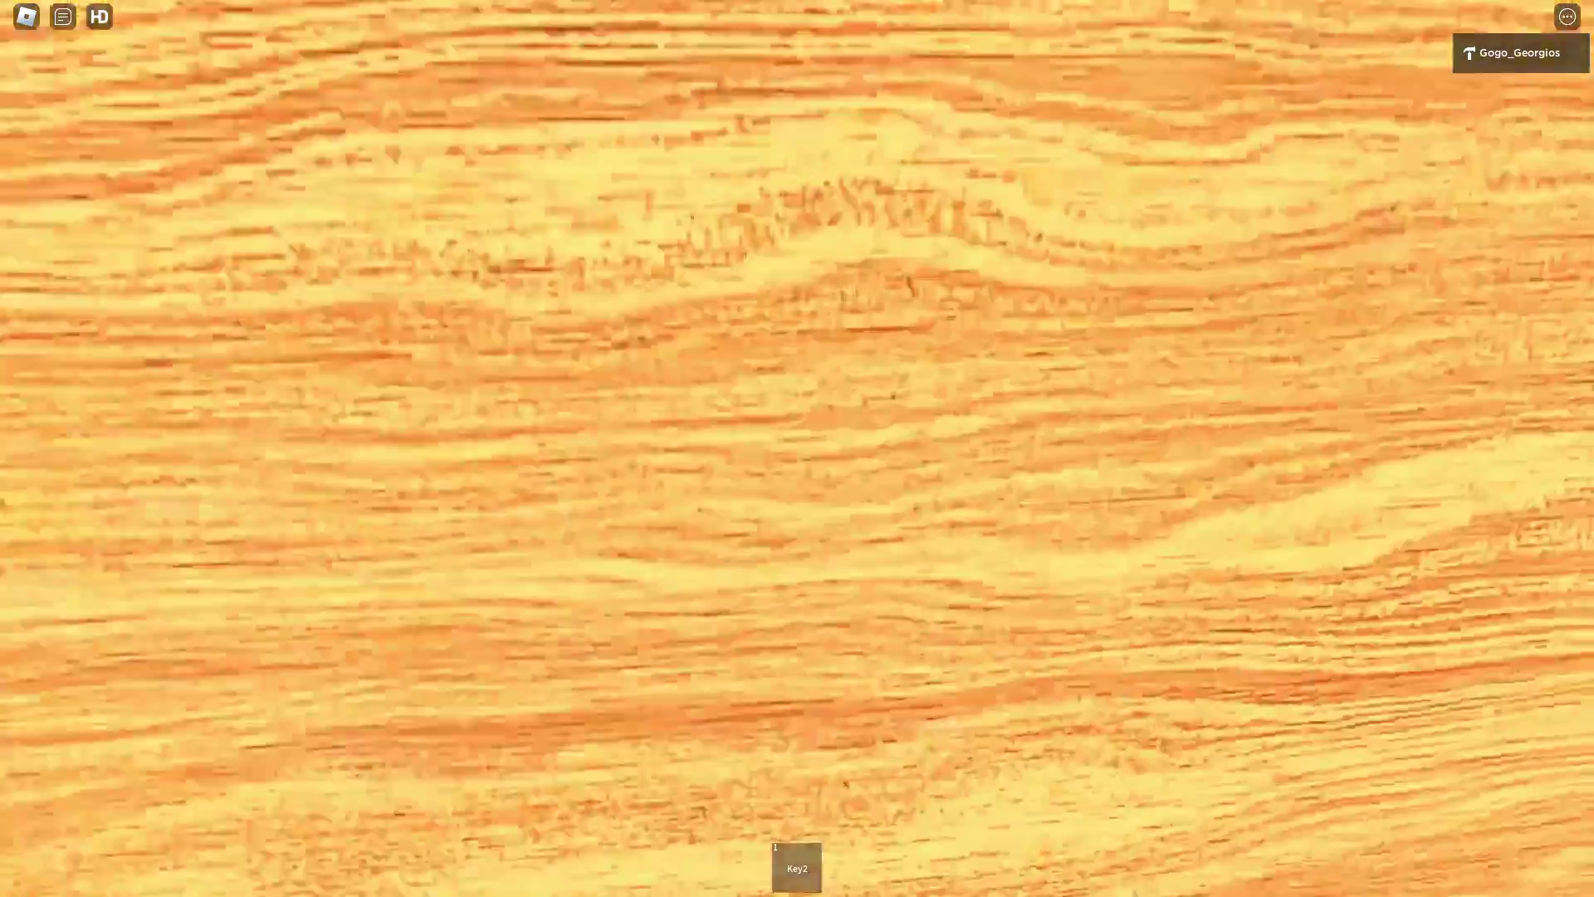
- Pick up the yellow key, unlock the wooden door, and enter the dark corridor
key(w)
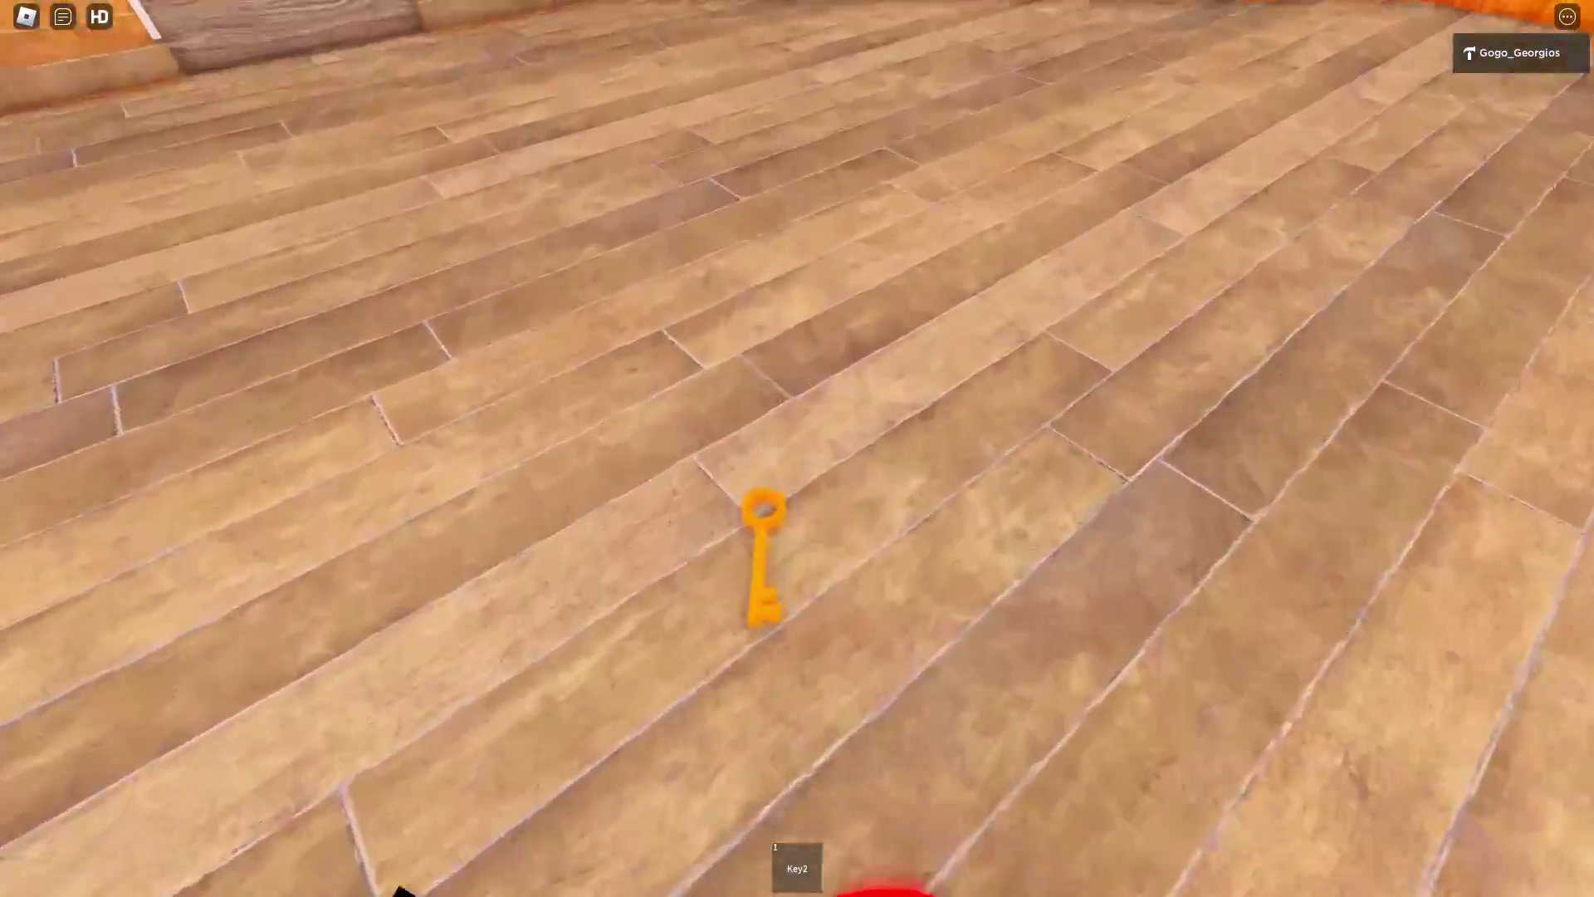
click(764, 553)
key(w)
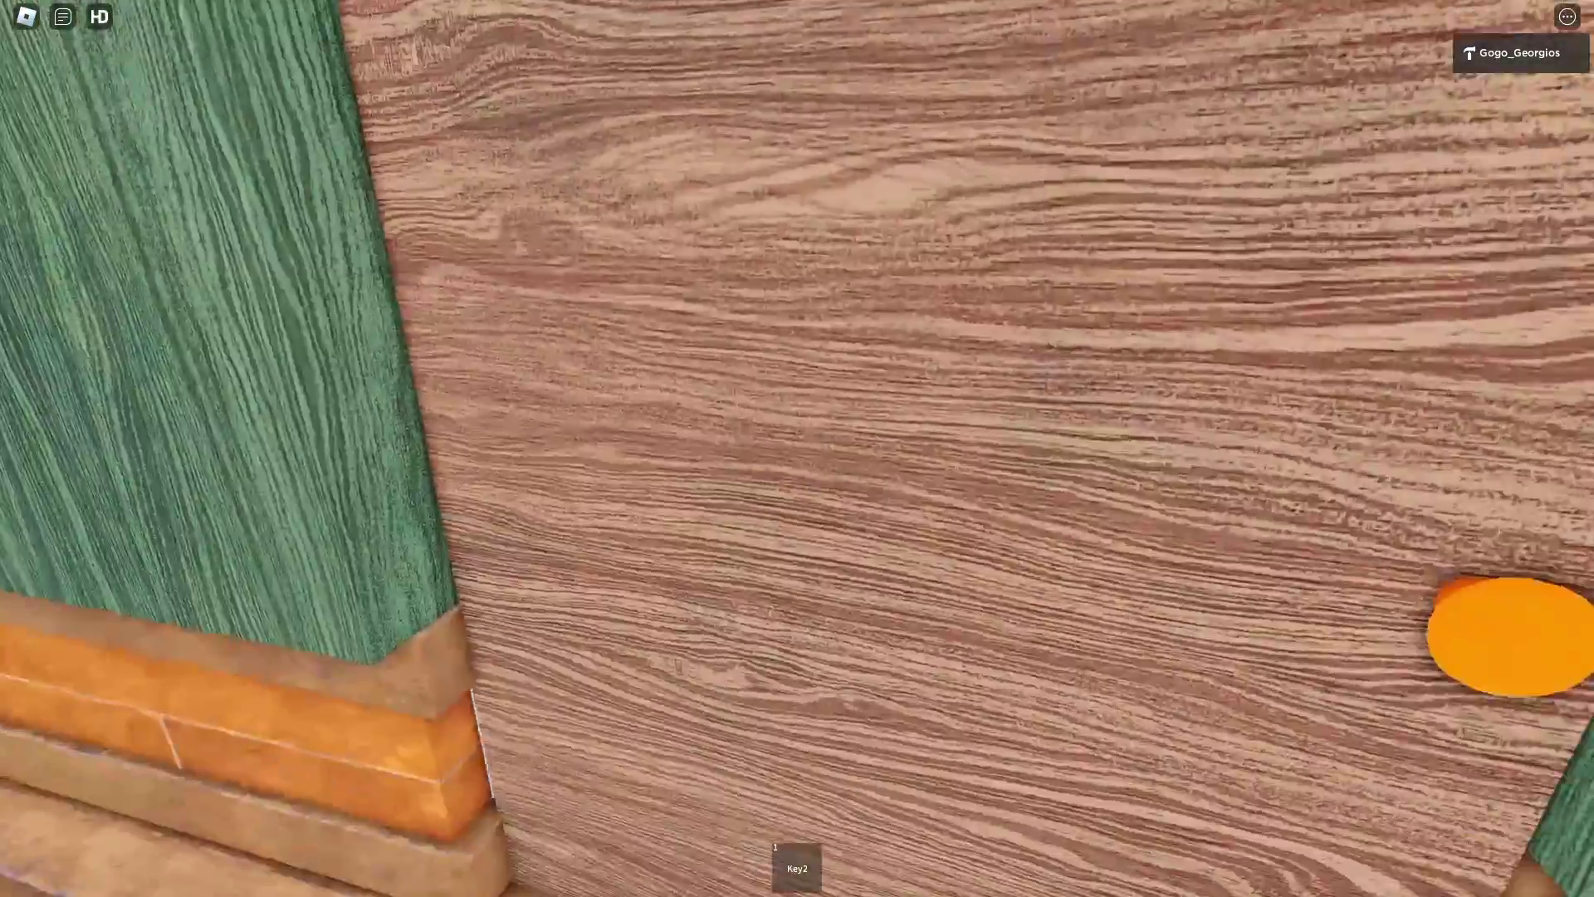
click(798, 449)
key(w)
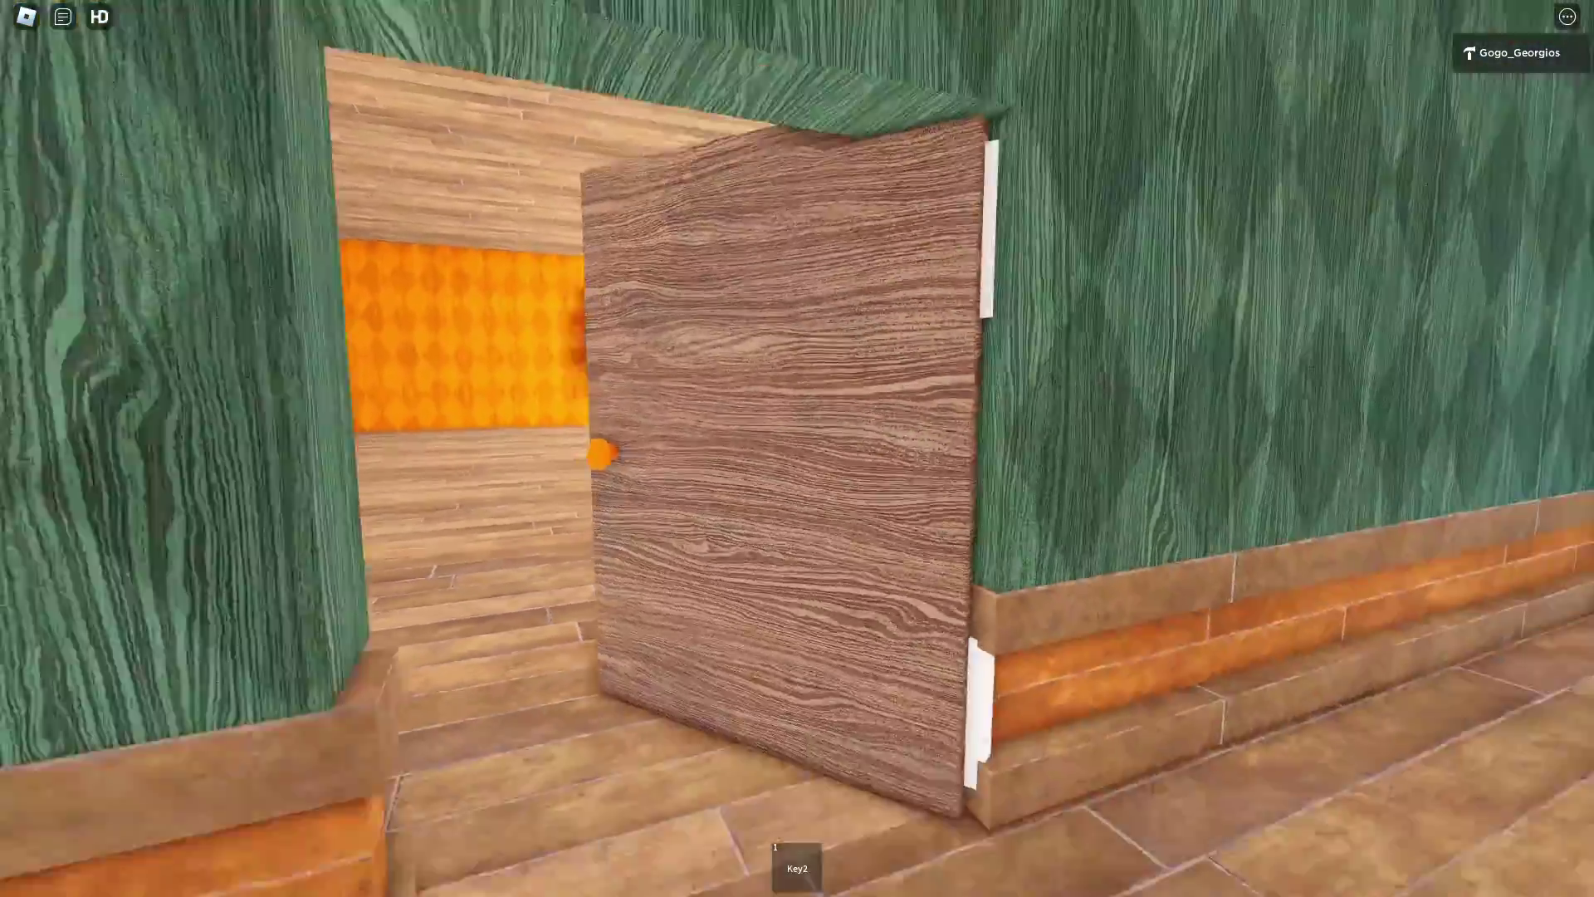
key(w)
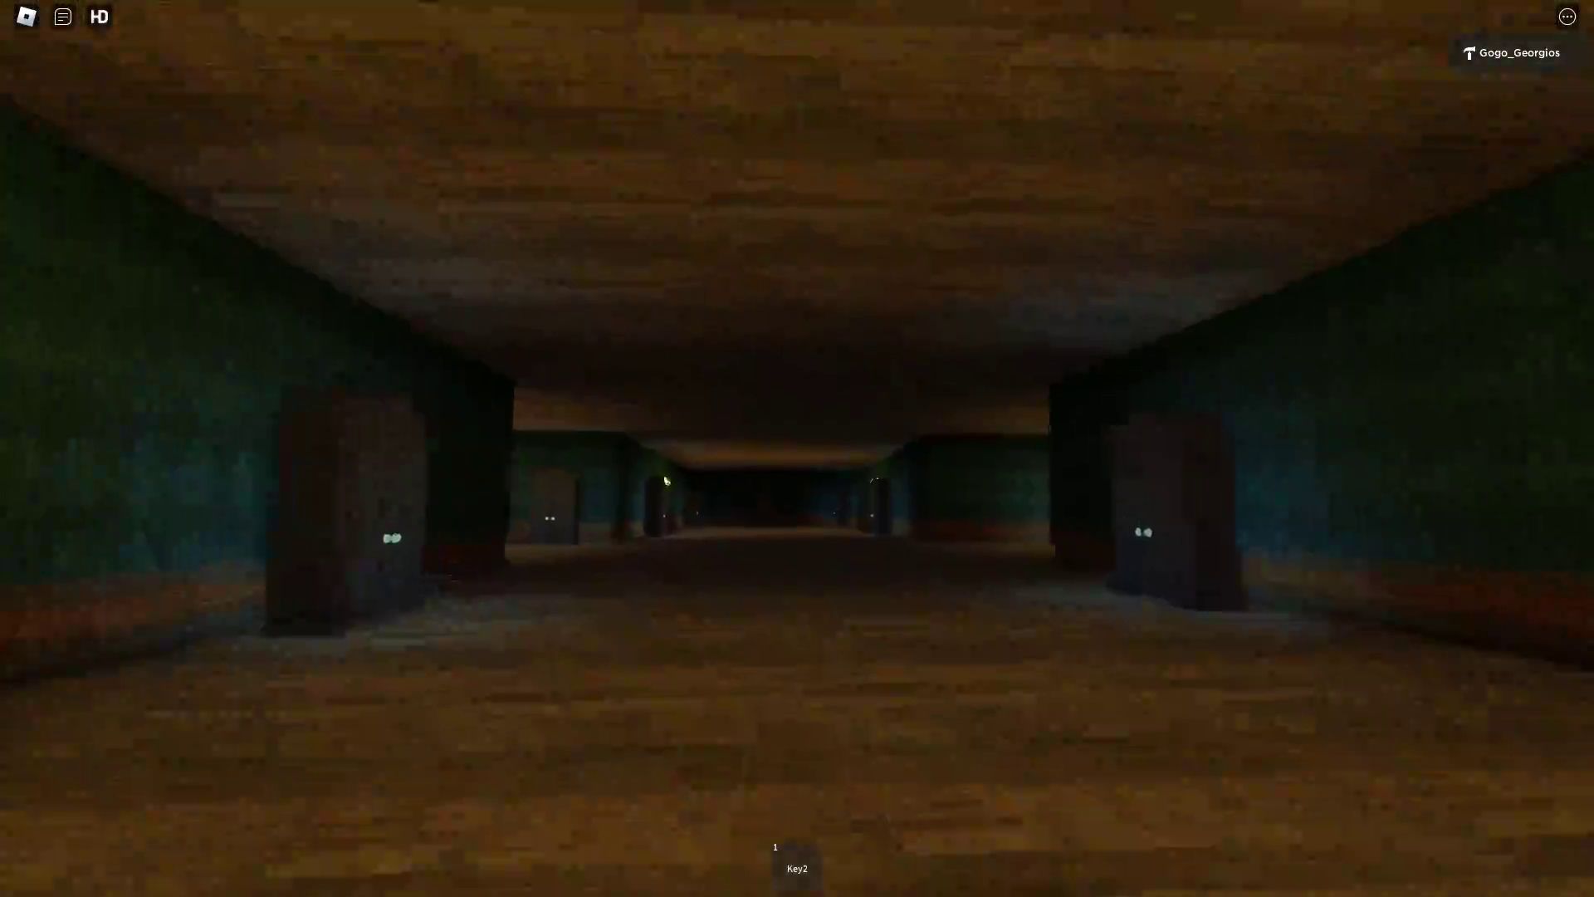
- Walk down the dark corridor holding Key2 and through the end door into the red room
key(w)
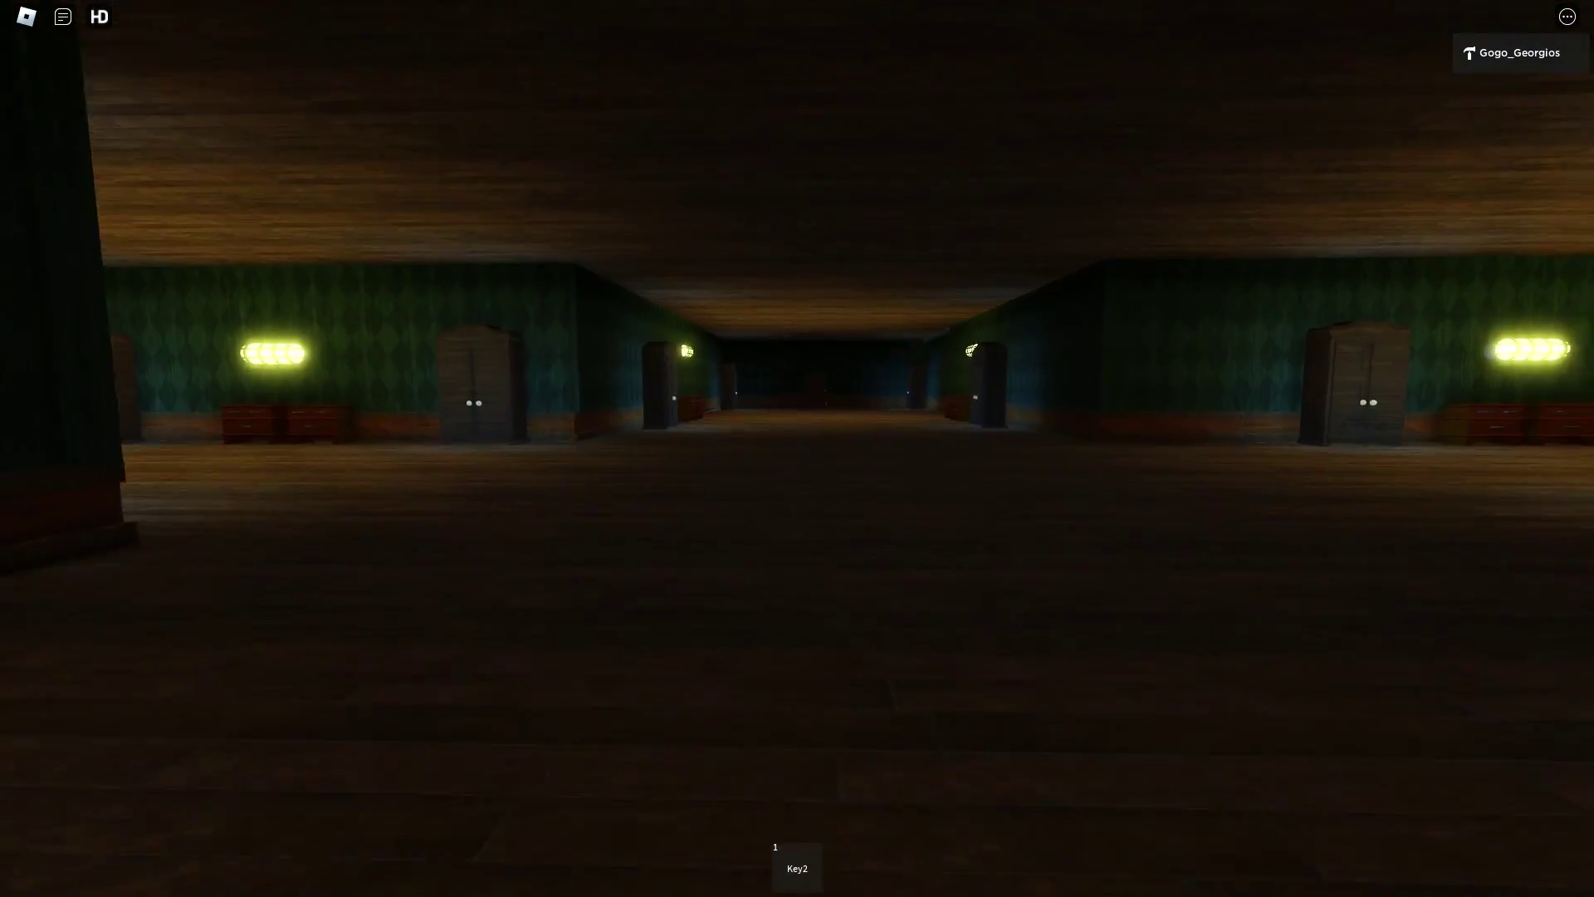
key(w)
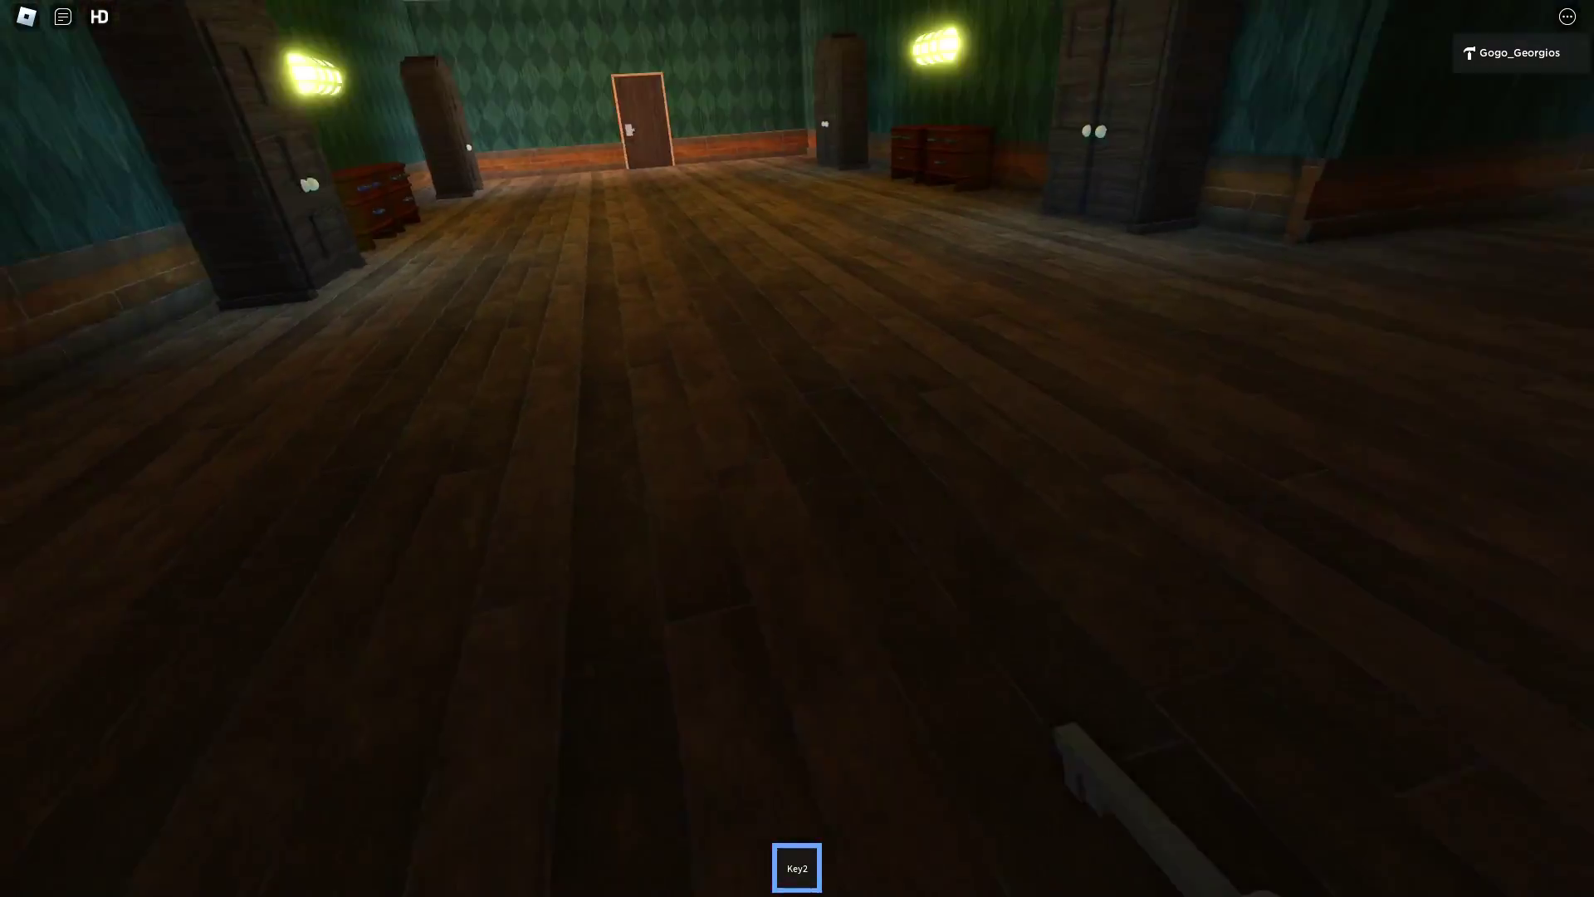
key(w)
key(1)
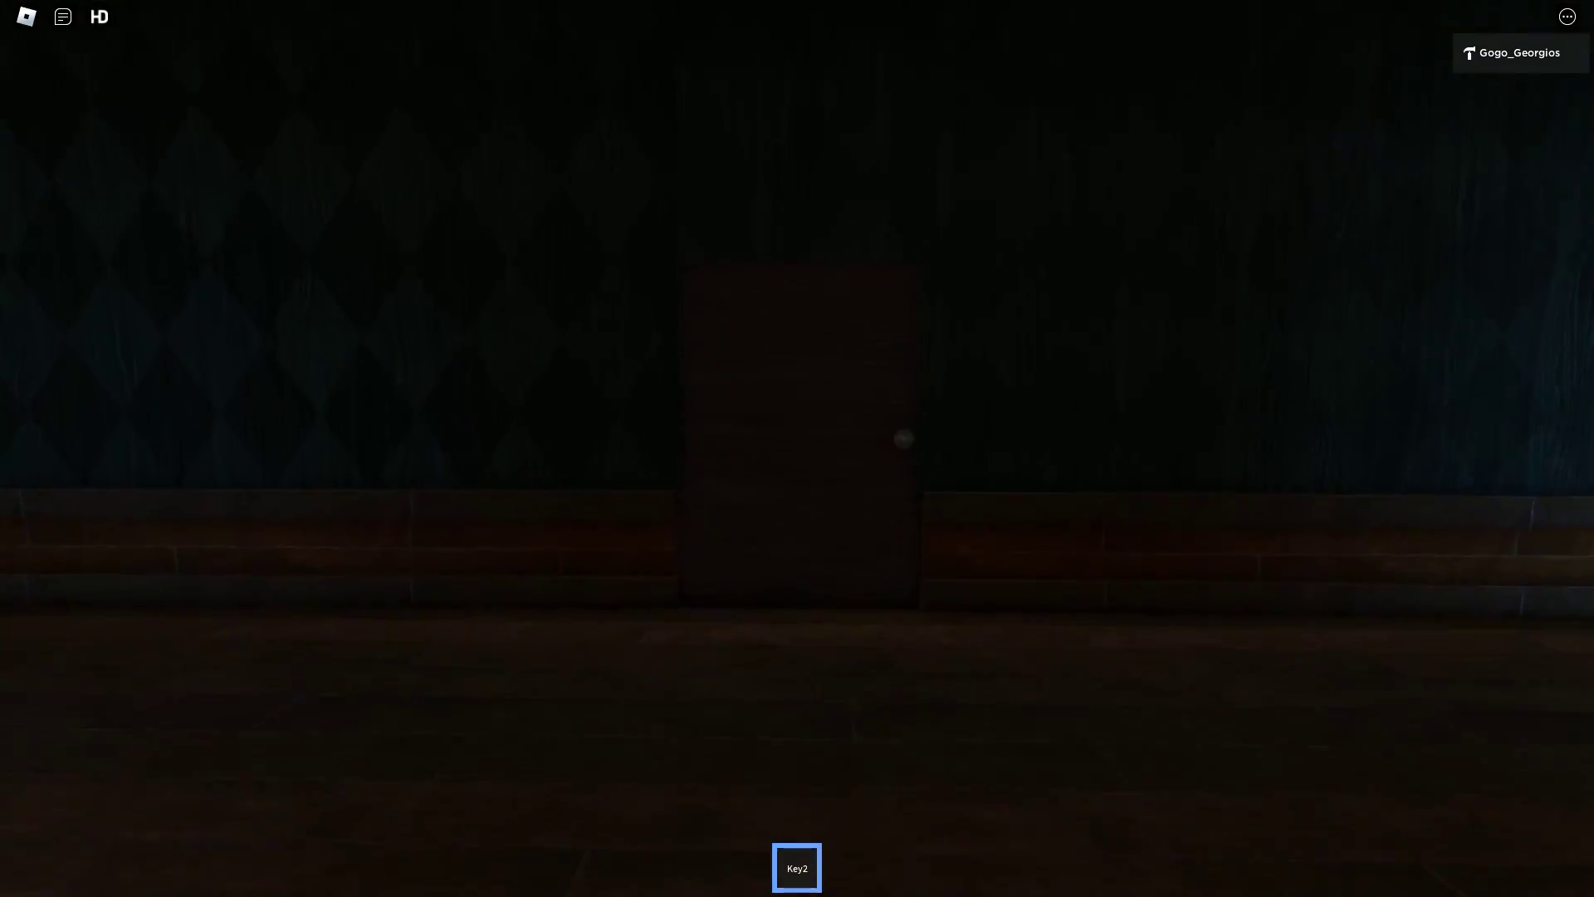
key(w)
scroll(798, 449, down, 3)
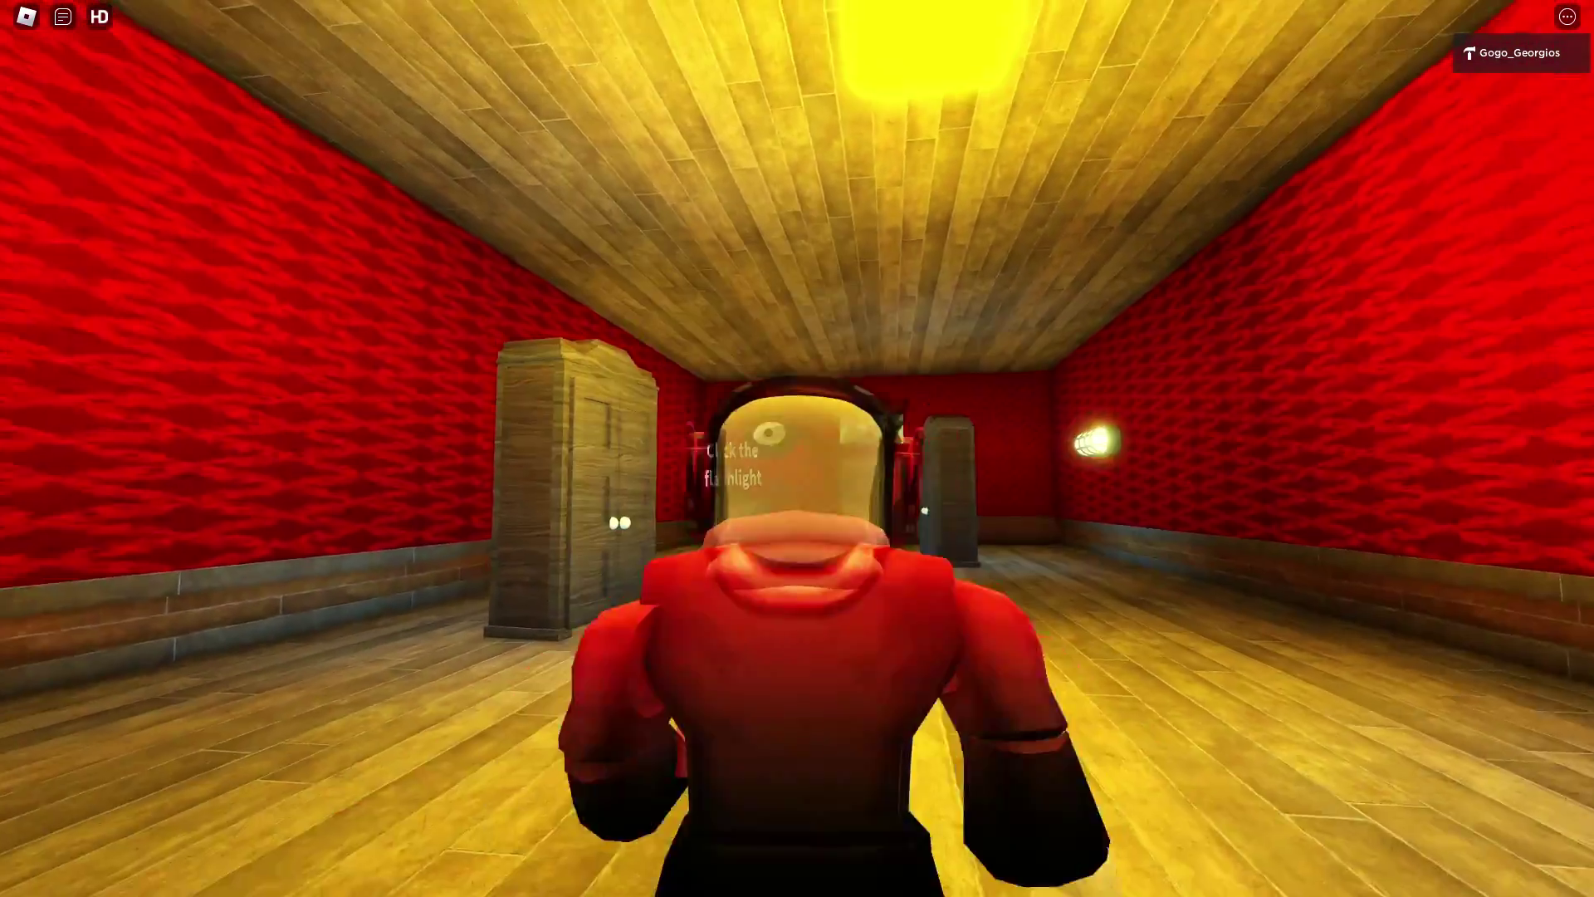
- Take the flashlight from the crate and dismiss the purple monster popup
key(w)
key(w)
scroll(798, 448, up, 3)
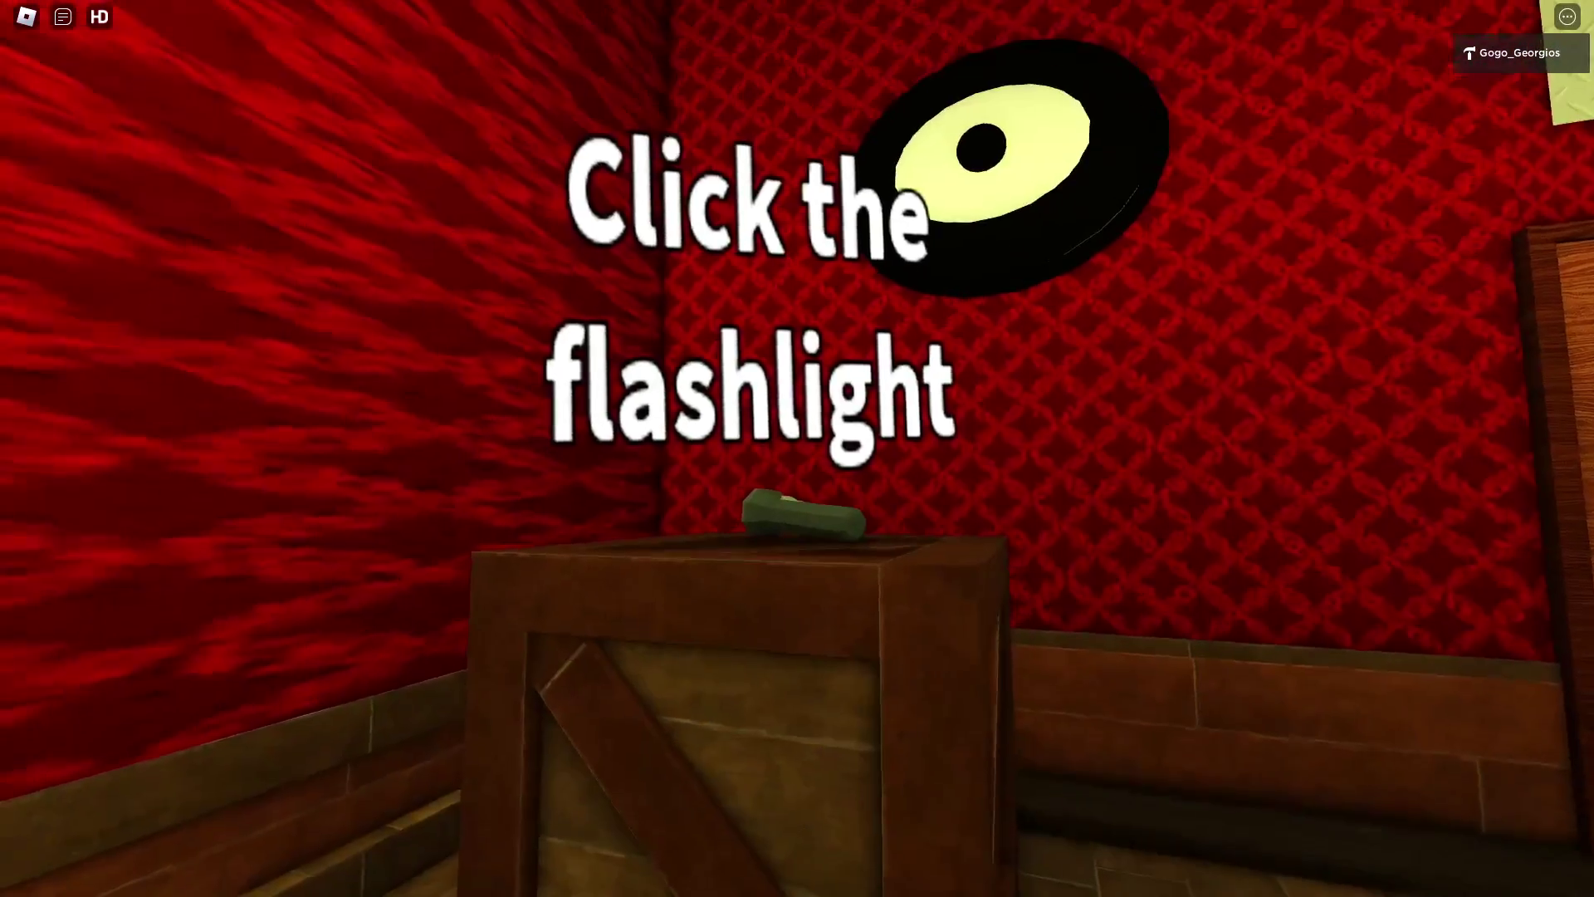
click(797, 449)
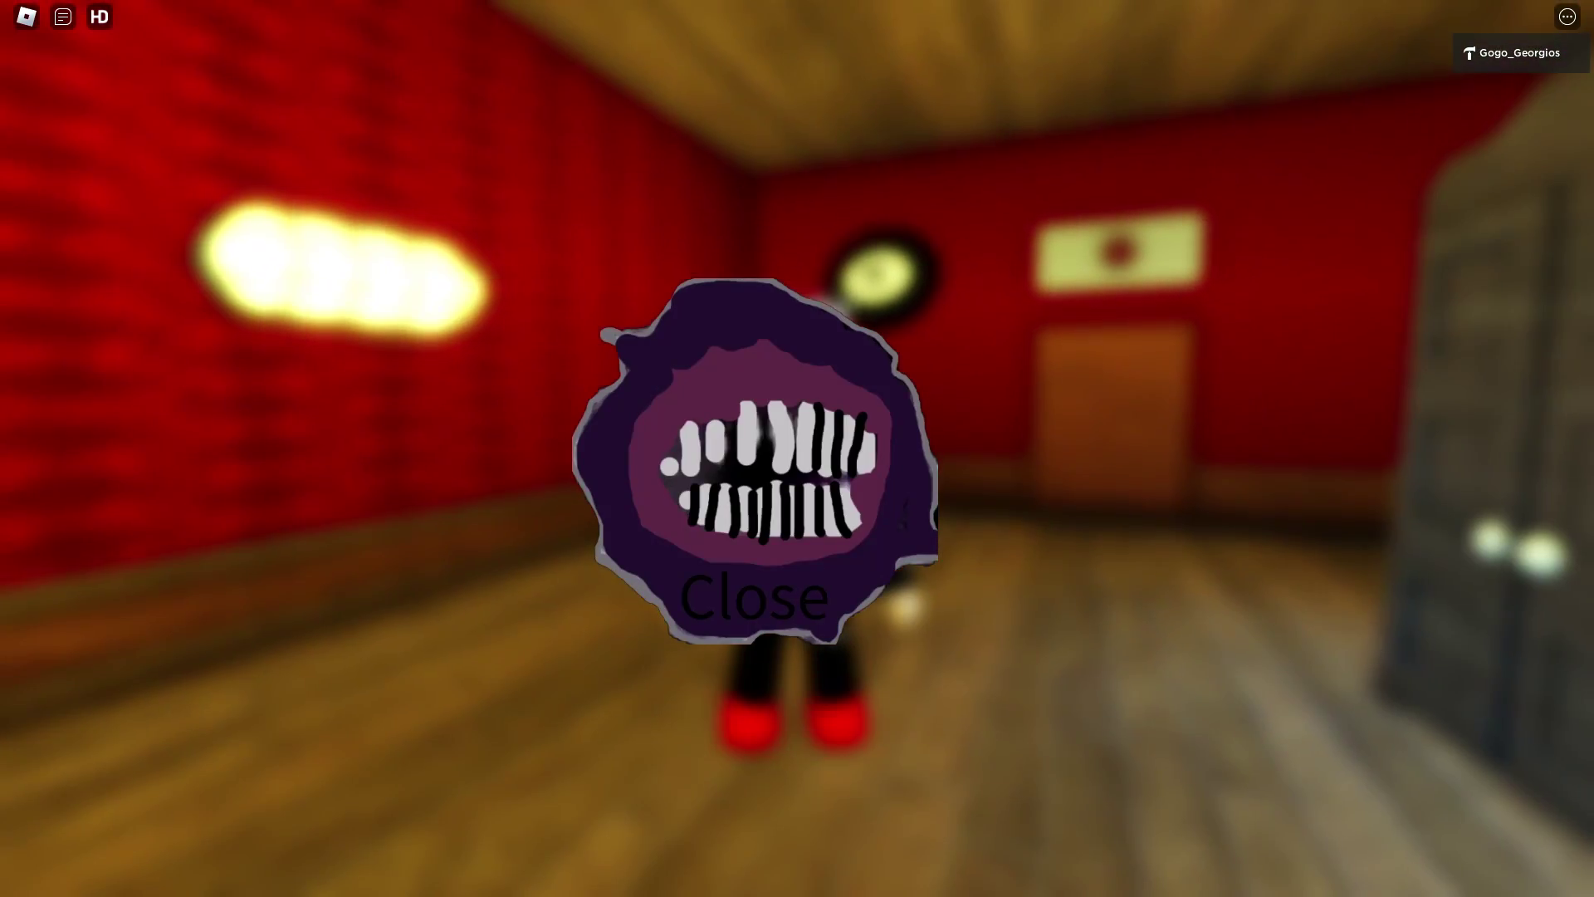
key(Escape)
key(Escape)
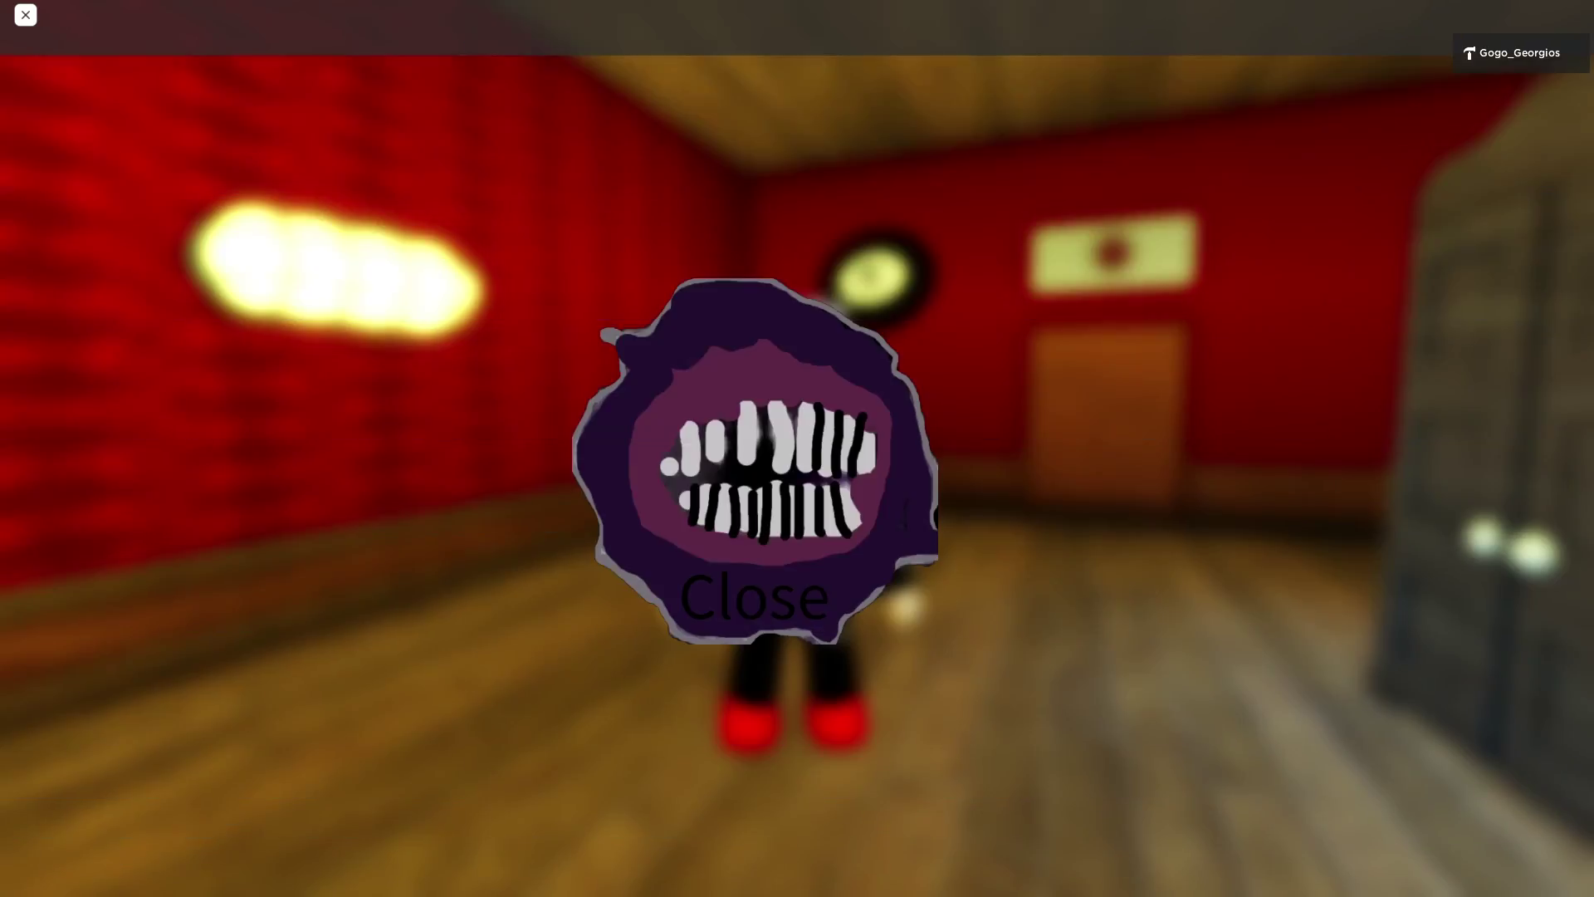
click(767, 623)
key(w)
scroll(797, 448, up, 5)
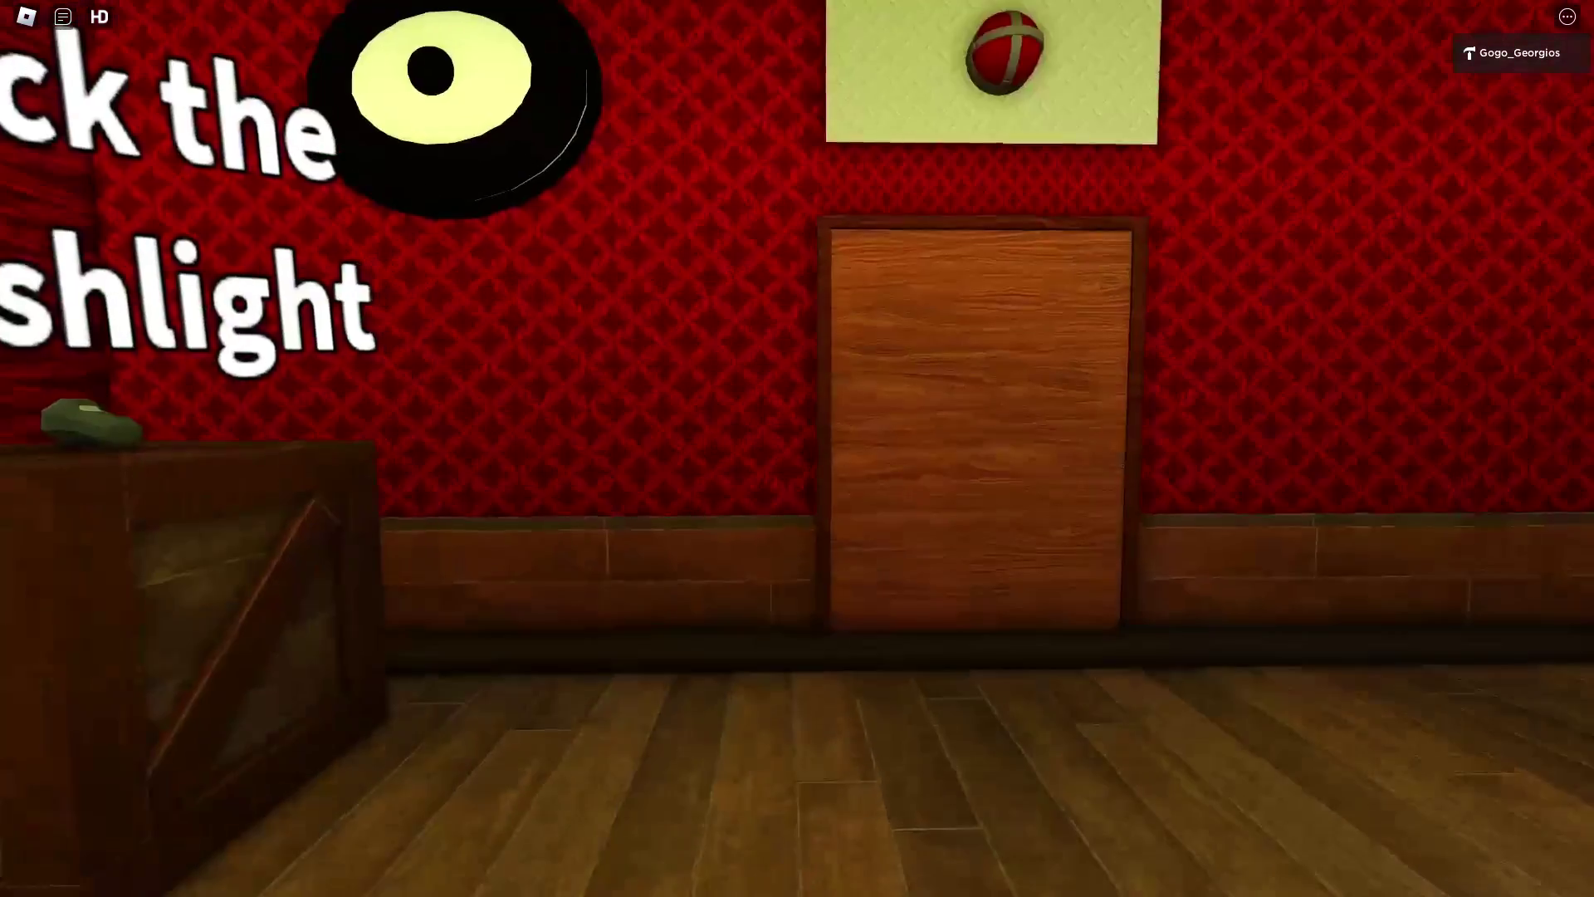
key(Escape)
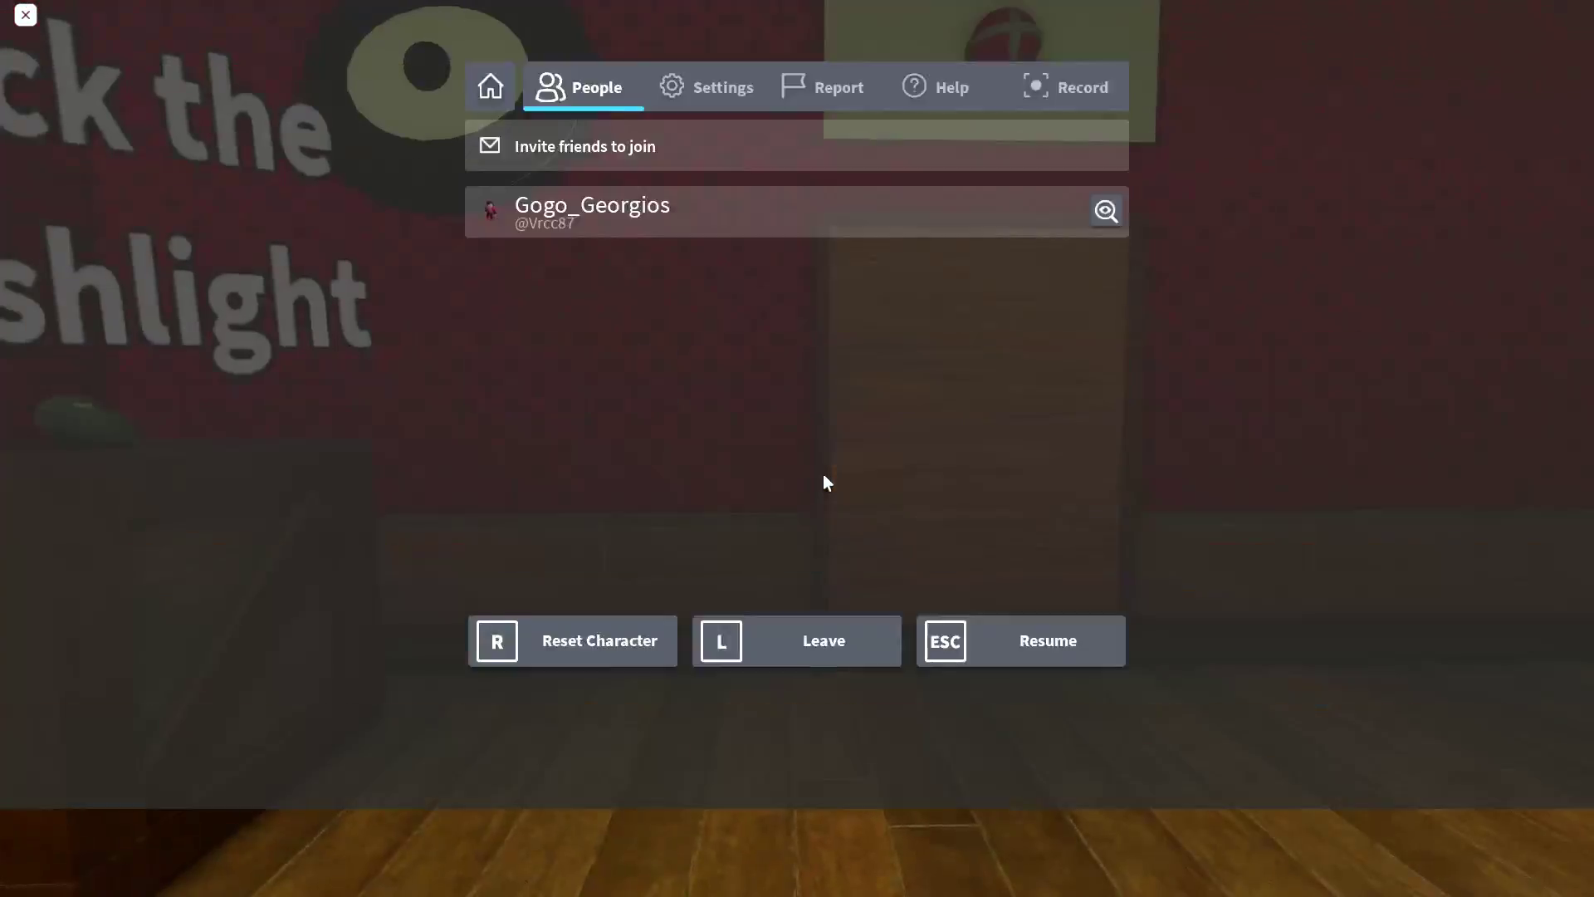
key(Escape)
scroll(798, 449, down, 5)
- Run across the dark green room away from the monster and up the staircase
key(w)
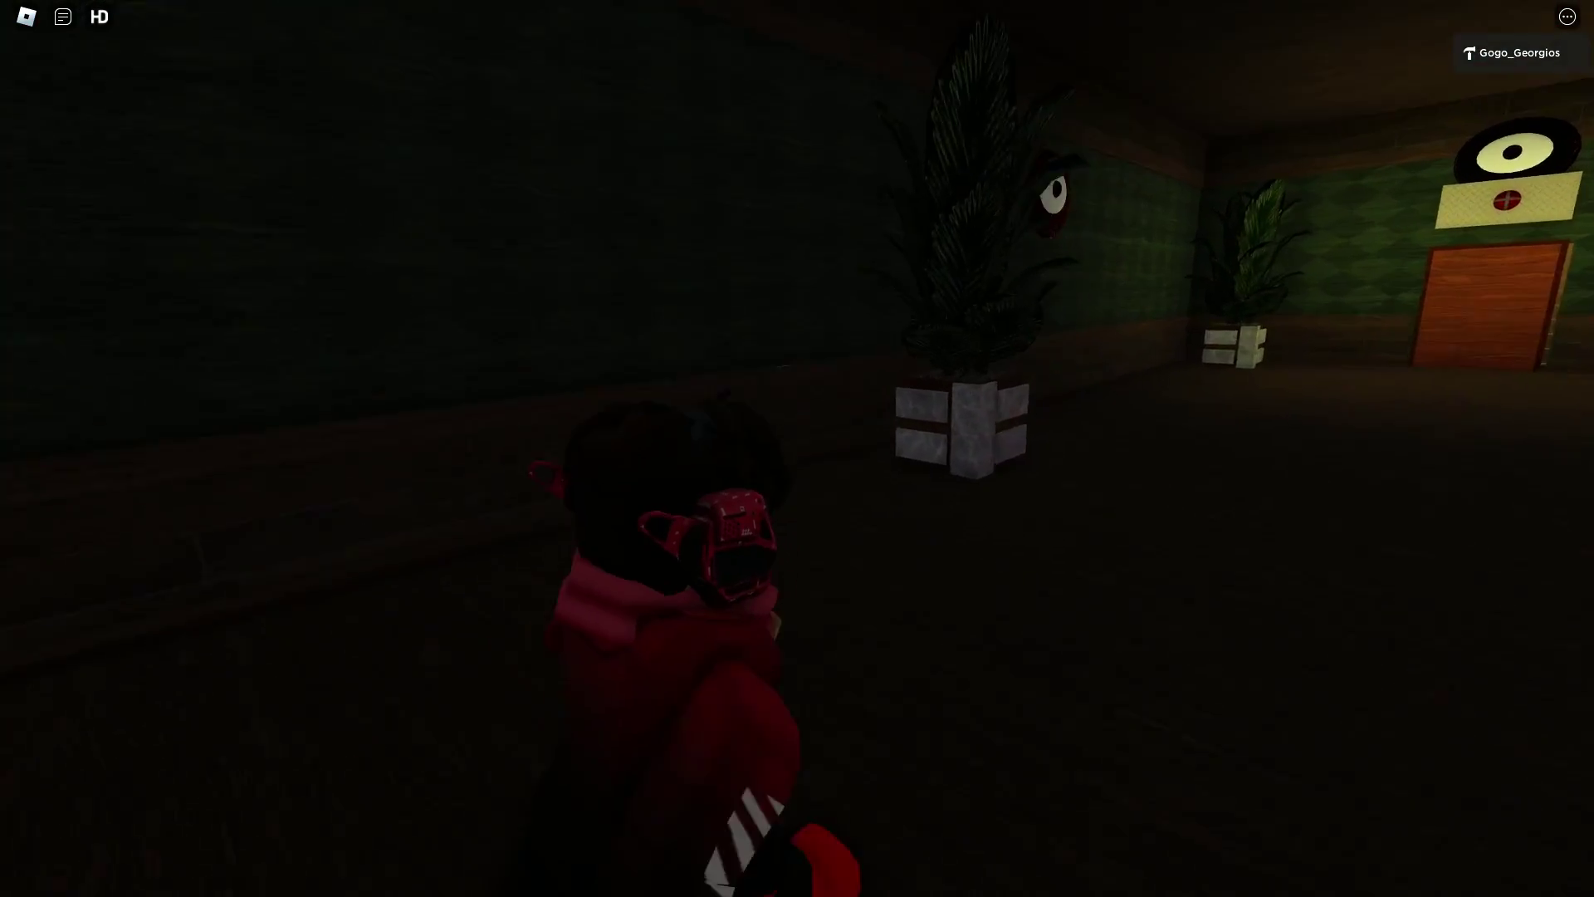
key(w)
drag(798, 448, 1122, 448)
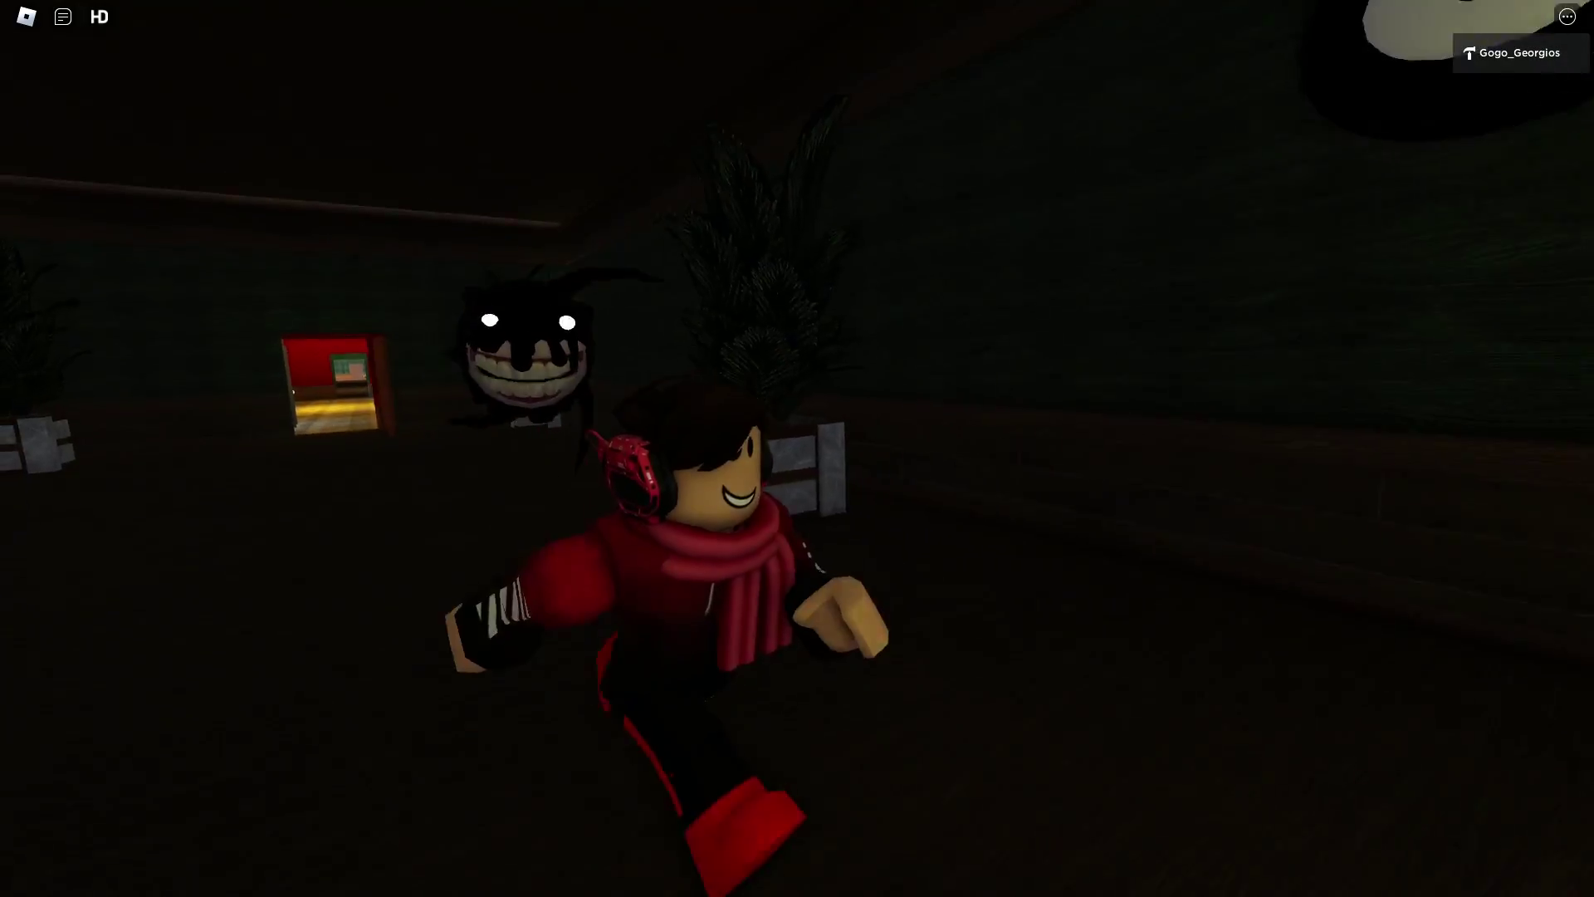
scroll(798, 450, up, 5)
drag(797, 450, 499, 449)
key(w)
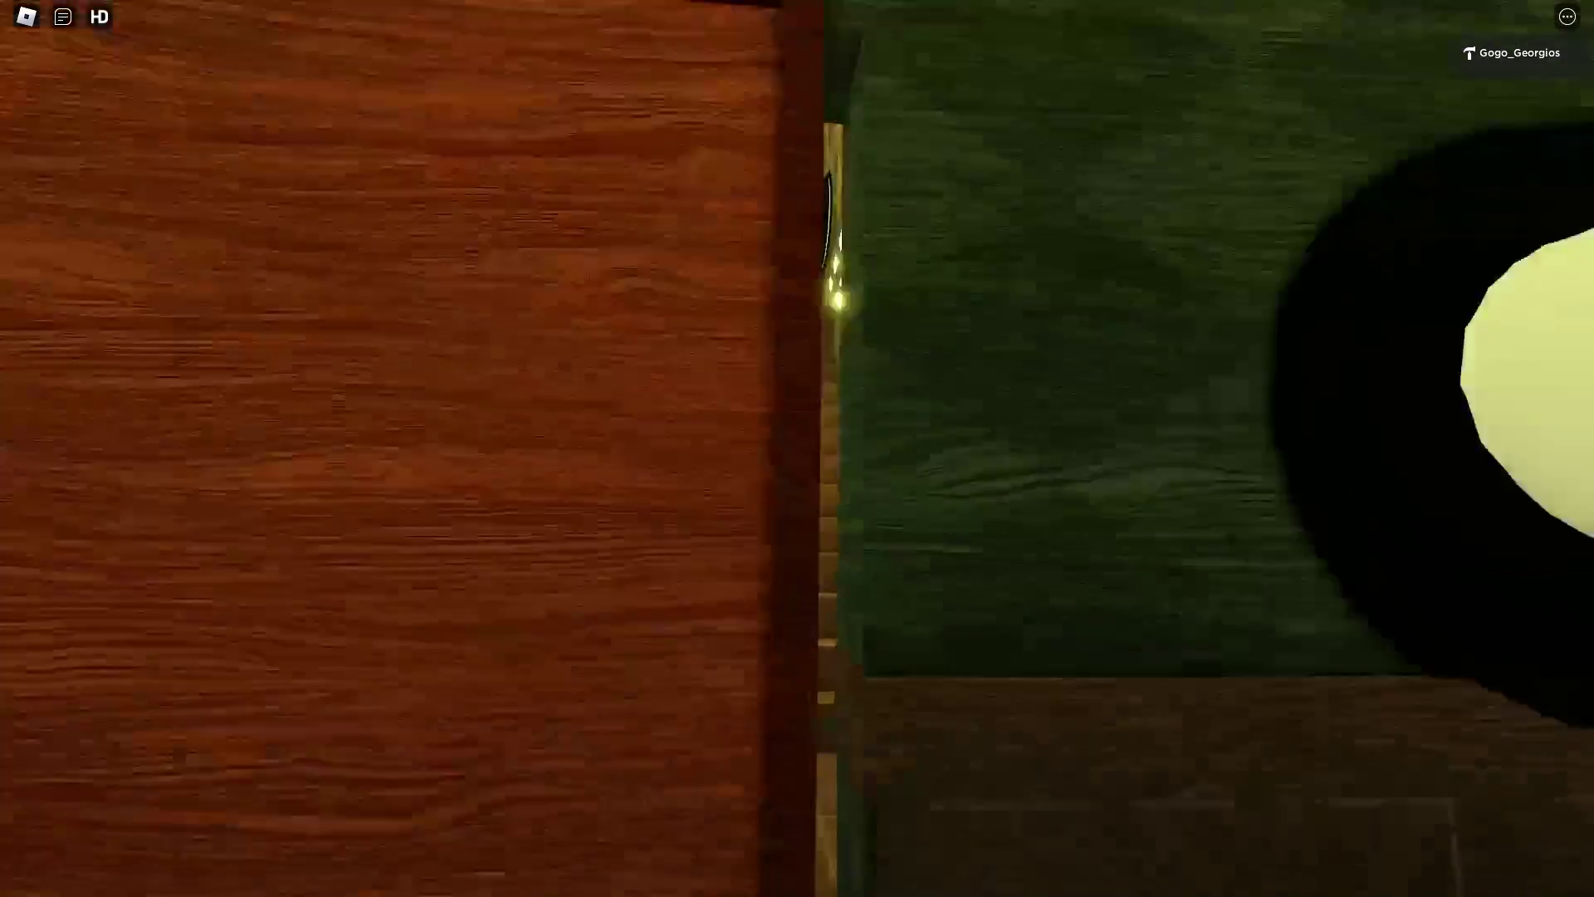
key(w)
drag(797, 449, 798, 250)
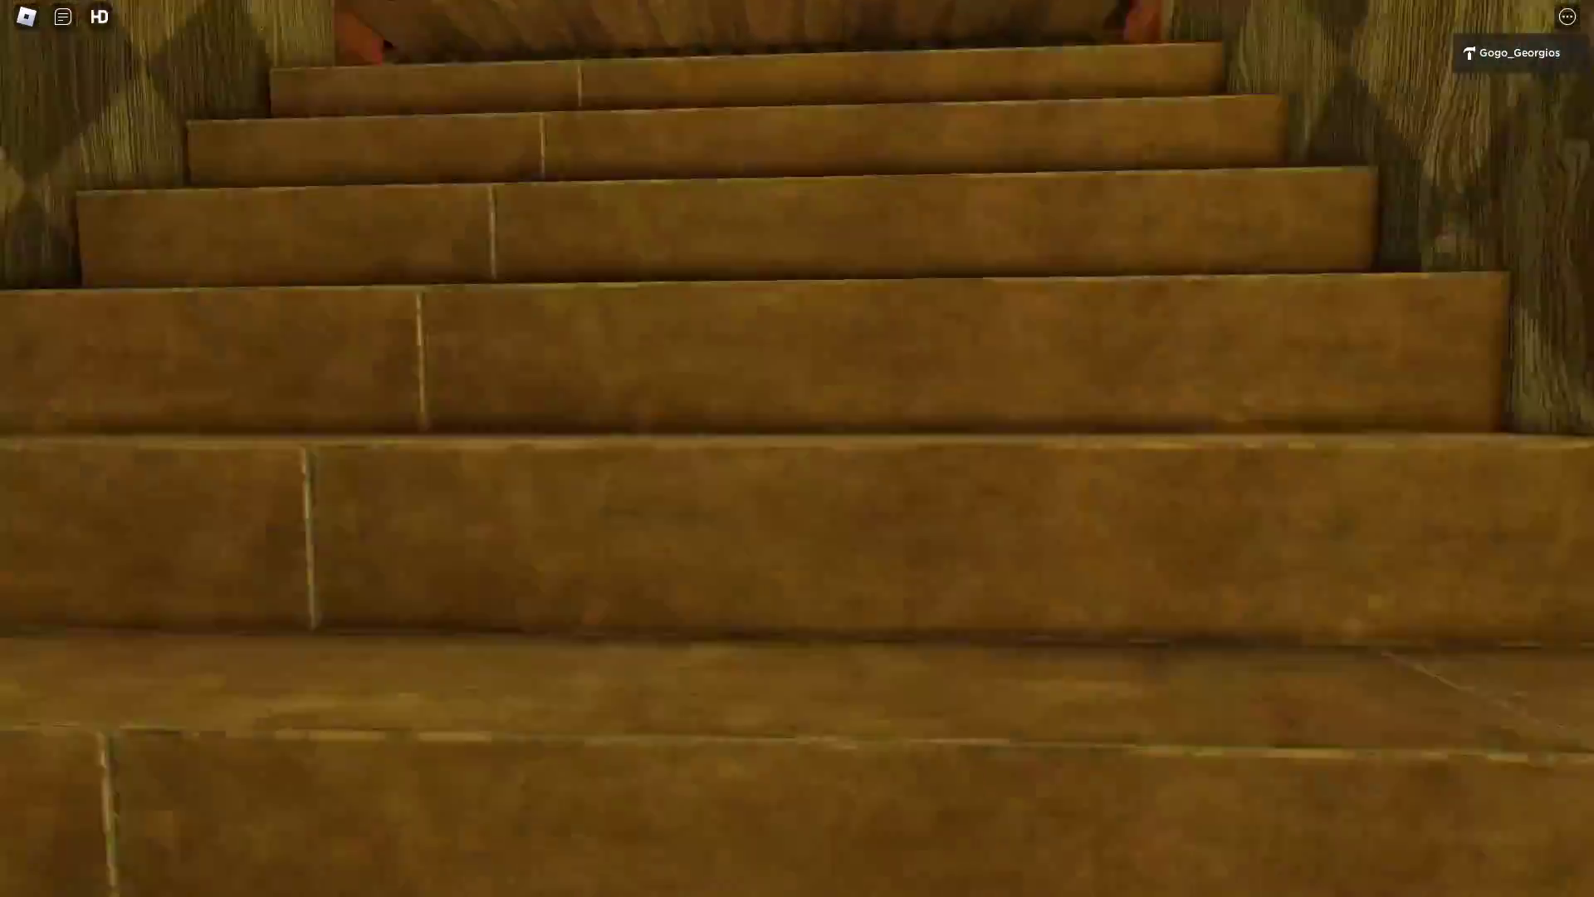
- Enter the dark room upstairs, back out to face Seek, then reach the wooden door
key(w)
drag(797, 448, 498, 448)
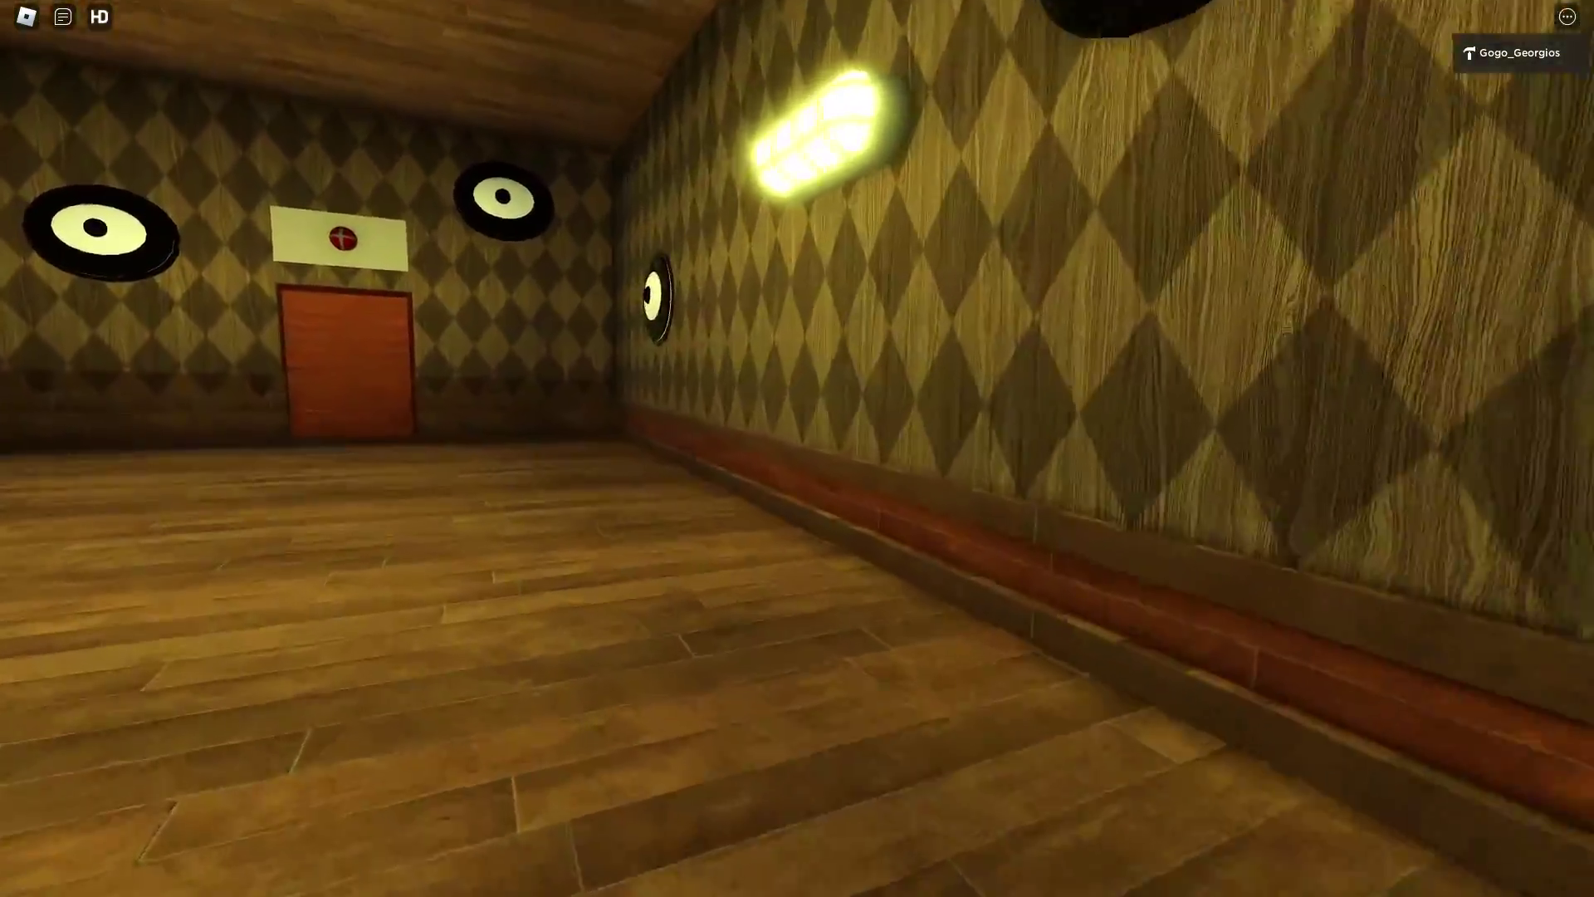
key(w)
drag(798, 449, 997, 450)
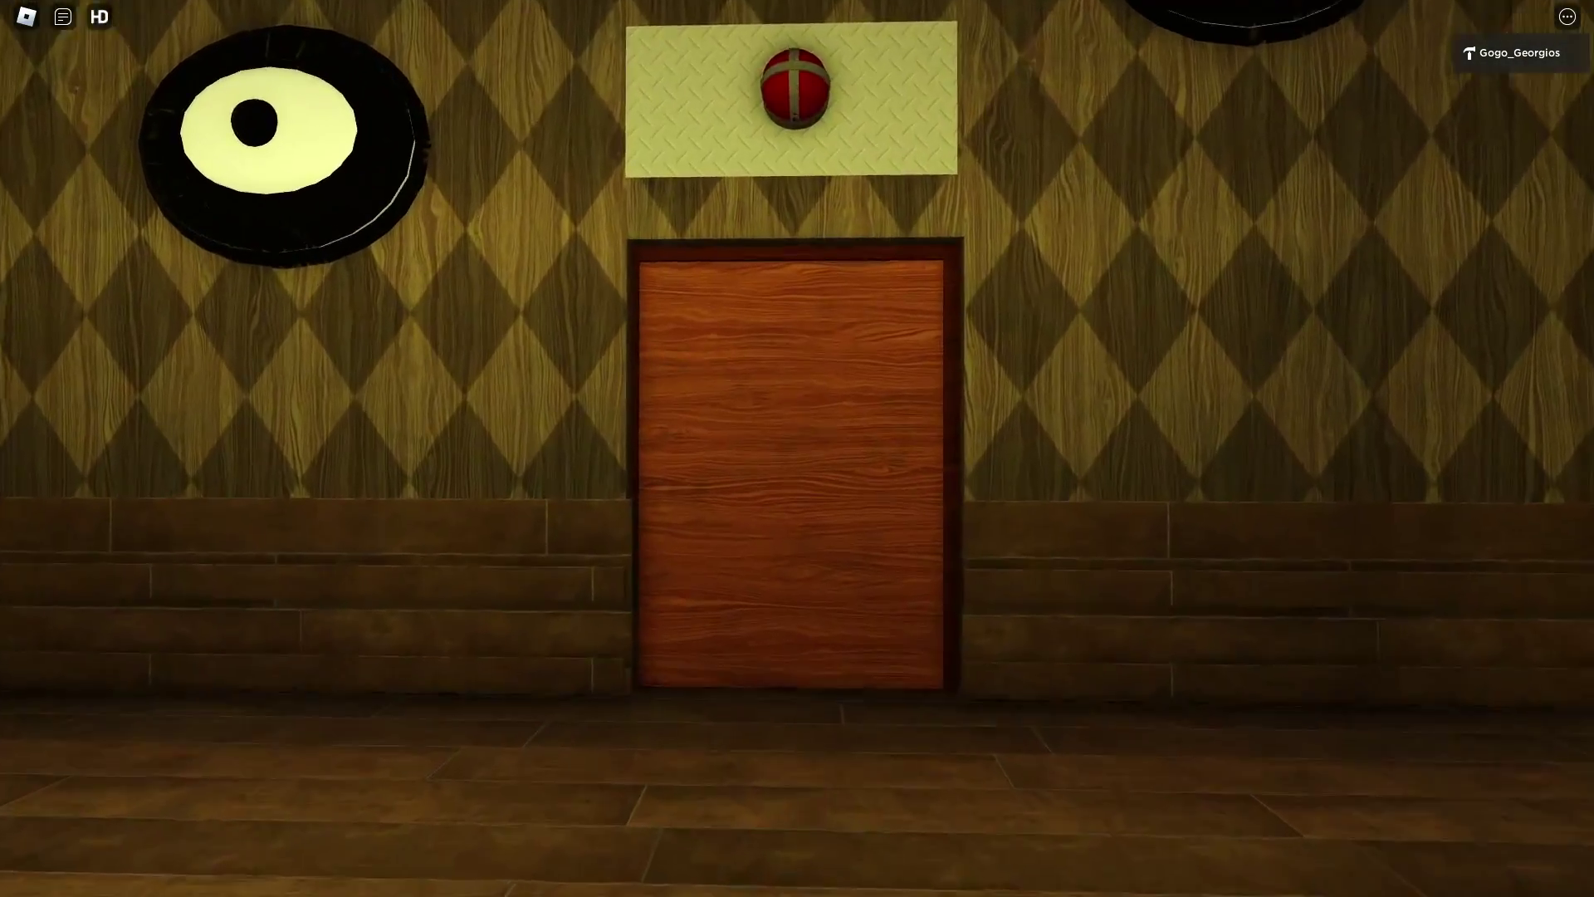
key(w)
drag(797, 449, 623, 448)
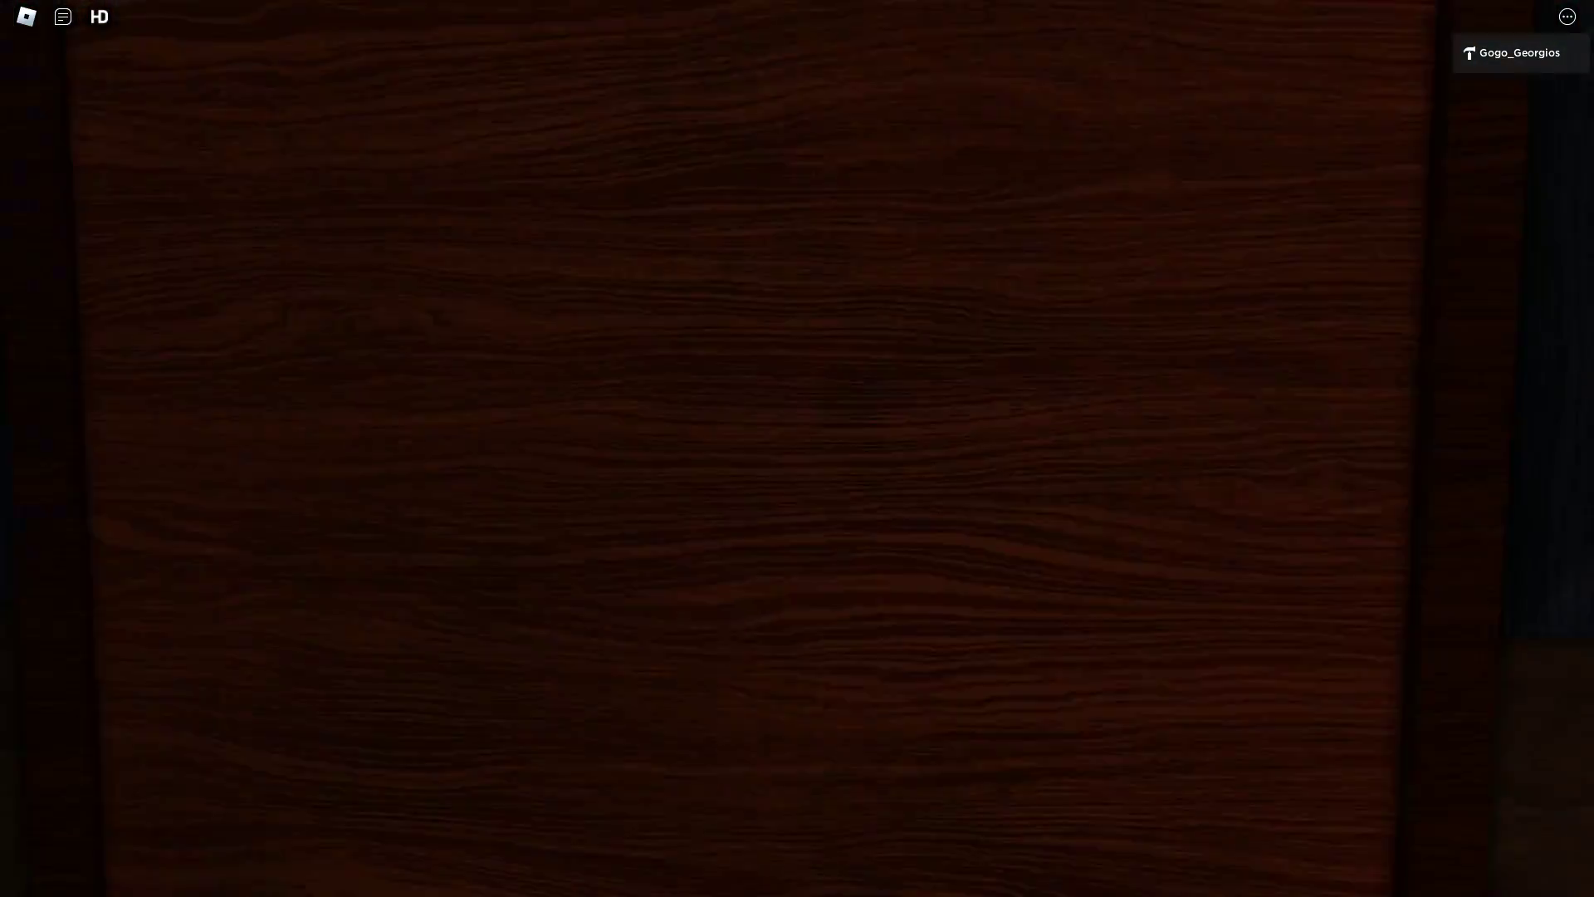
key(s)
drag(798, 449, 647, 449)
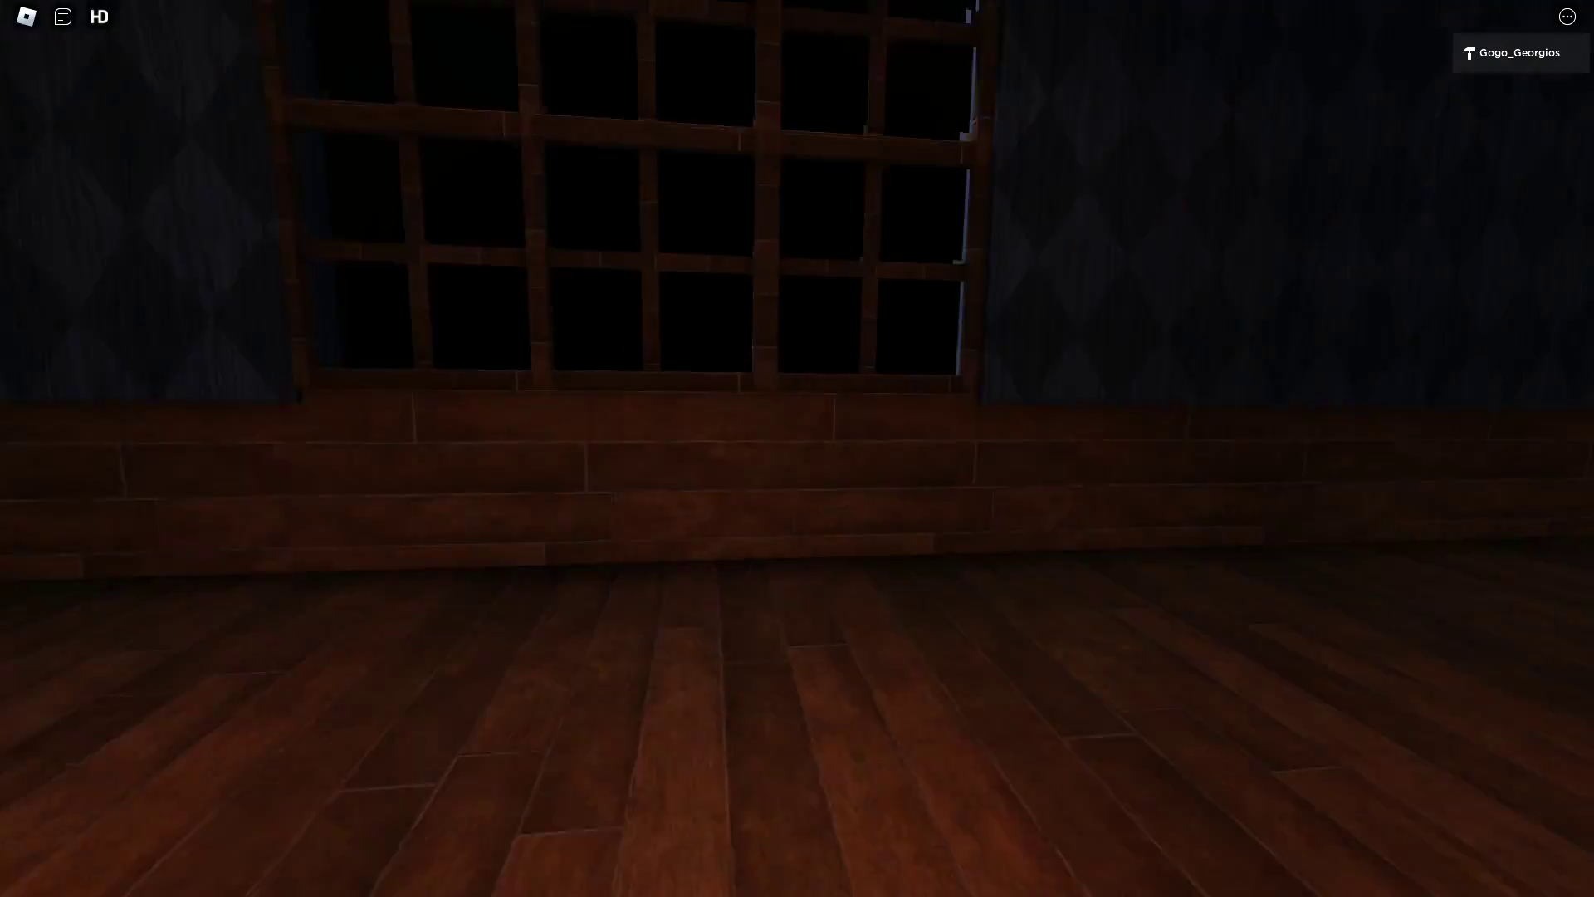
drag(797, 448, 499, 449)
key(w)
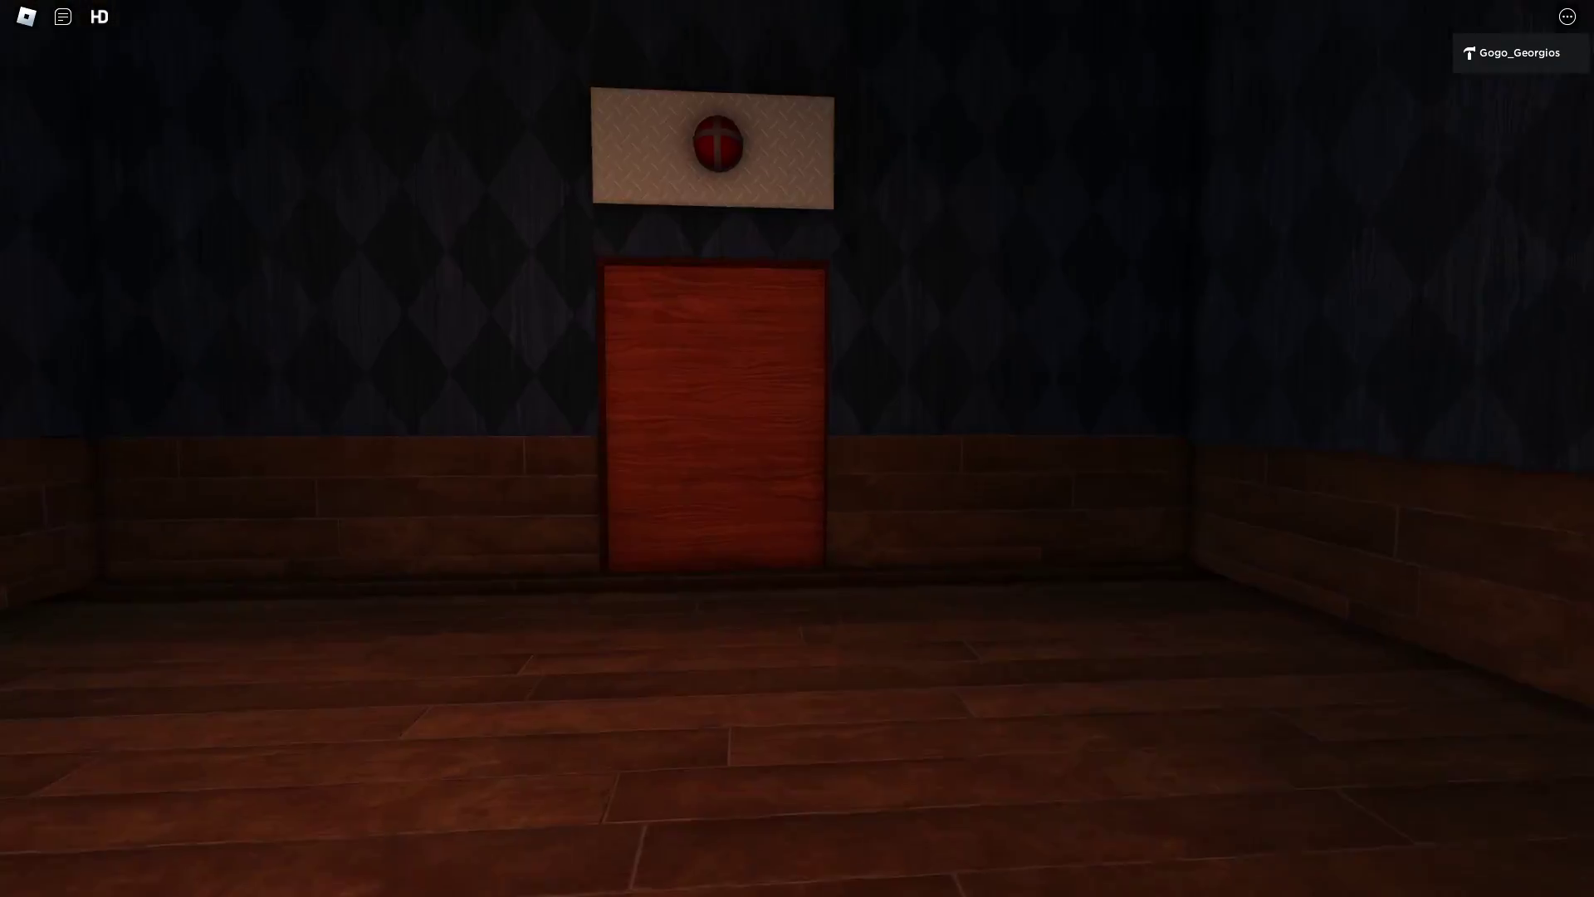
- Run past Seek through the rooms toward the couch with books
key(w)
drag(798, 449, 498, 448)
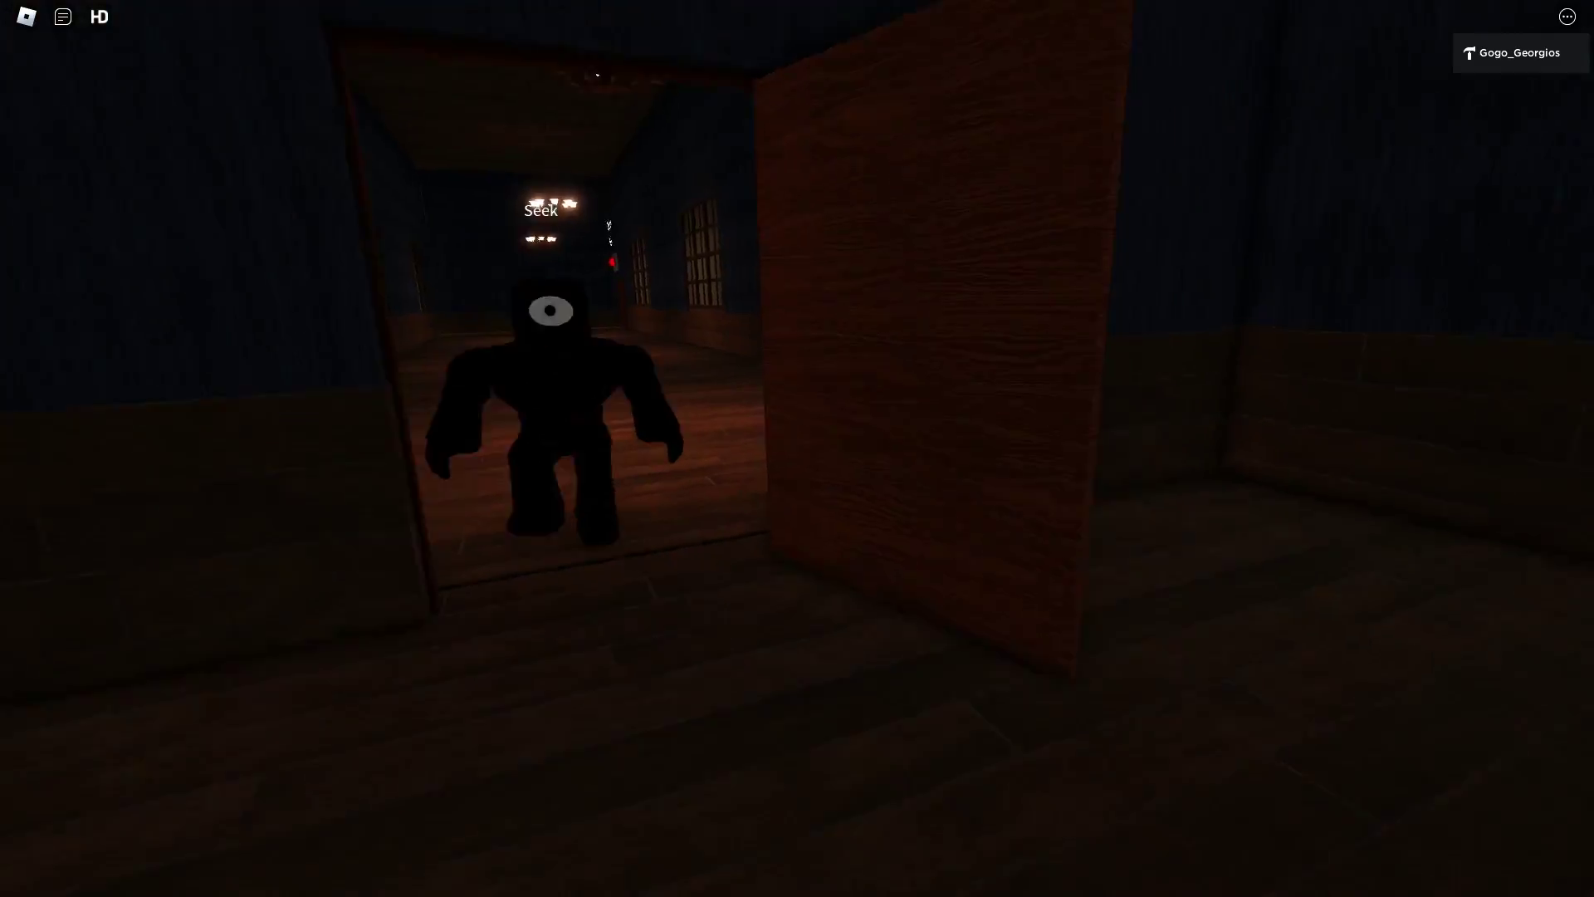
key(w)
drag(798, 449, 562, 448)
key(w)
drag(798, 448, 499, 449)
key(w)
drag(797, 448, 561, 448)
key(w)
- Pass the couch through the corner door into the bookshelf room and along its wall
drag(797, 449, 498, 449)
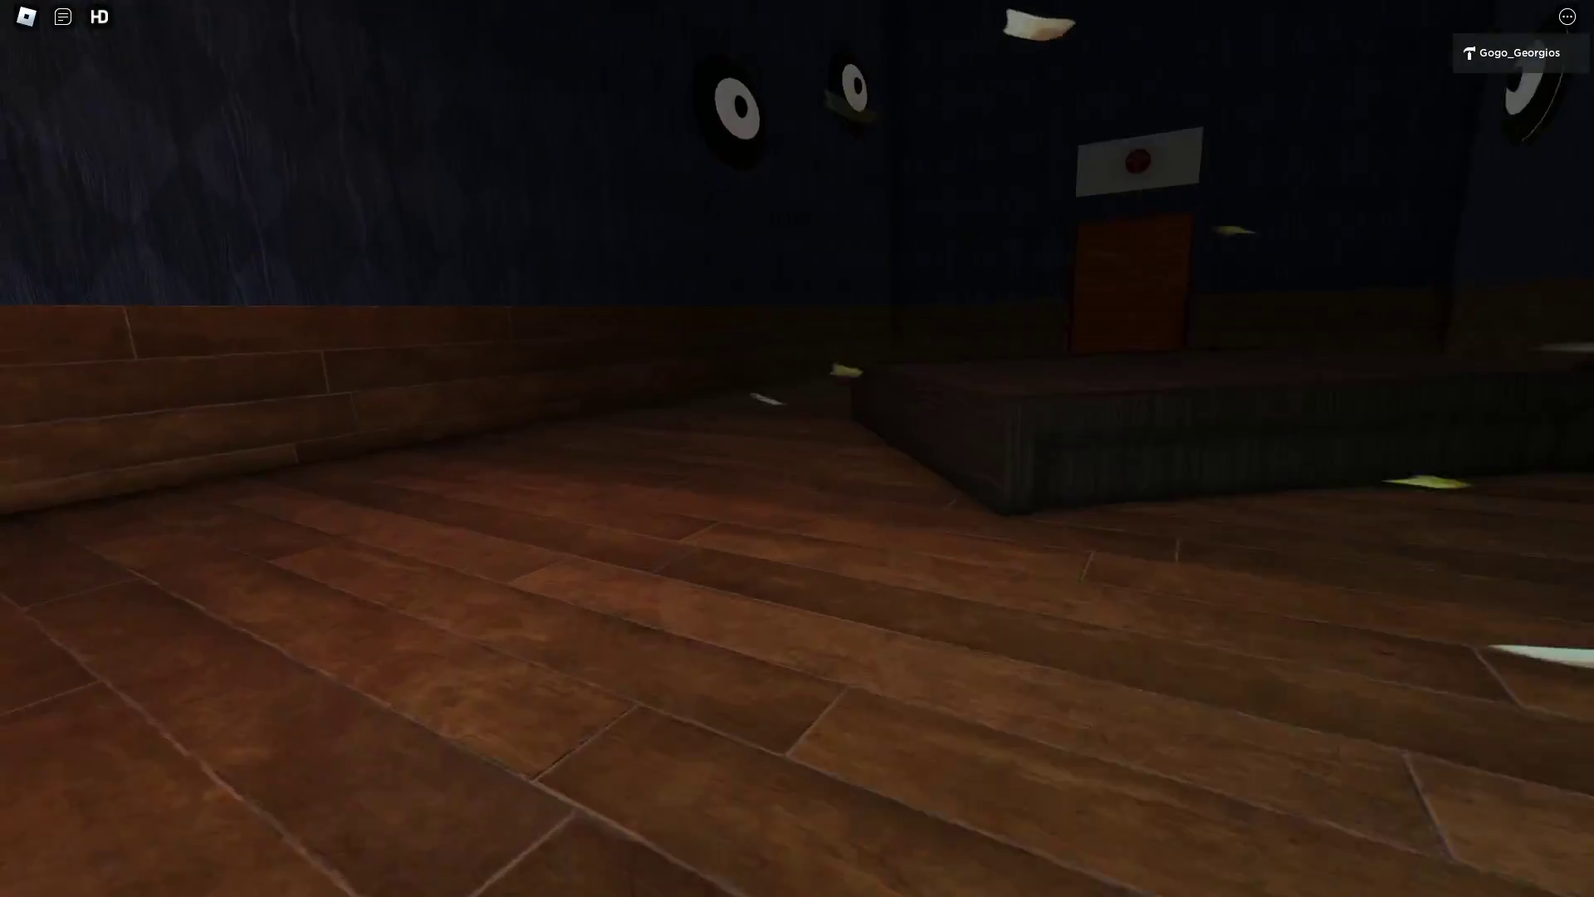
key(w)
drag(797, 448, 560, 448)
key(w)
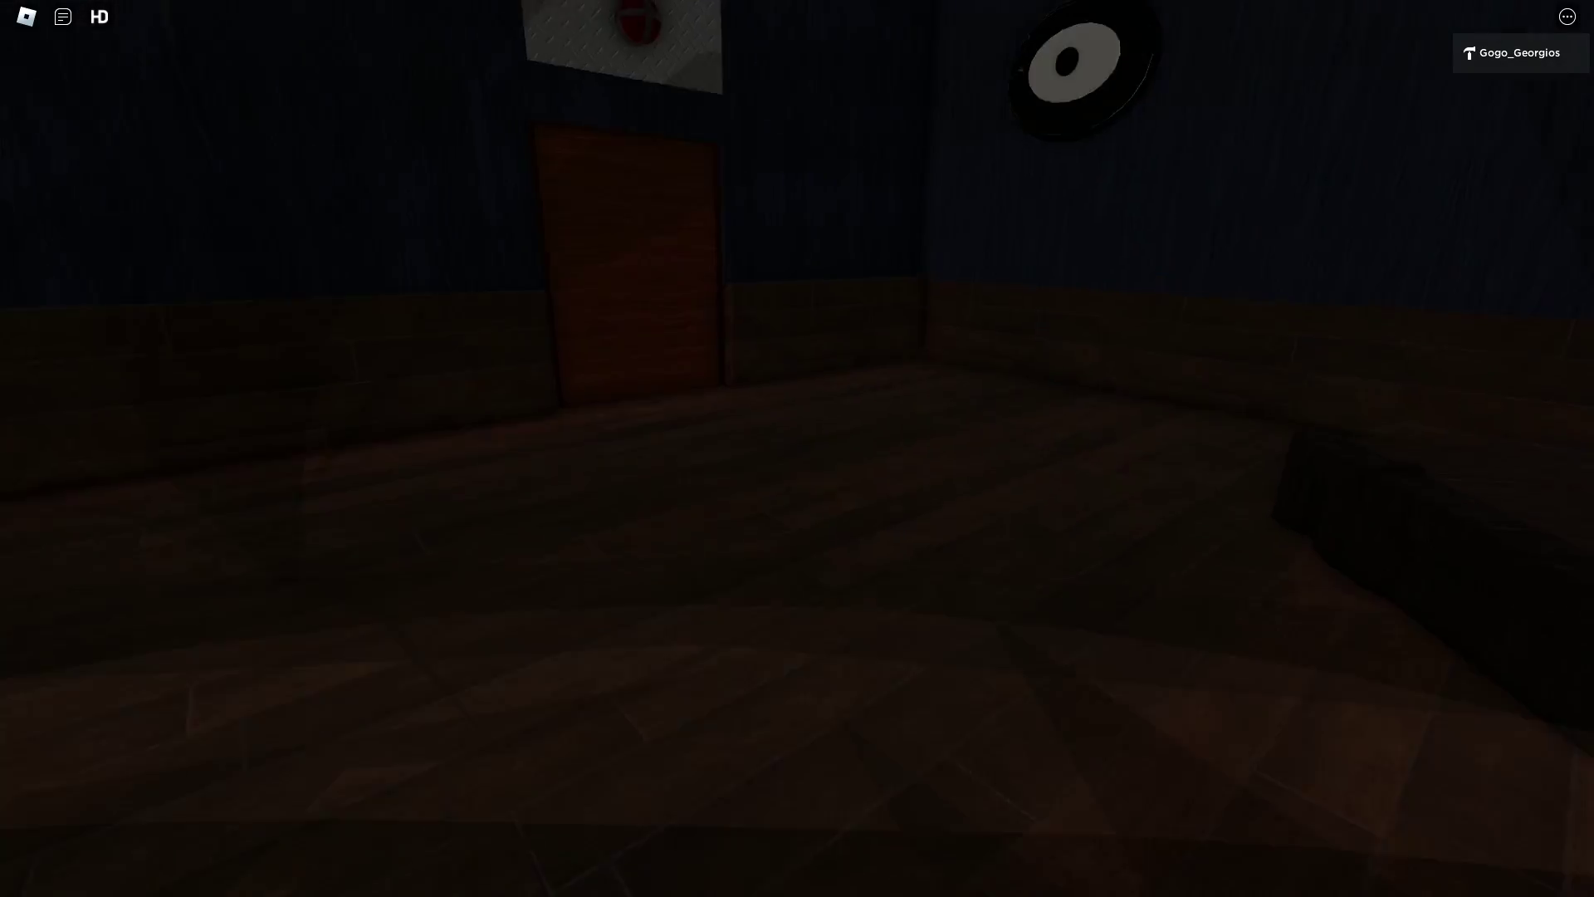
key(w)
drag(797, 449, 560, 449)
key(w)
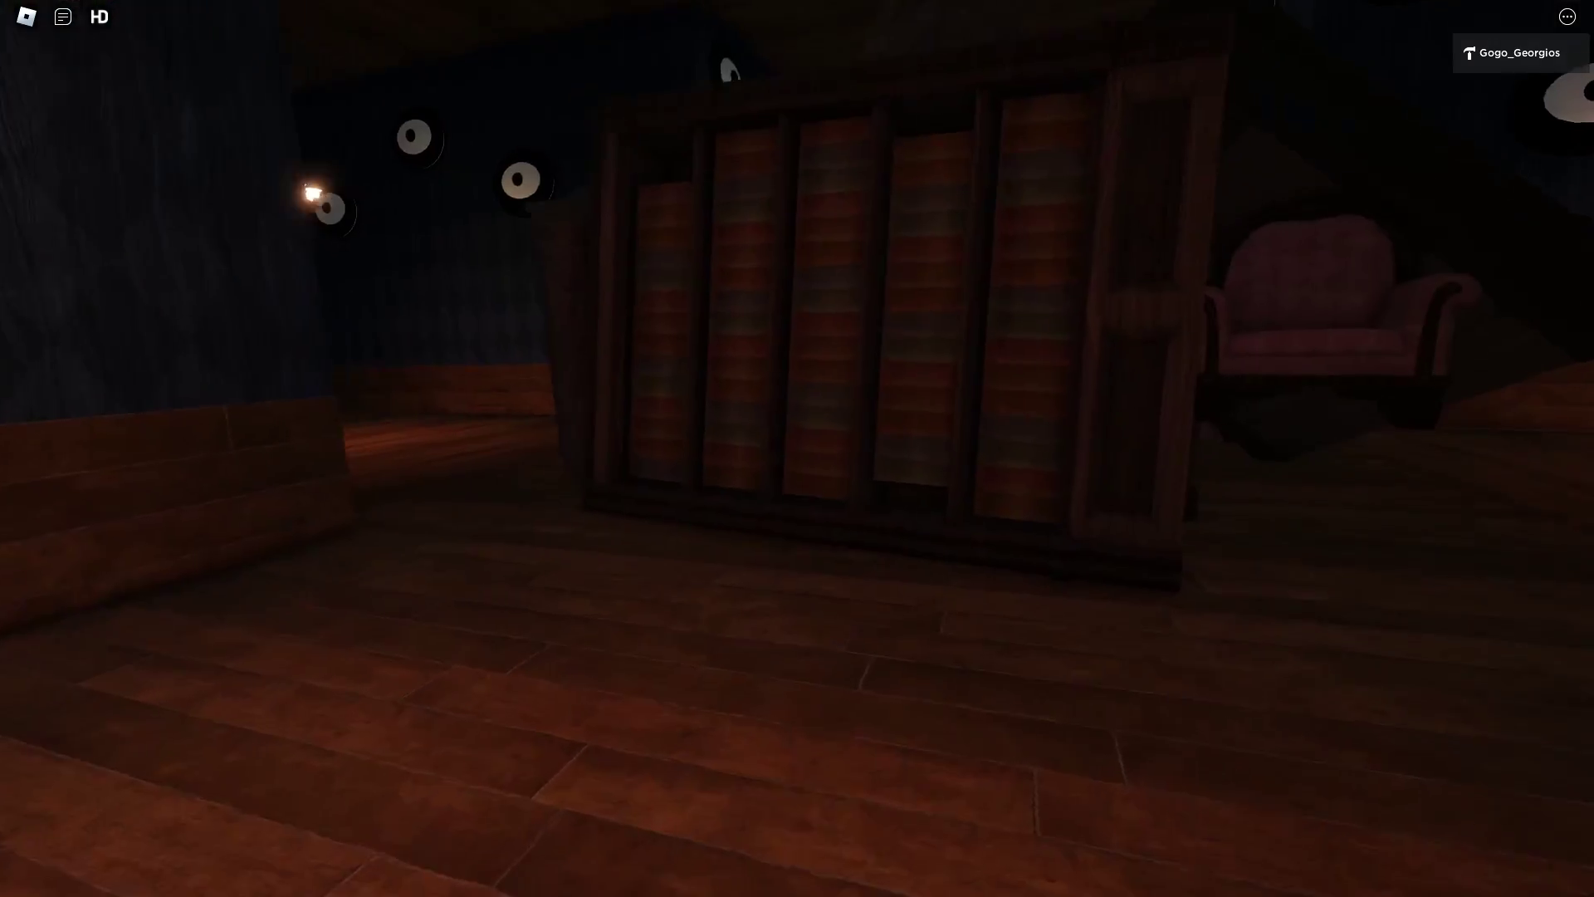
drag(798, 448, 498, 448)
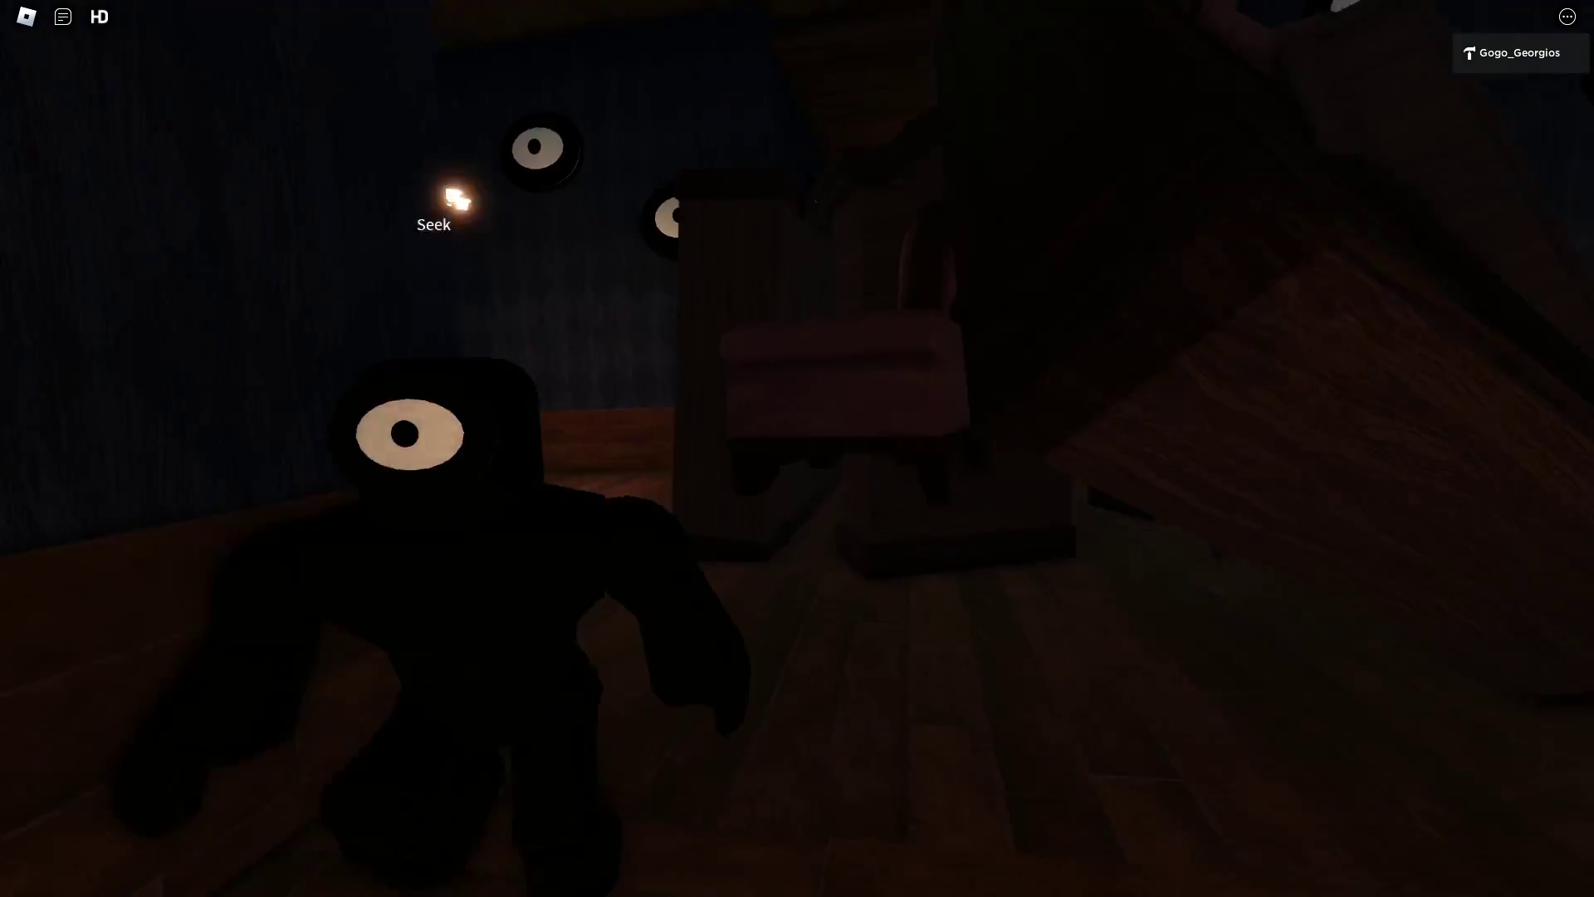
scroll(798, 449, down, 3)
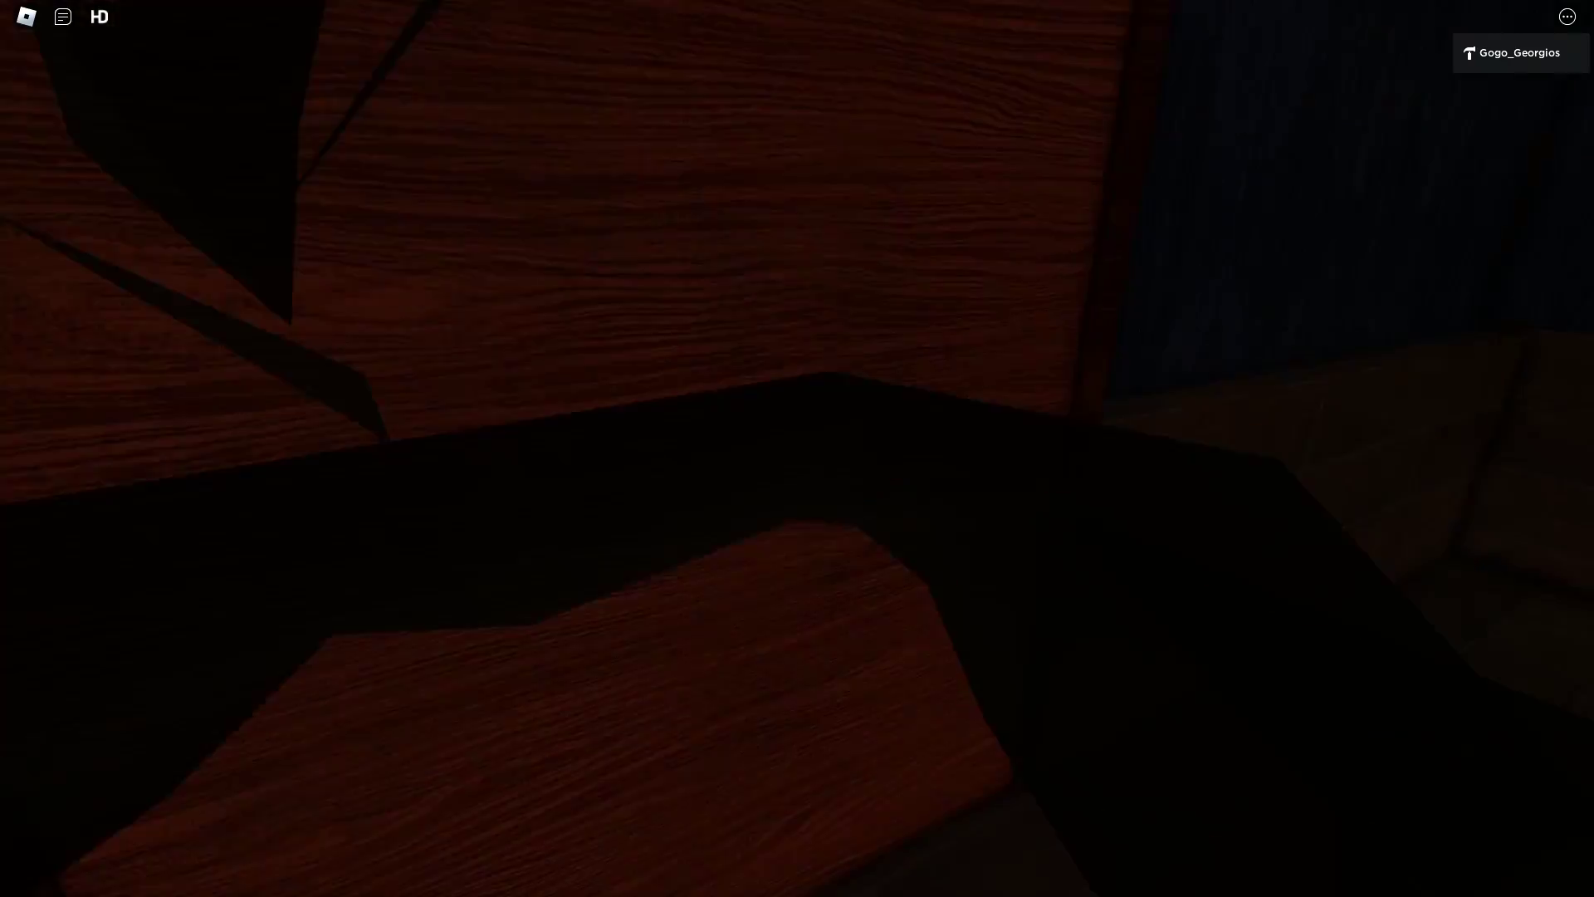
key(w)
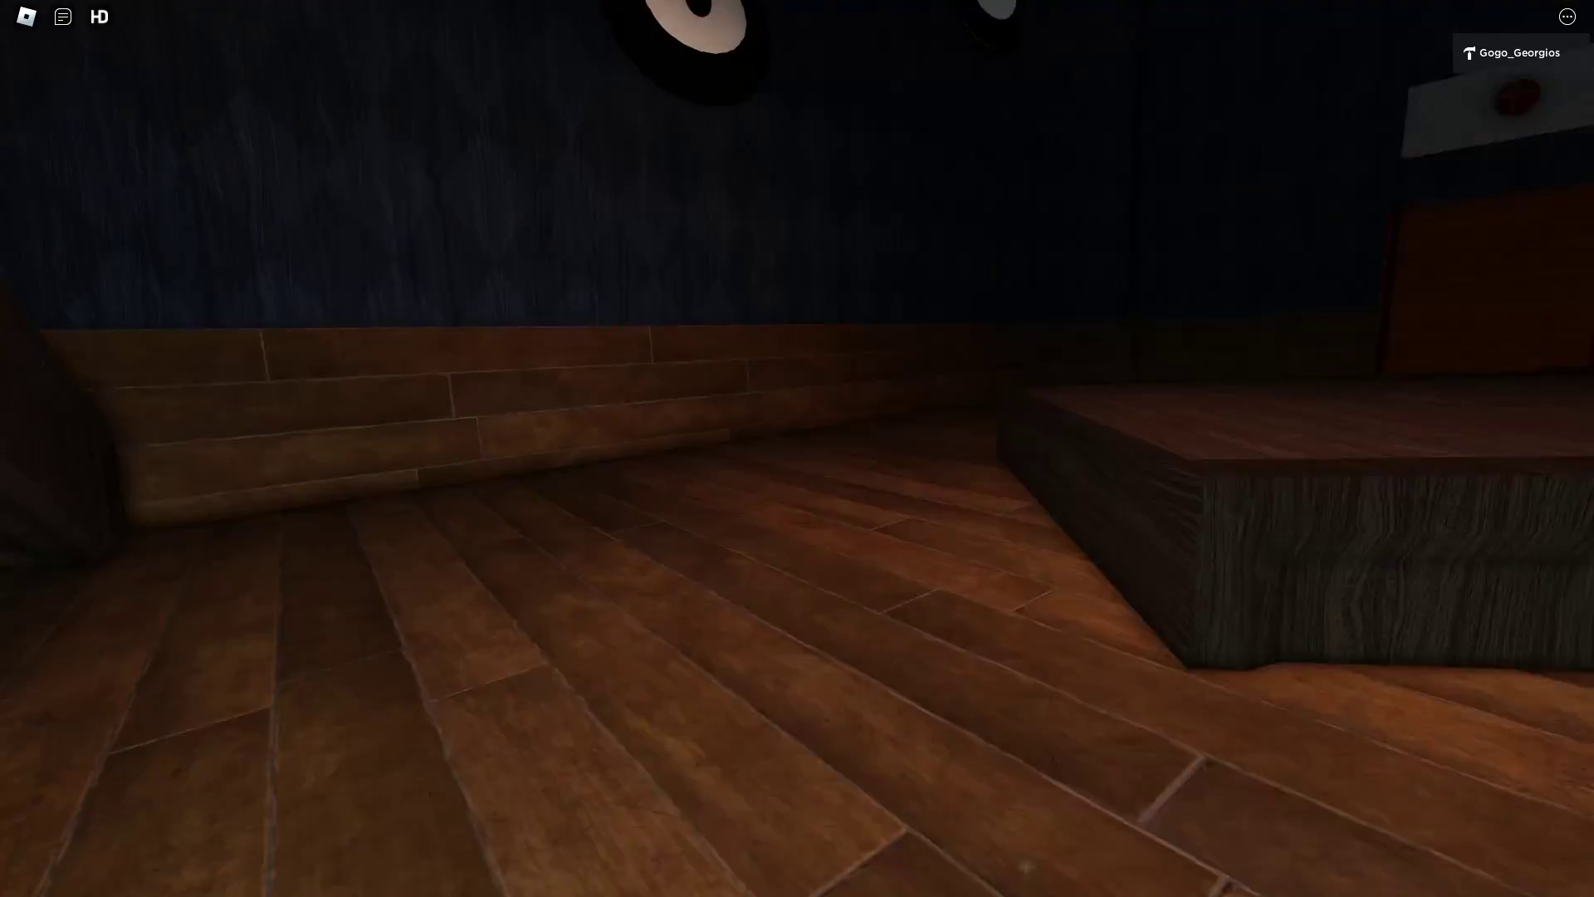
key(w)
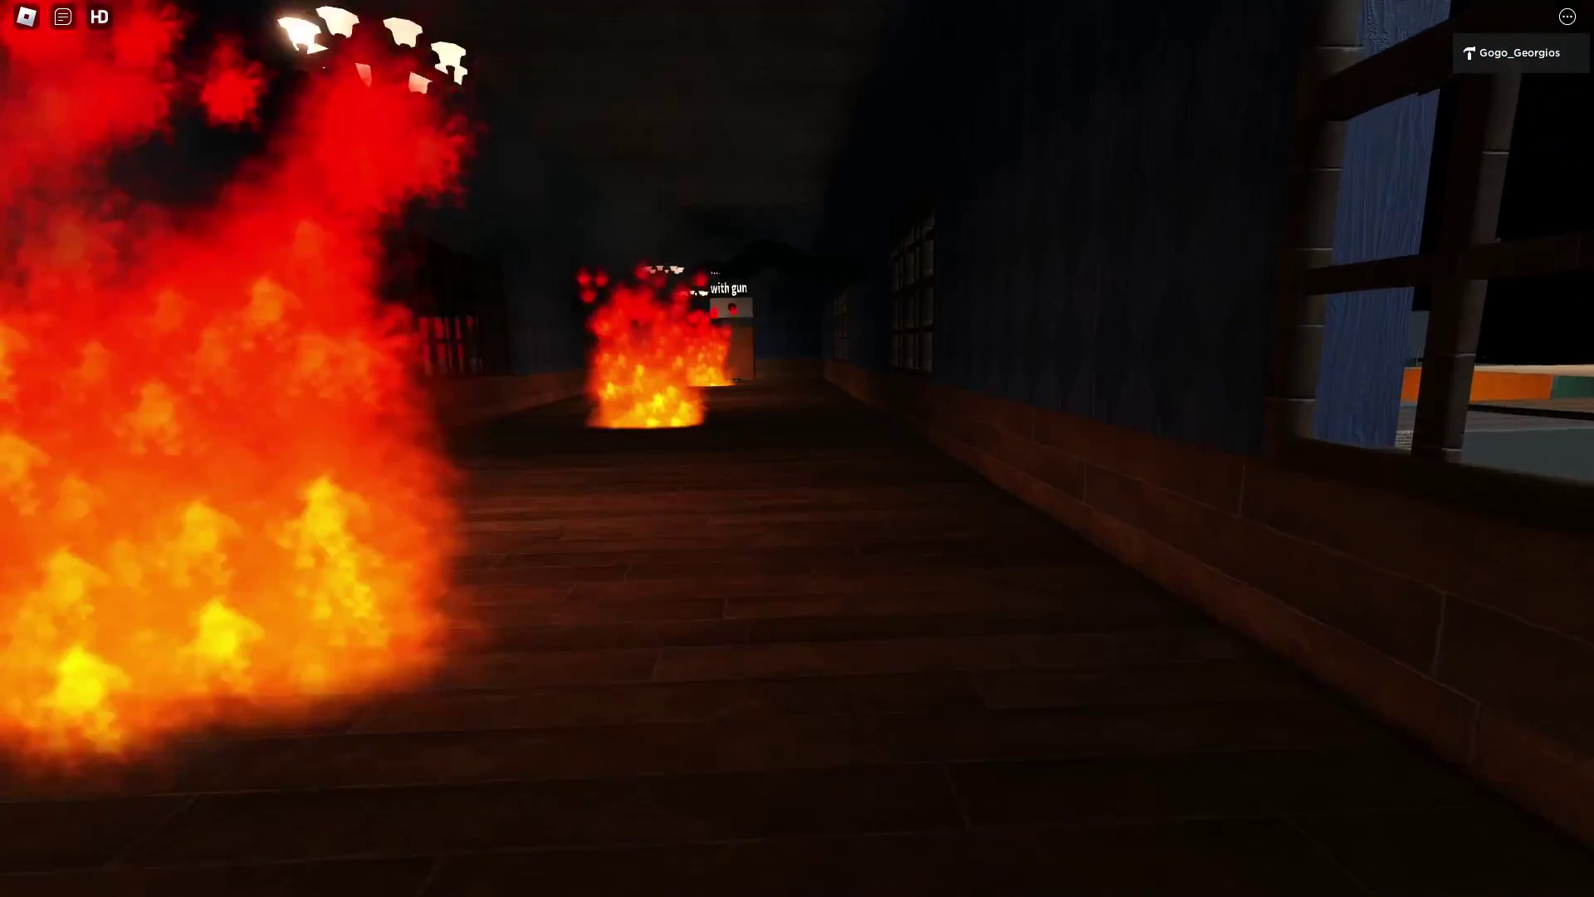
- Pick up the gun beside the 'kill Seek with gun' sign, shoot Seek, and head for the door
key(s)
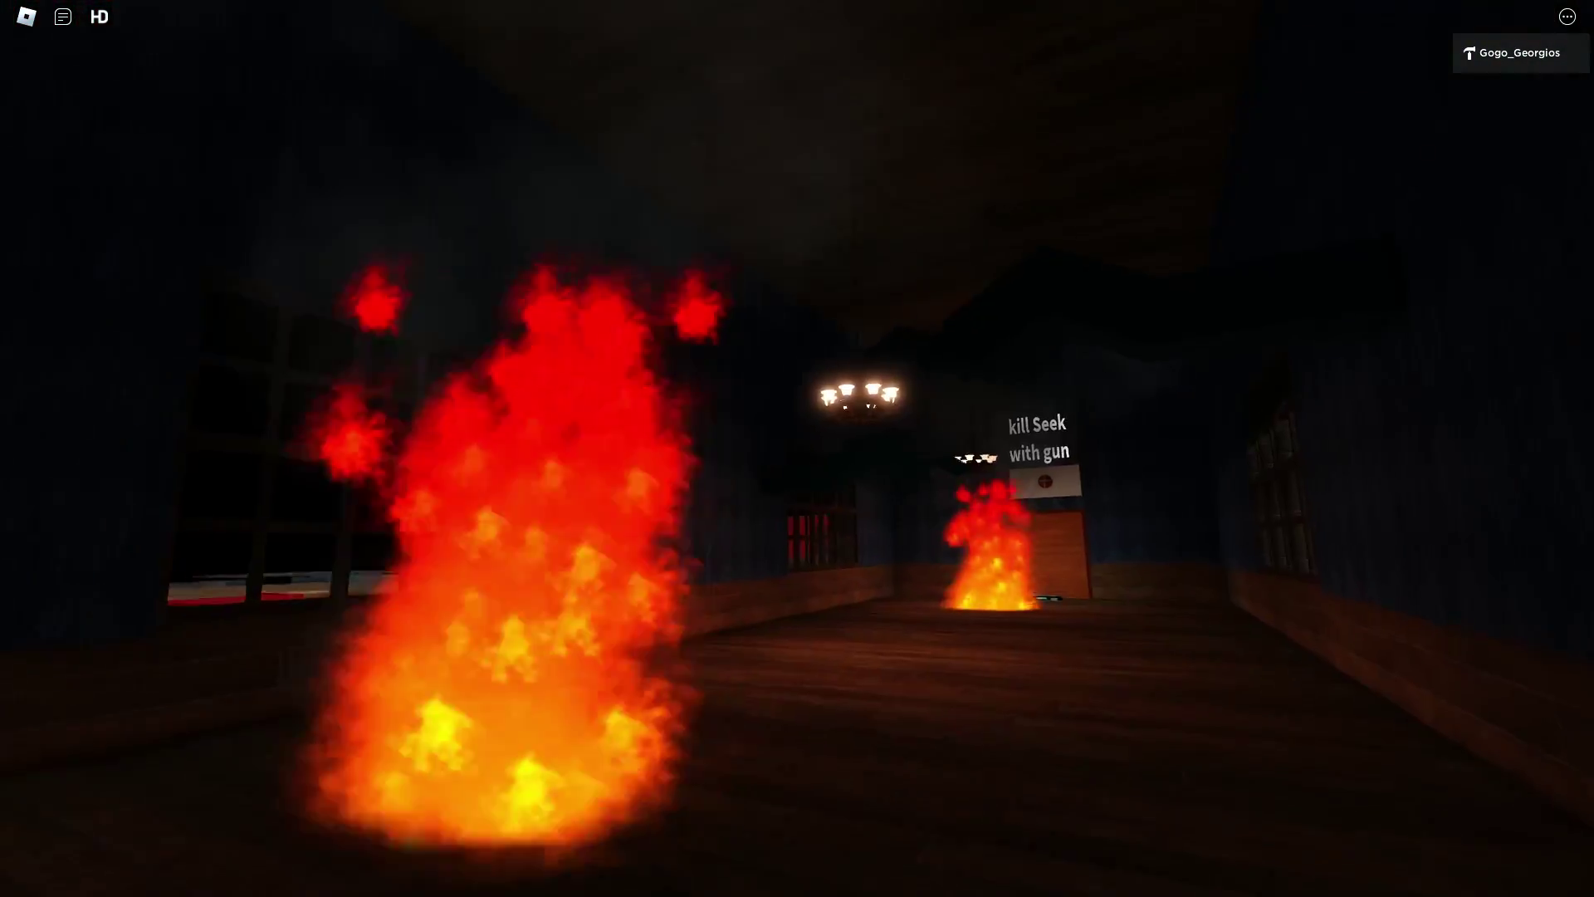
key(w)
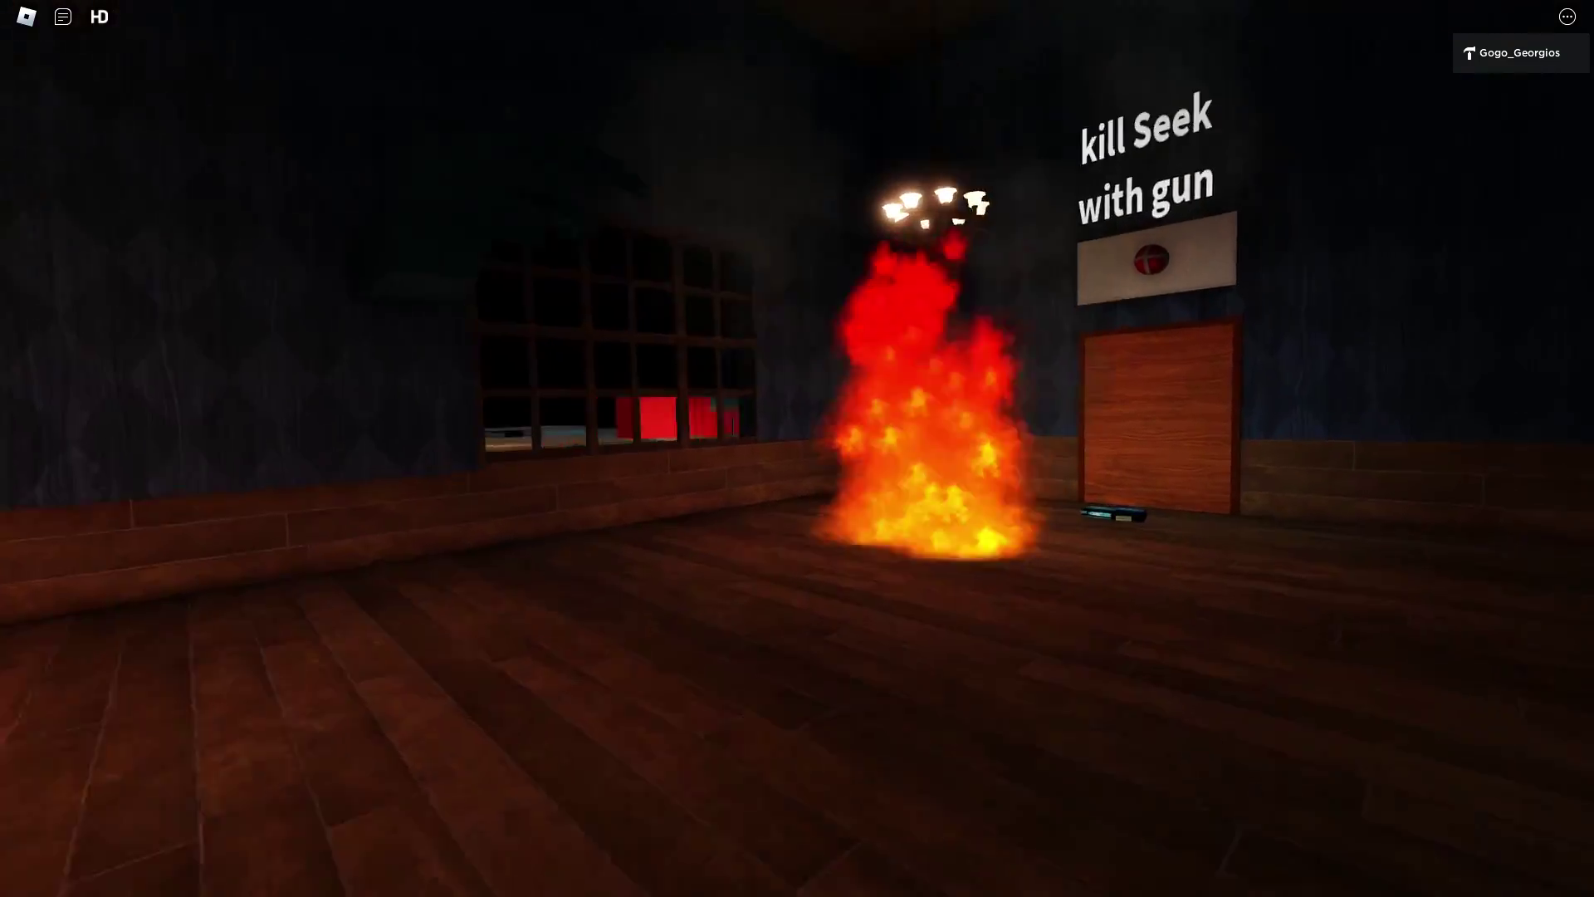
key(w)
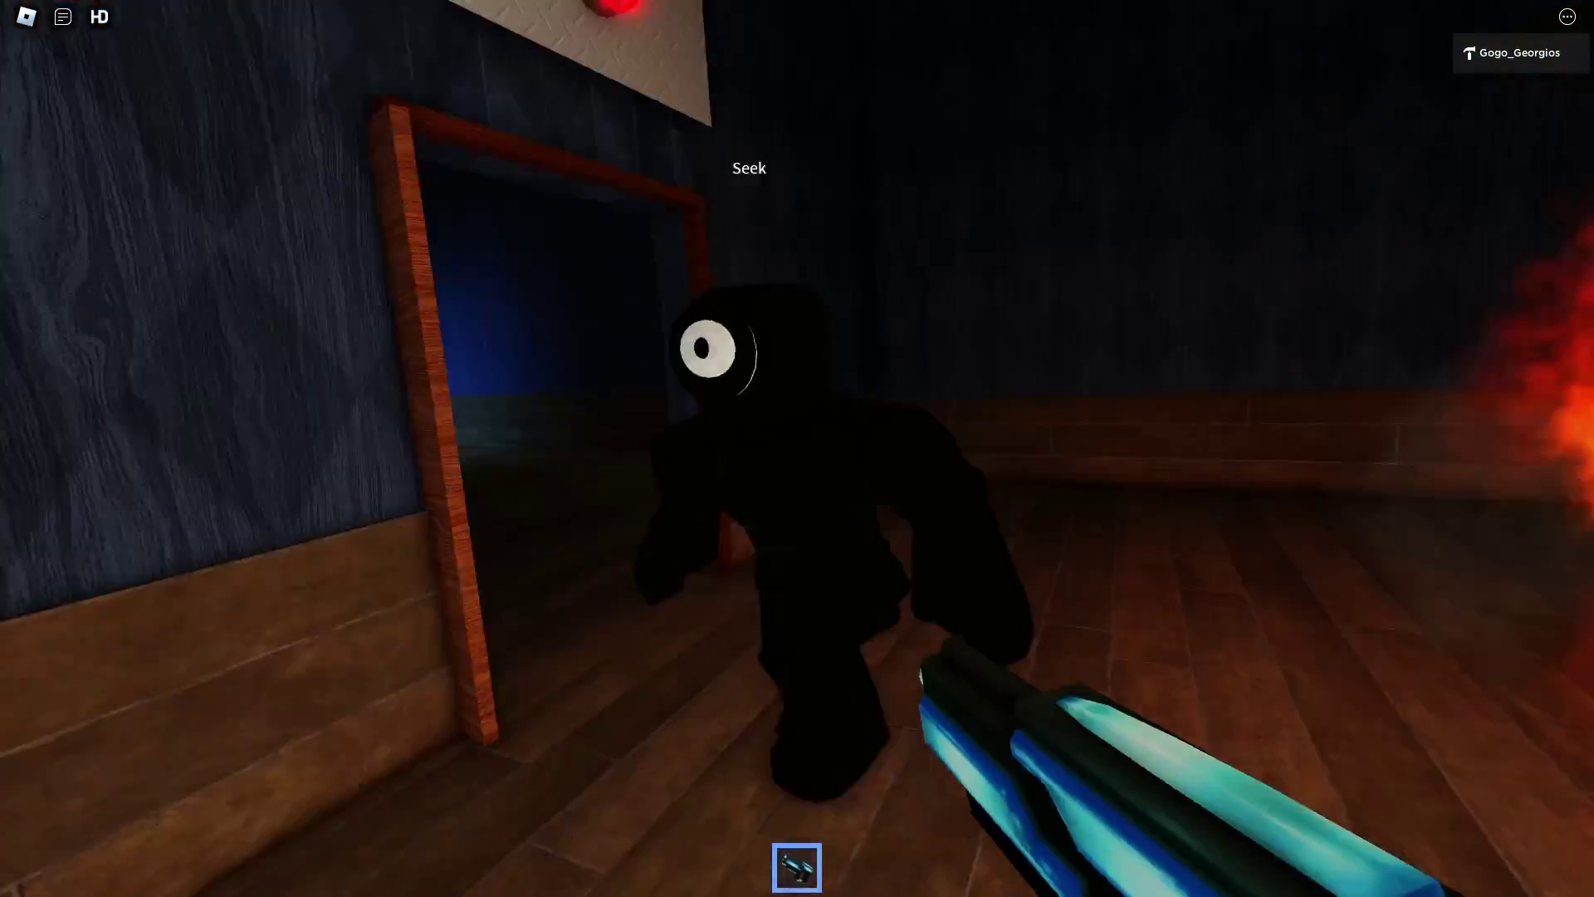
click(797, 449)
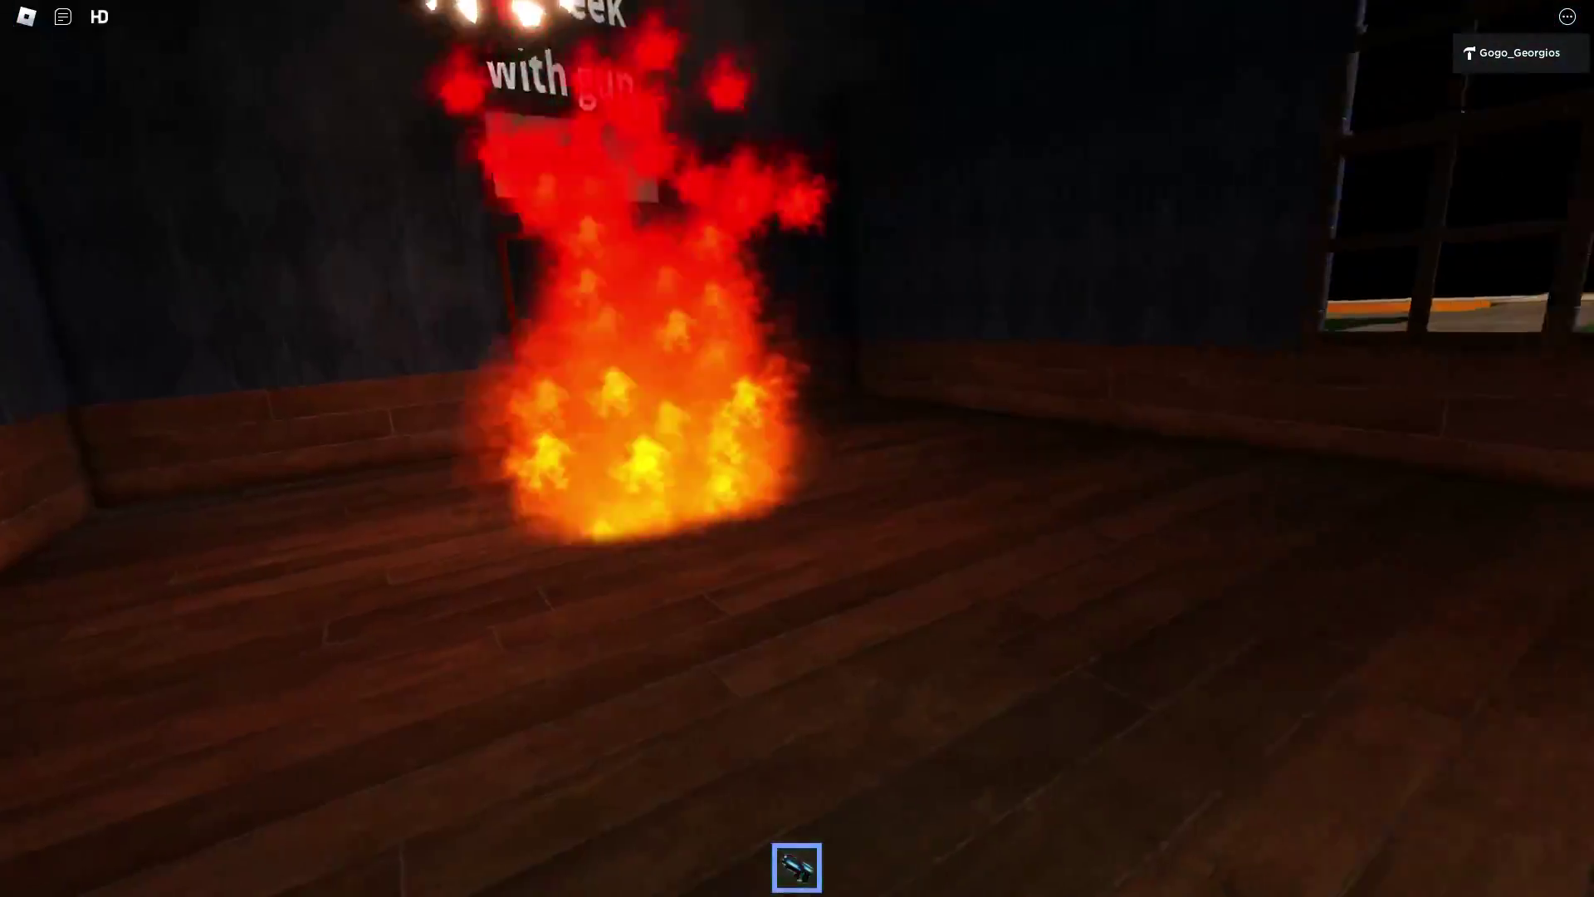
key(w)
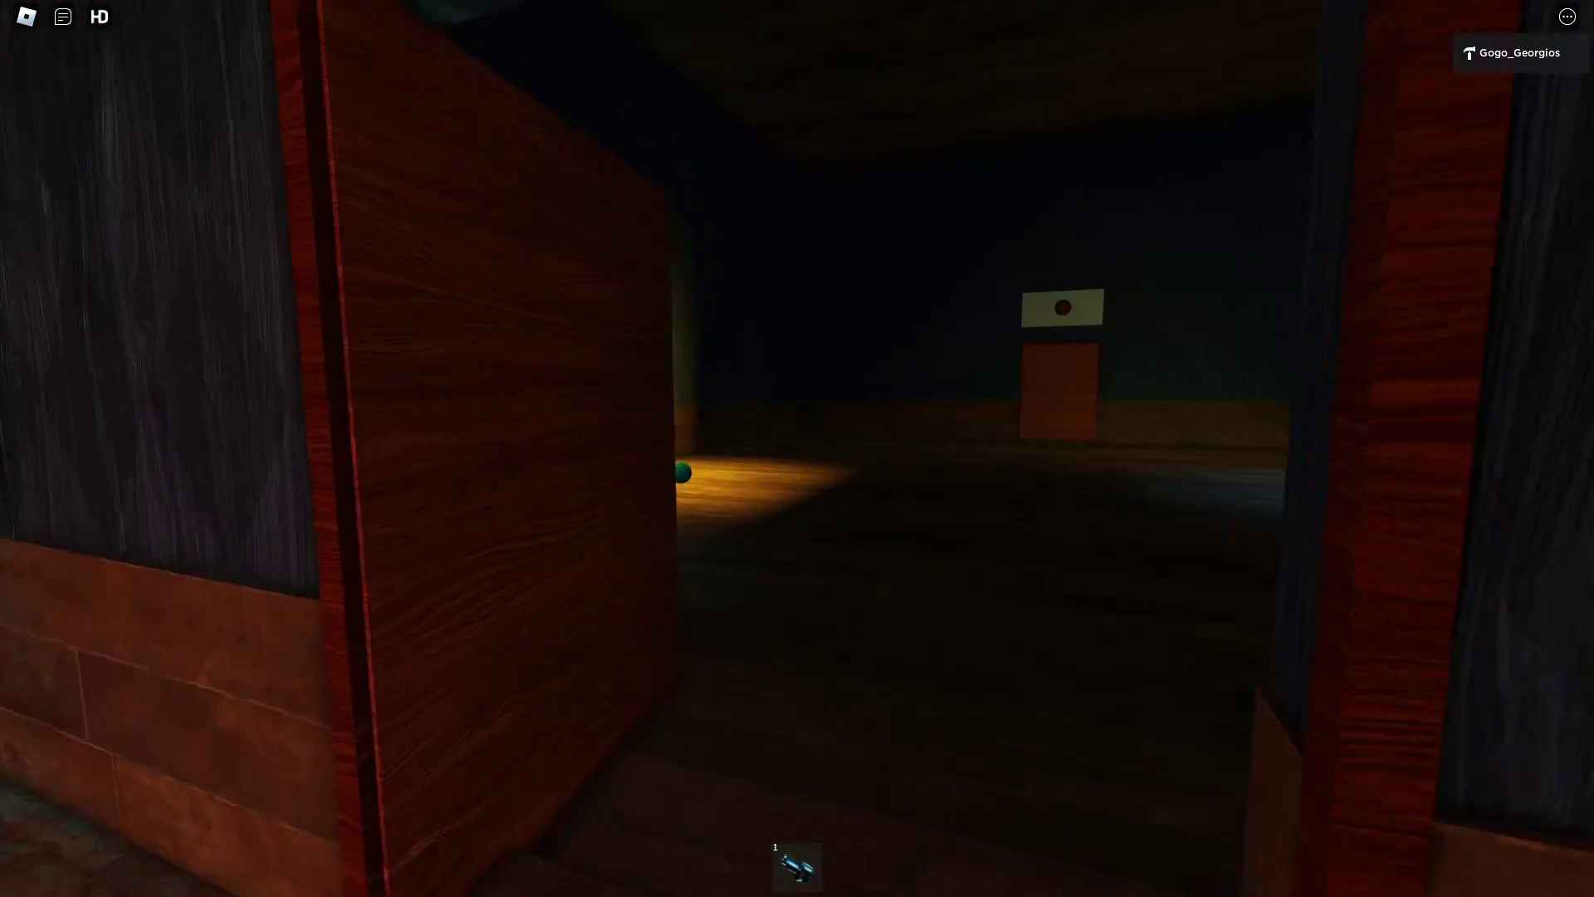
- Search the candle-lit chest of drawers for the CandleHoldable and a second item
key(w)
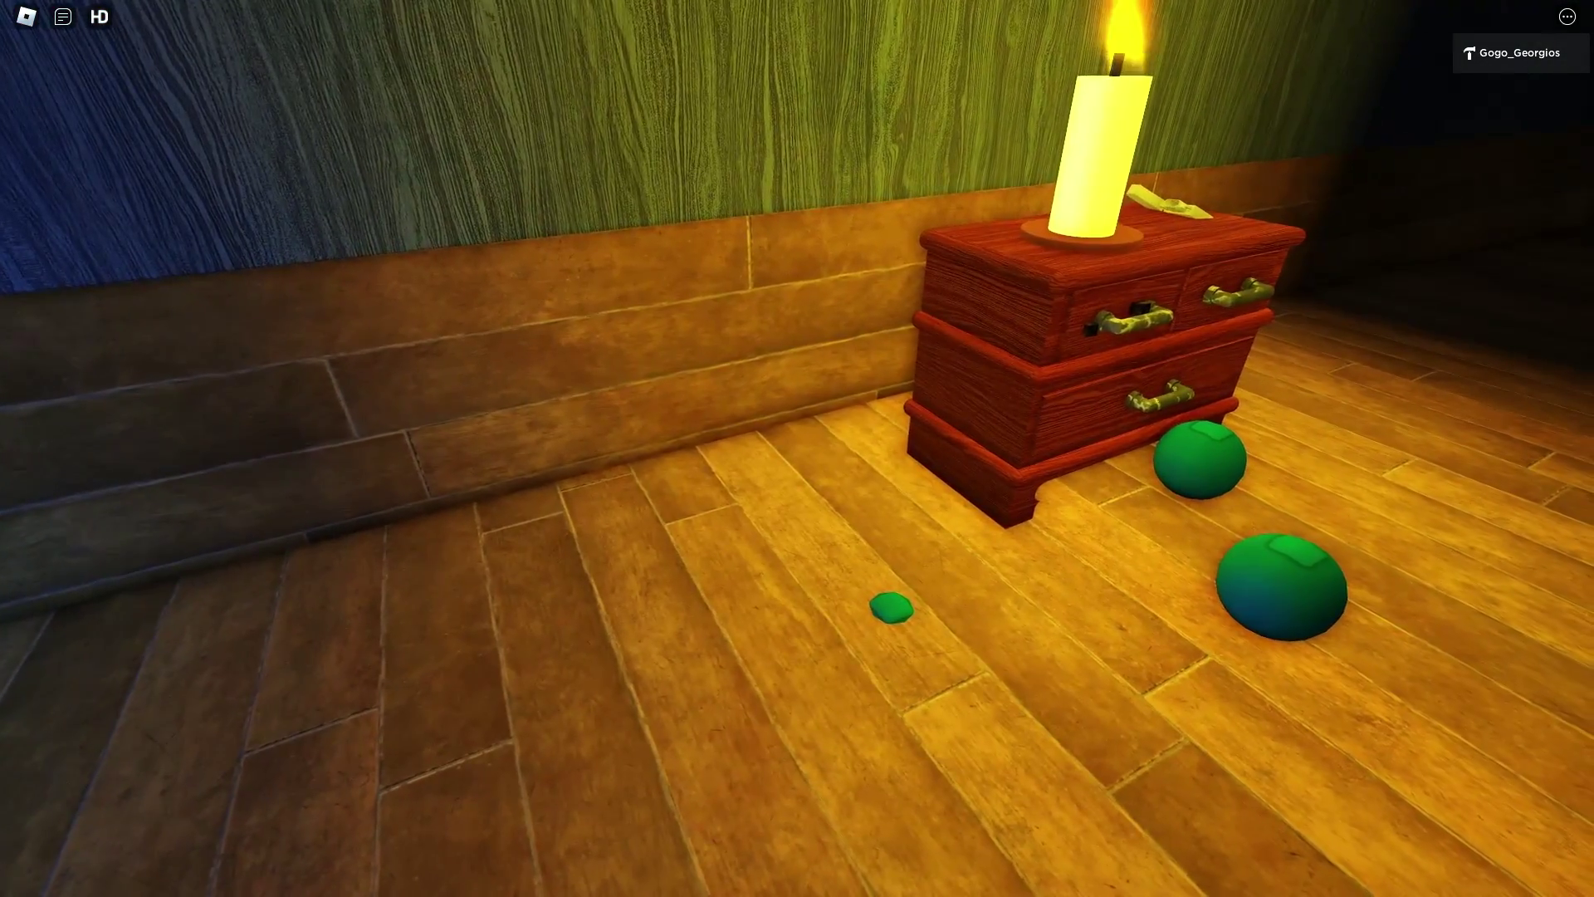
key(w)
click(797, 449)
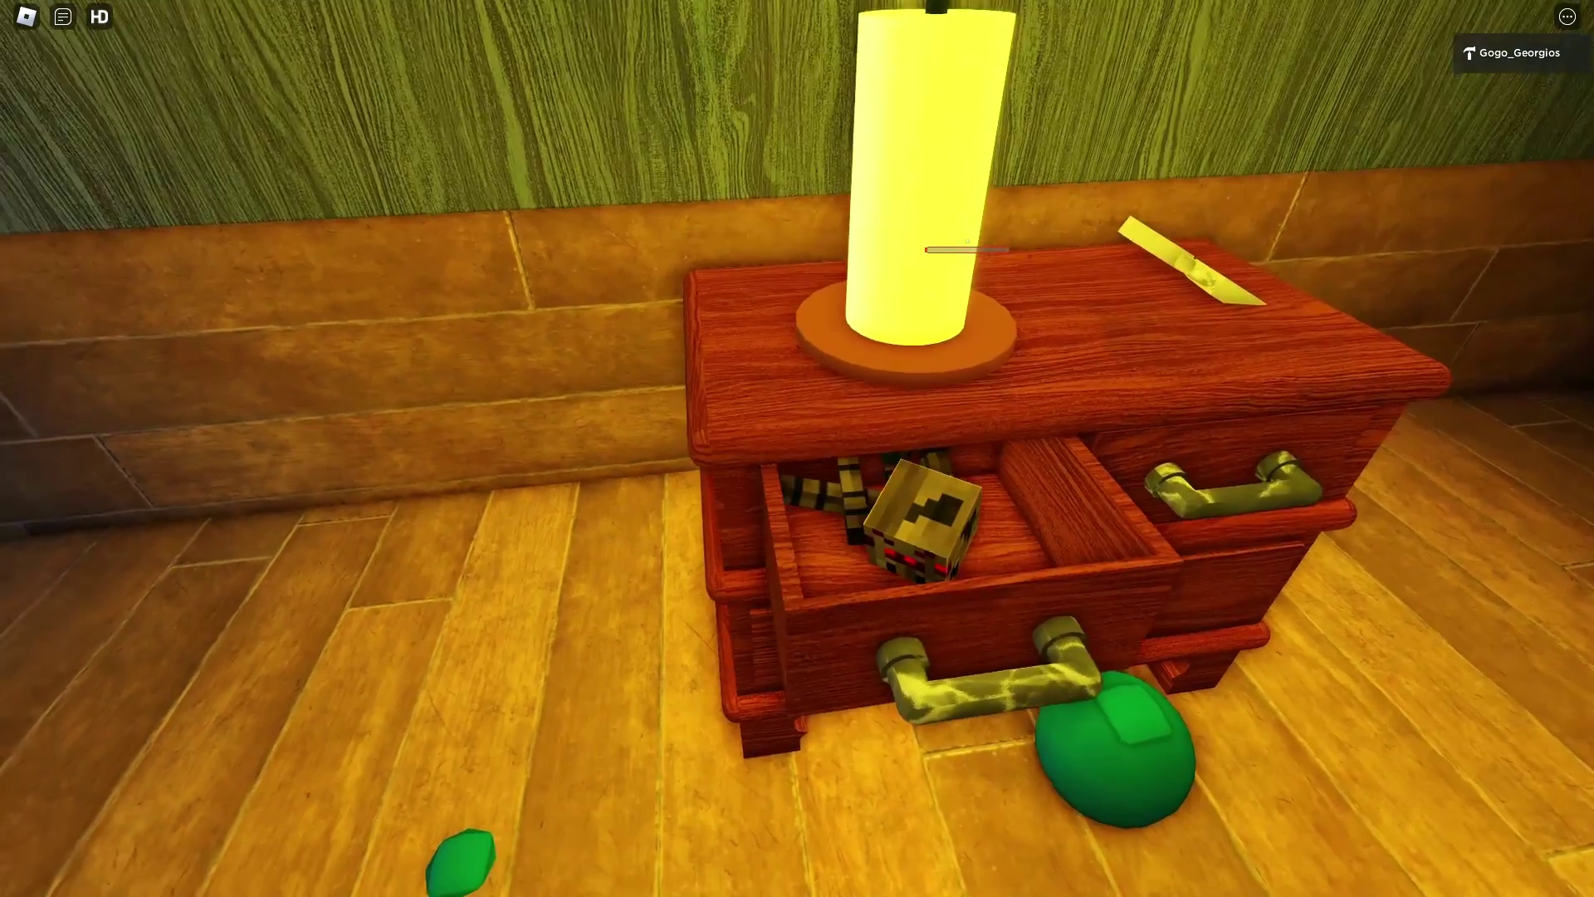
key(s)
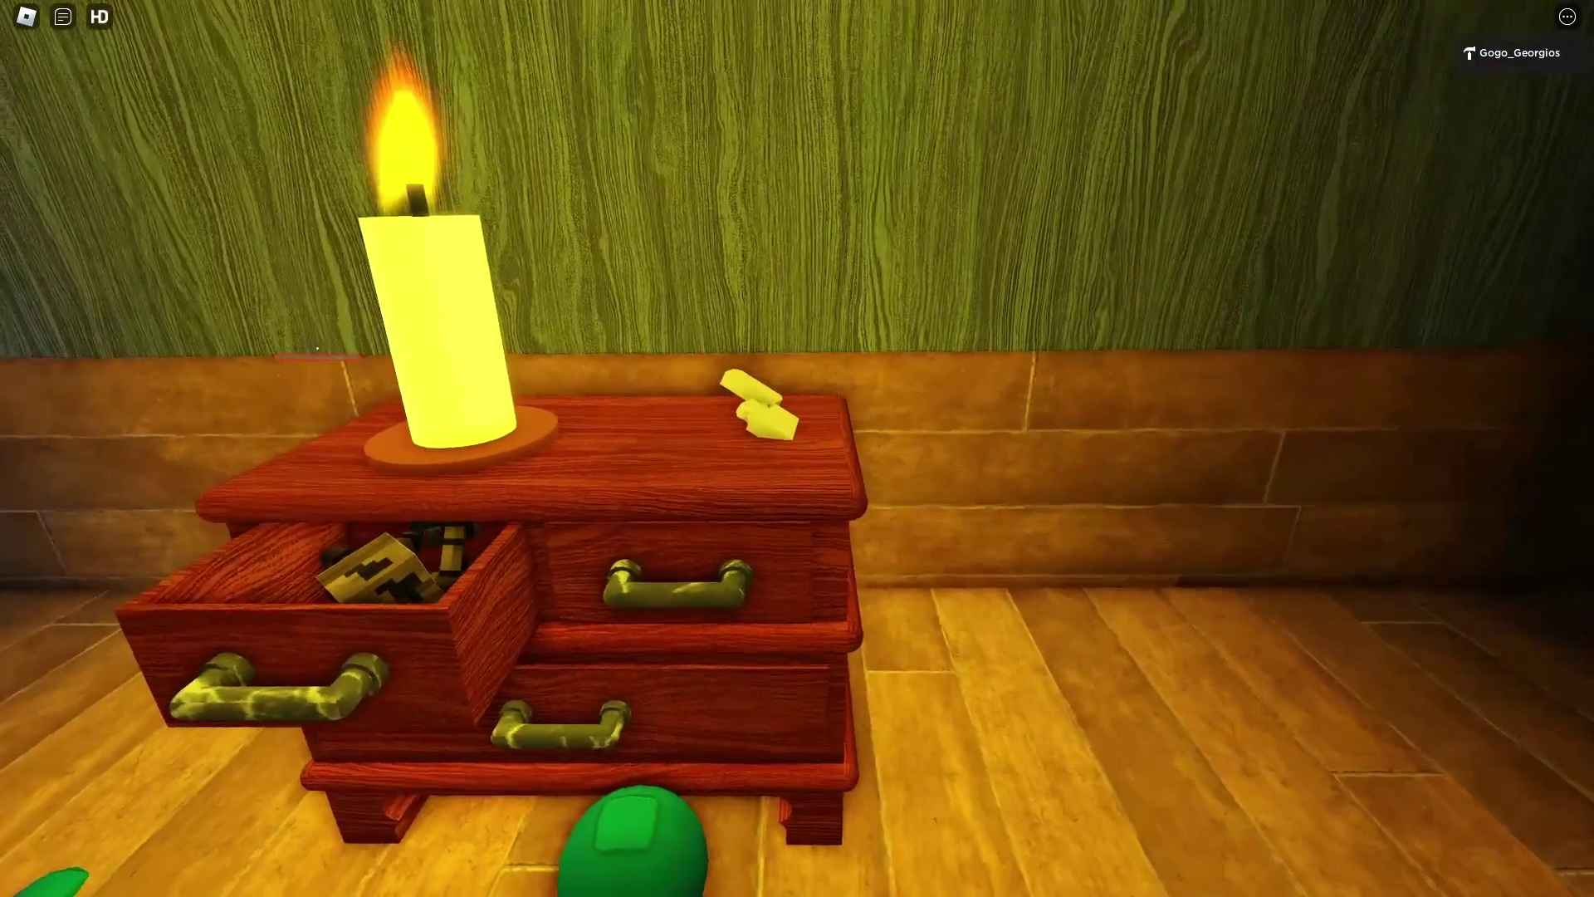
key(s)
drag(798, 448, 798, 125)
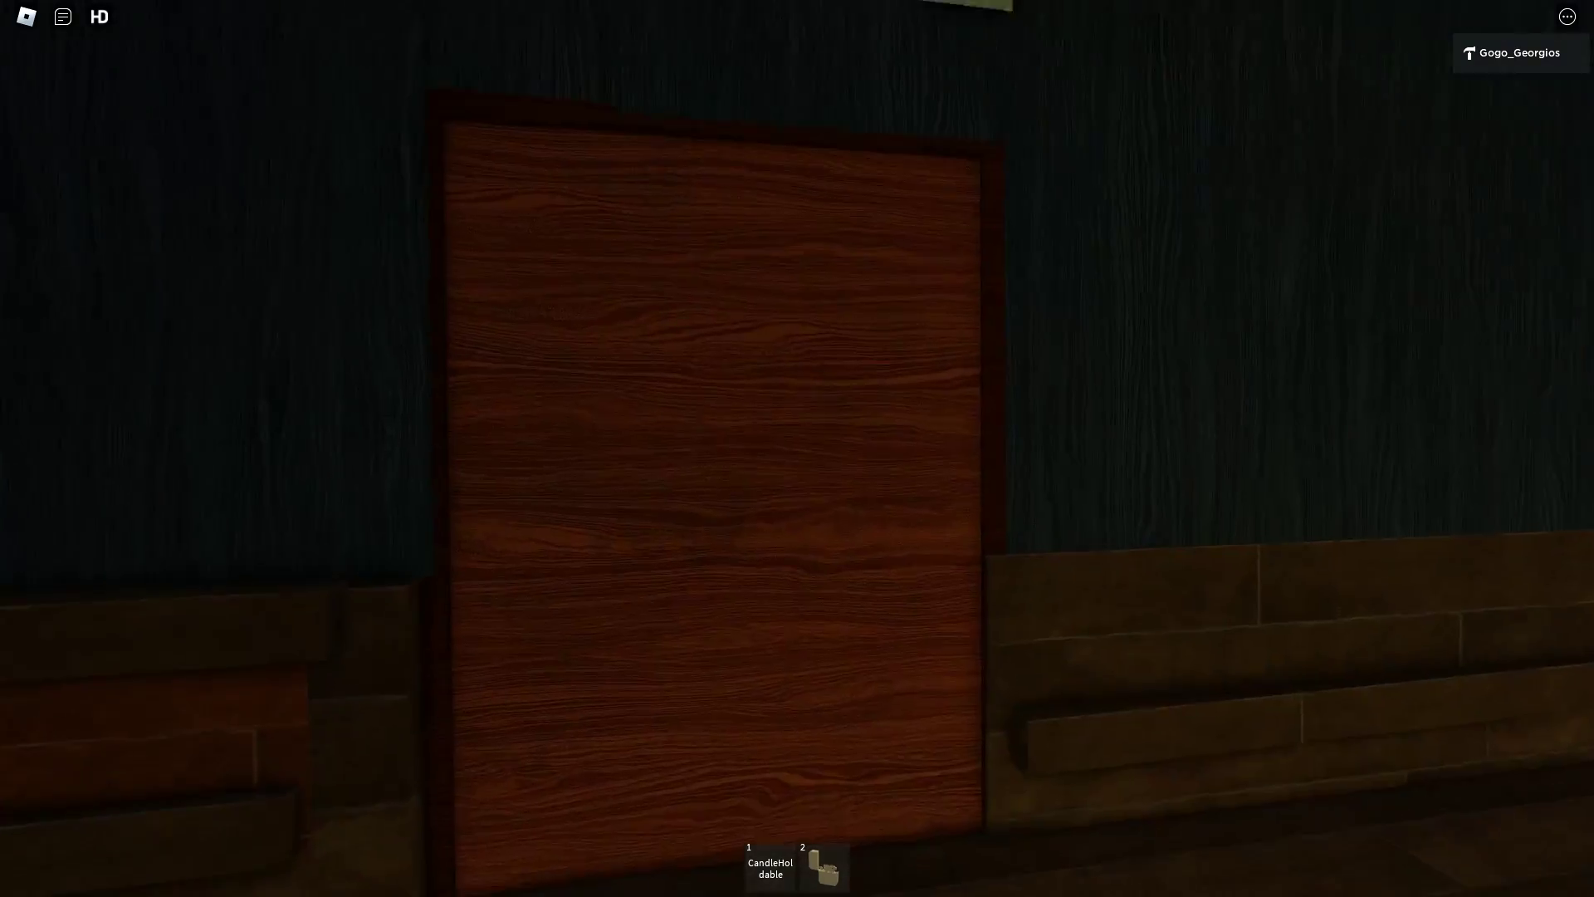
- Walk the narrow red corridor and cross the crate room past the wardrobes
key(w)
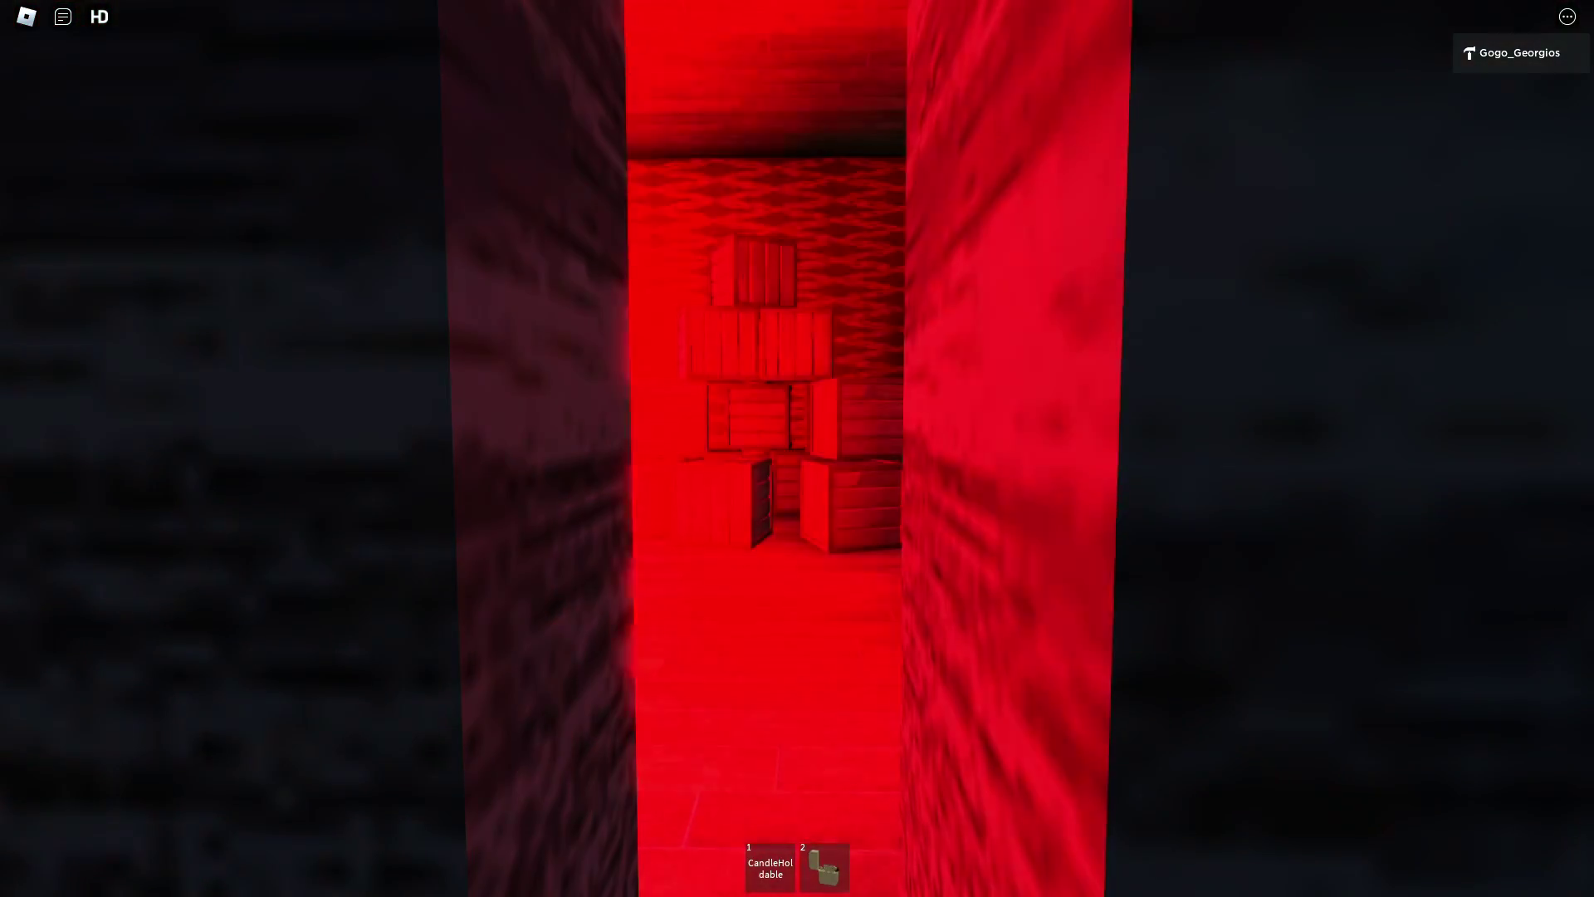
key(w)
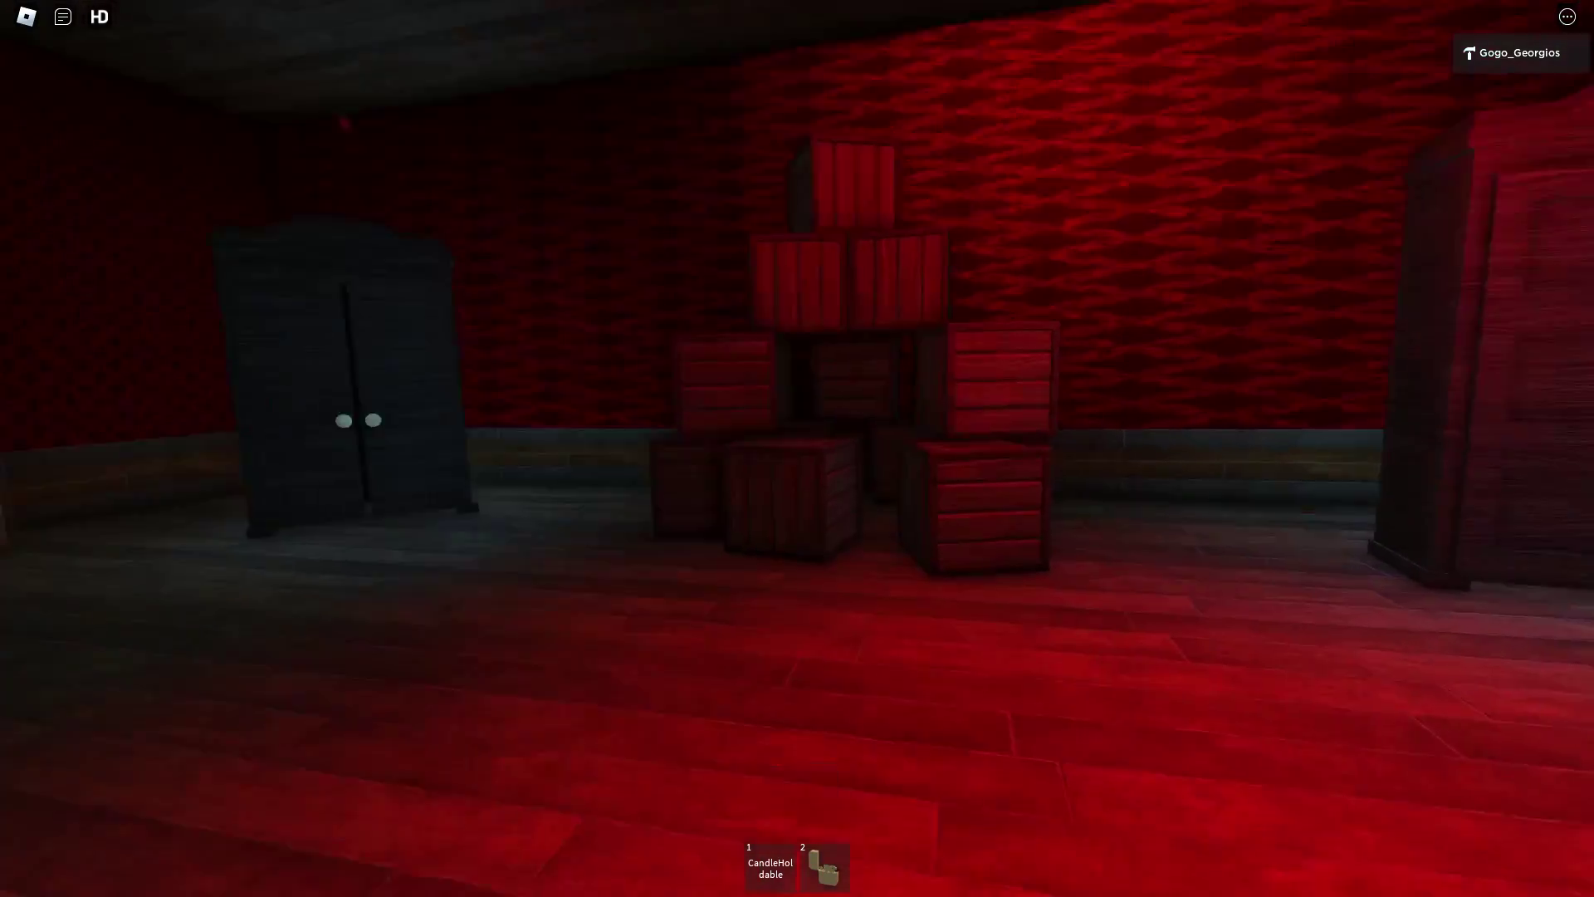
key(w)
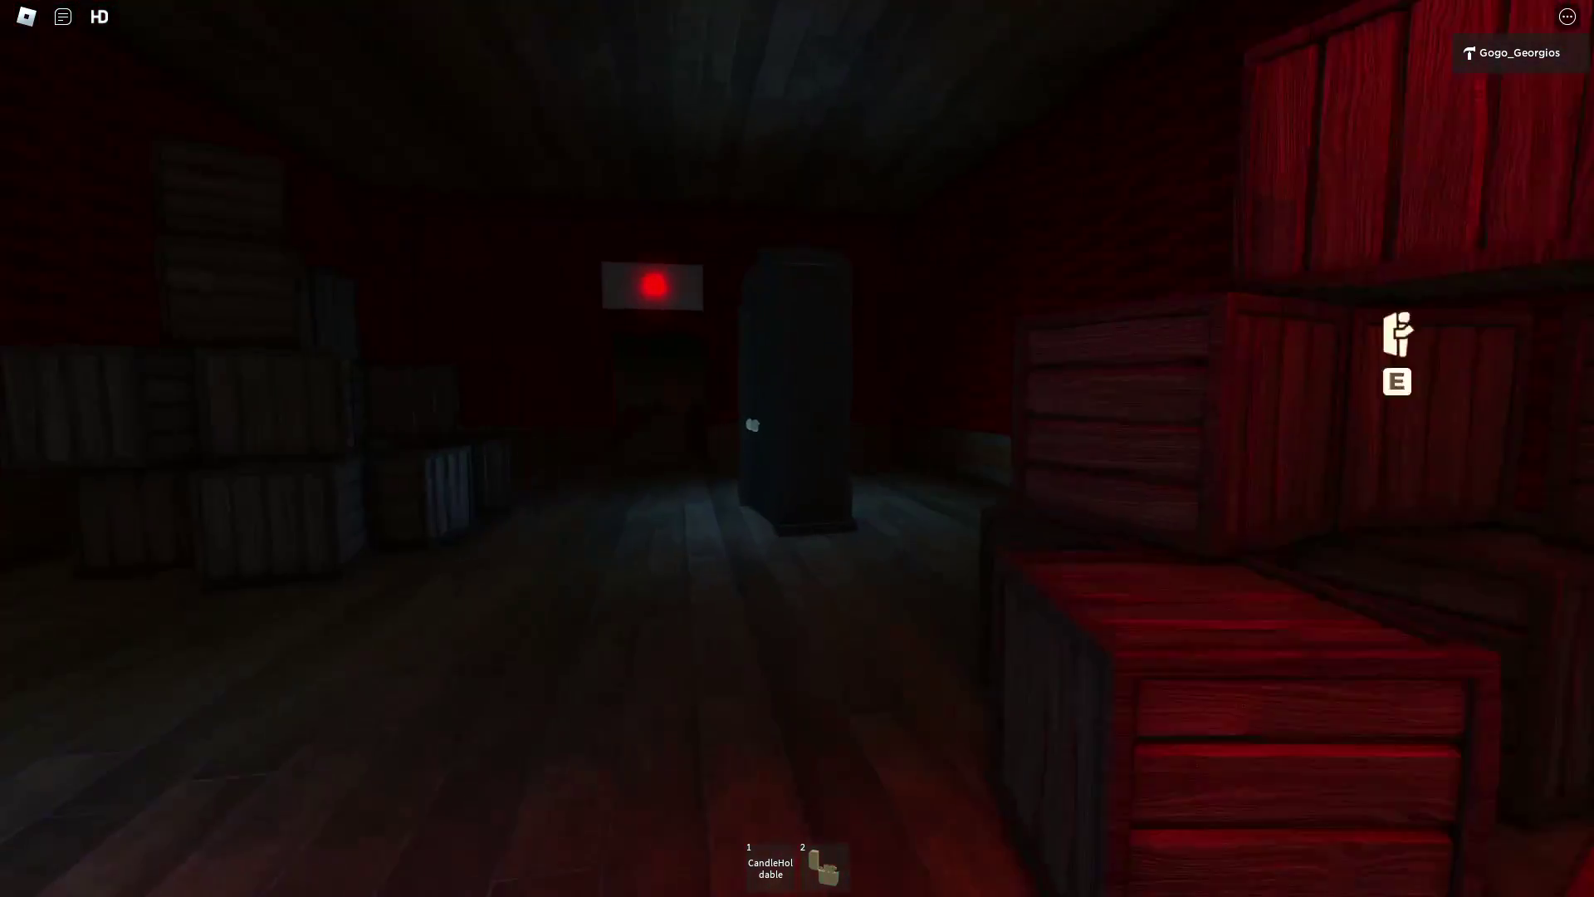
key(w)
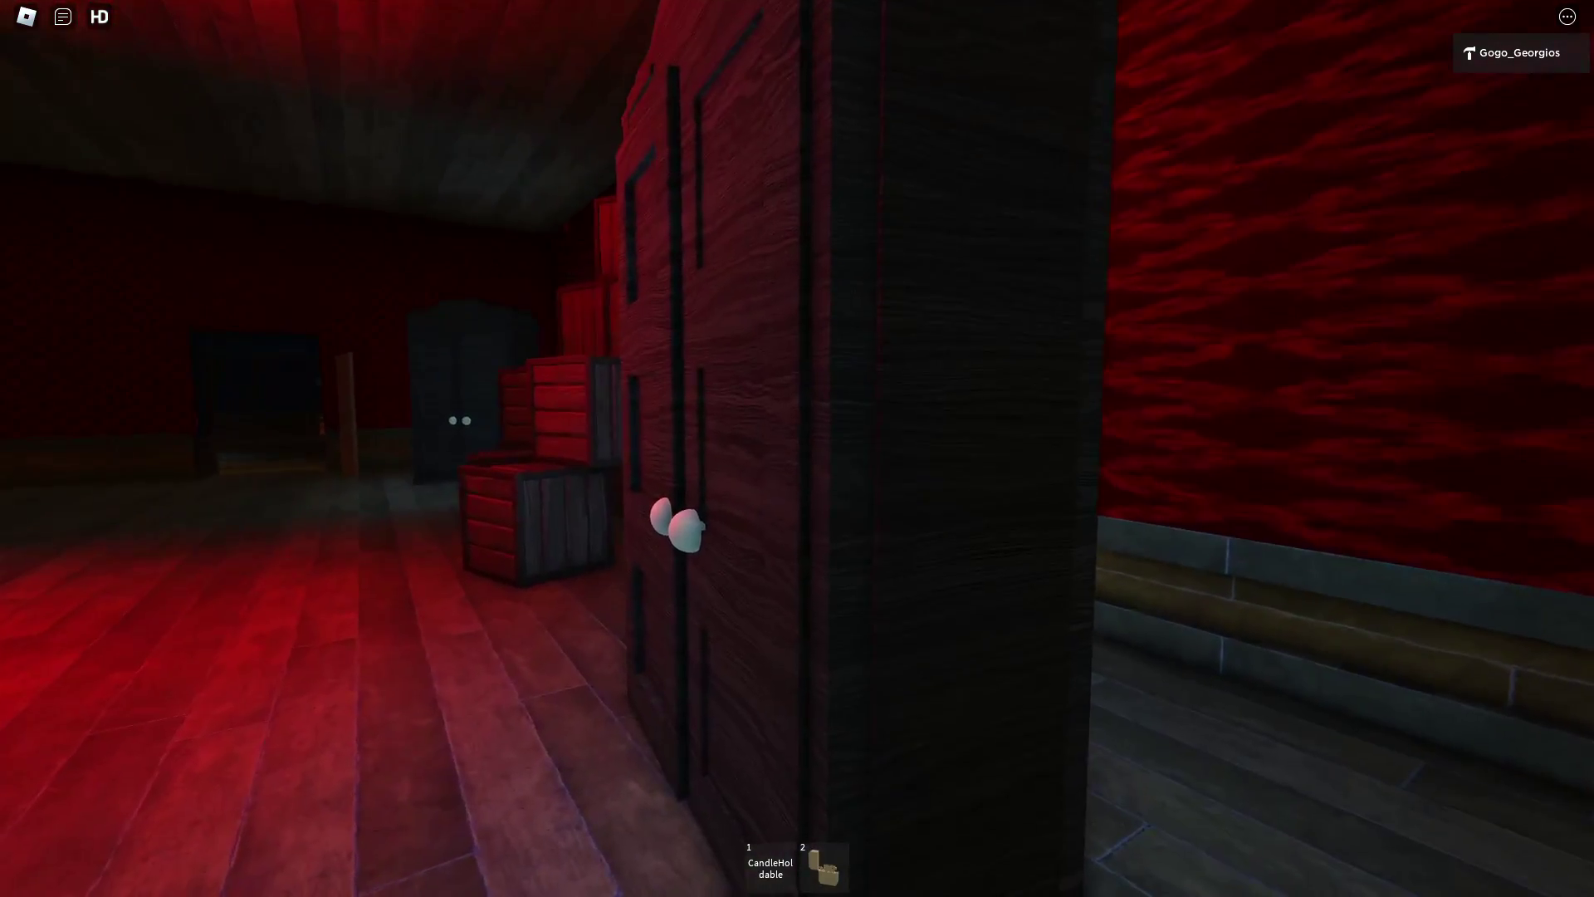
key(w)
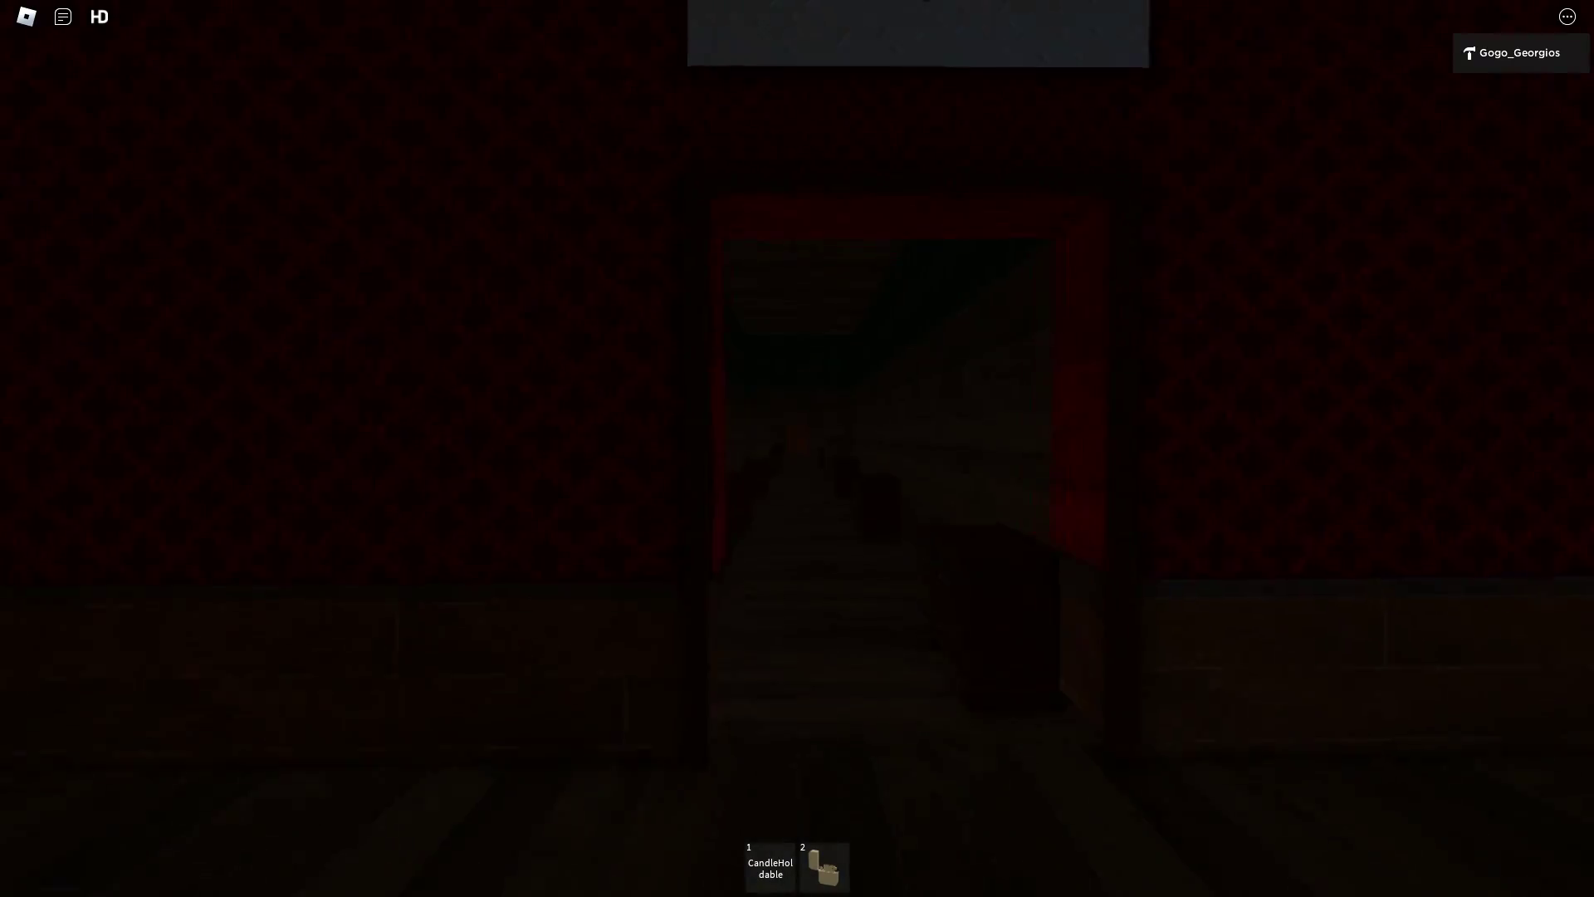
key(w)
key(w)
key(w)
key(w)
key(w)
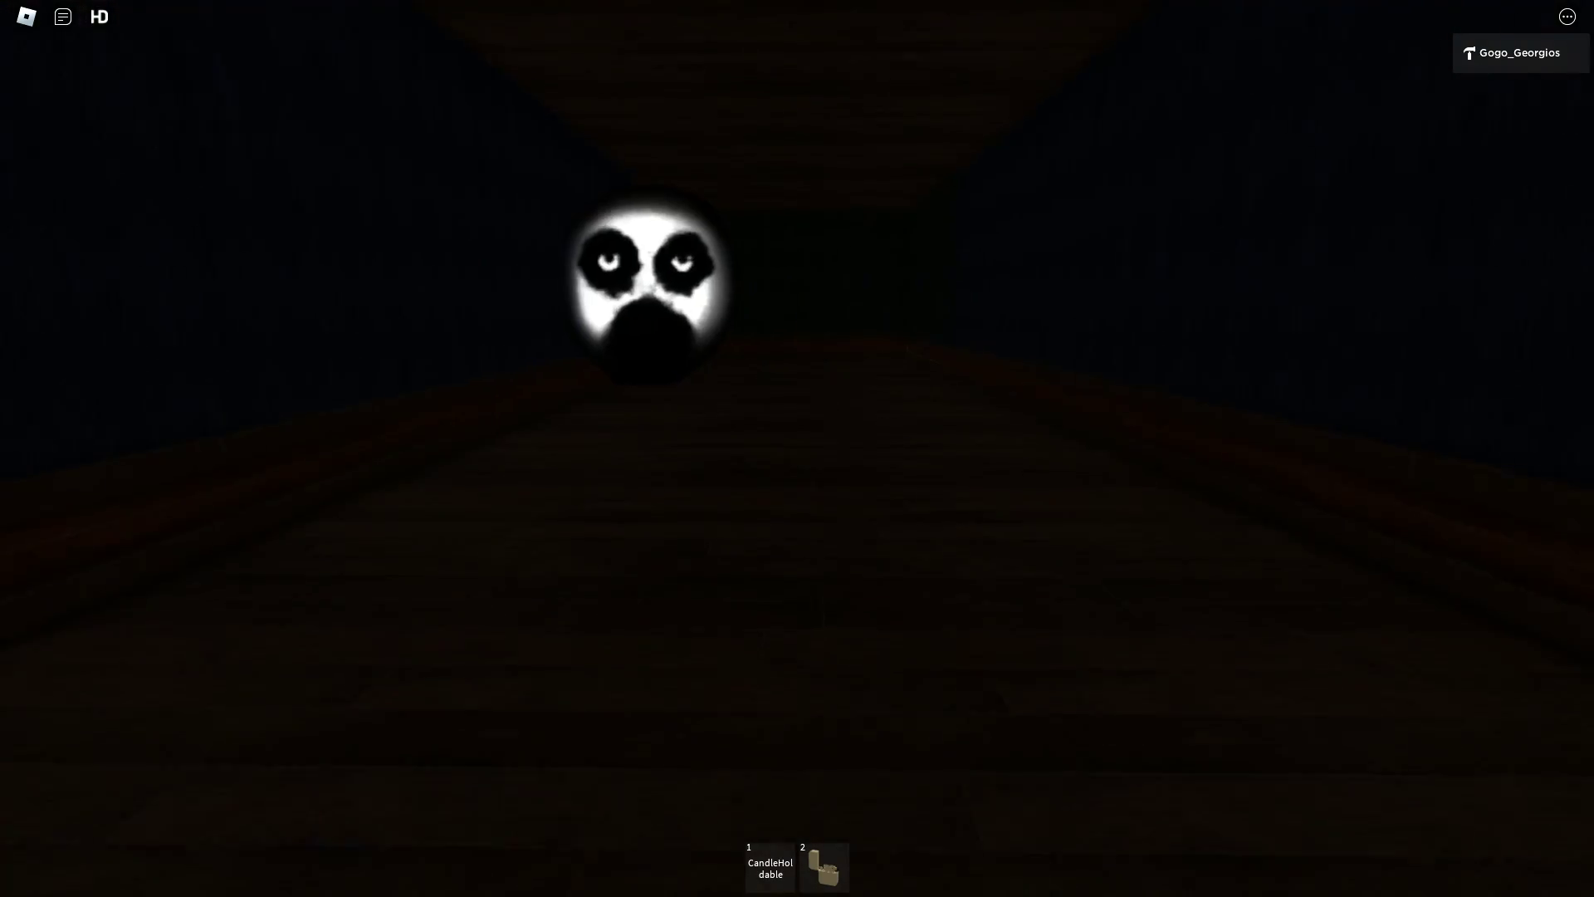
- Walk past the ghost face and through the red room, then open the double doors
key(w)
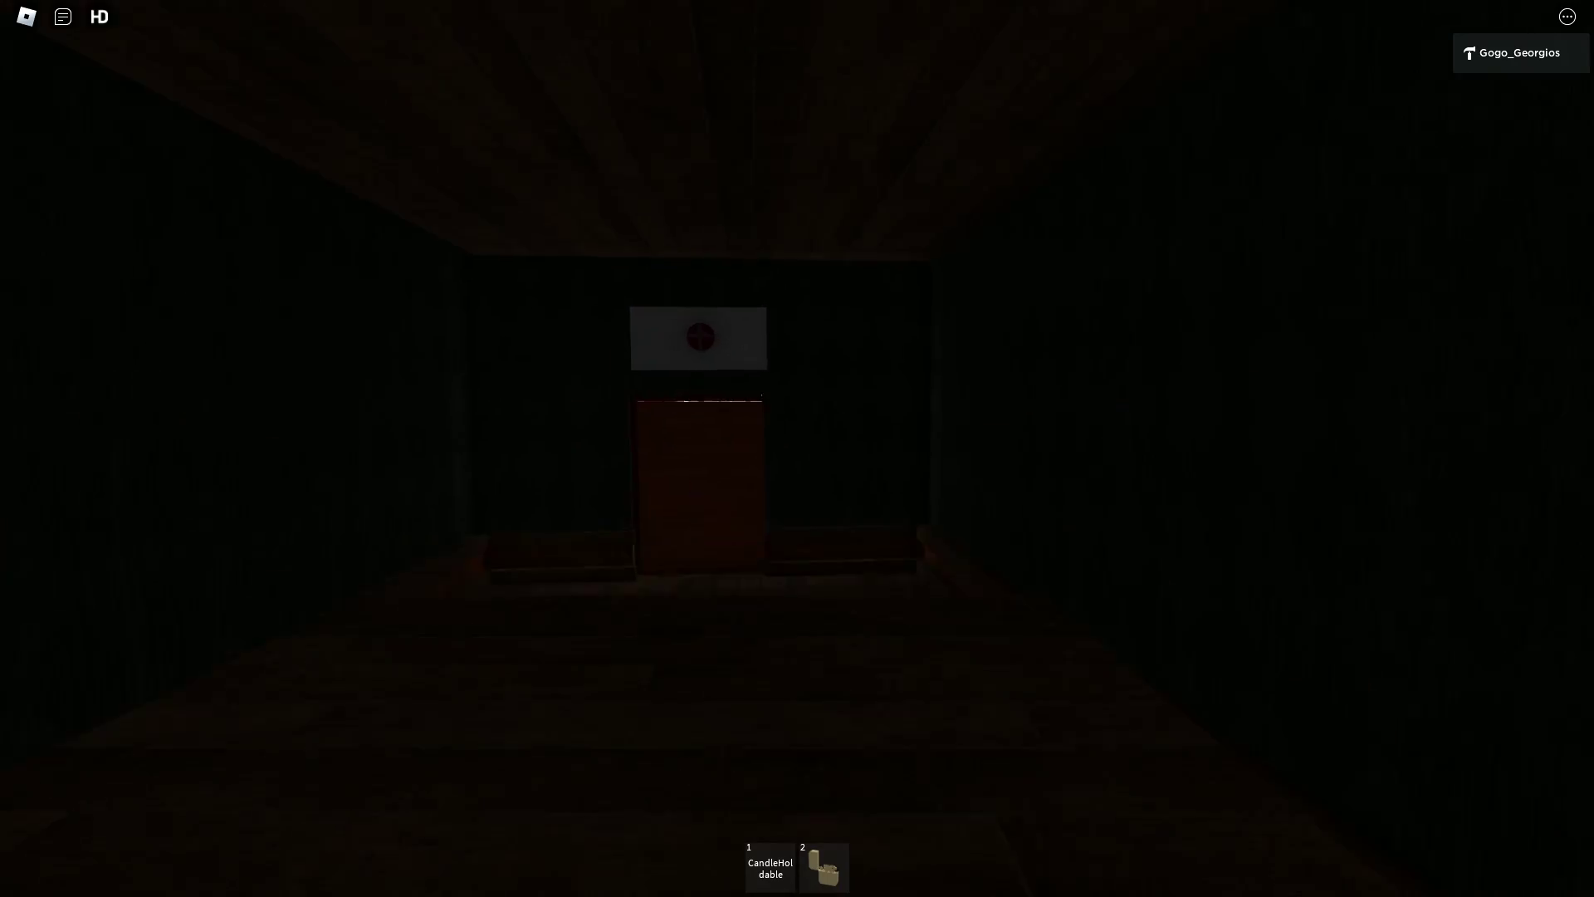
key(w)
key(w)
key(e)
key(w)
key(w)
key(w)
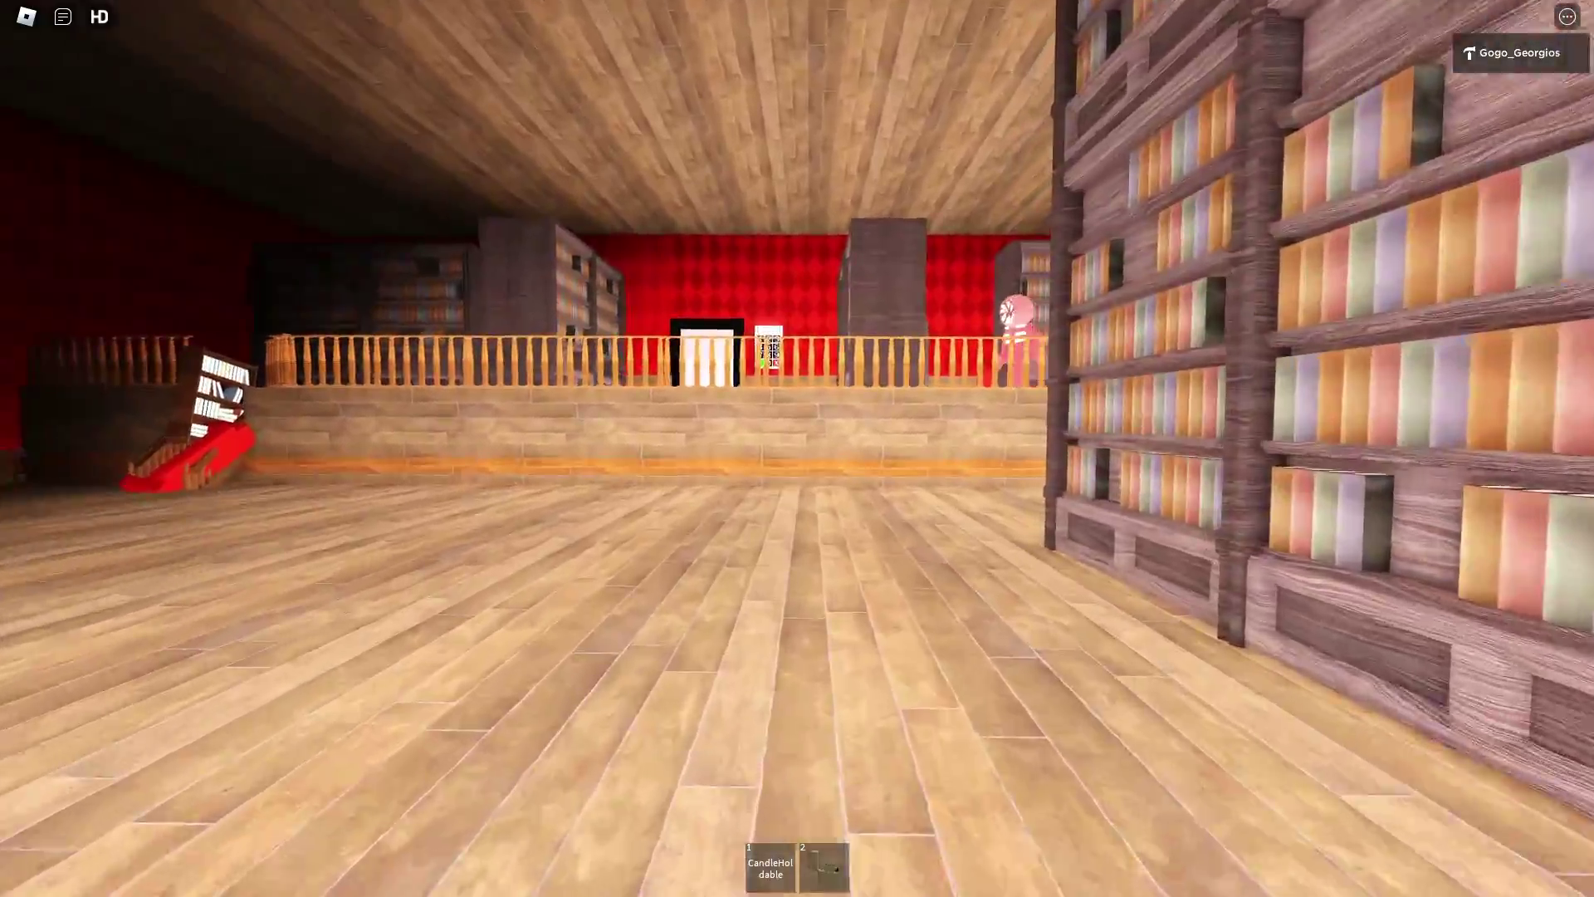
- Walk past the bookshelves along the library balcony to the red keypad wall
key(w)
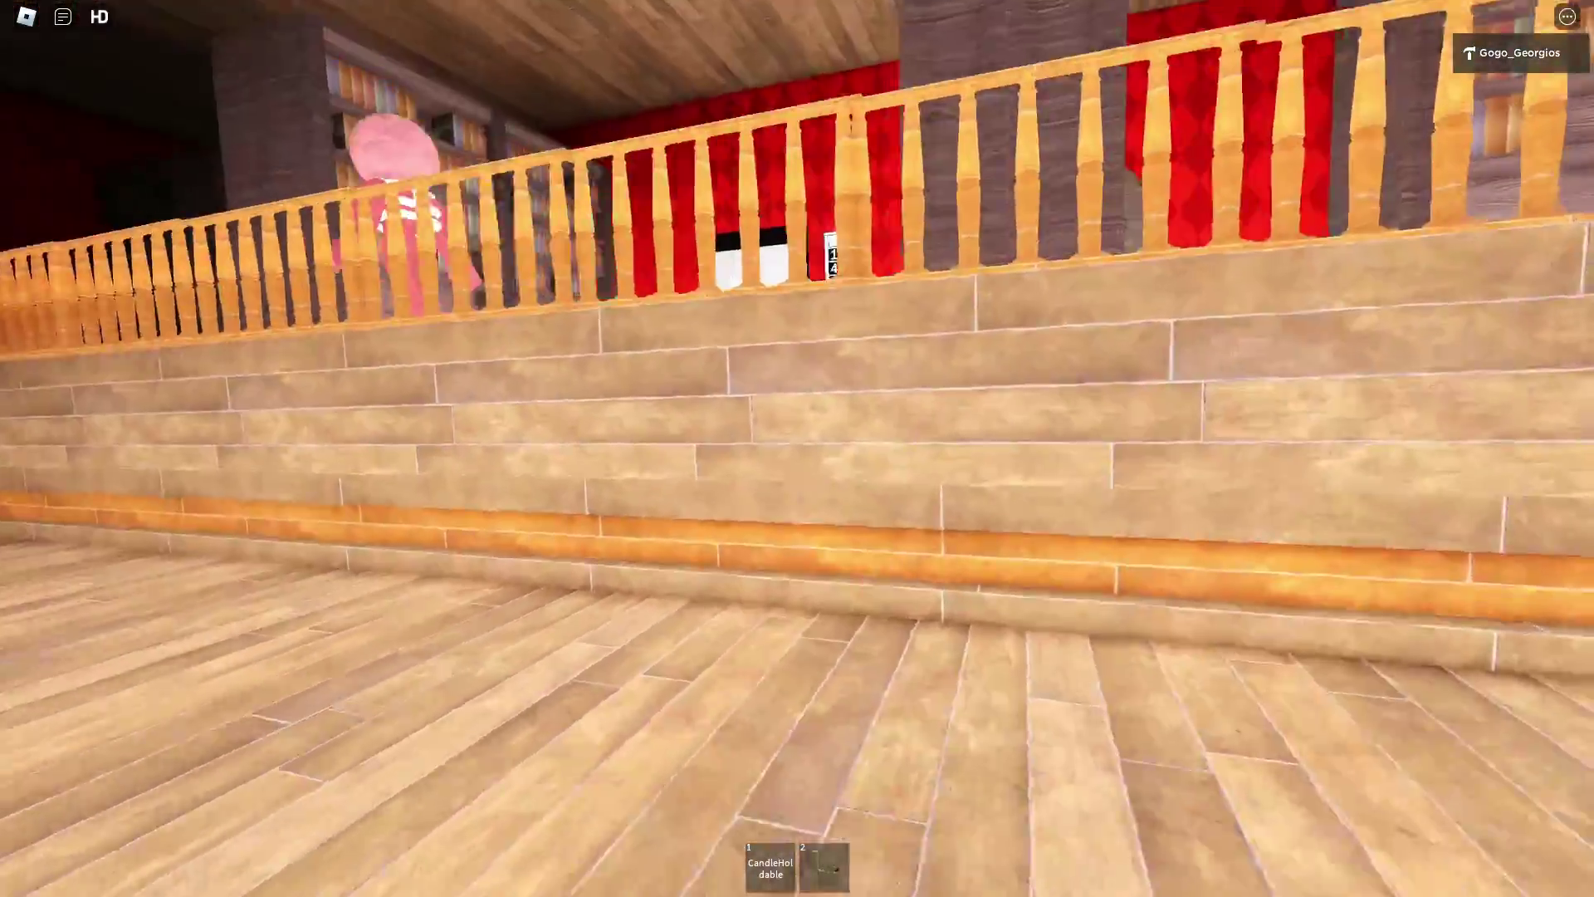
key(w)
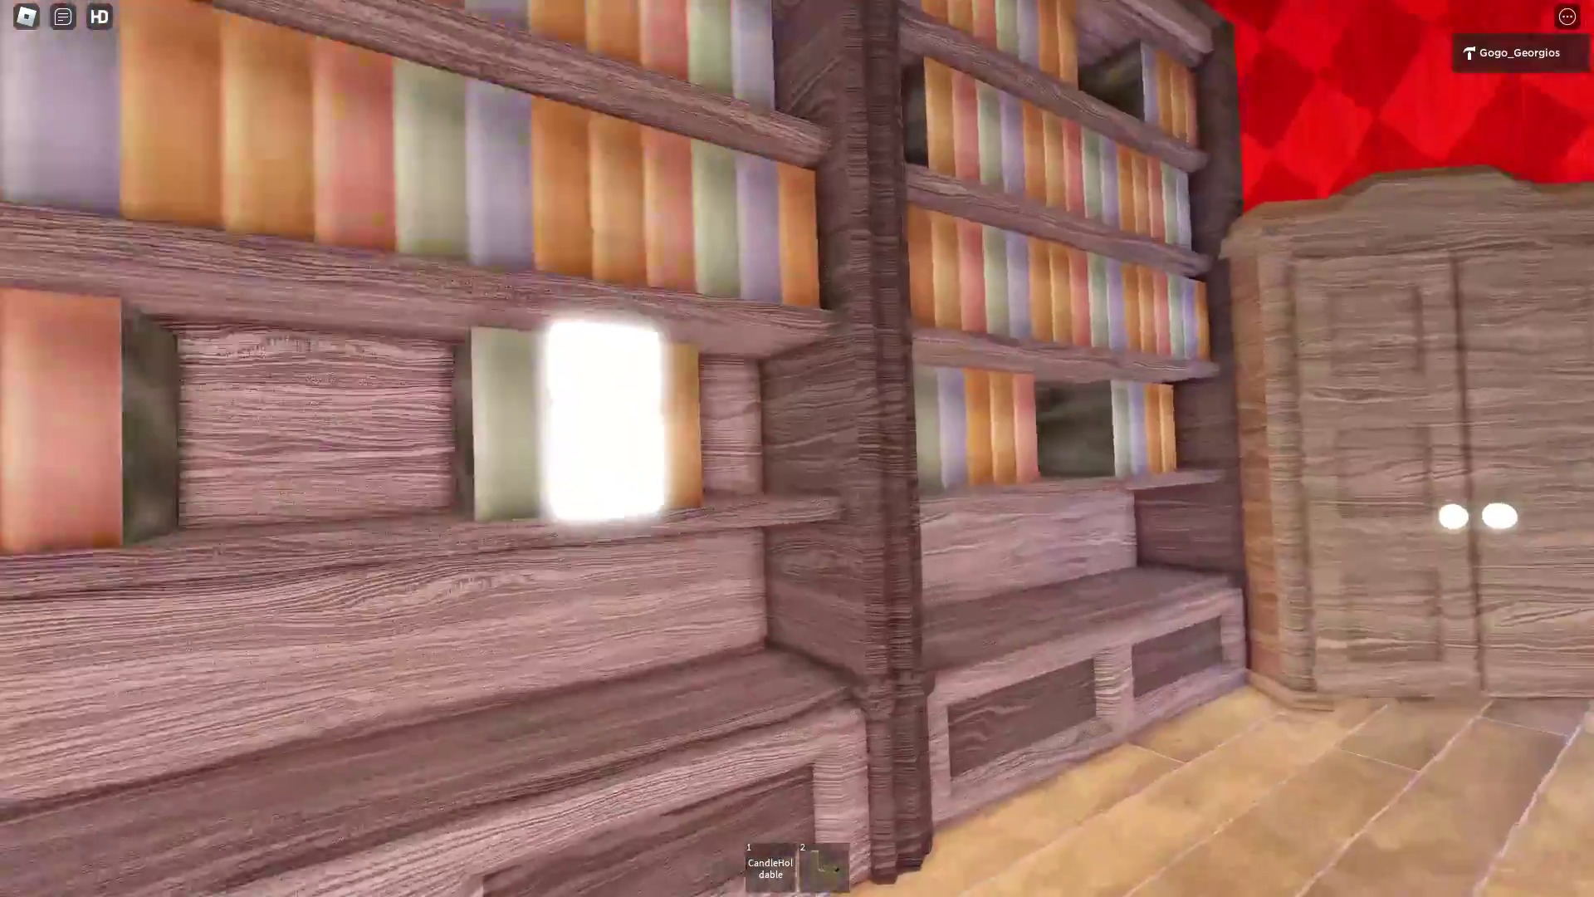
key(w)
key(w)
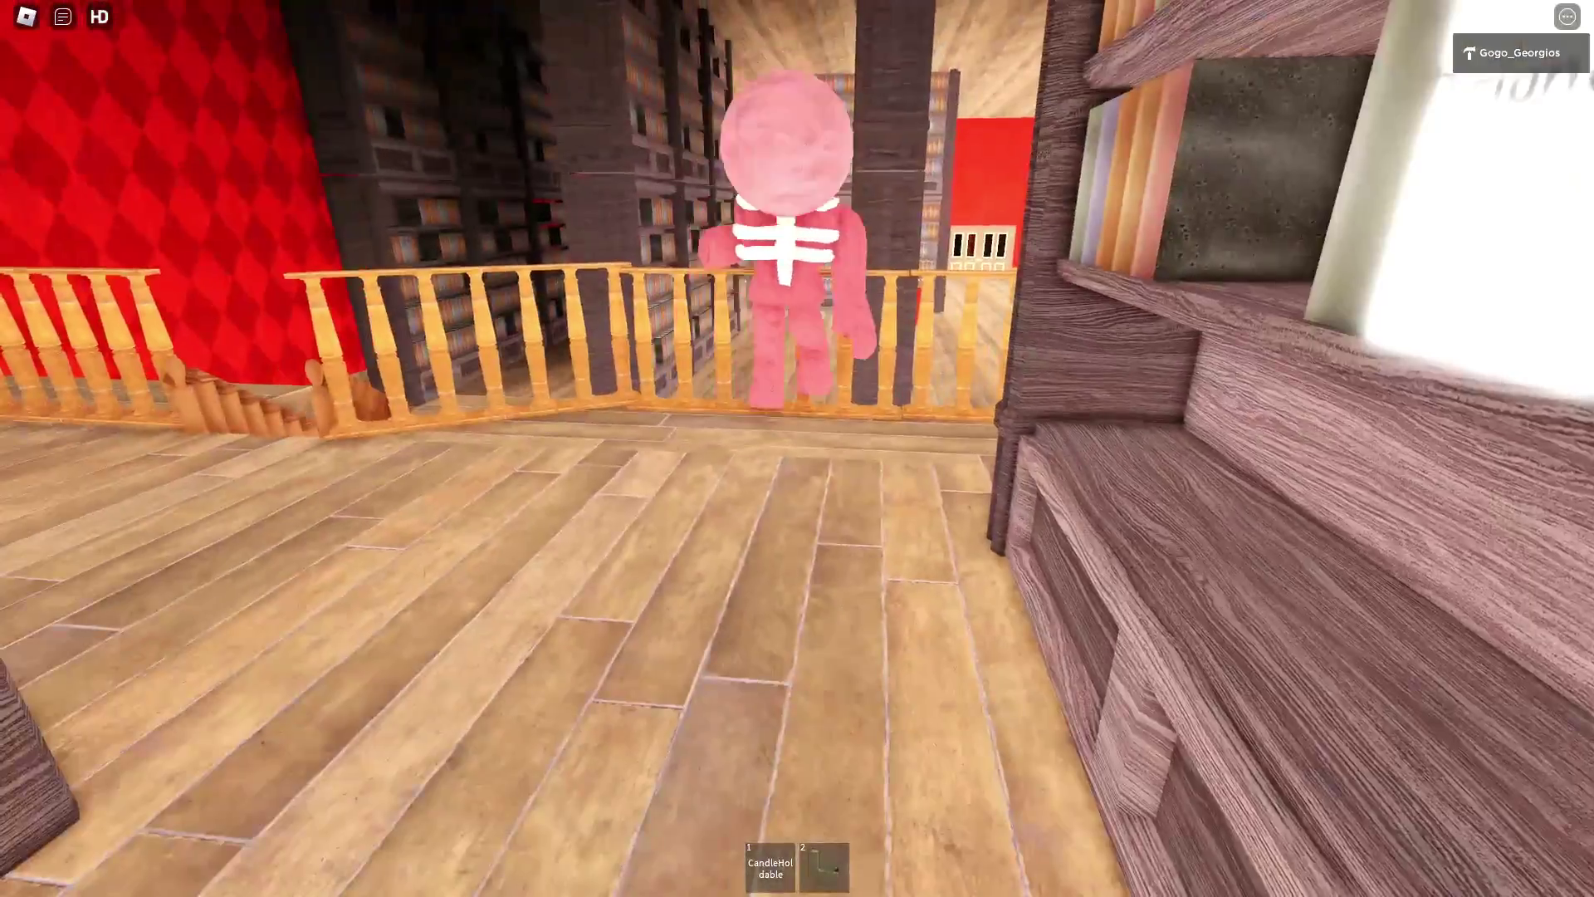
key(w)
key(w)
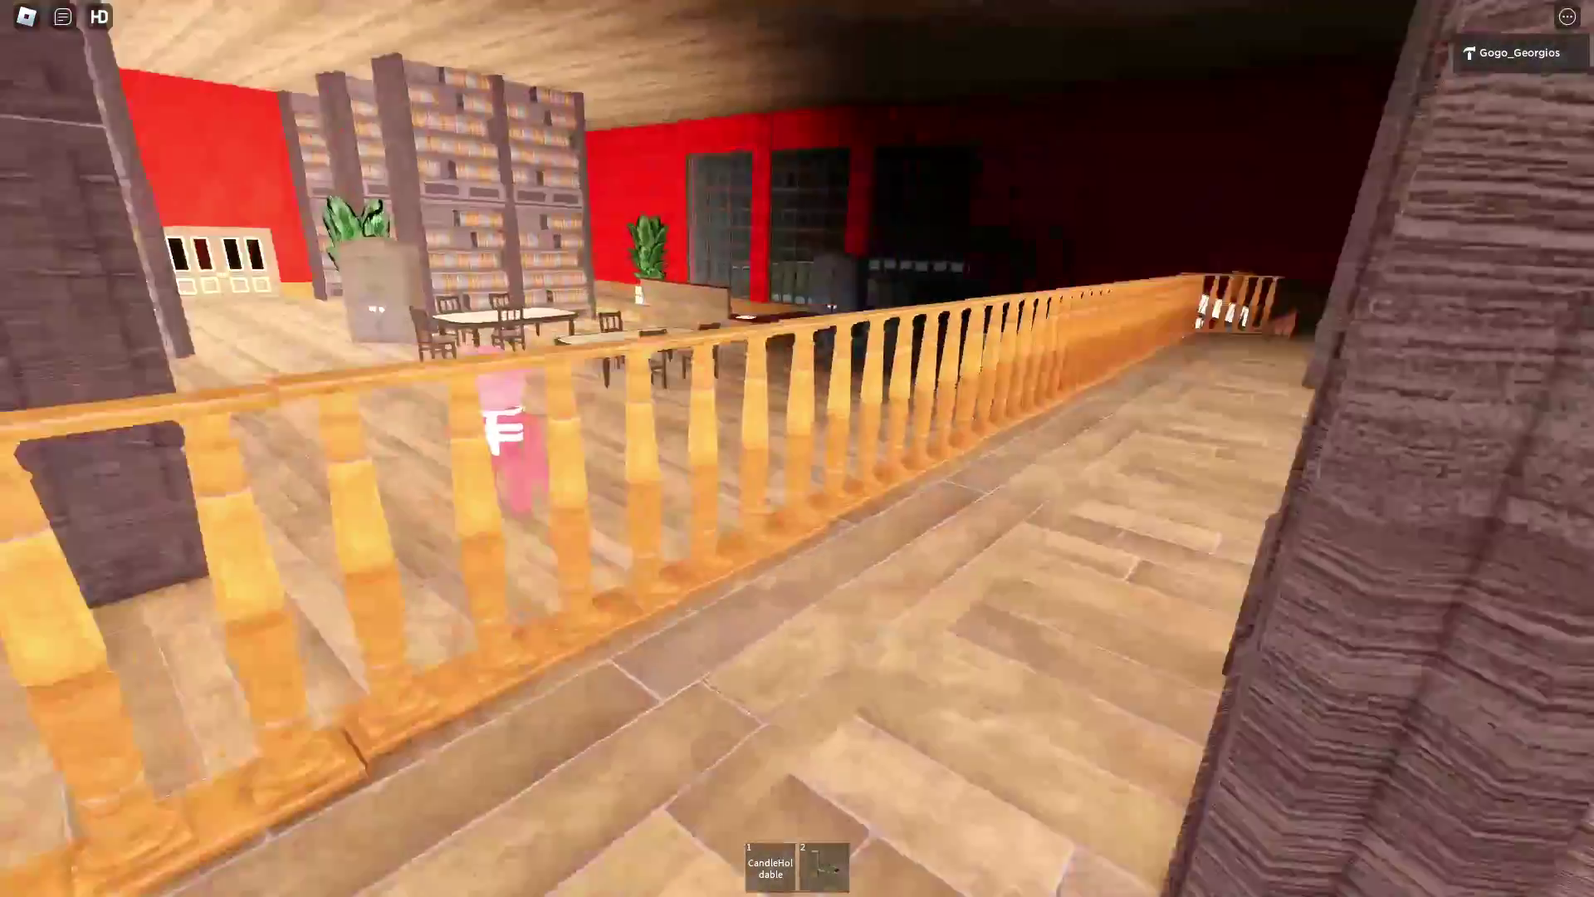
- Enter code 250 on the keypad and confirm it with the green check
drag(797, 448, 498, 448)
key(w)
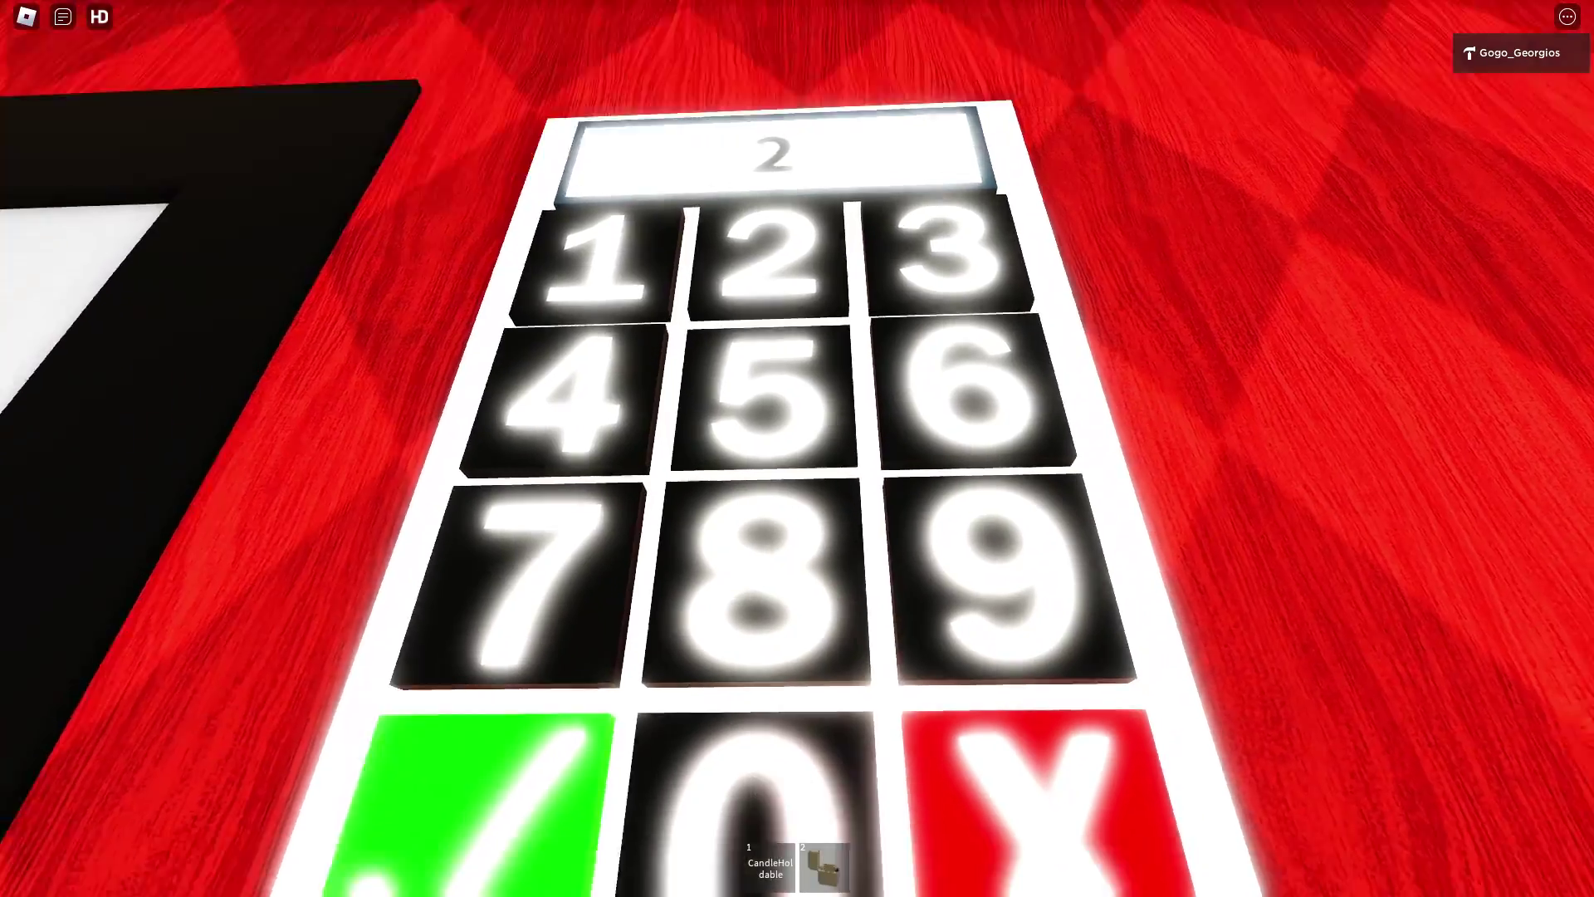
click(767, 399)
click(753, 797)
drag(797, 373, 797, 623)
click(804, 362)
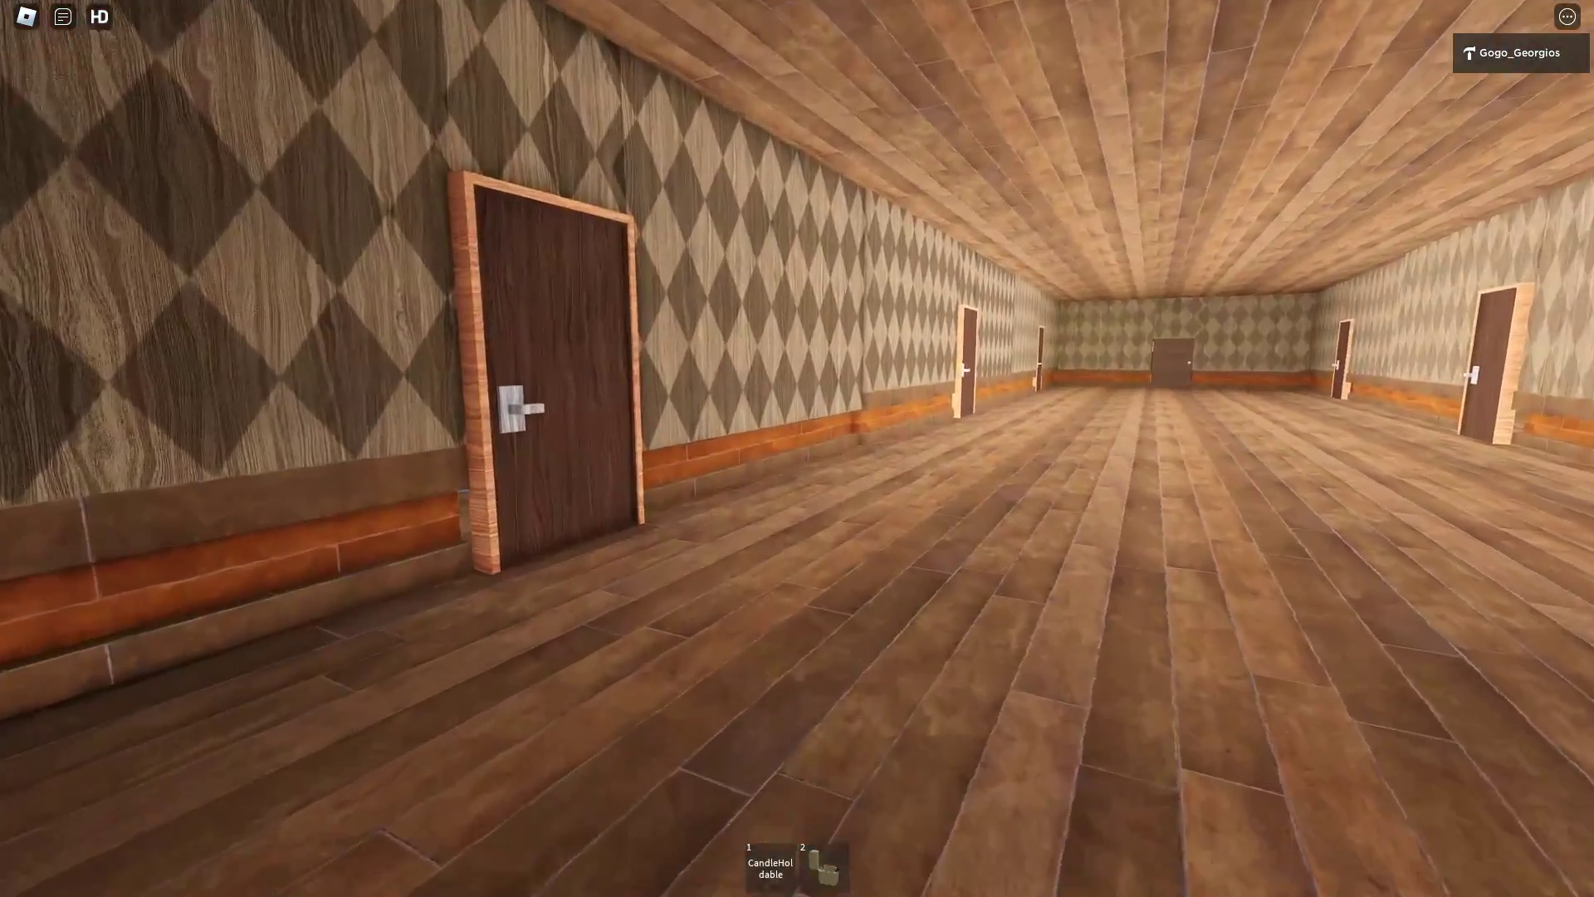
- Cross the bedroom past the nightstand and go down the lava corridor past the fireball
key(w)
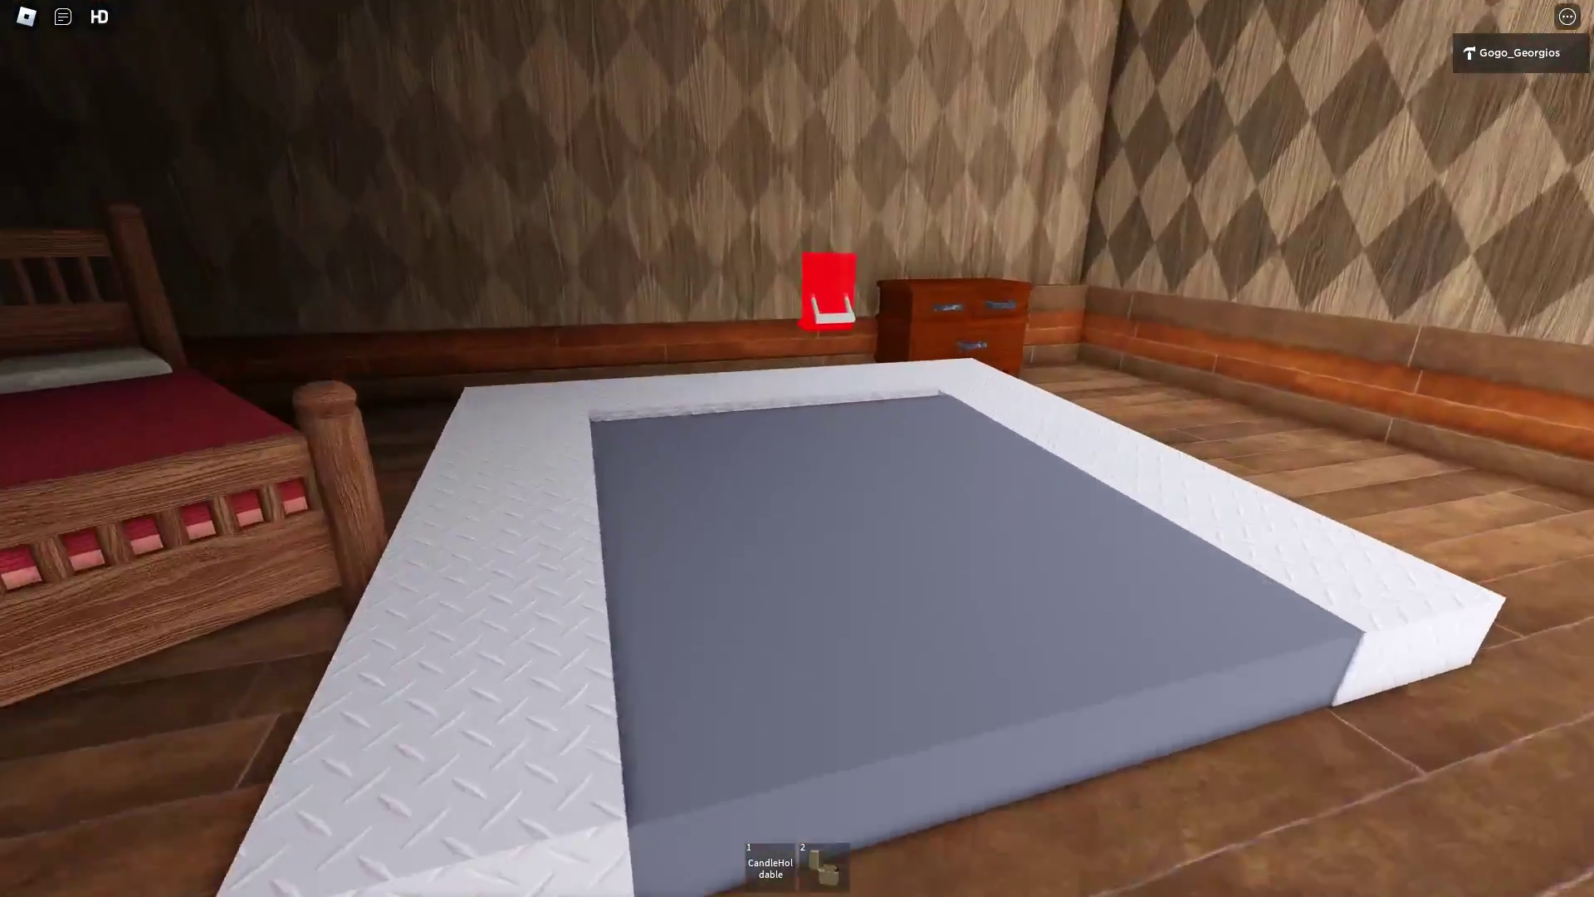
key(w)
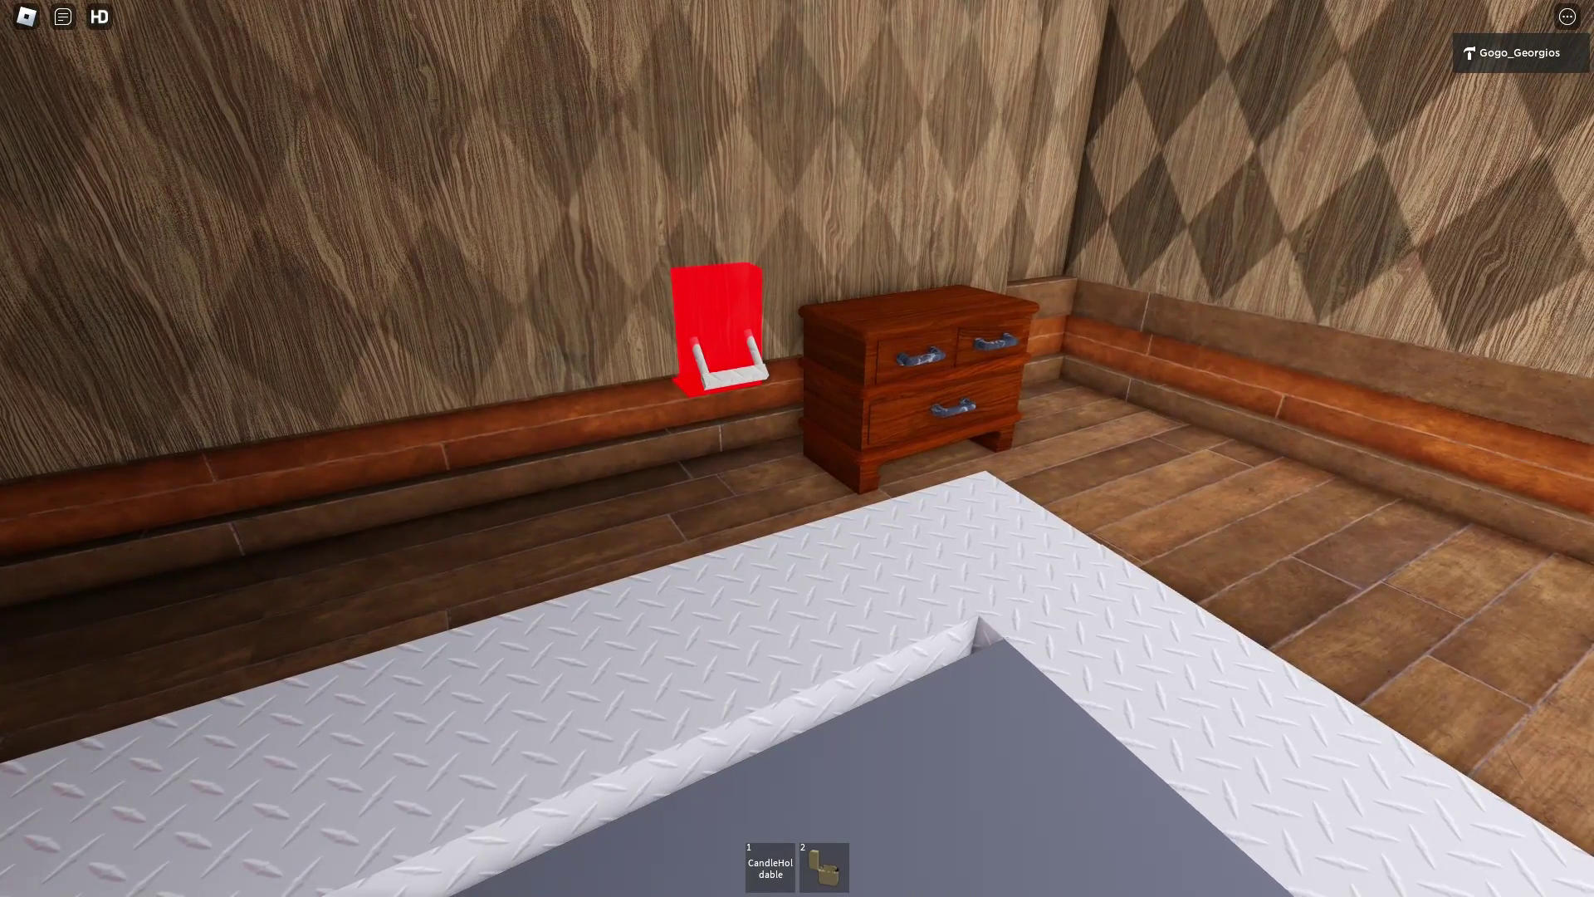
key(w)
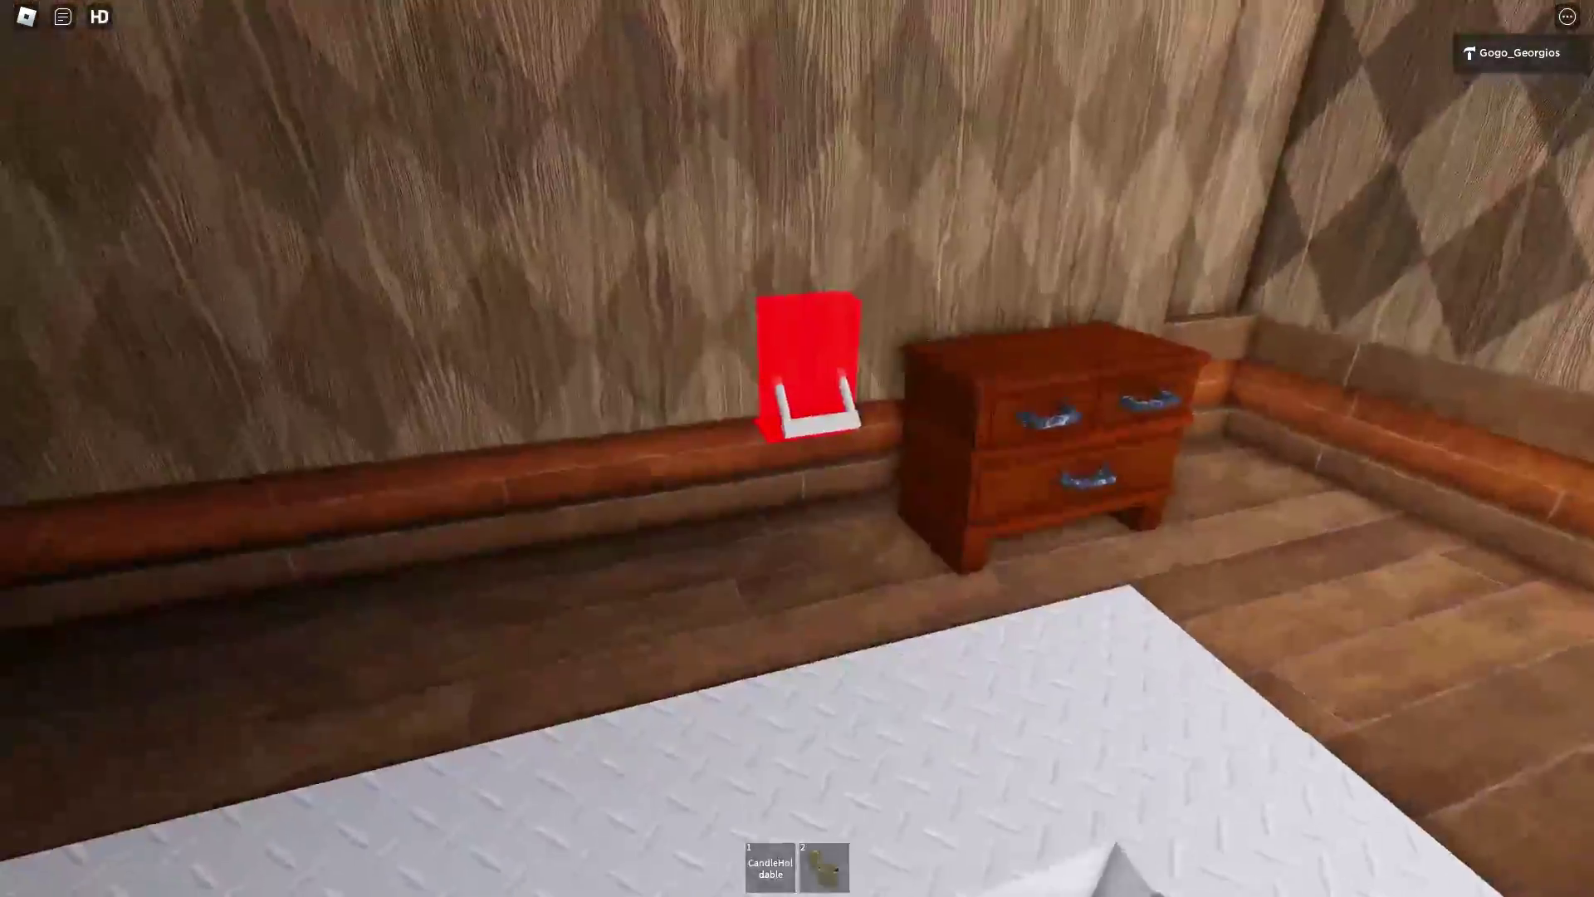
key(w)
key(w)
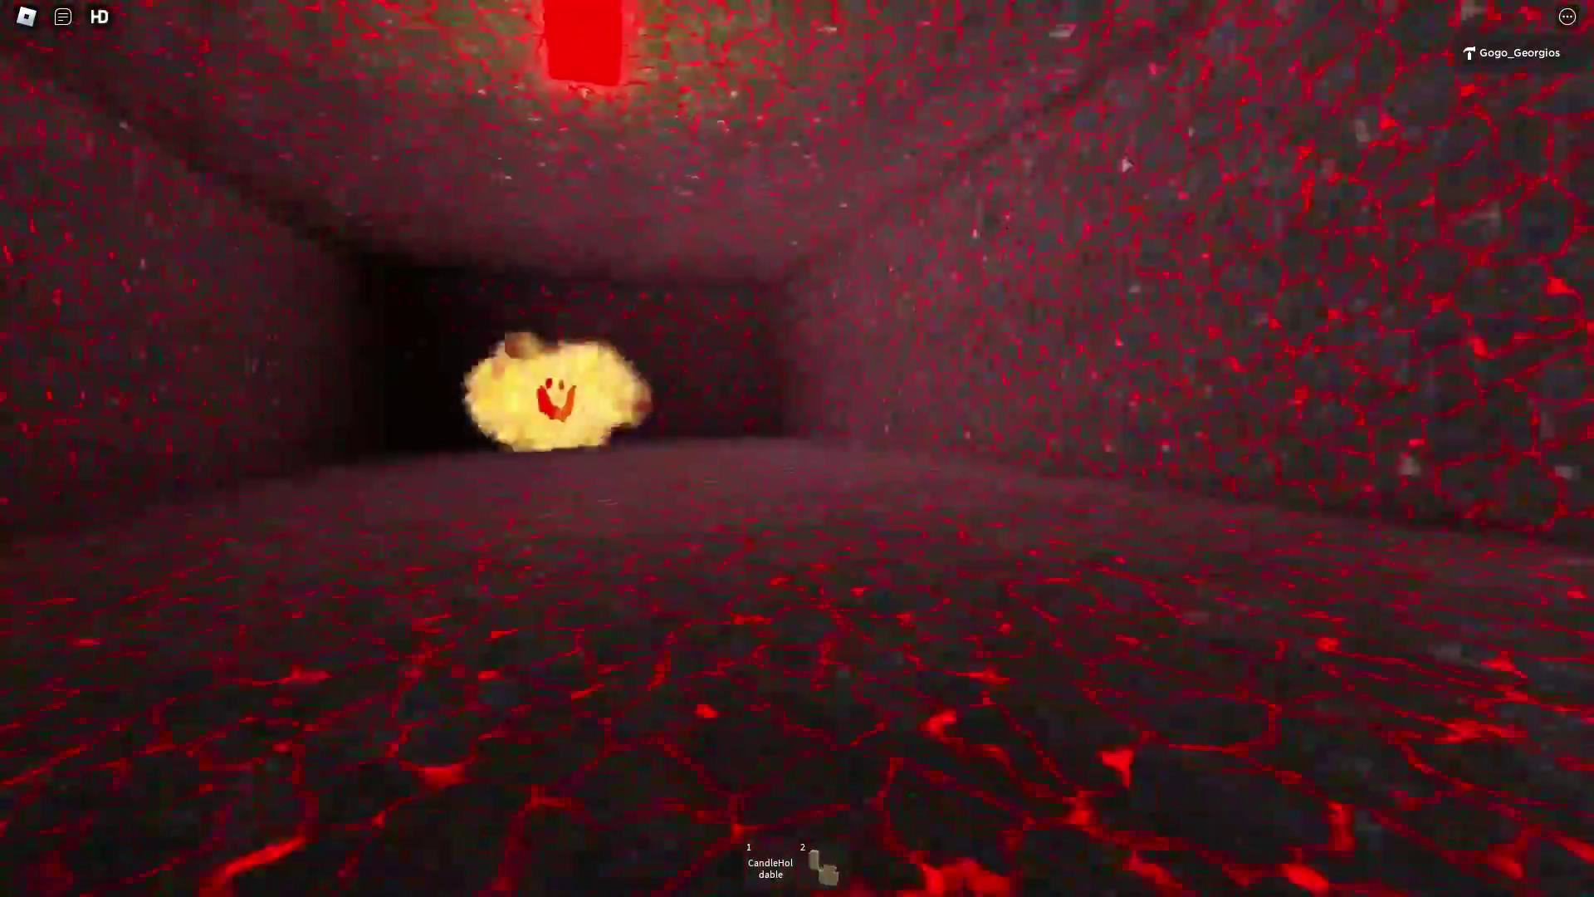
key(w)
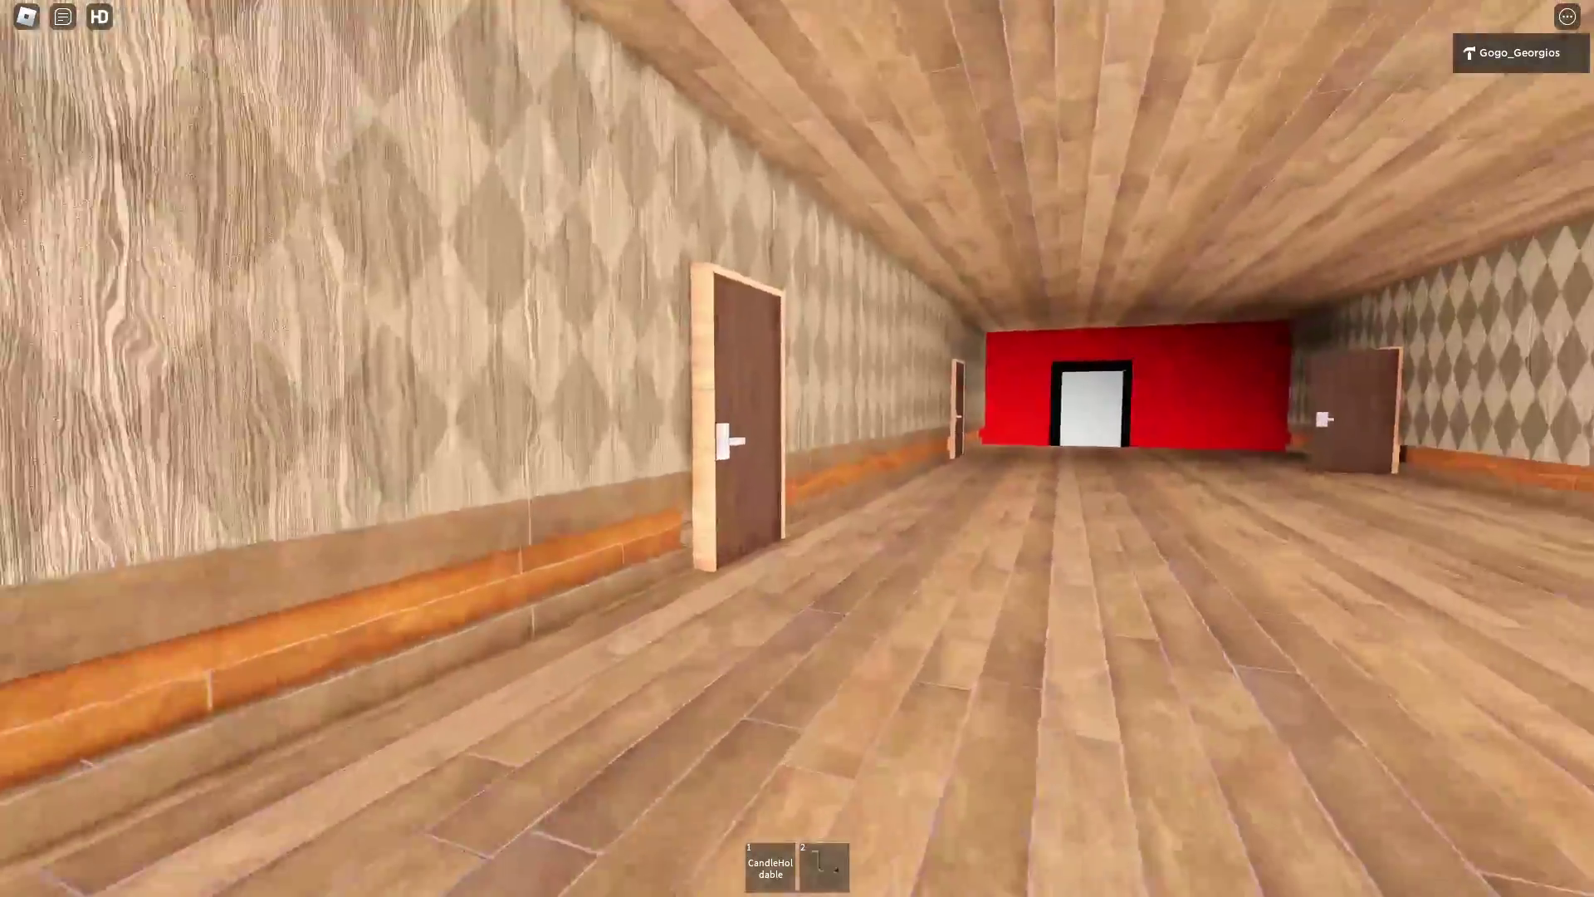
- Walk to the bedroom dresser and pick up Key2
key(w)
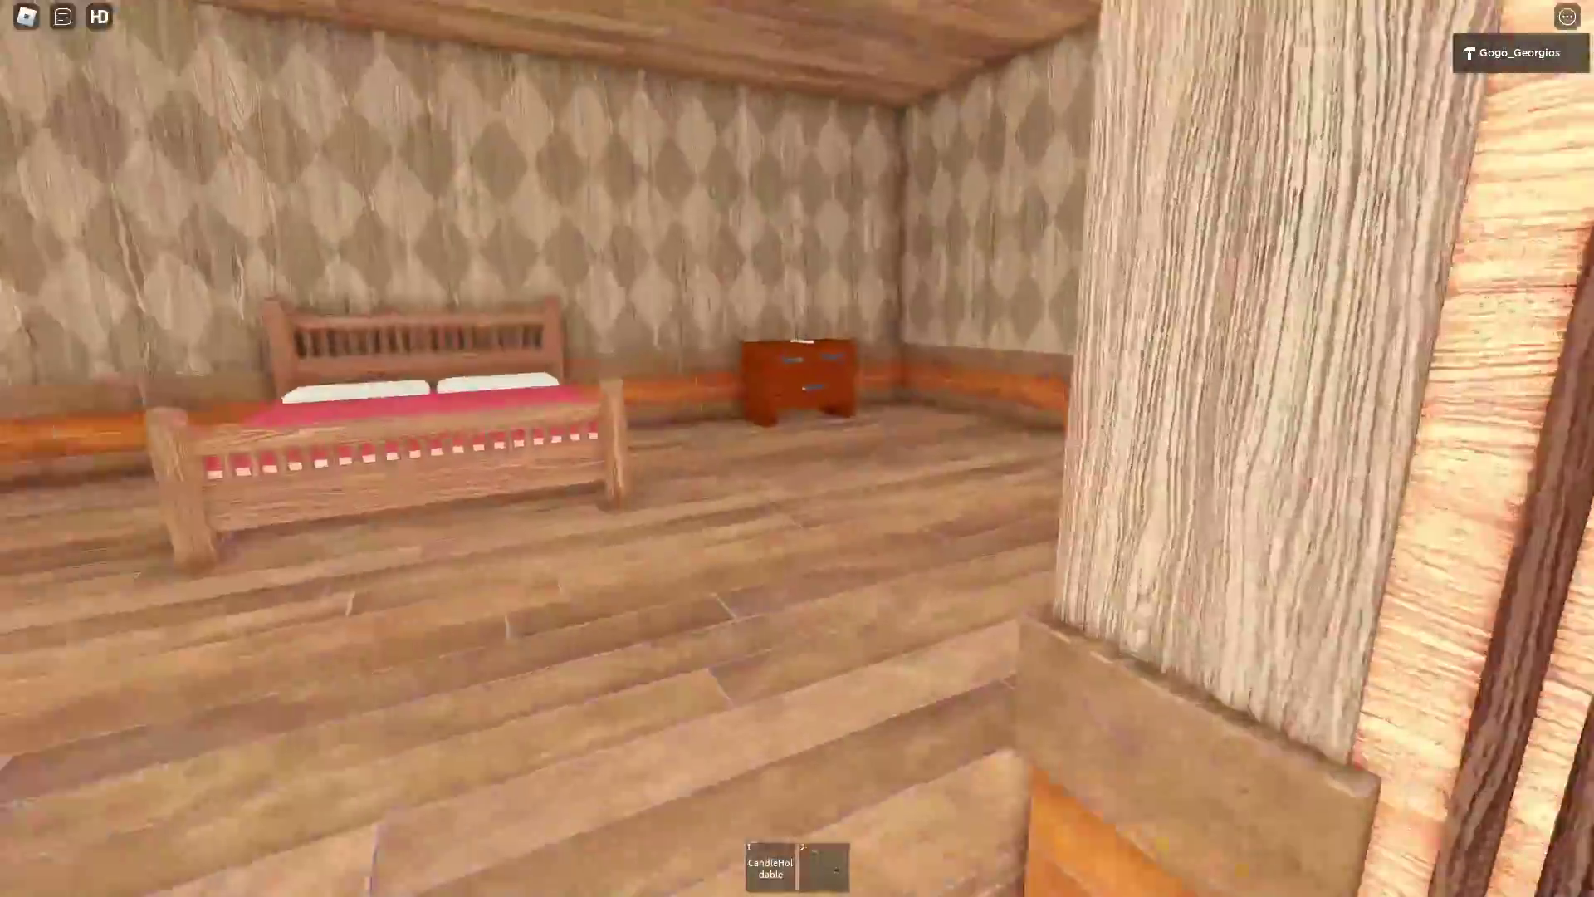
key(w)
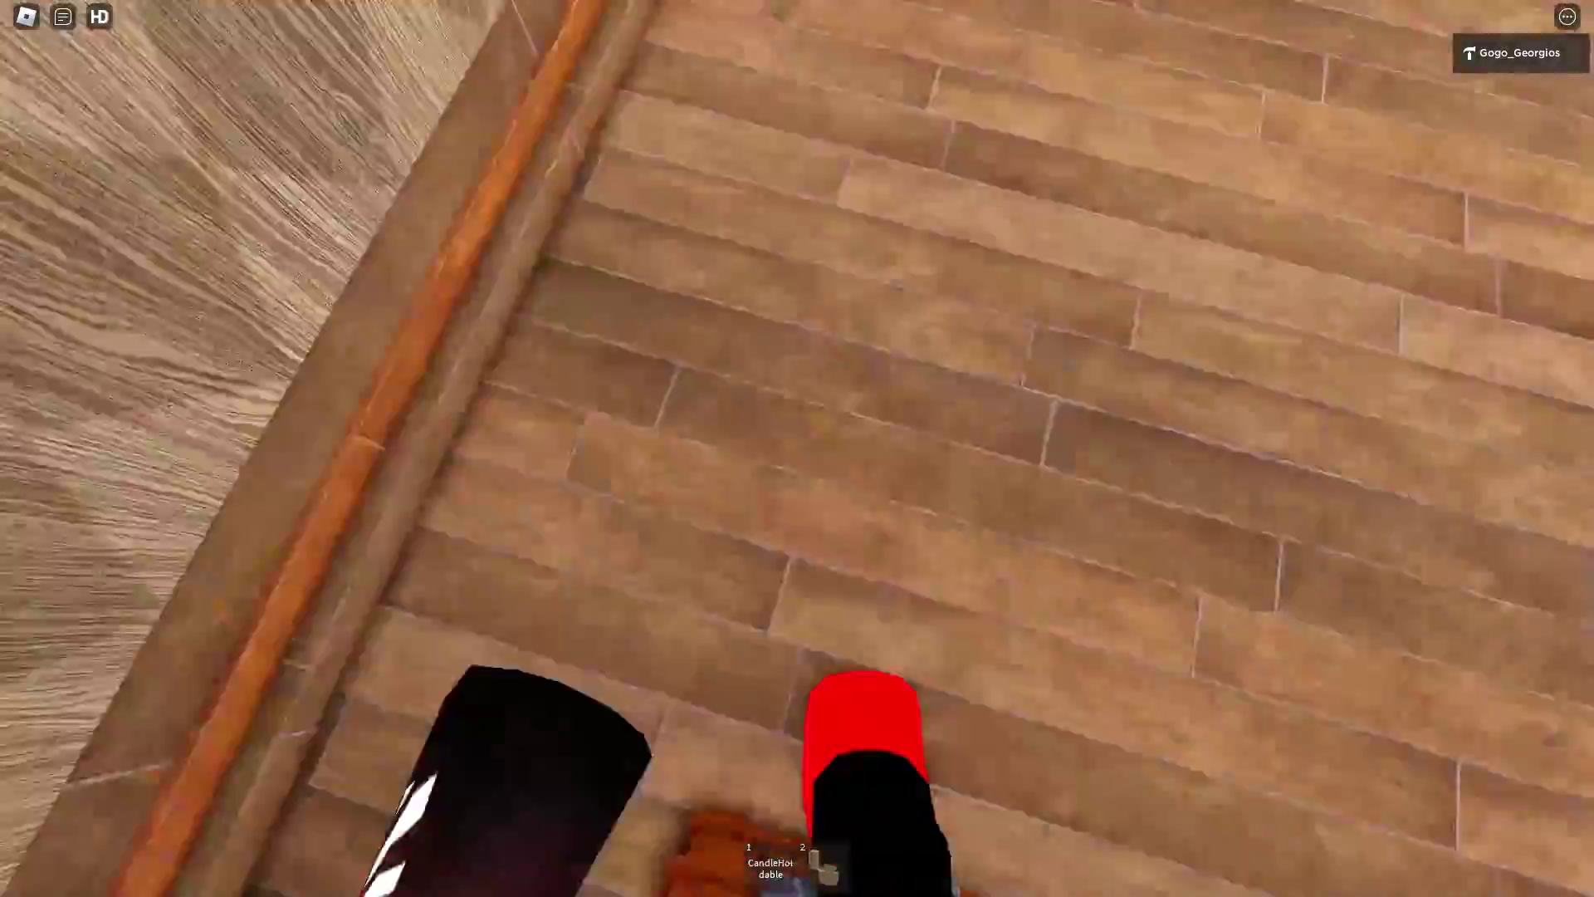
key(2)
- Cross the wallpapered room and unlock the far door with Key2
key(w)
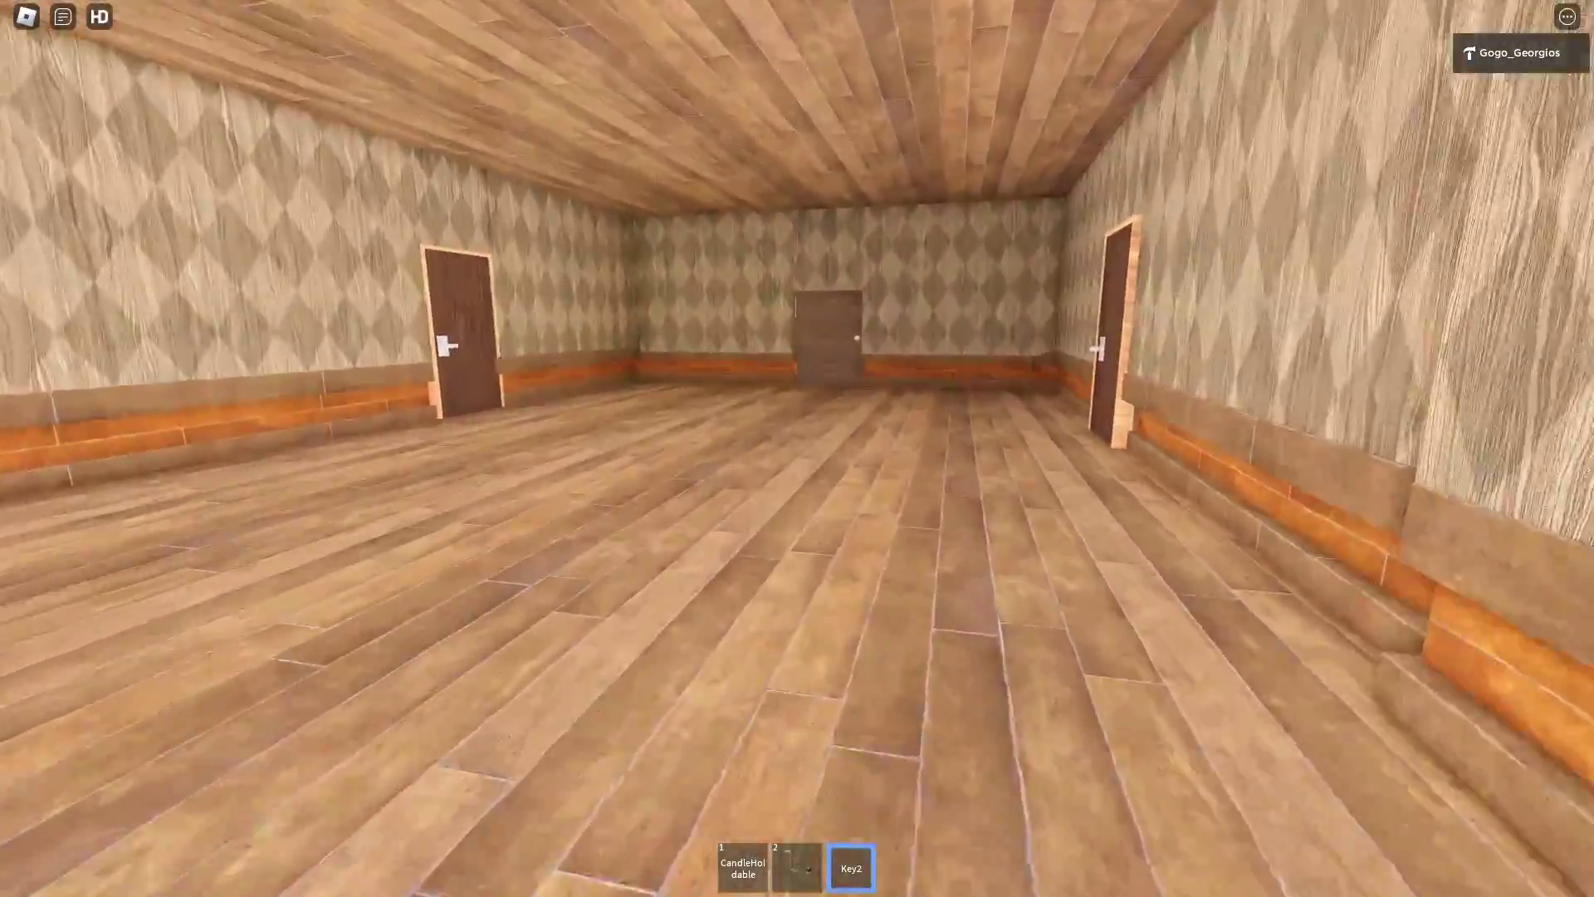
key(w)
key(w)
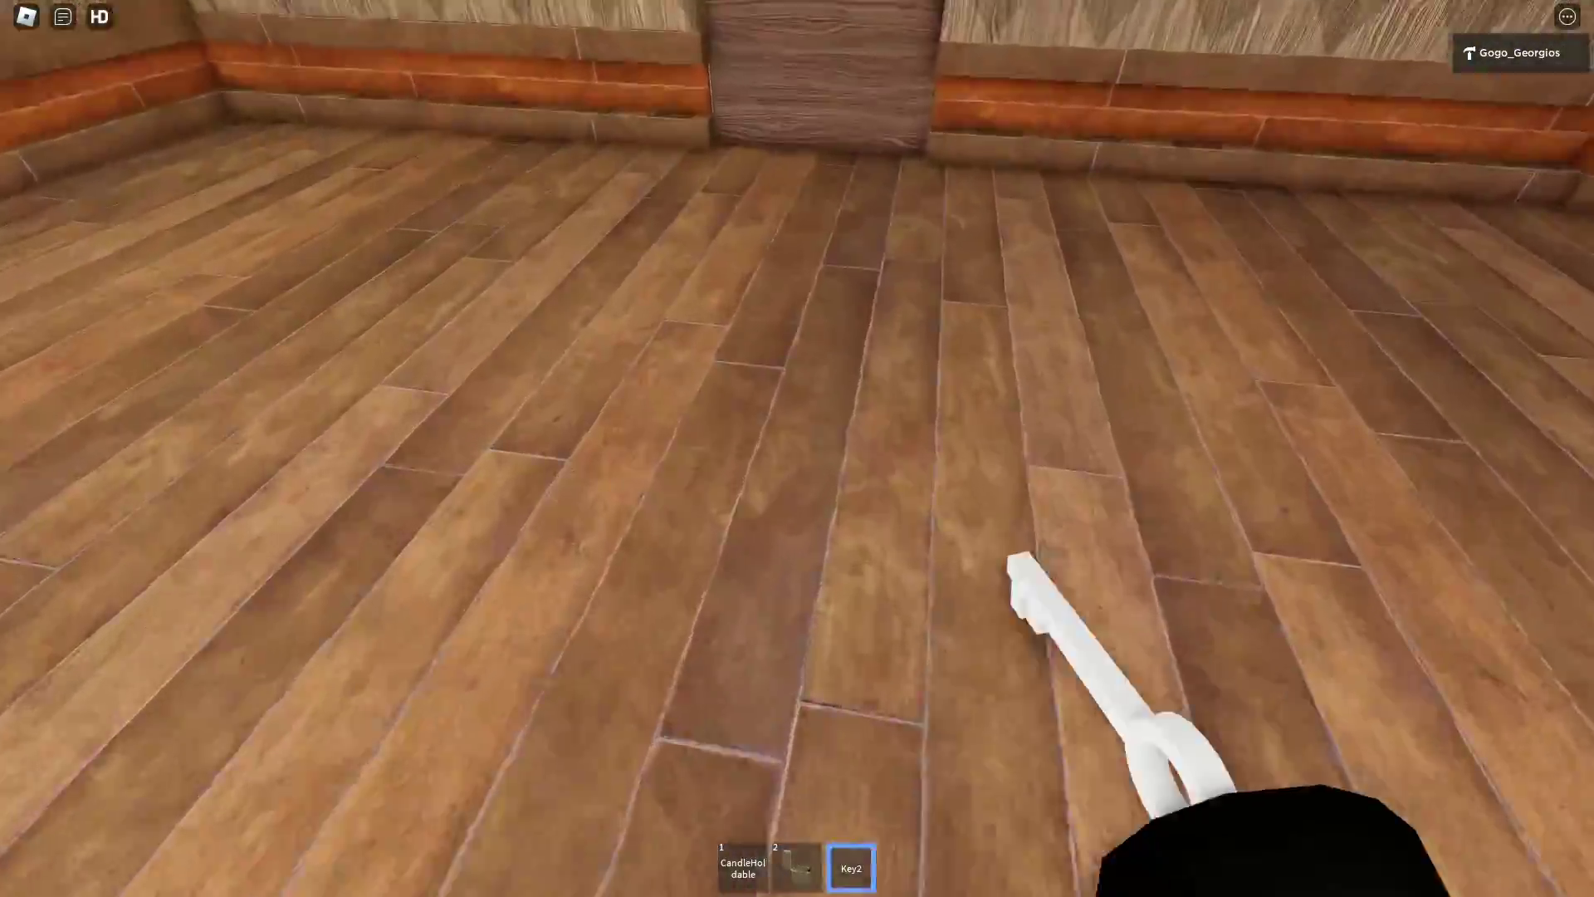
key(2)
key(e)
key(w)
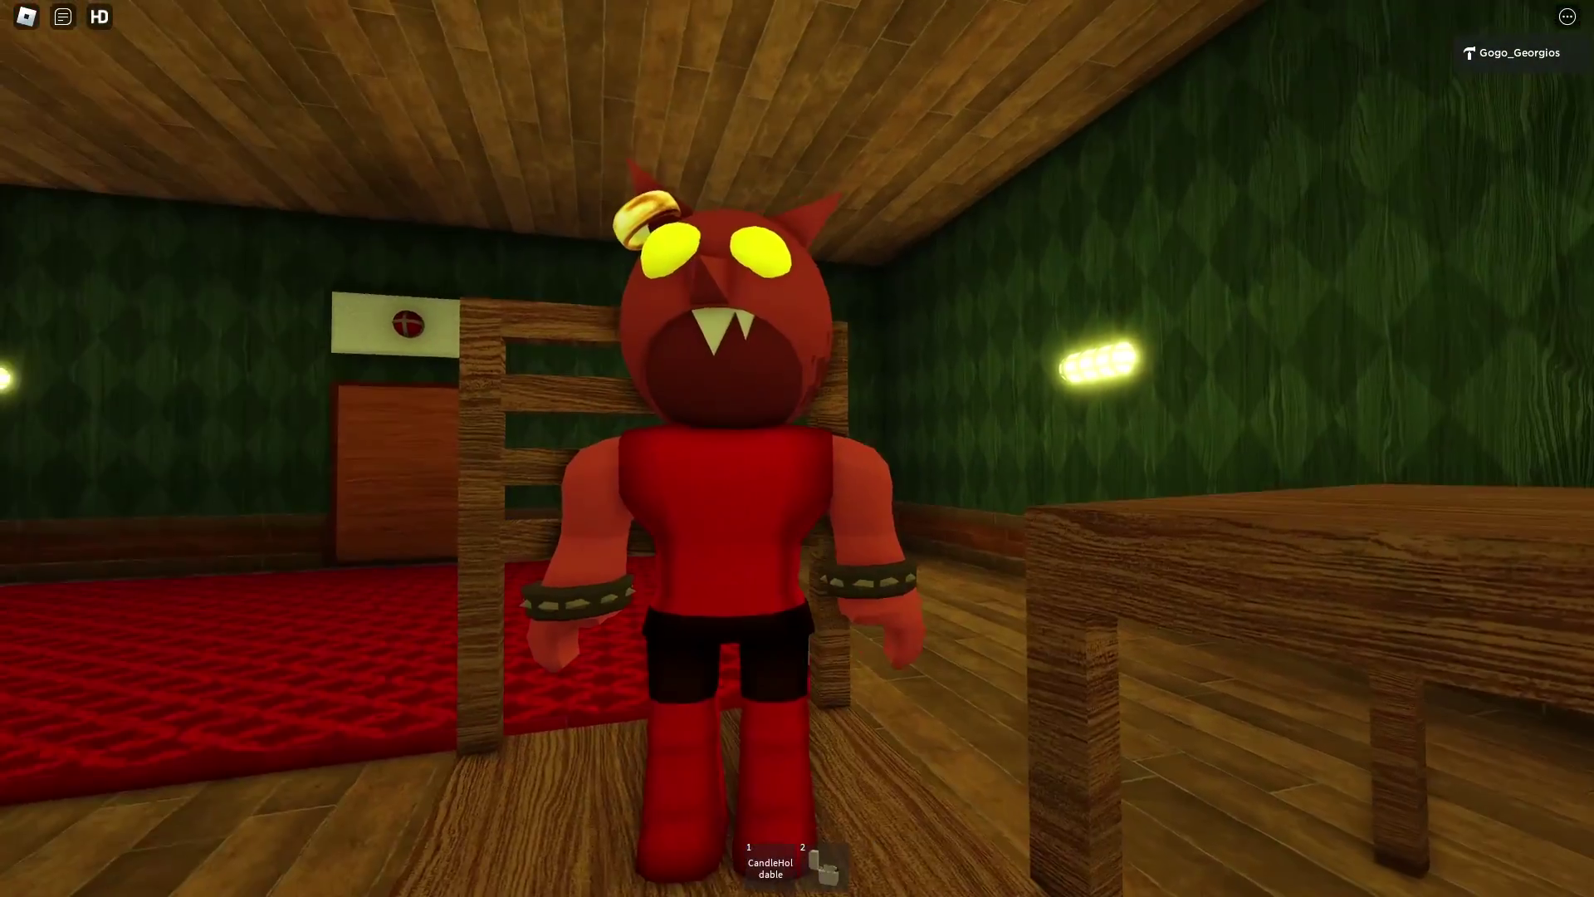
- Turn to the Jeff Shop crates and take the key from the green-lamp crate
drag(1121, 449, 498, 448)
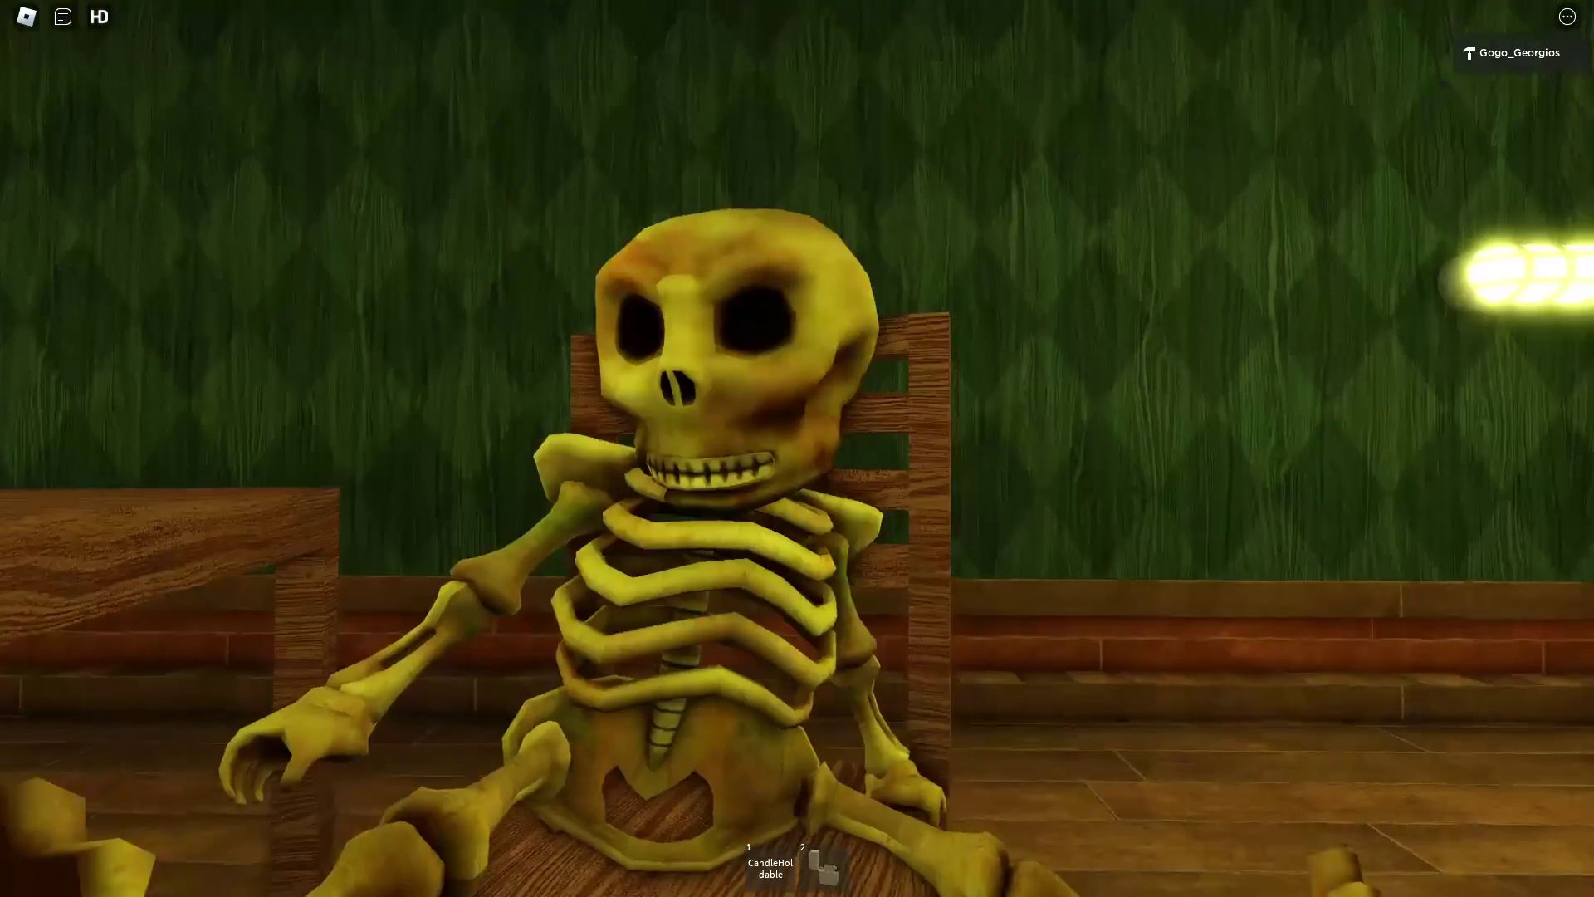
drag(1120, 448, 373, 448)
key(w)
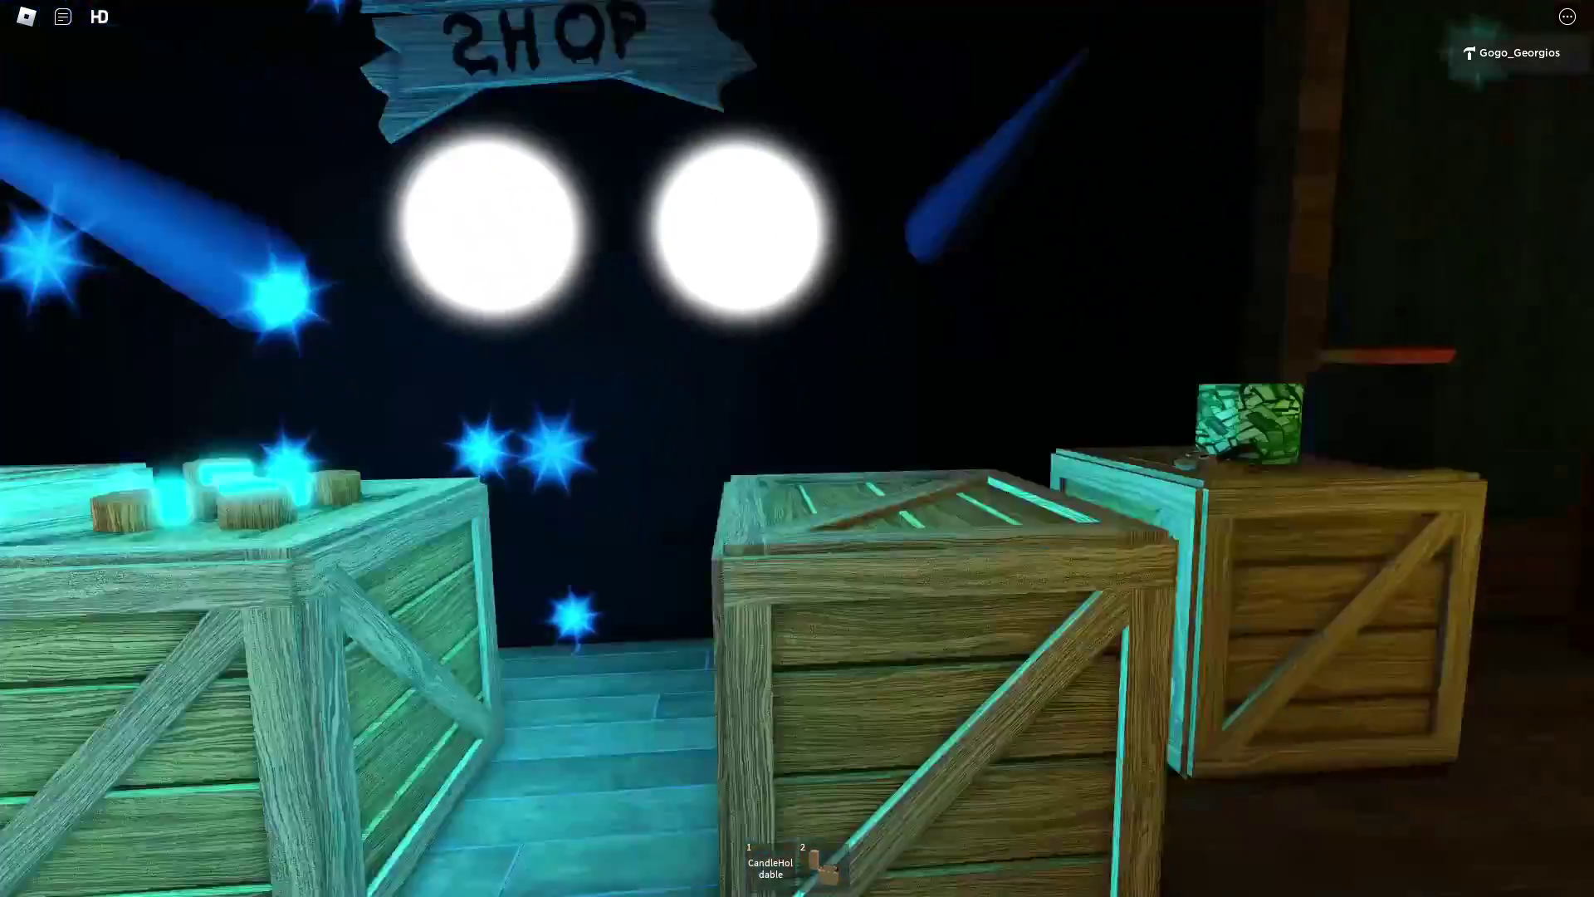
key(w)
drag(797, 373, 498, 623)
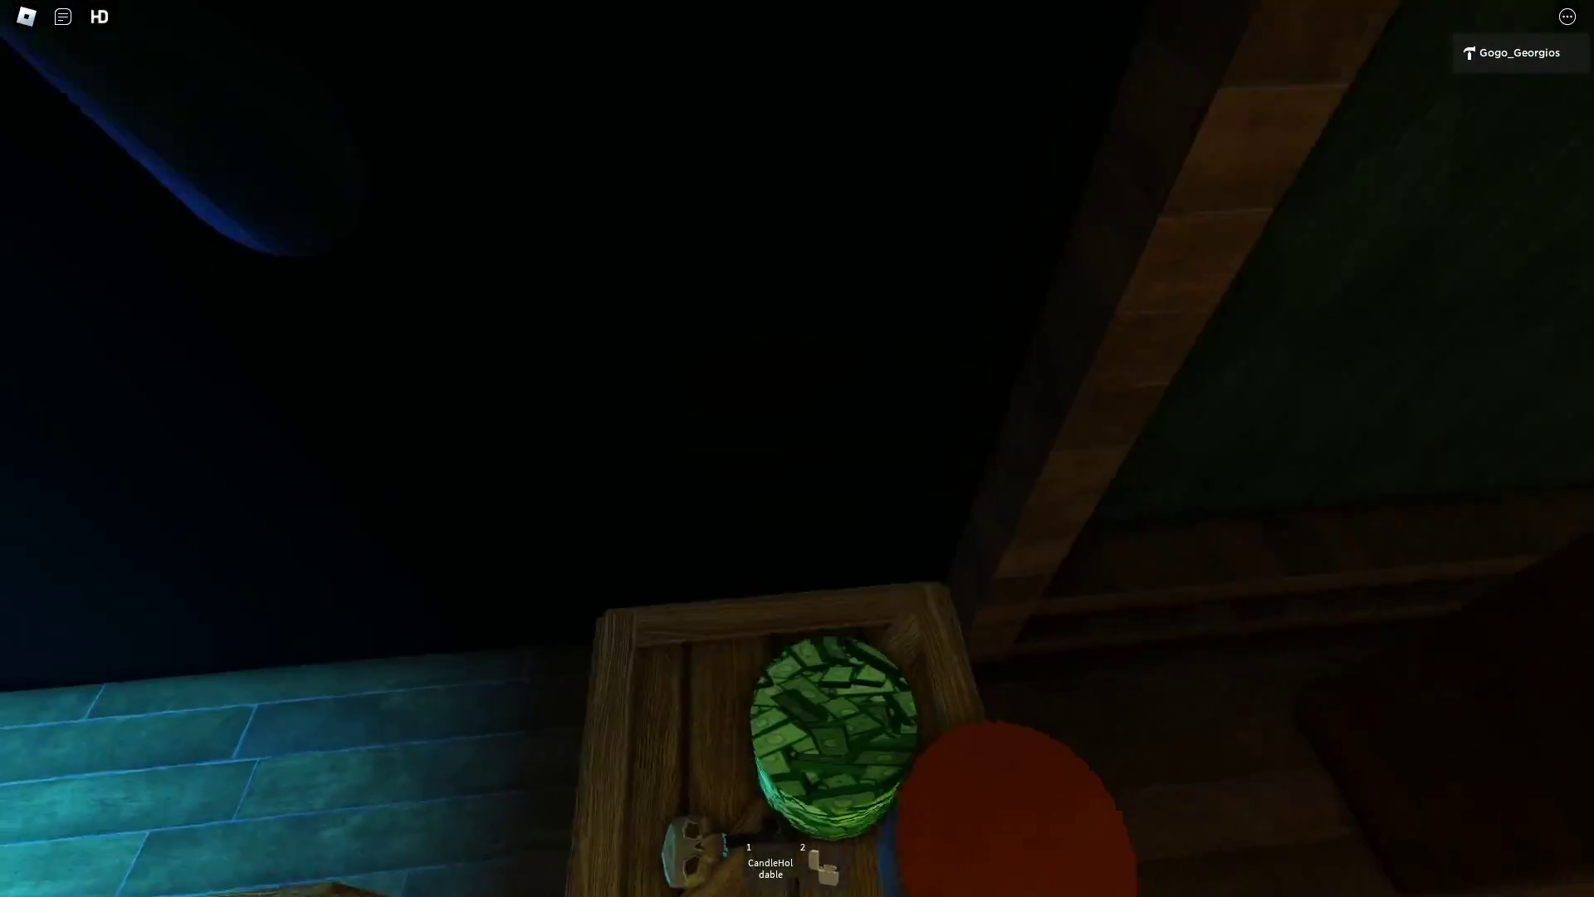
key(3)
- Climb around the crates and pick up the Hyperlaser Gun
drag(797, 449, 375, 448)
key(w)
mouse_move(797, 374)
mouse_down()
mouse_move(798, 623)
mouse_move(797, 373)
mouse_up()
key(w)
key(w)
mouse_move(798, 498)
mouse_down()
mouse_move(798, 249)
mouse_move(797, 622)
mouse_up()
drag(797, 449, 623, 561)
key(w)
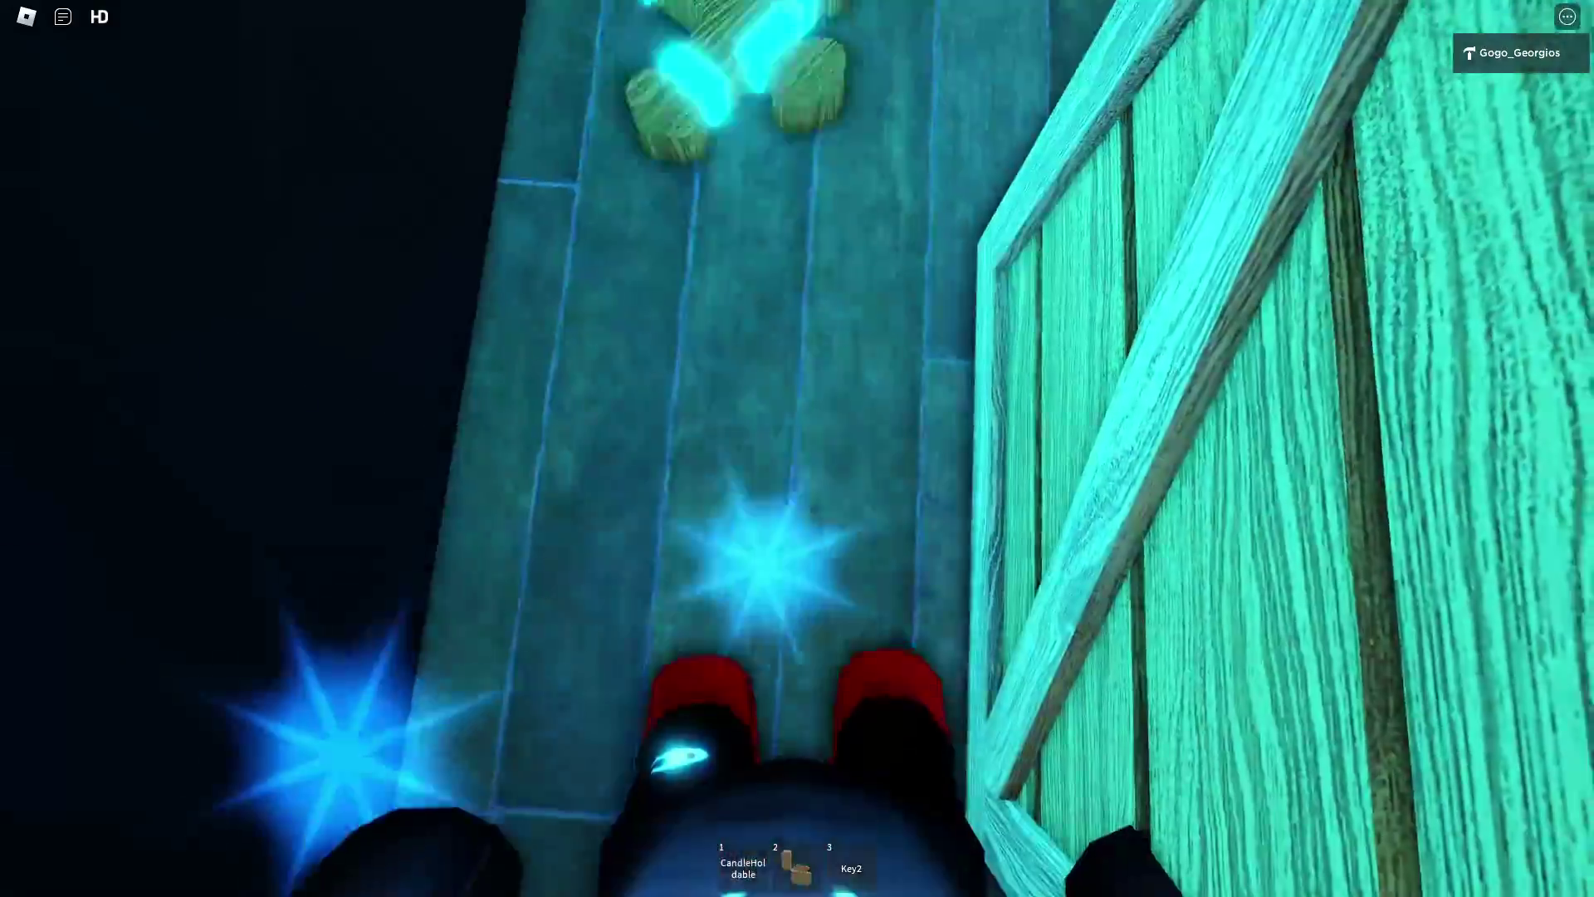
drag(797, 561, 871, 374)
key(w)
- Take the lighter from the top of a crate and hold it
drag(797, 623, 798, 312)
key(3)
key(w)
key(space)
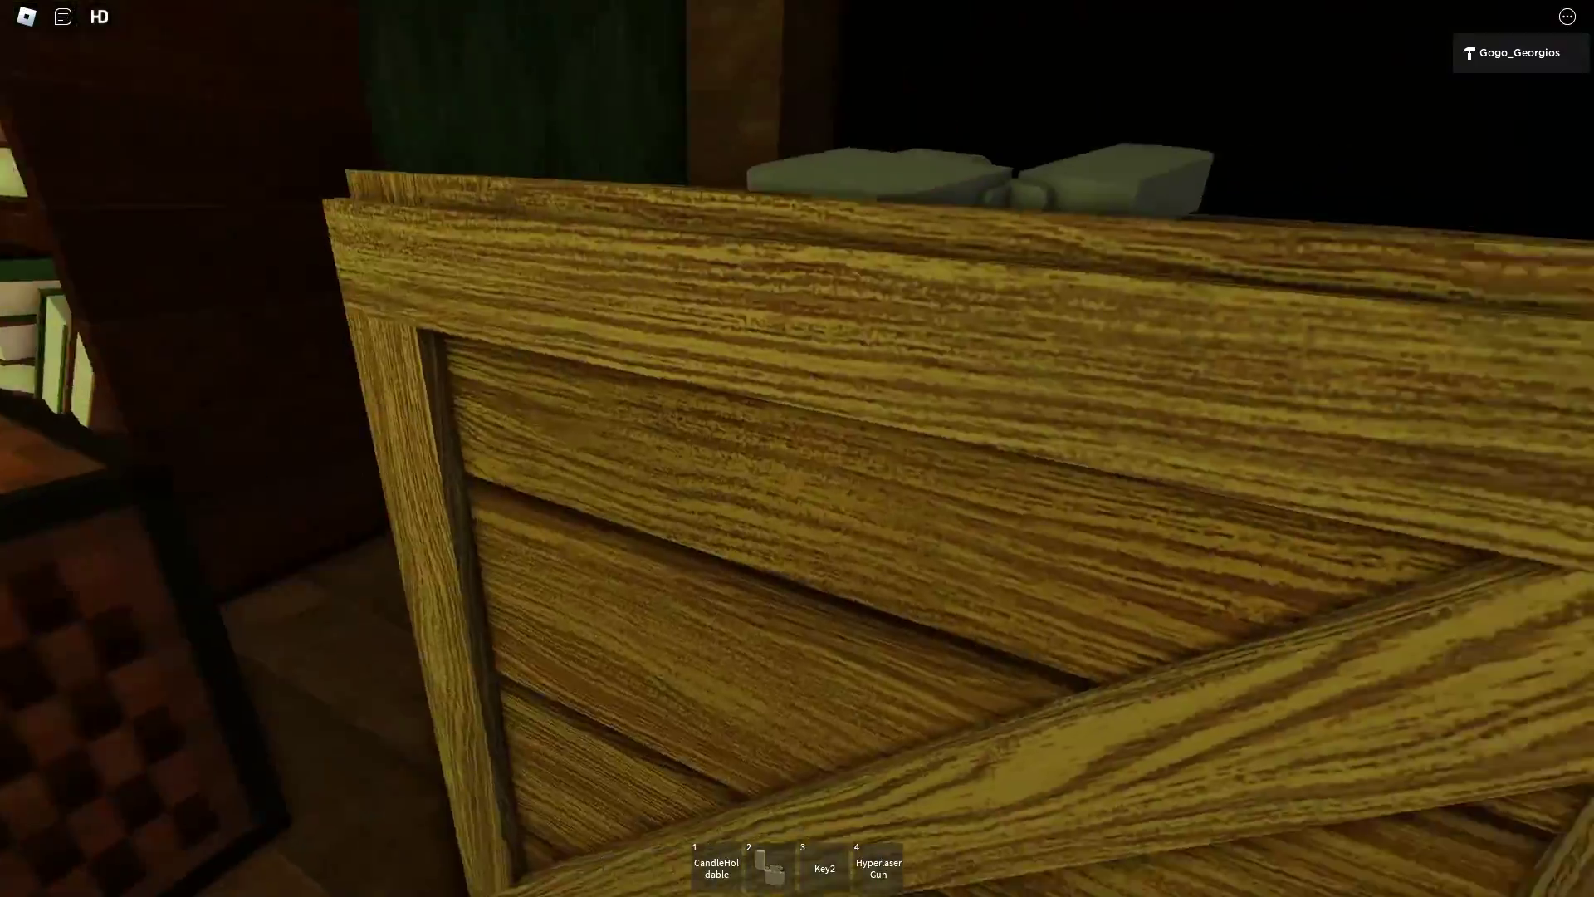
click(710, 661)
key(5)
- Cross the red carpet to the door while holding the candle
drag(797, 449, 998, 249)
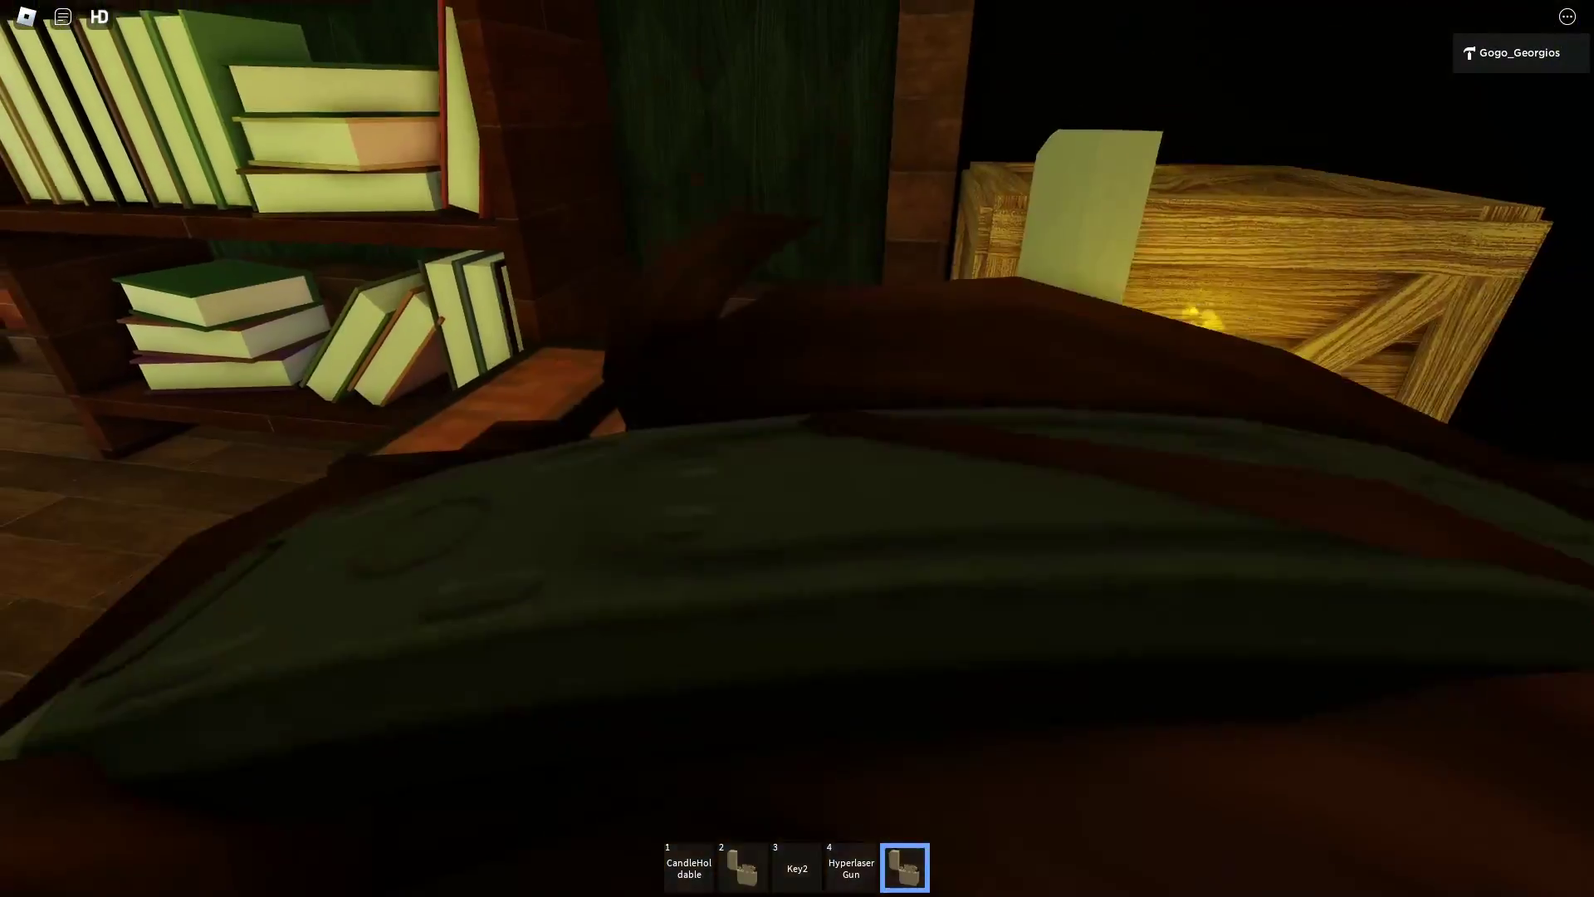
scroll(797, 448, down, 3)
scroll(797, 448, up, 3)
drag(797, 449, 374, 449)
key(w)
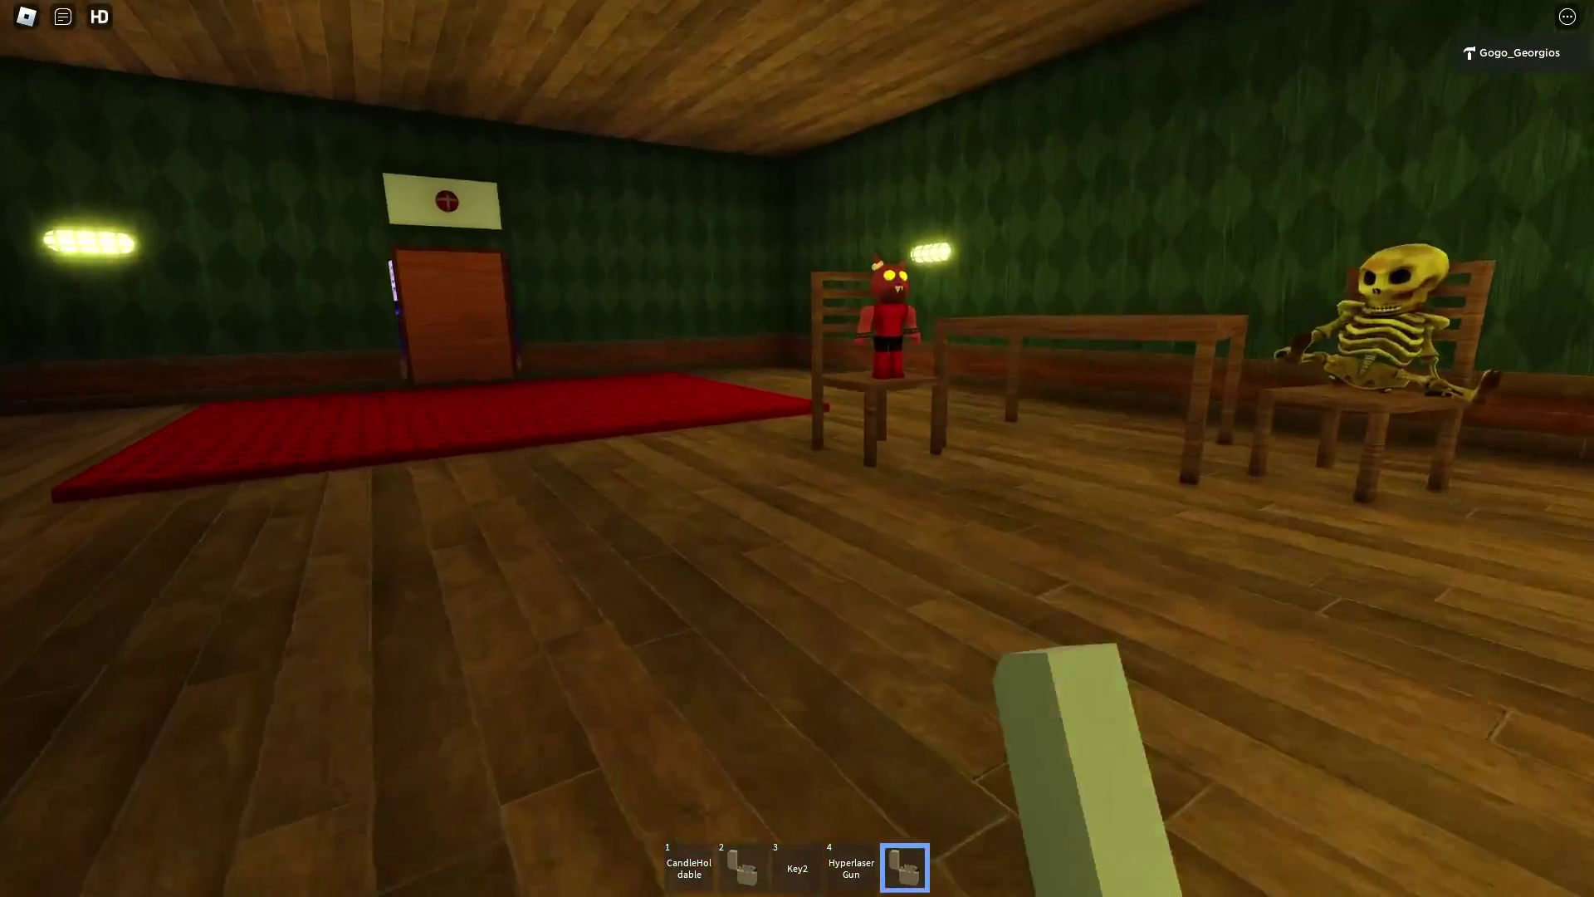
key(w)
key(2)
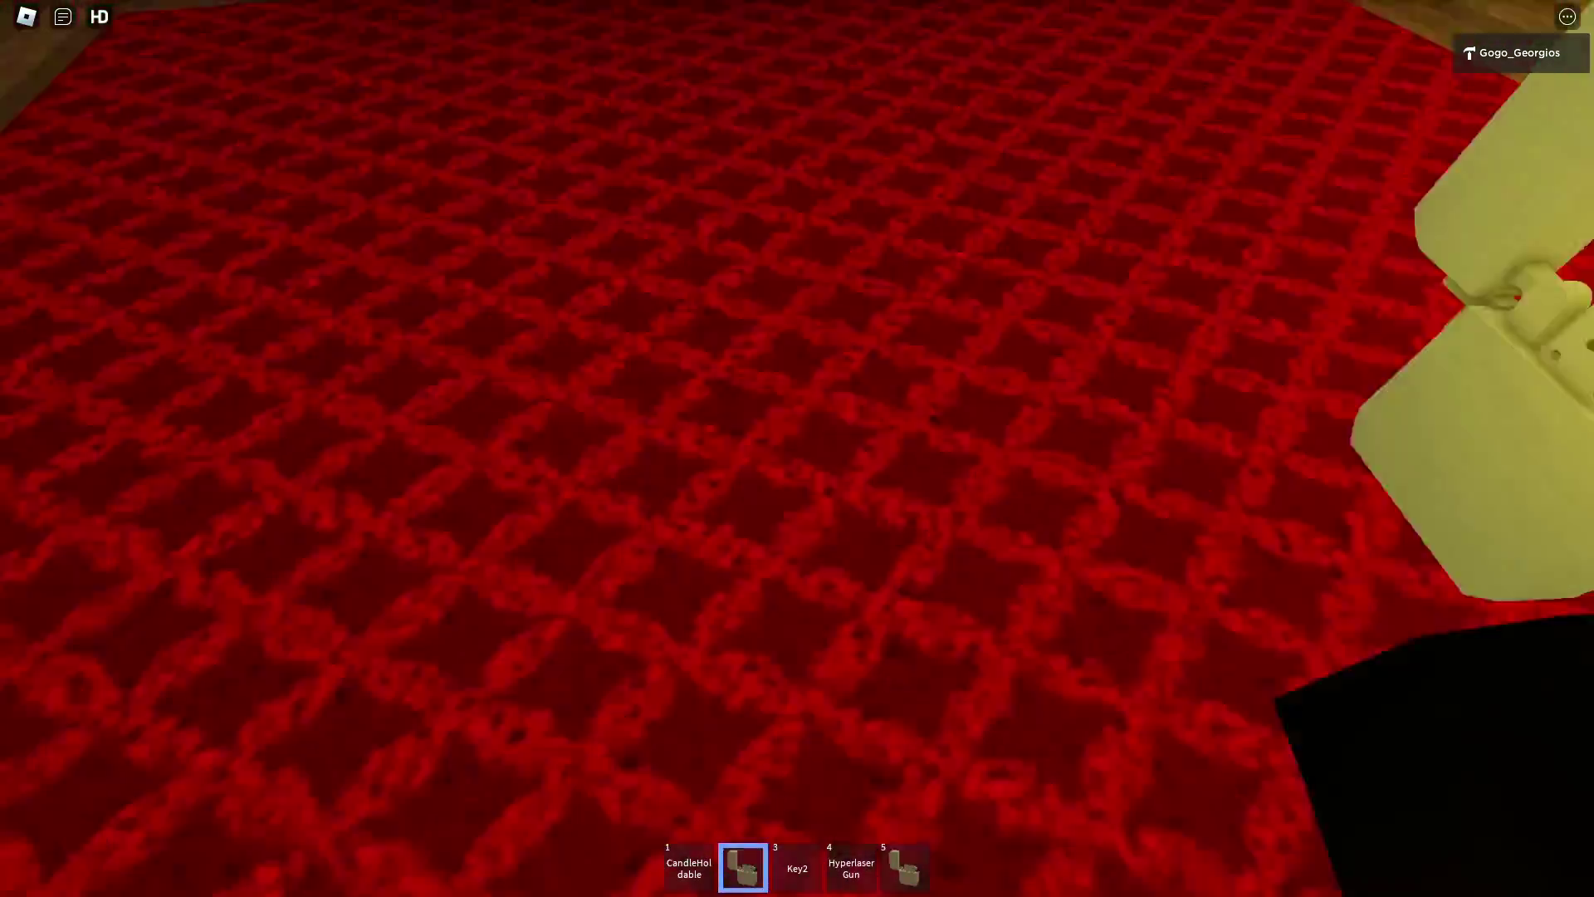
key(w)
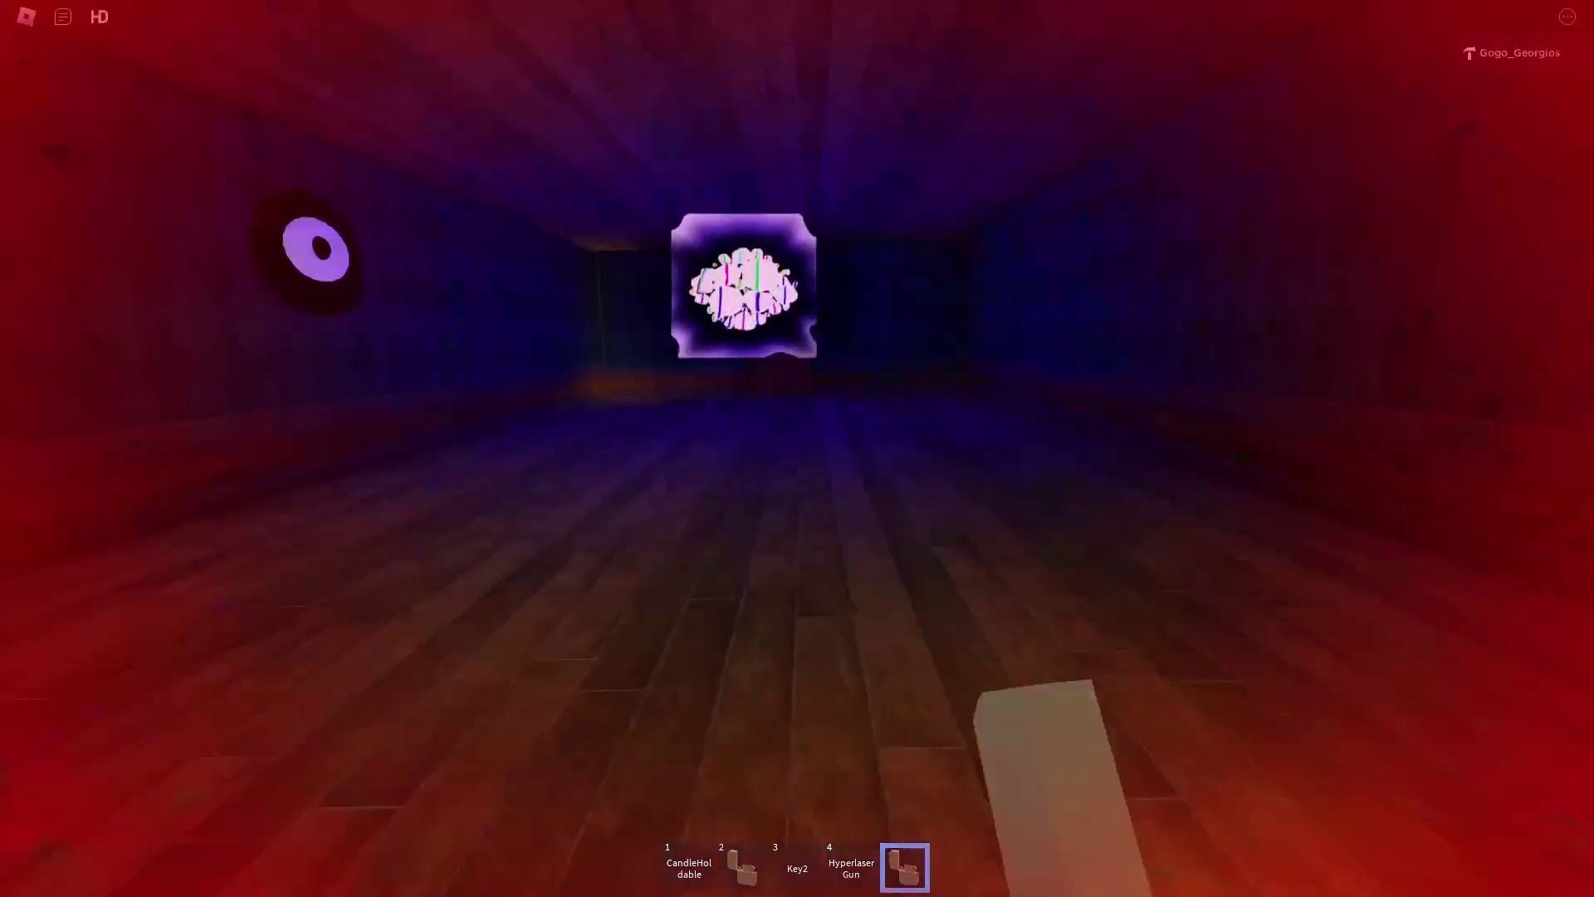
- Go through the red hallway and run across the bright room with the Hyperlaser Gun equipped
drag(797, 449, 797, 748)
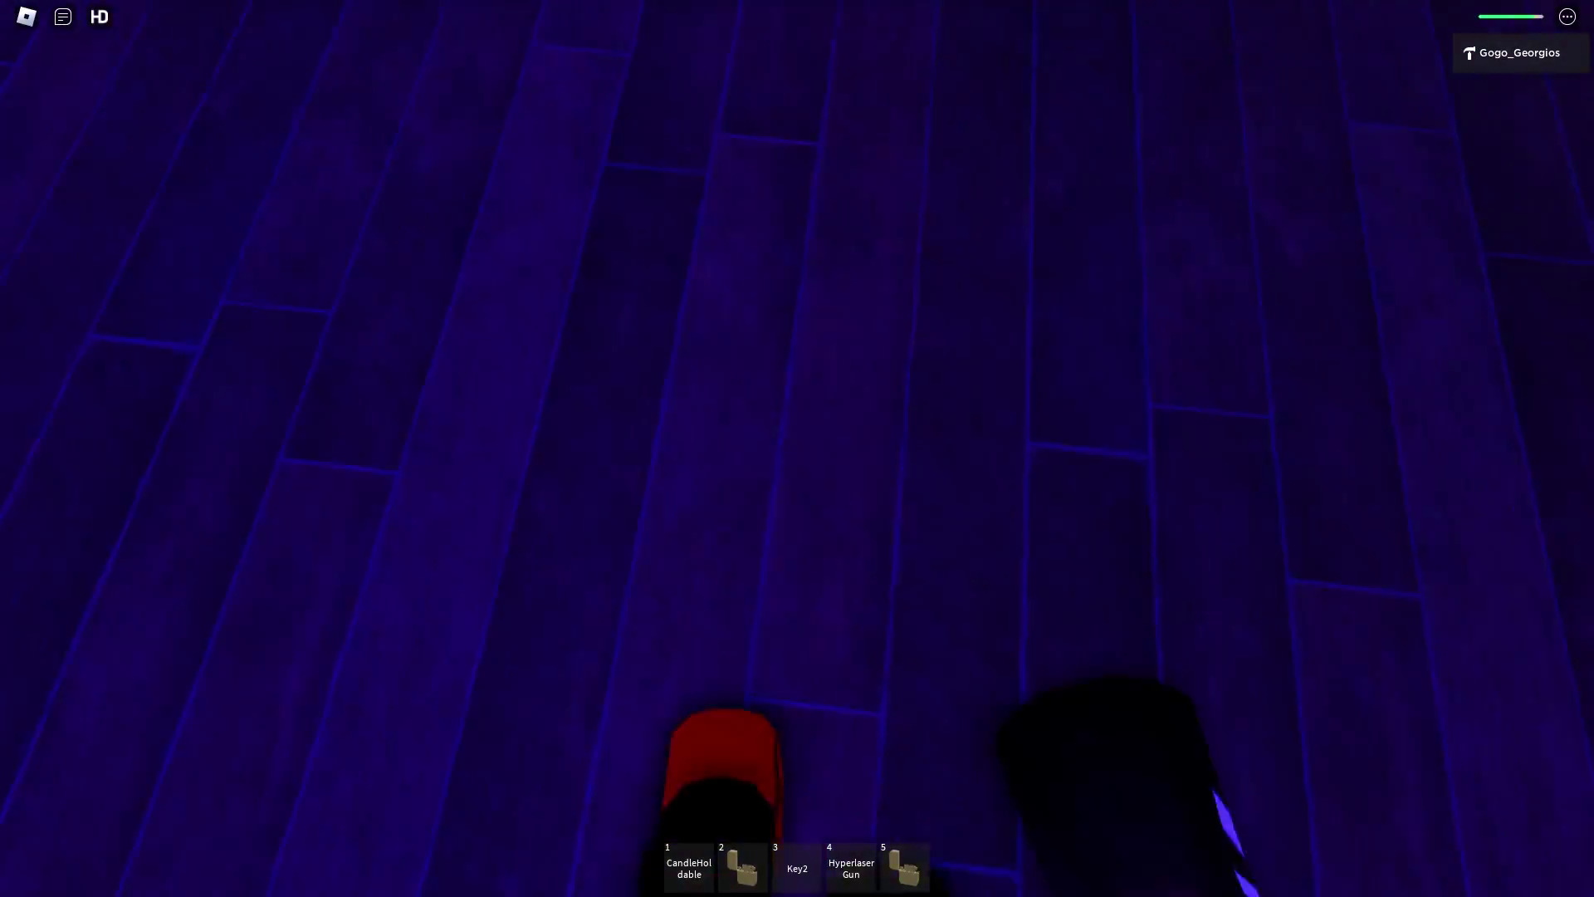
key(w)
drag(798, 448, 798, 250)
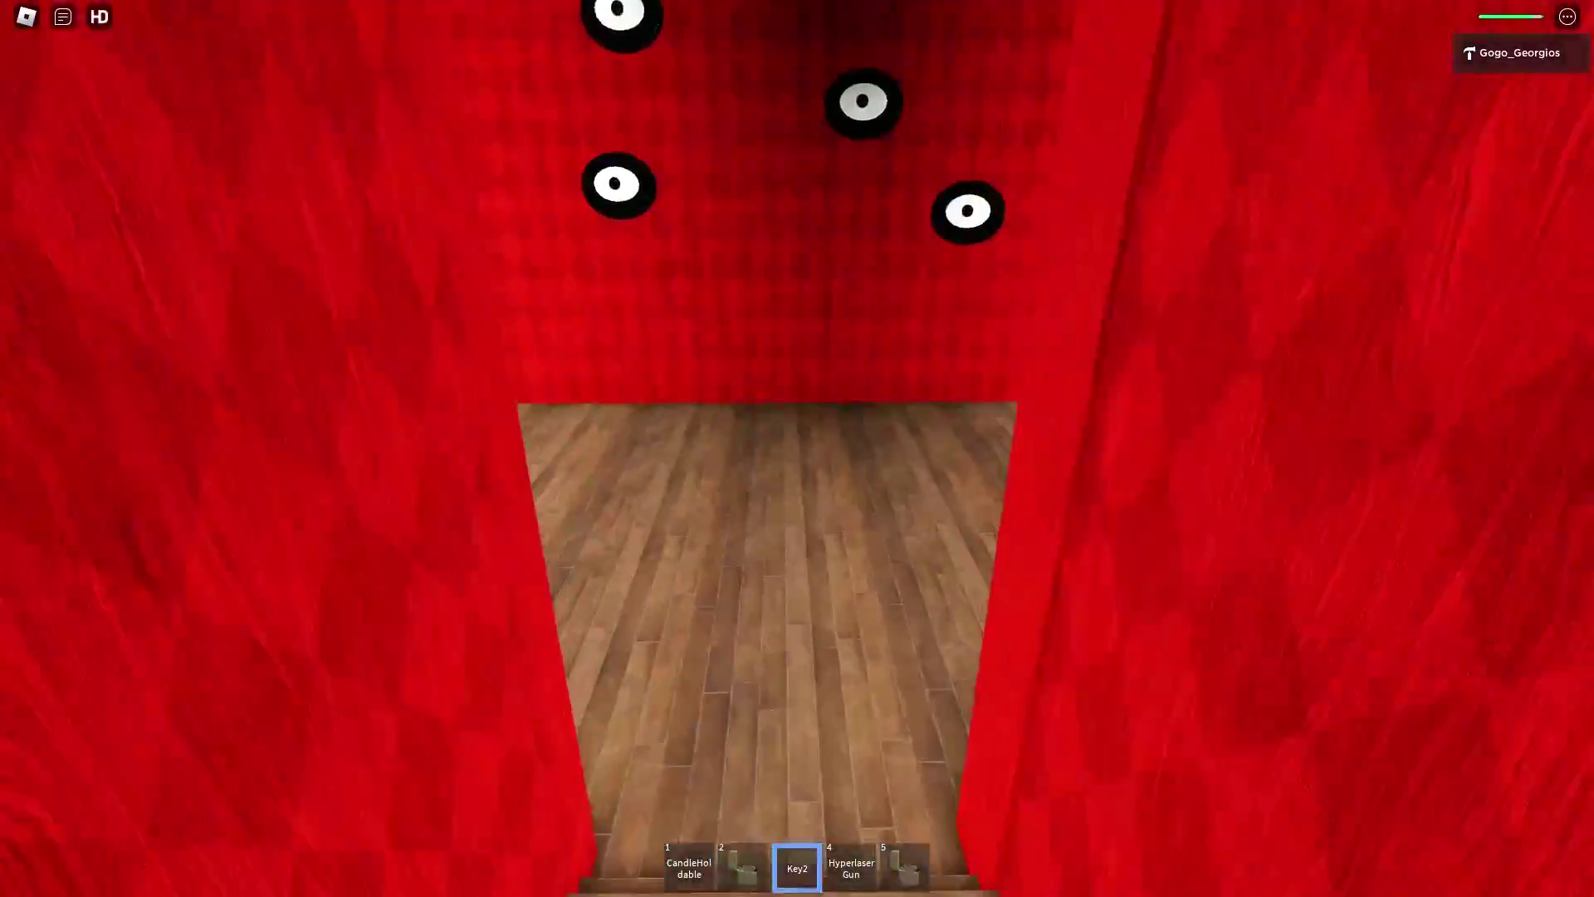
key(4)
key(w)
scroll(797, 449, down, 3)
scroll(797, 449, up, 3)
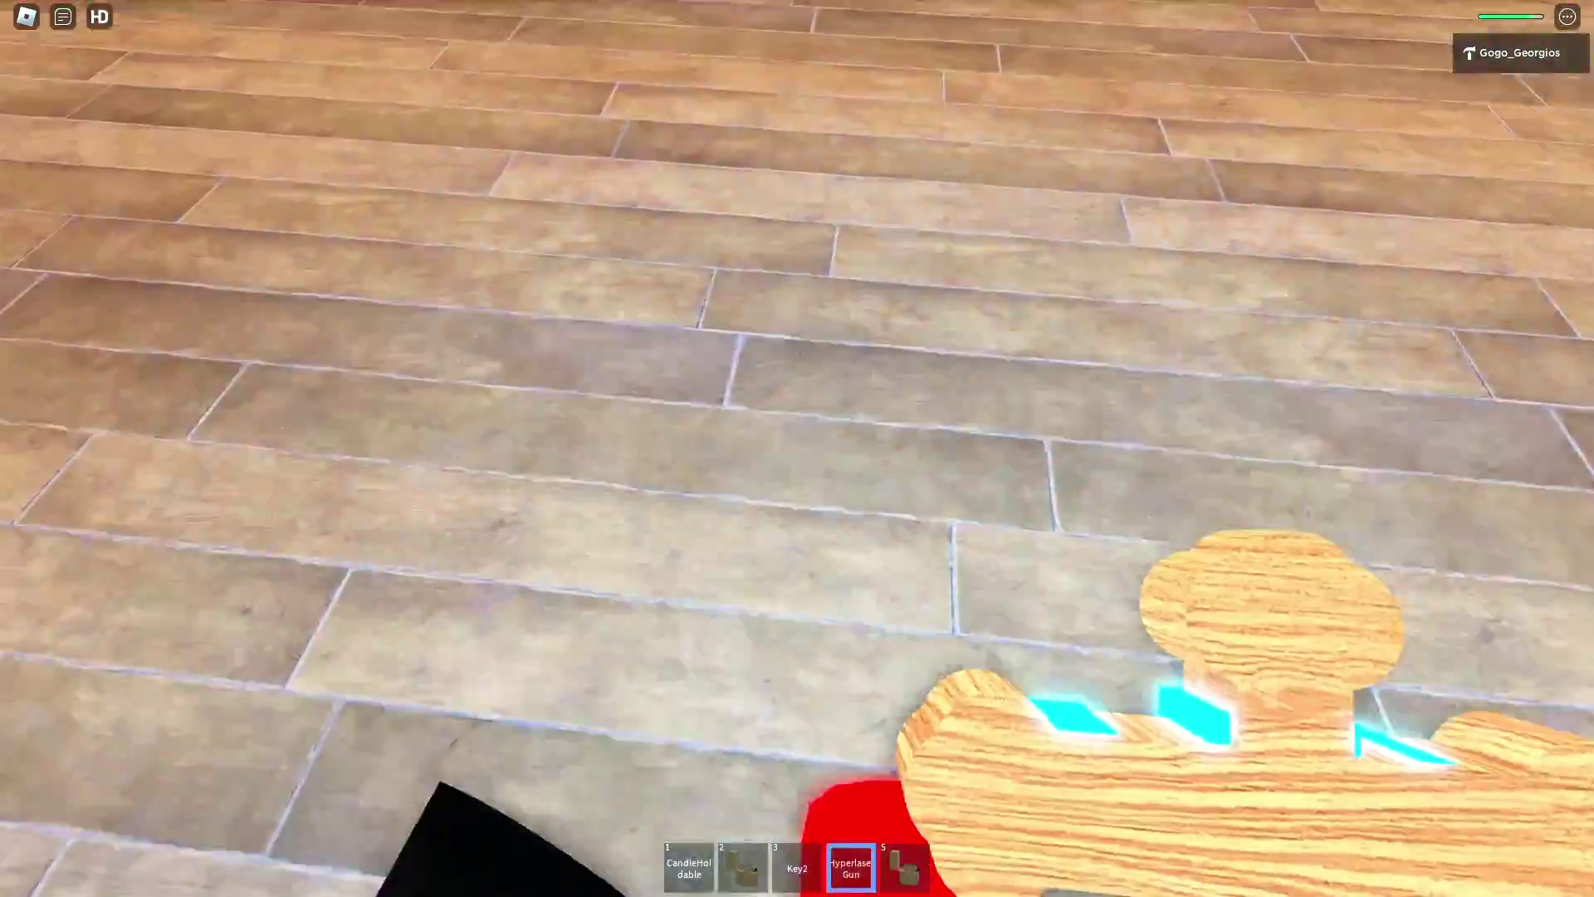
- Go through the blue room, open the wooden door, and flee from Seek2
drag(797, 622, 797, 311)
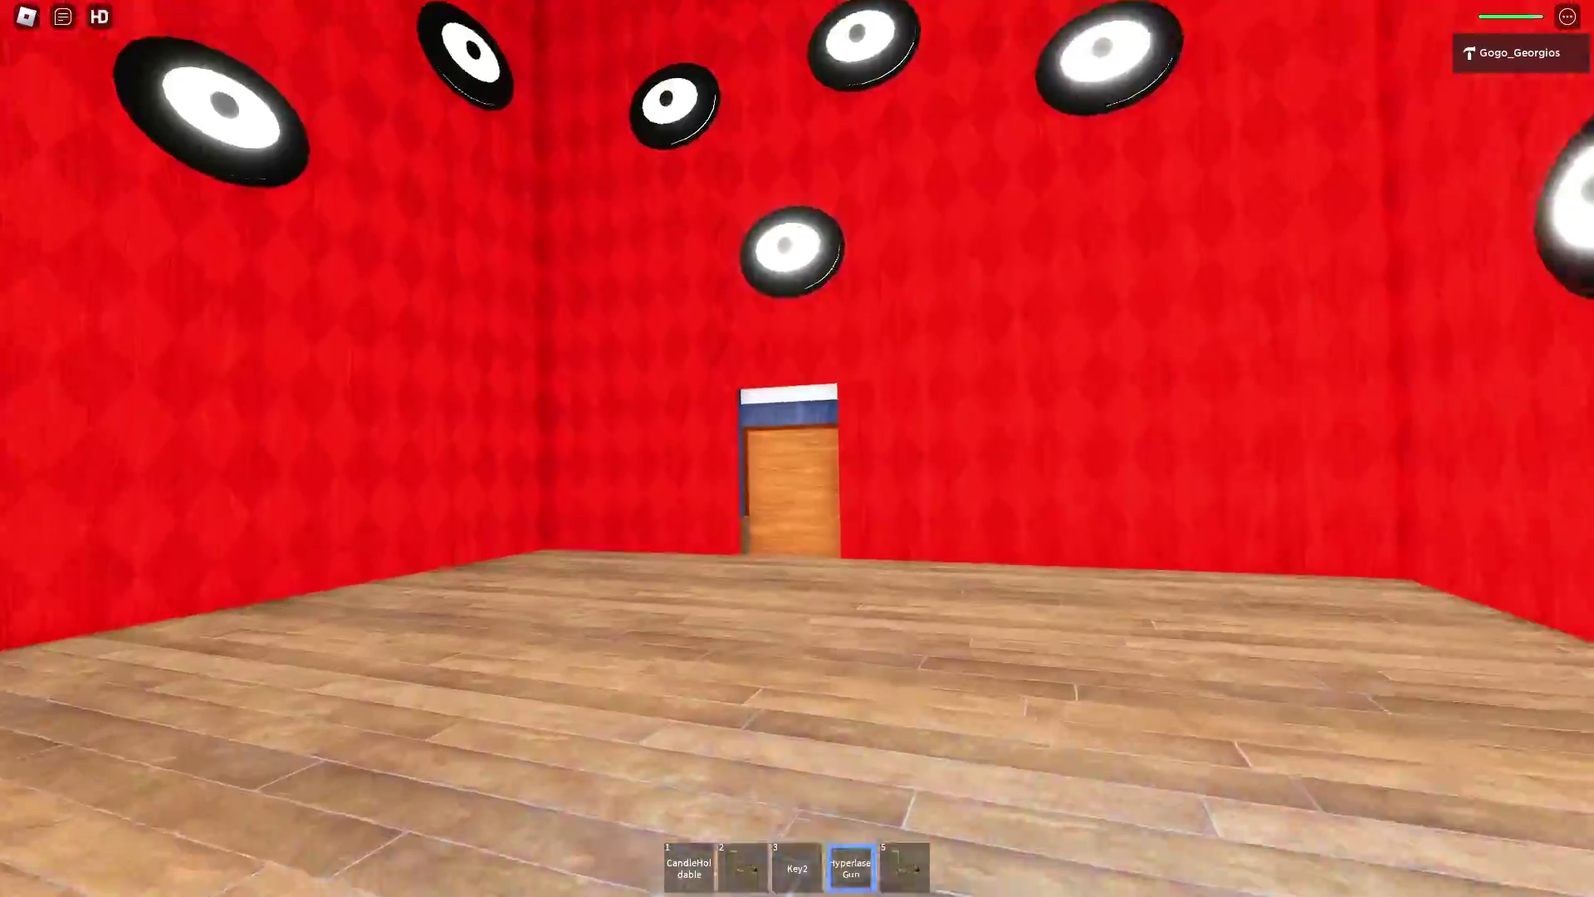
key(w)
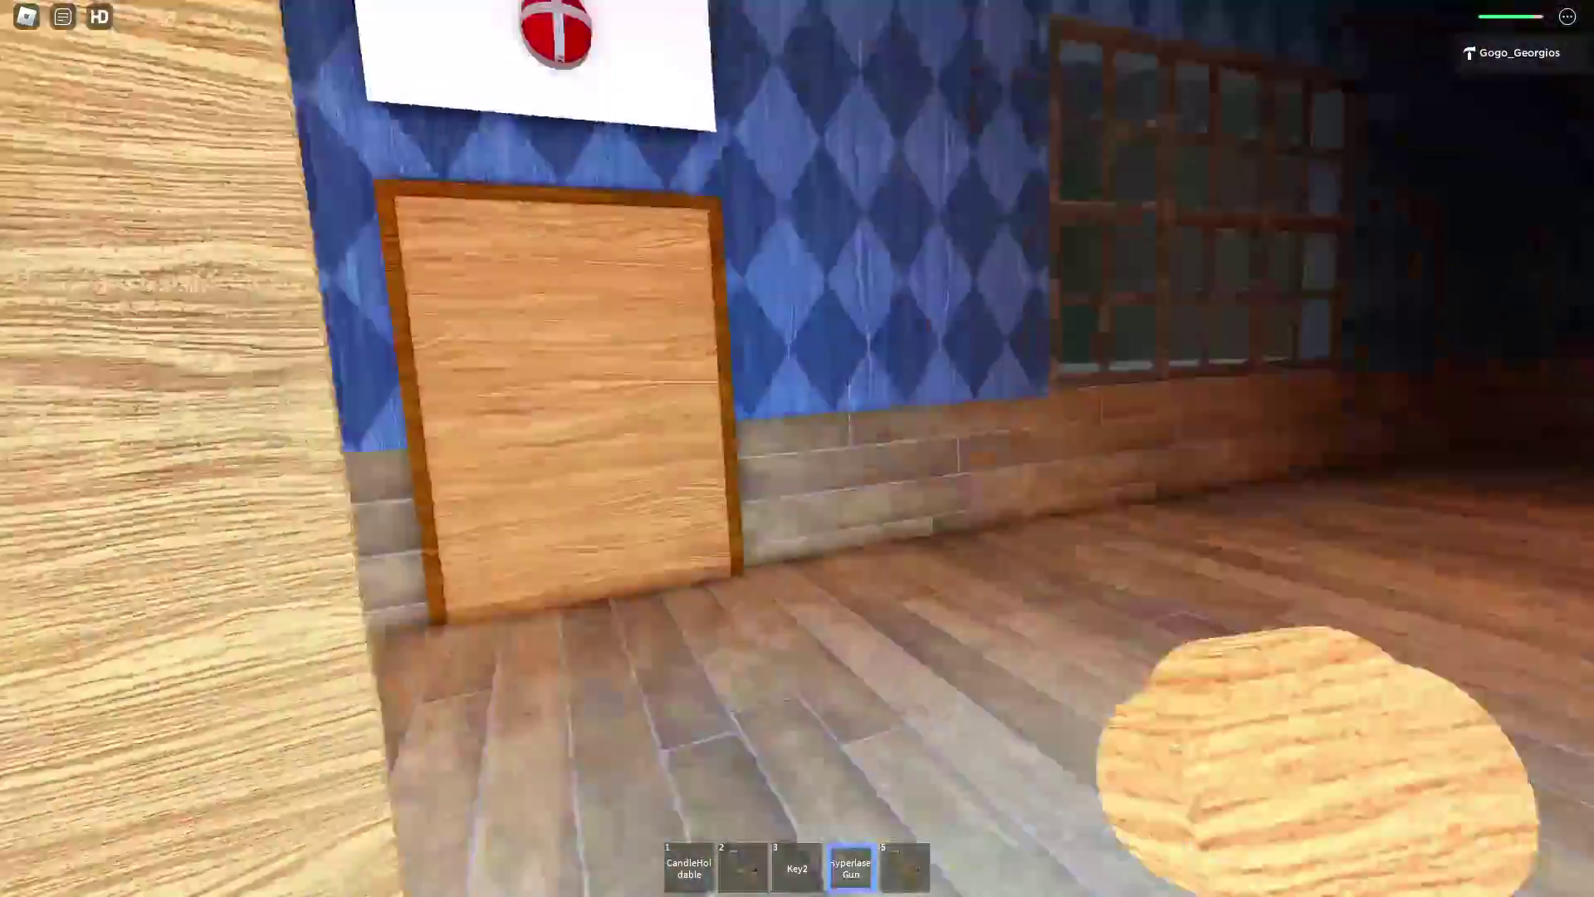
key(w)
click(797, 449)
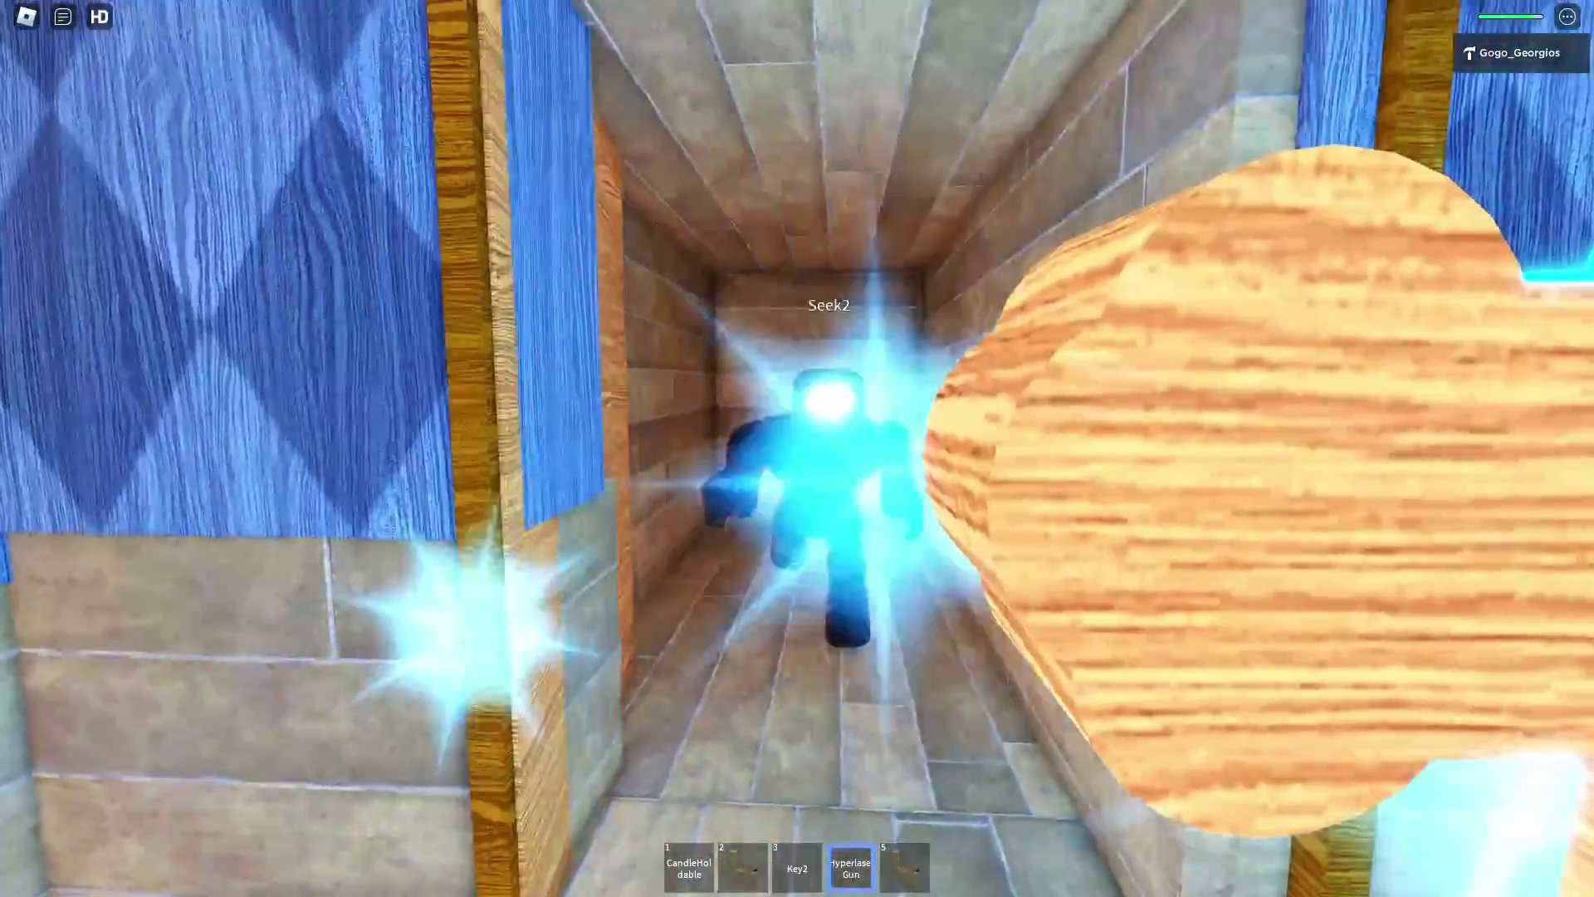
drag(797, 449, 249, 449)
key(w)
key(2)
drag(797, 448, 1245, 448)
scroll(798, 449, down, 2)
scroll(798, 448, up, 2)
- Equip Key2 and walk through the attic room into the hallway
key(2)
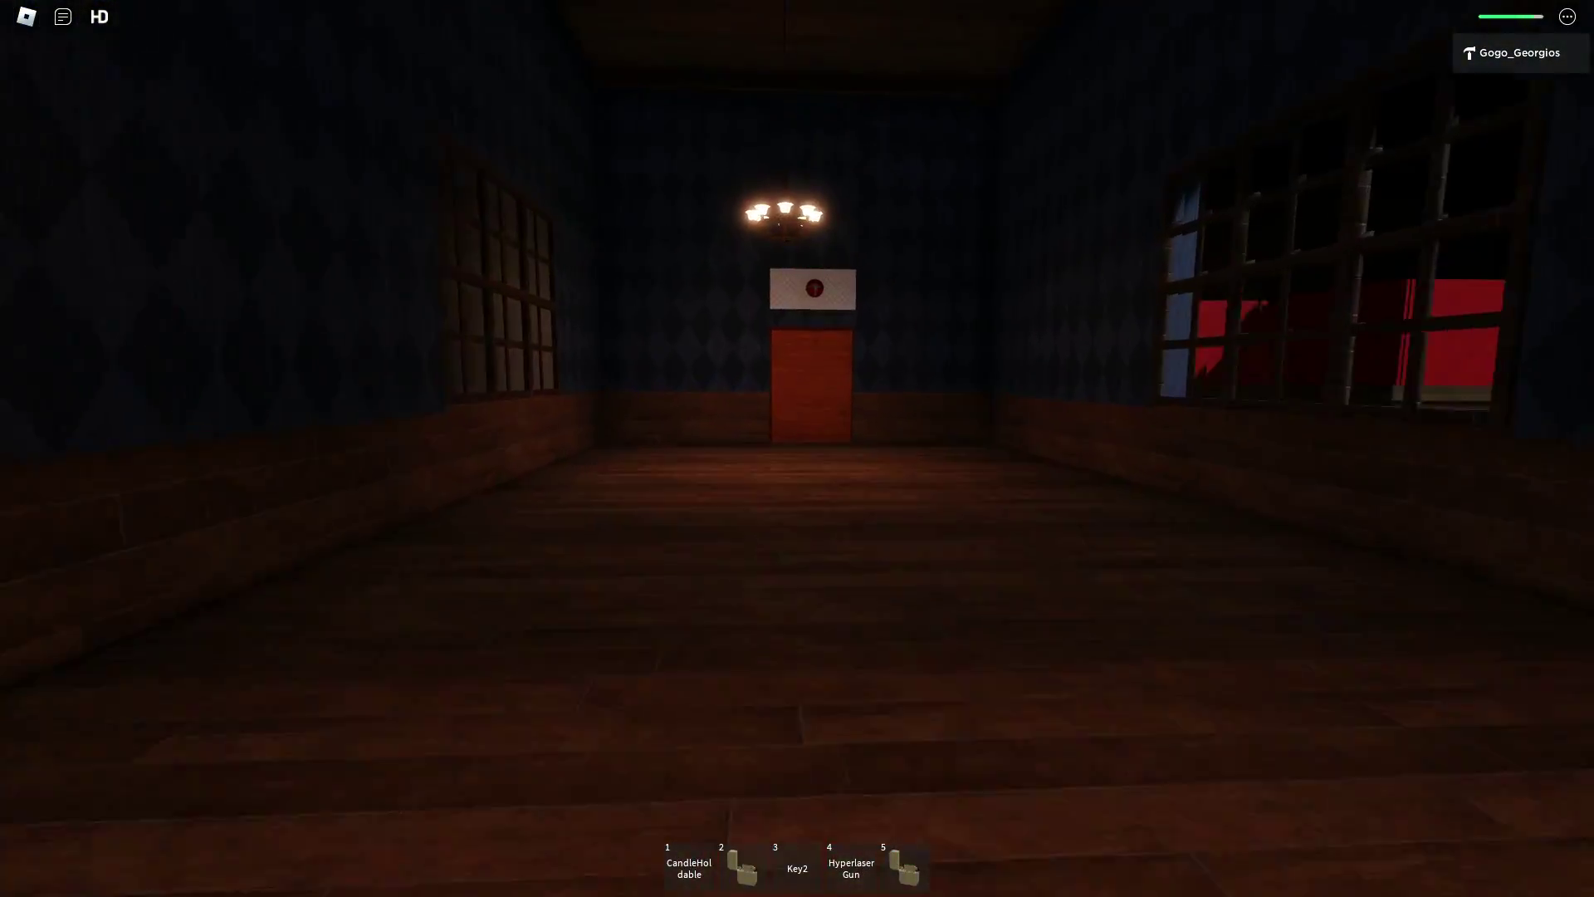
key(w)
key(2)
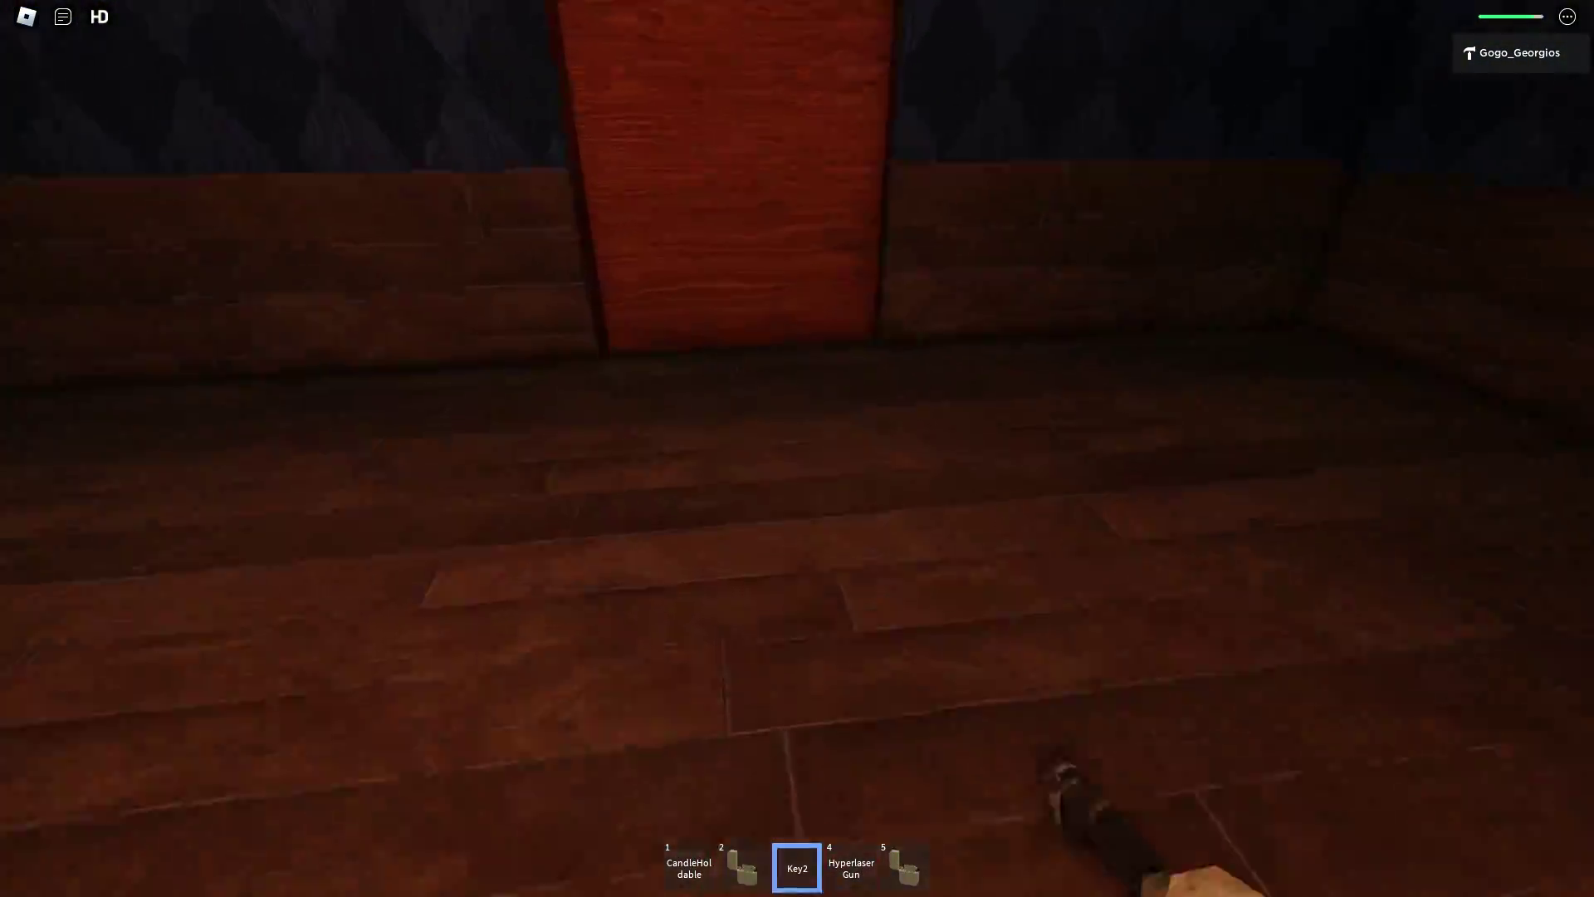
mouse_move(797, 448)
mouse_down()
mouse_move(797, 748)
mouse_move(249, 249)
mouse_up()
key(w)
key(w)
key(w)
drag(797, 449, 499, 448)
key(w)
drag(798, 449, 623, 374)
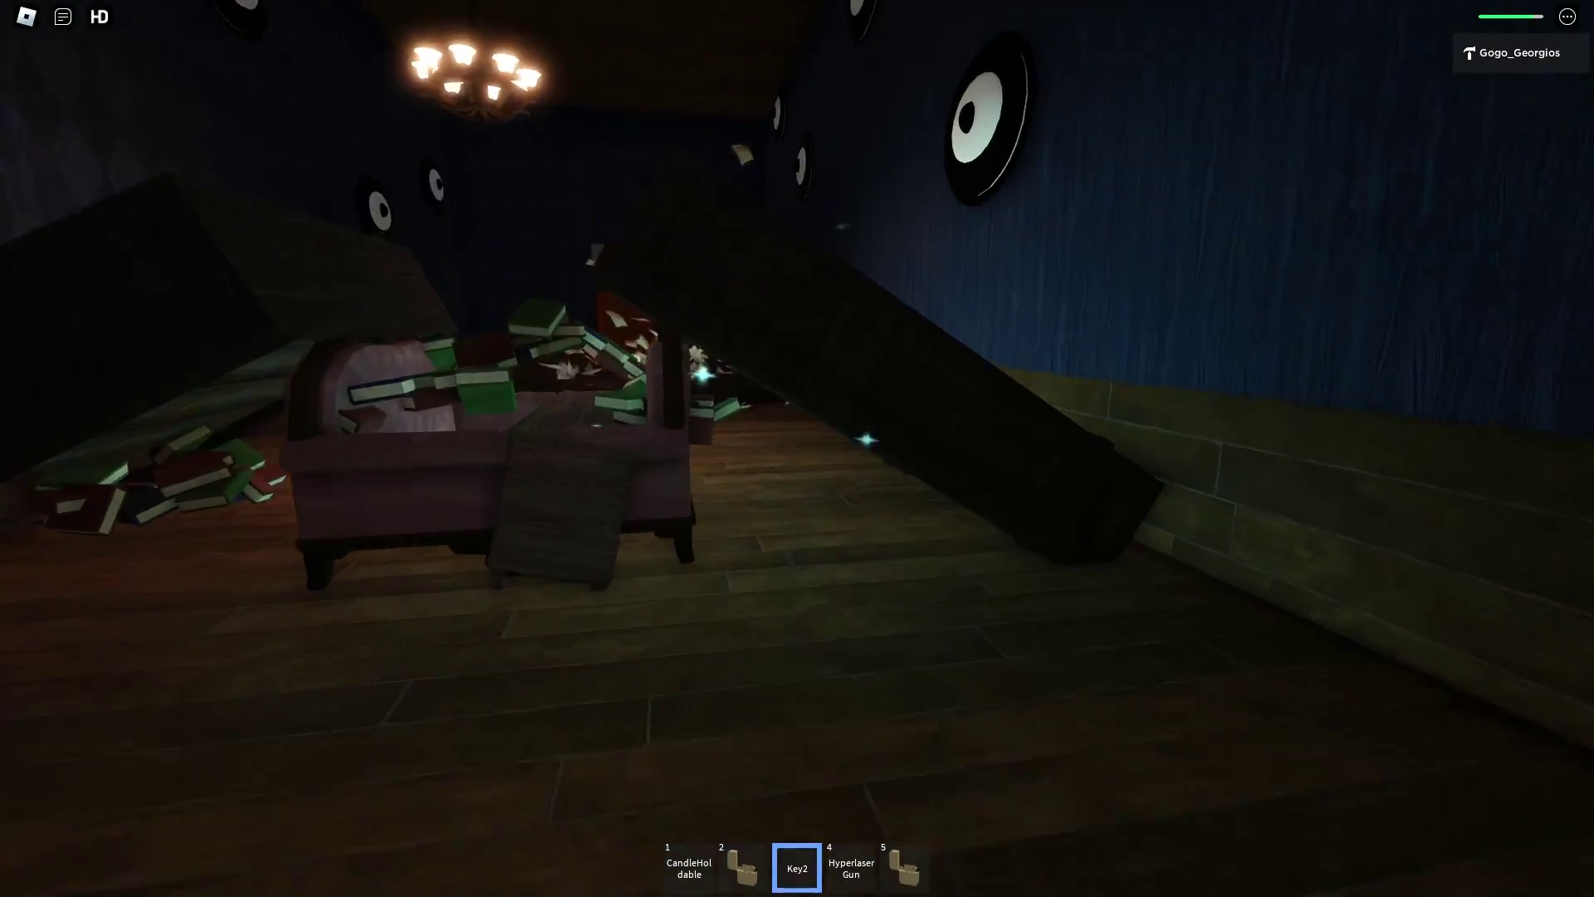
key(w)
key(w)
key(w)
key(w)
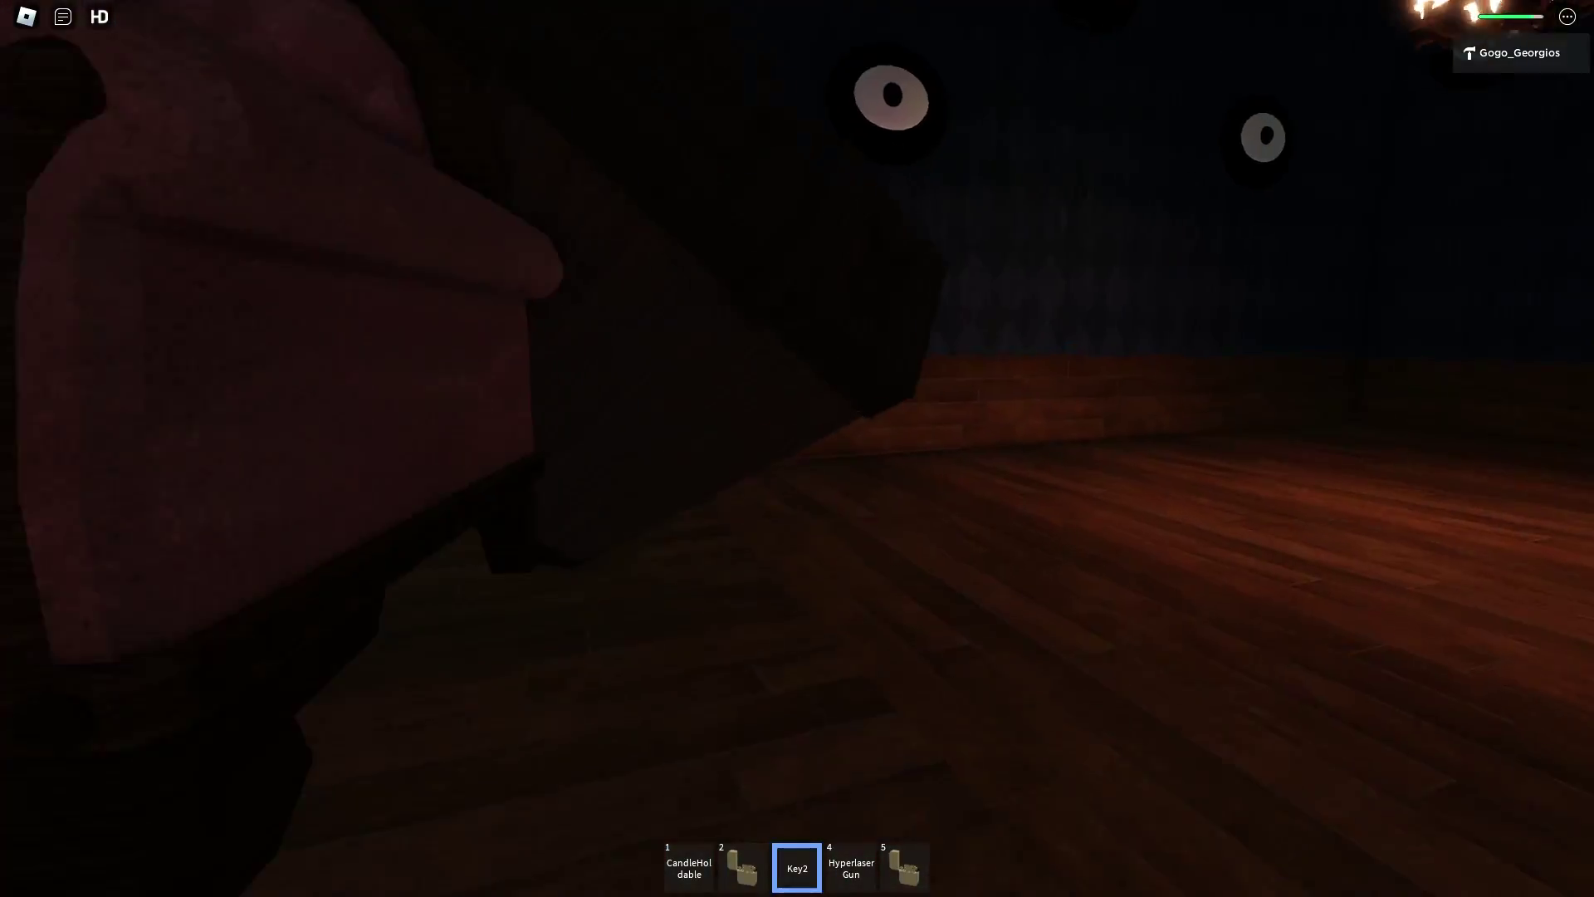
- Go through the green door, fire the Hyperlaser Gun, then switch back to the candle
key(4)
drag(797, 448, 373, 449)
key(w)
mouse_move(797, 449)
mouse_down()
mouse_move(499, 374)
mouse_move(374, 448)
mouse_up()
key(w)
key(w)
drag(798, 449, 499, 374)
click(798, 448)
key(w)
key(w)
key(2)
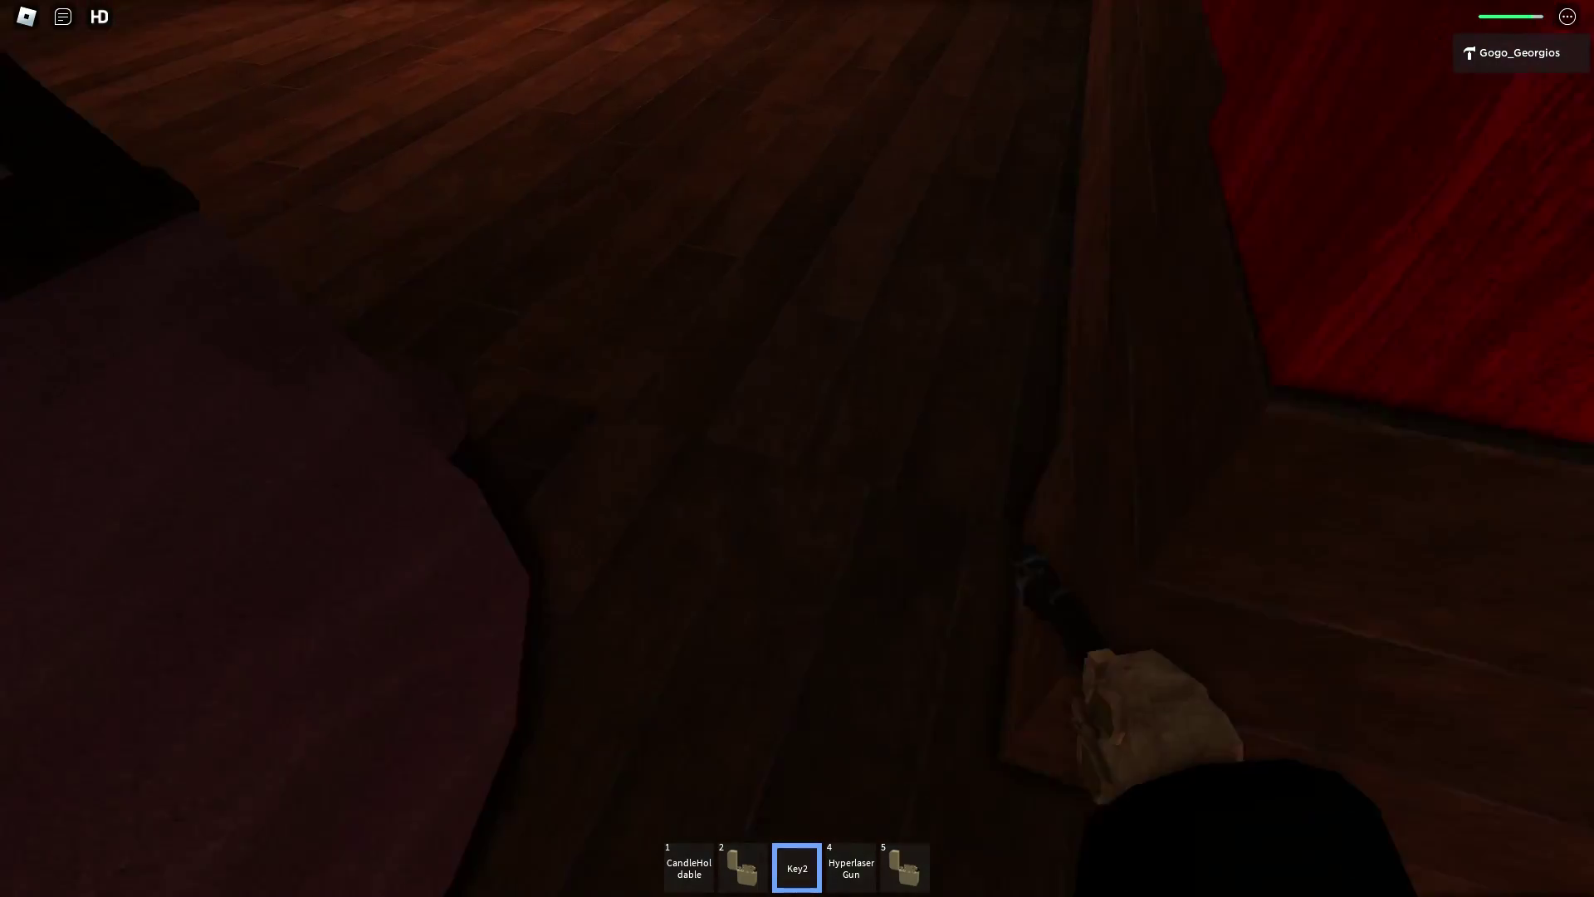
- Walk past the fires and through the door under the 'kill Seek with gun' sign
drag(797, 448, 798, 312)
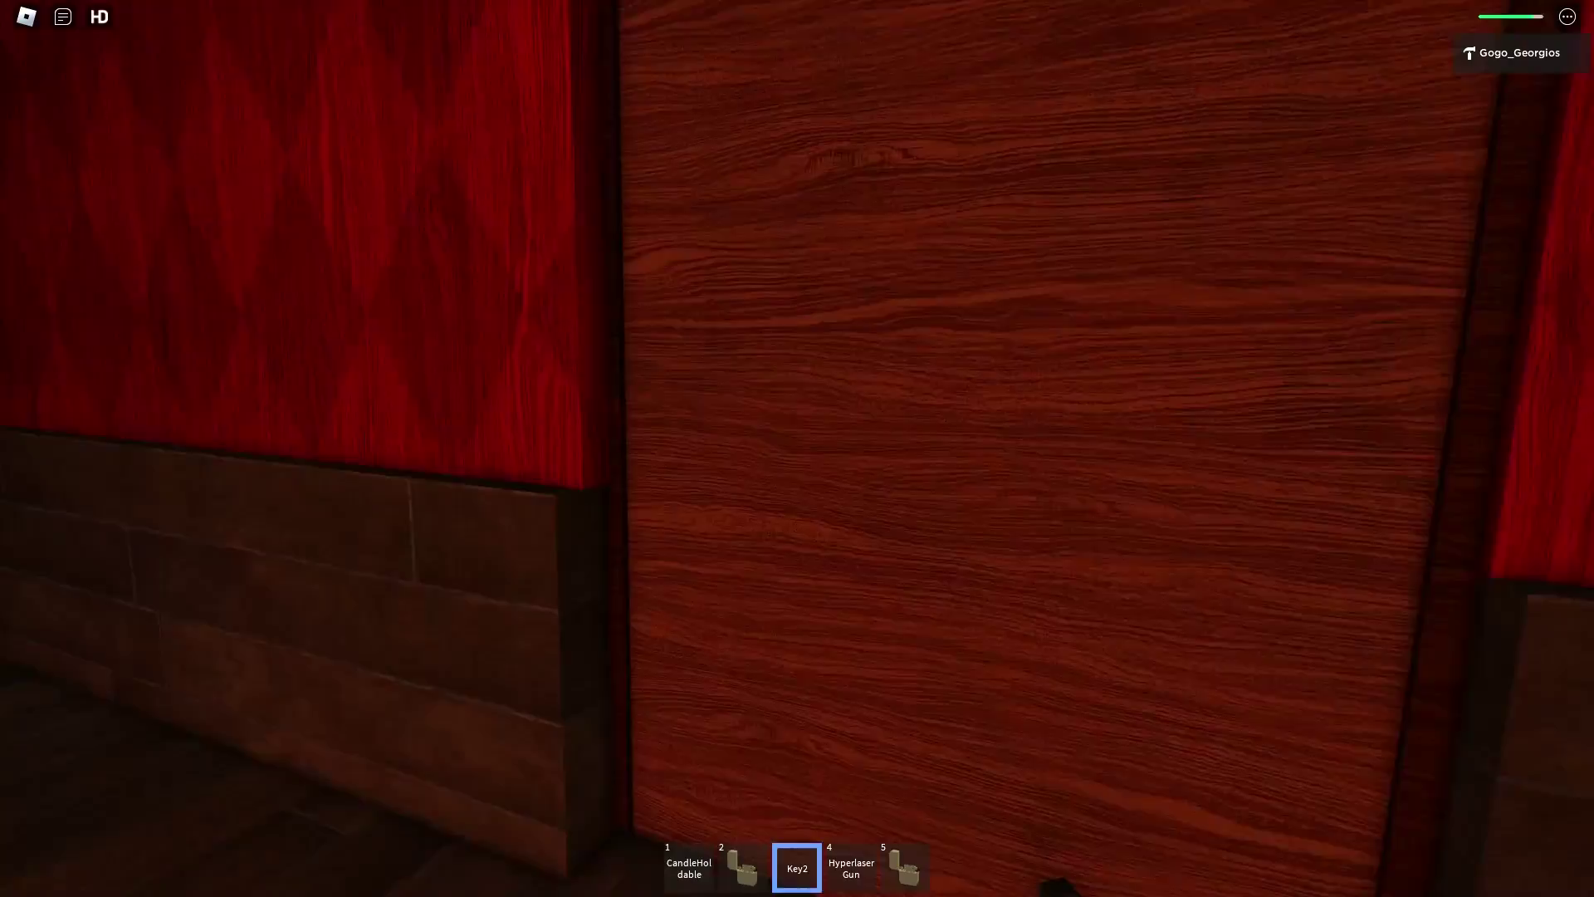
drag(797, 449, 374, 449)
key(w)
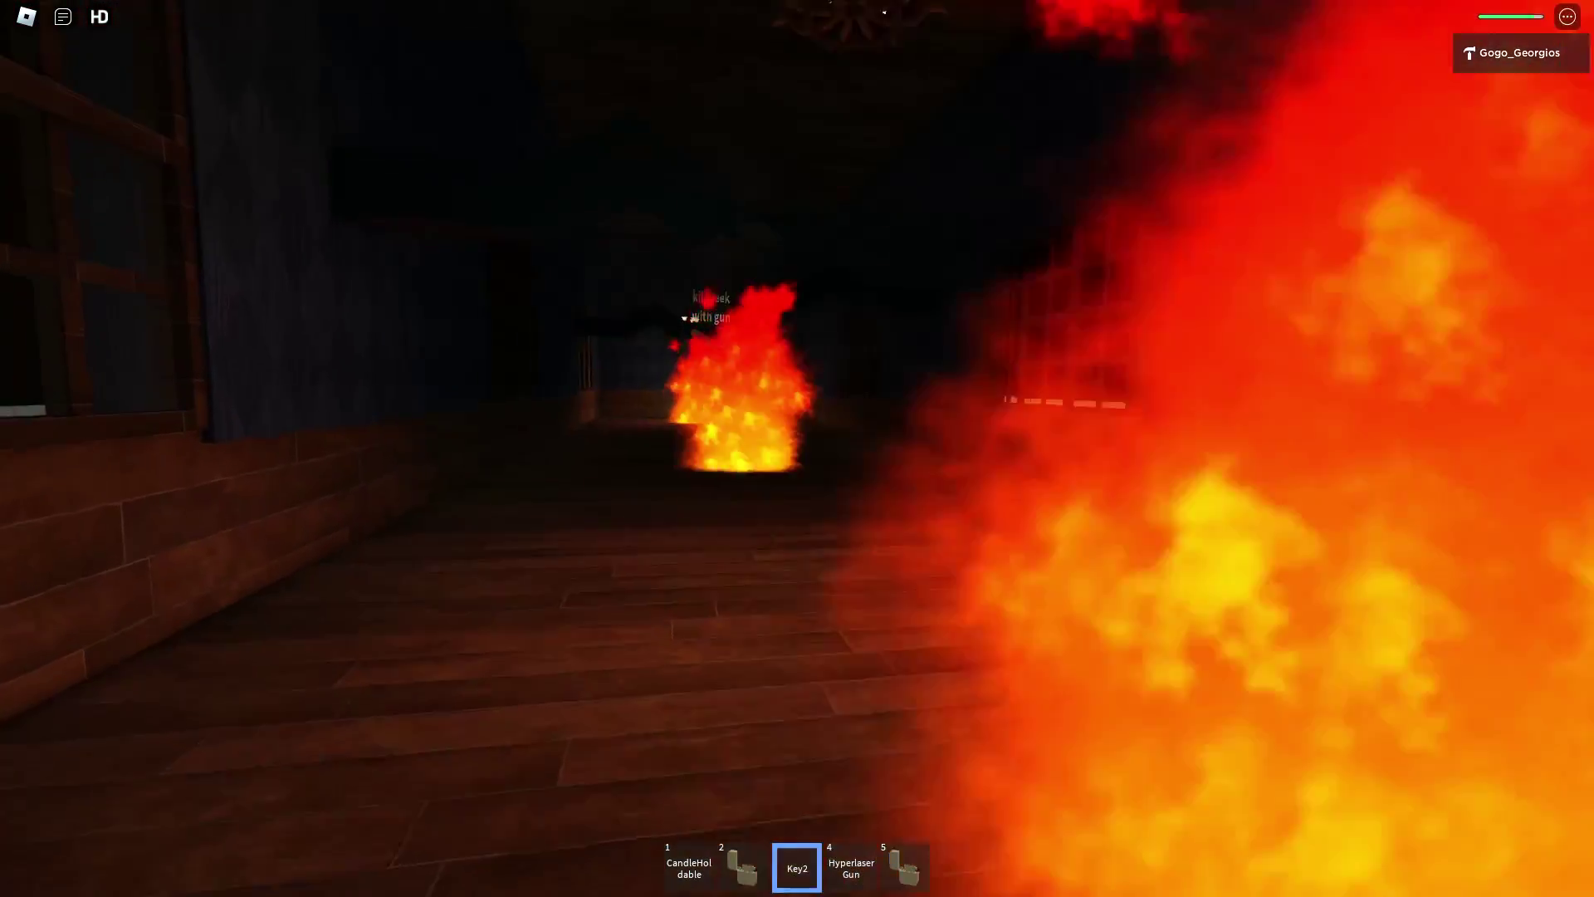
key(w)
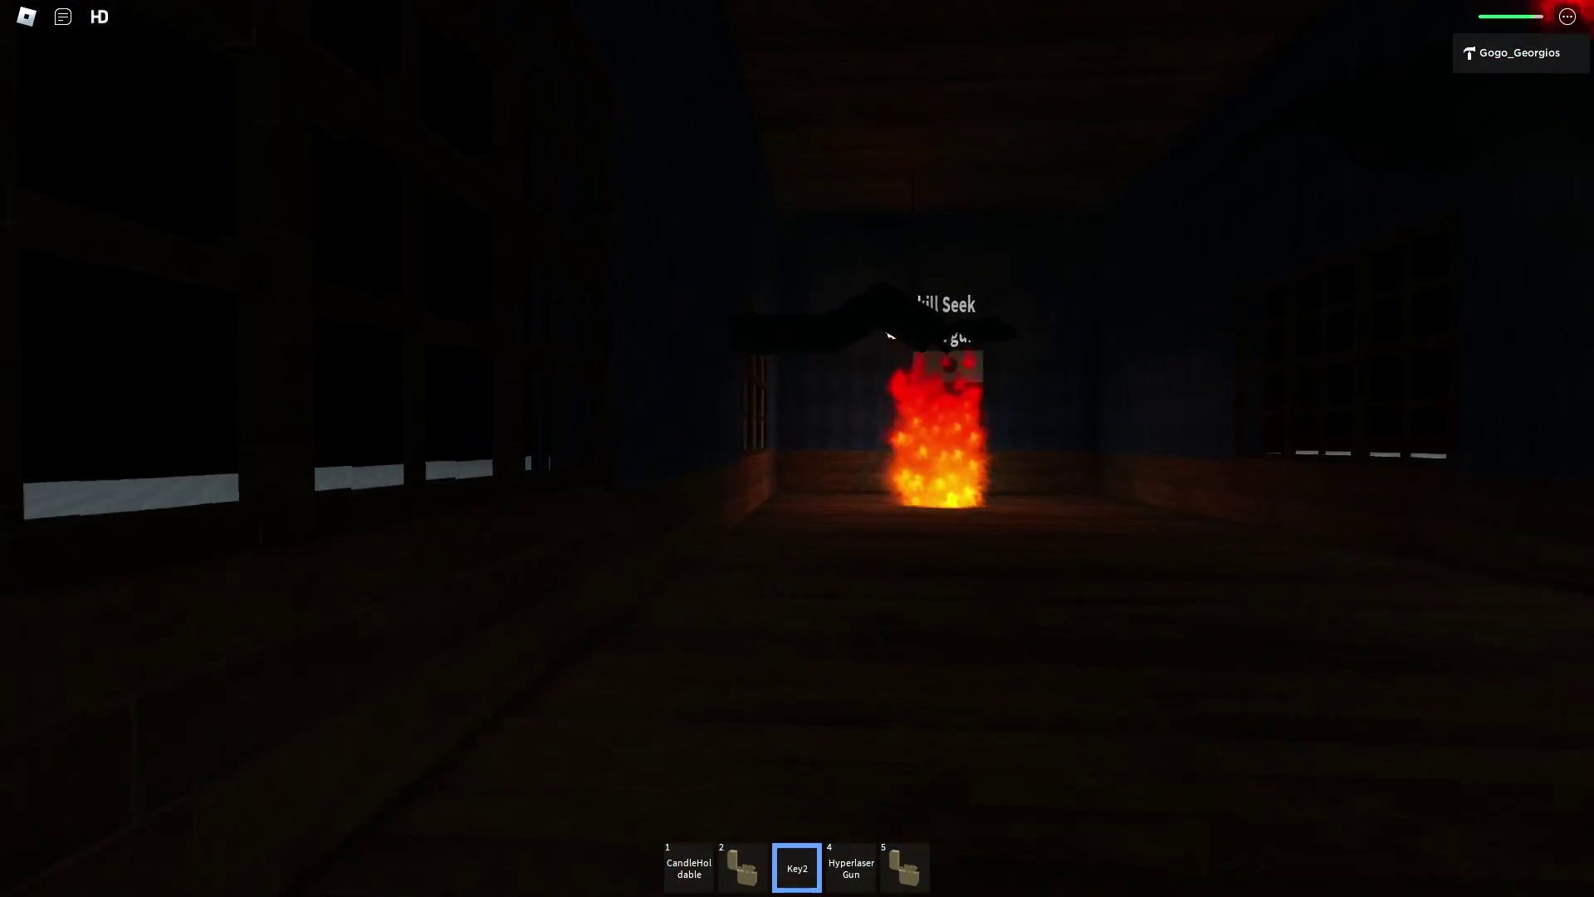
key(w)
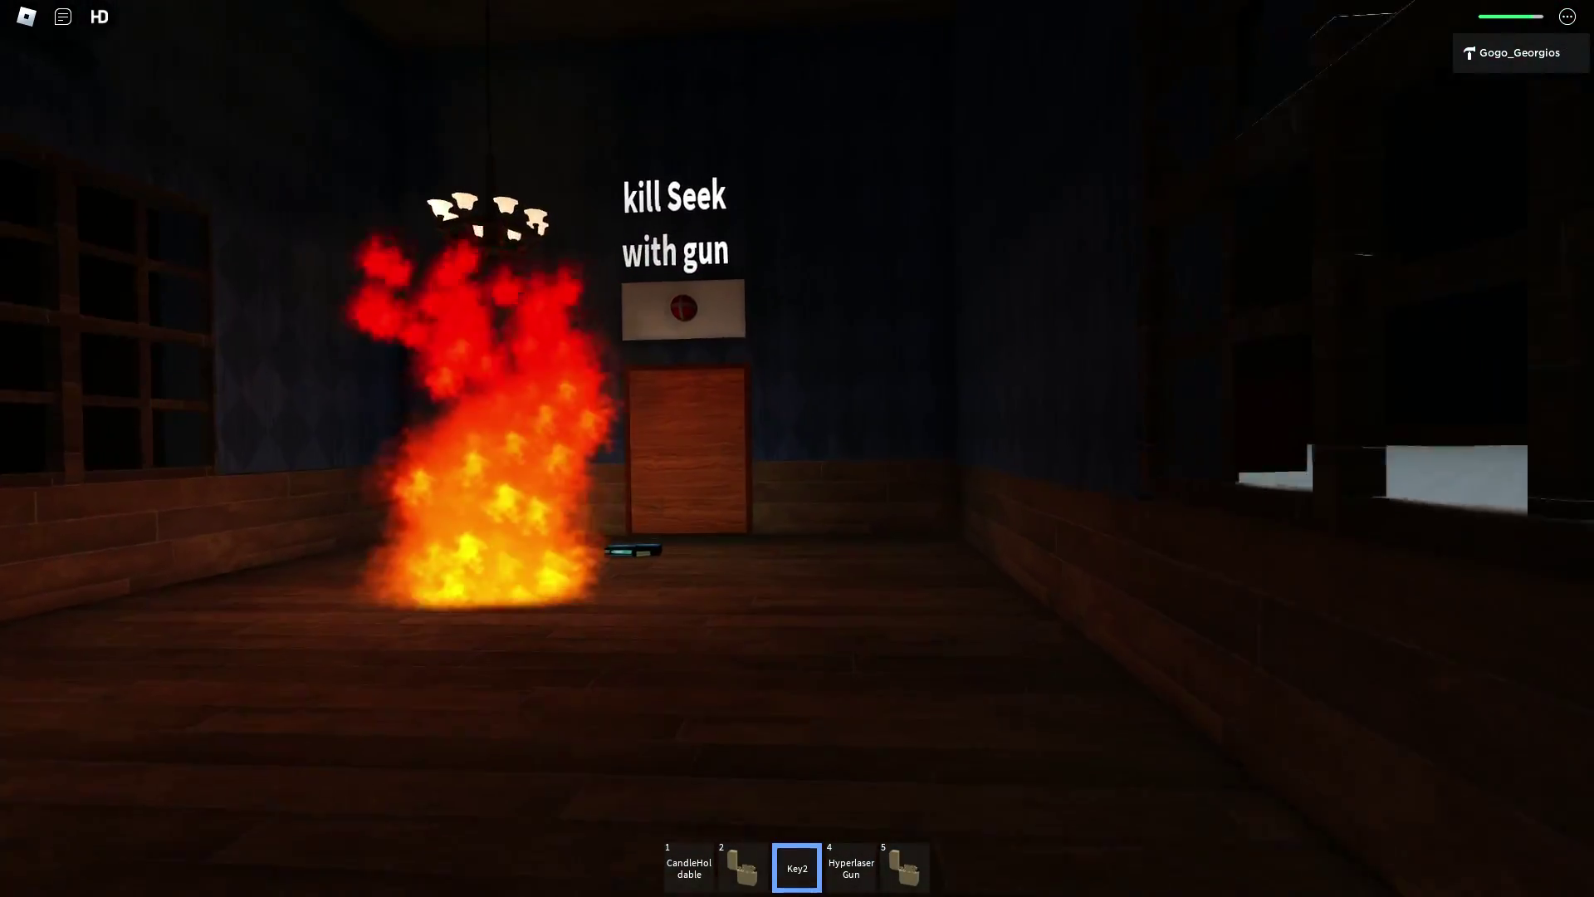
key(w)
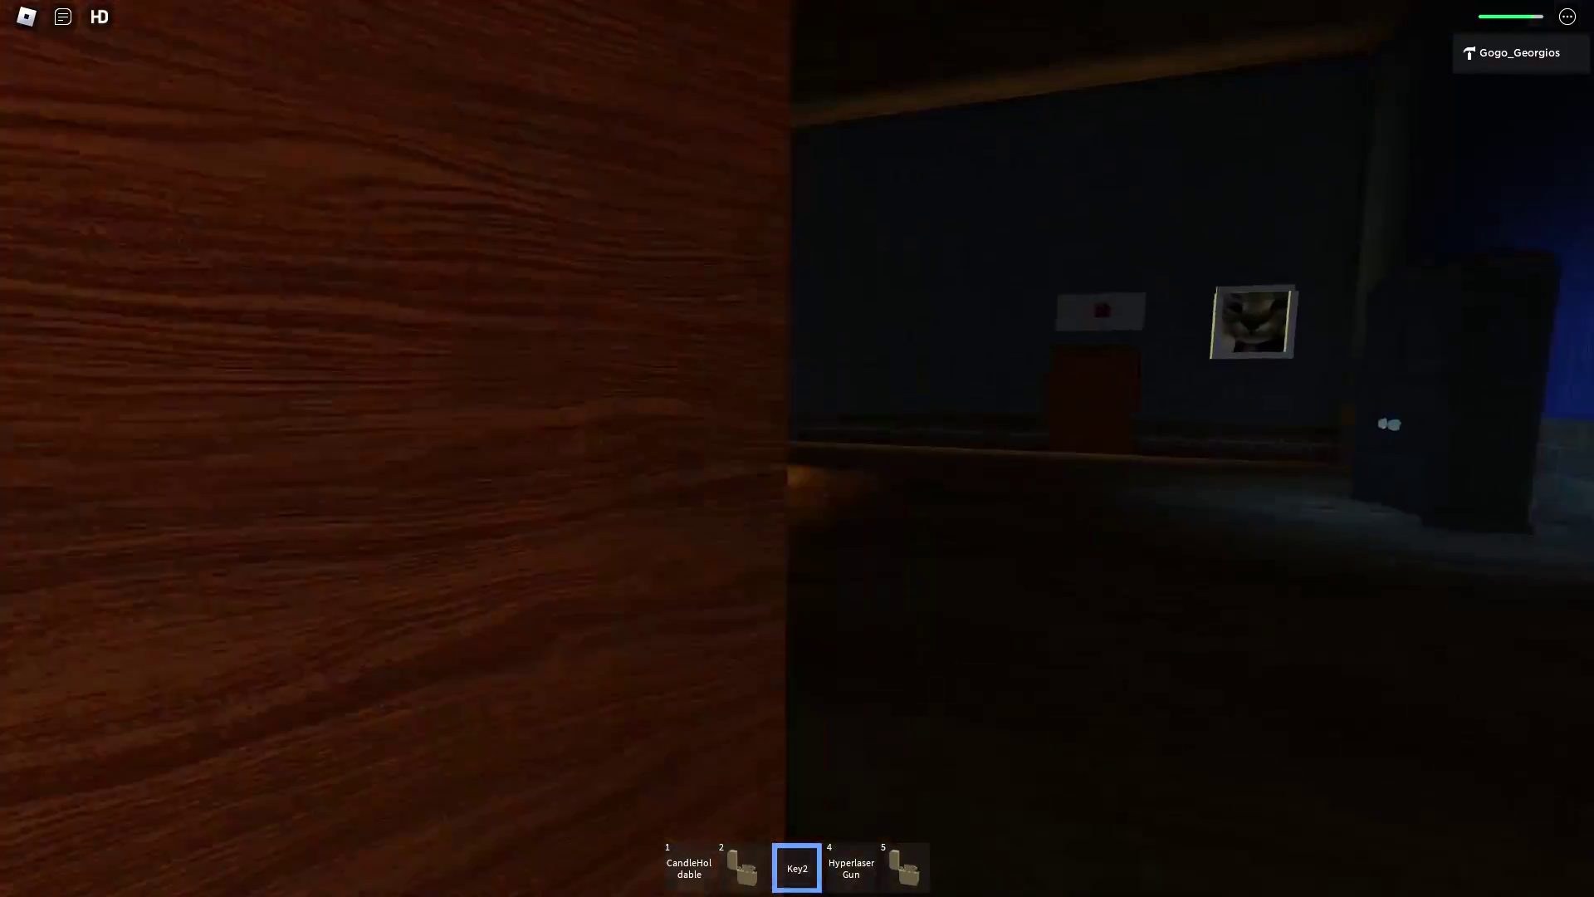
key(w)
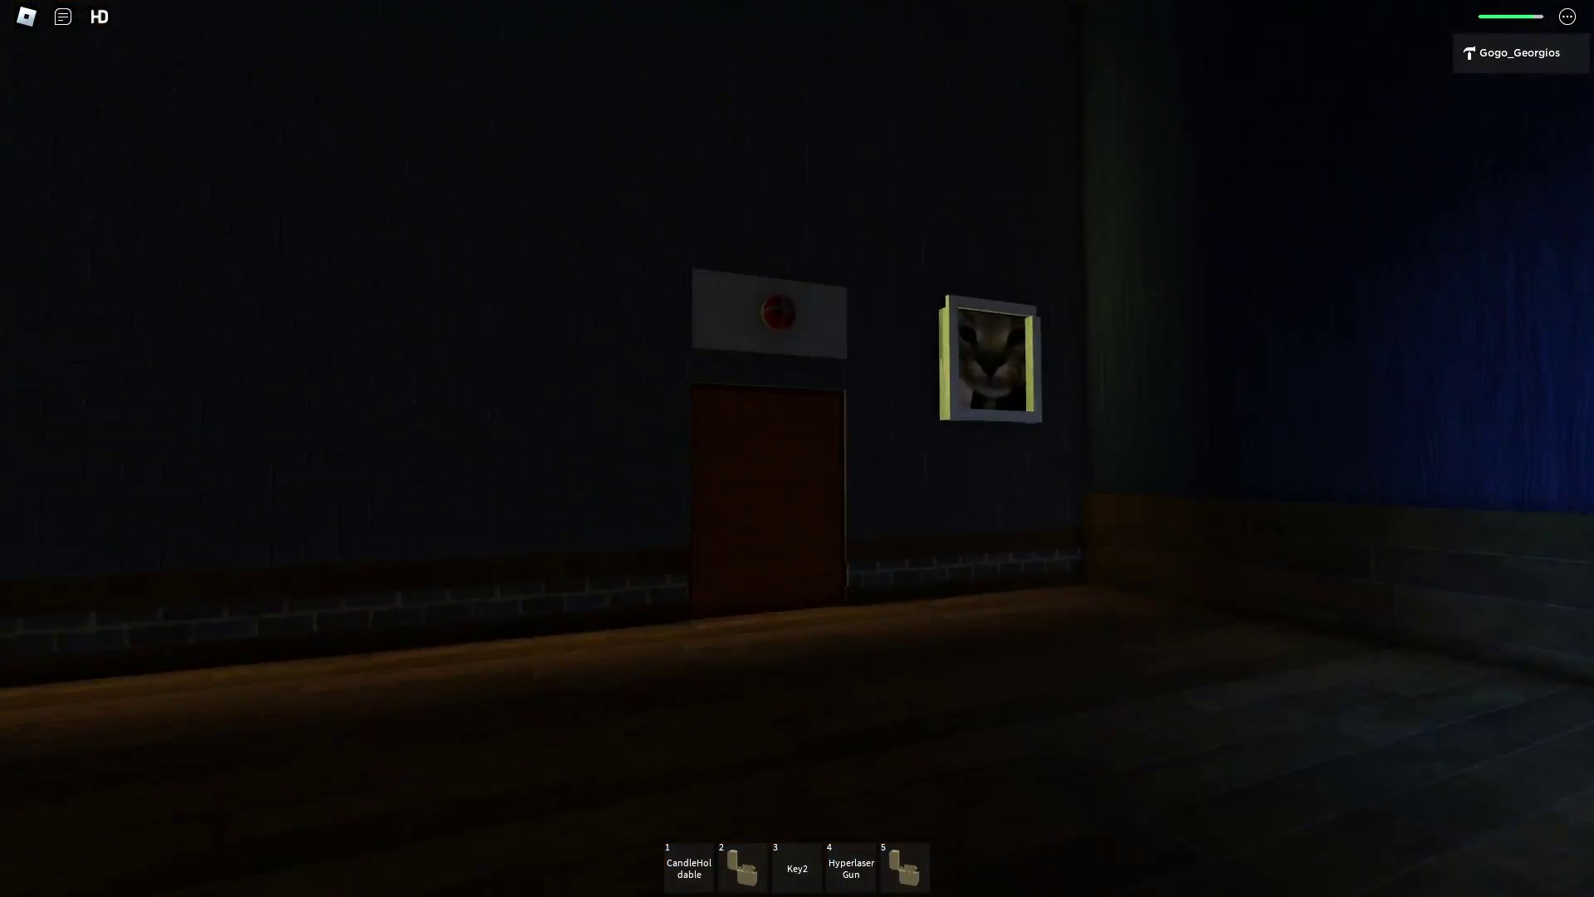
key(w)
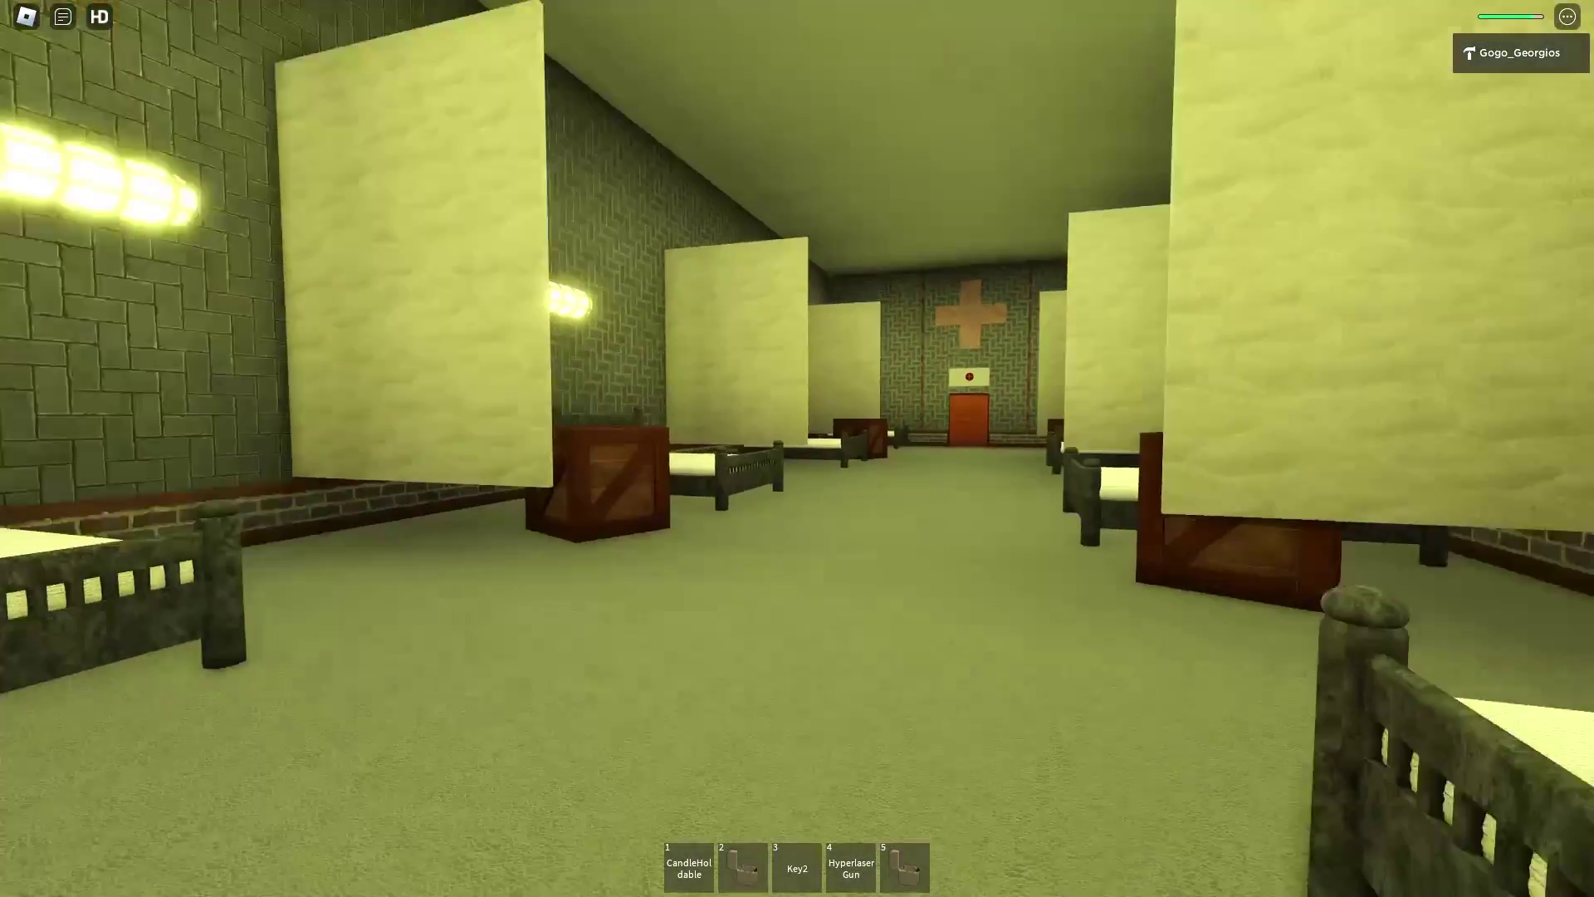
- Walk to the skull-marked panel with Key2 in hand and unlock it
key(w)
key(3)
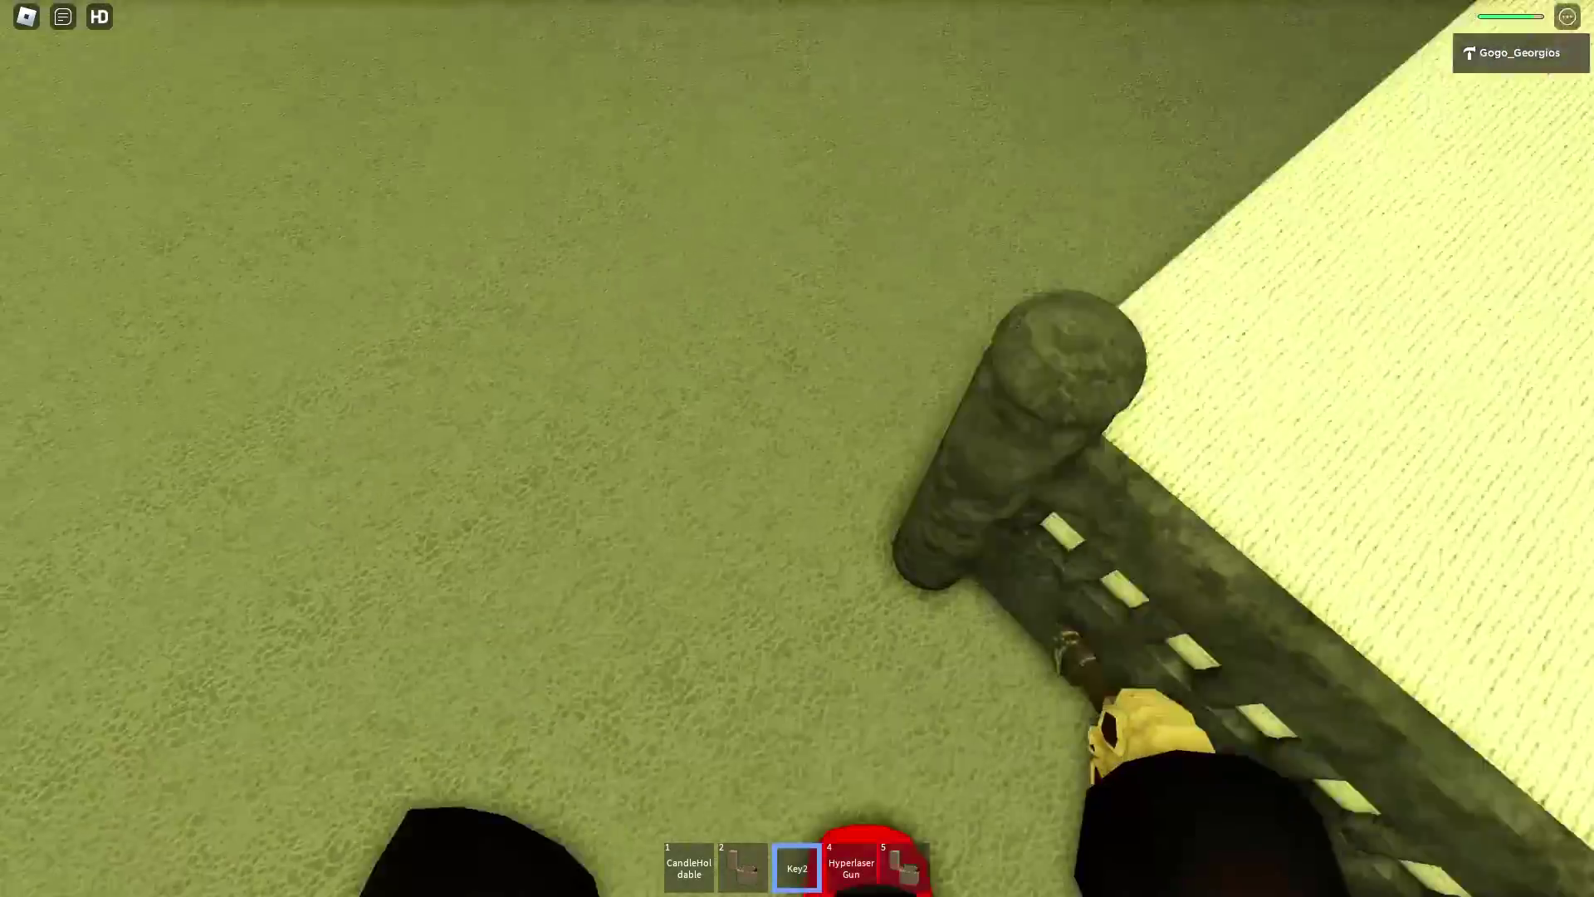
key(w)
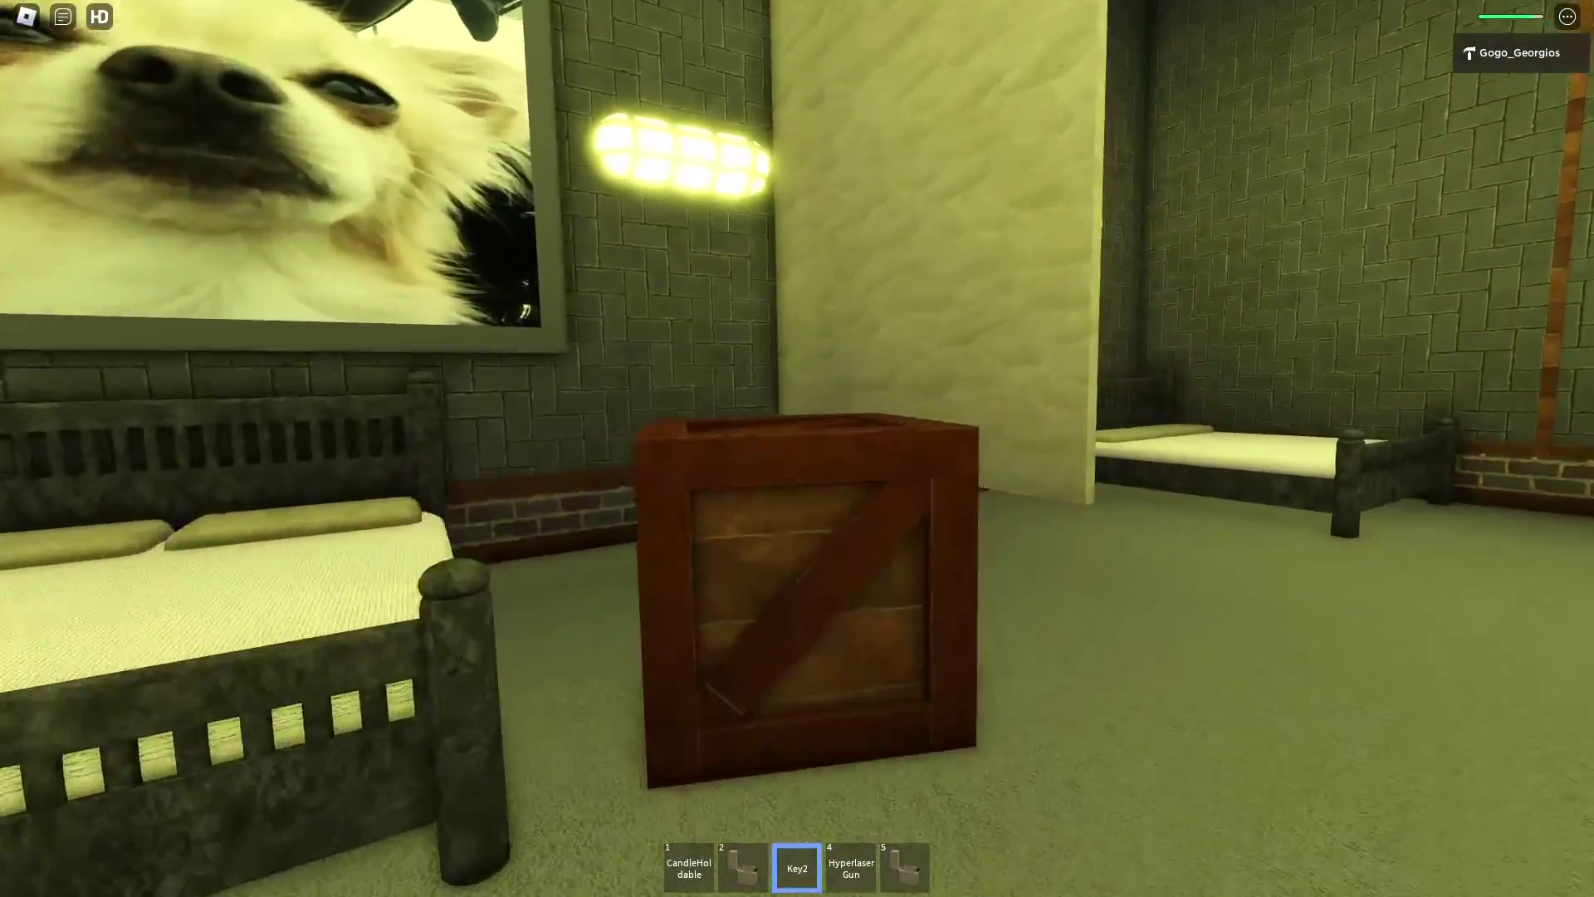
key(w)
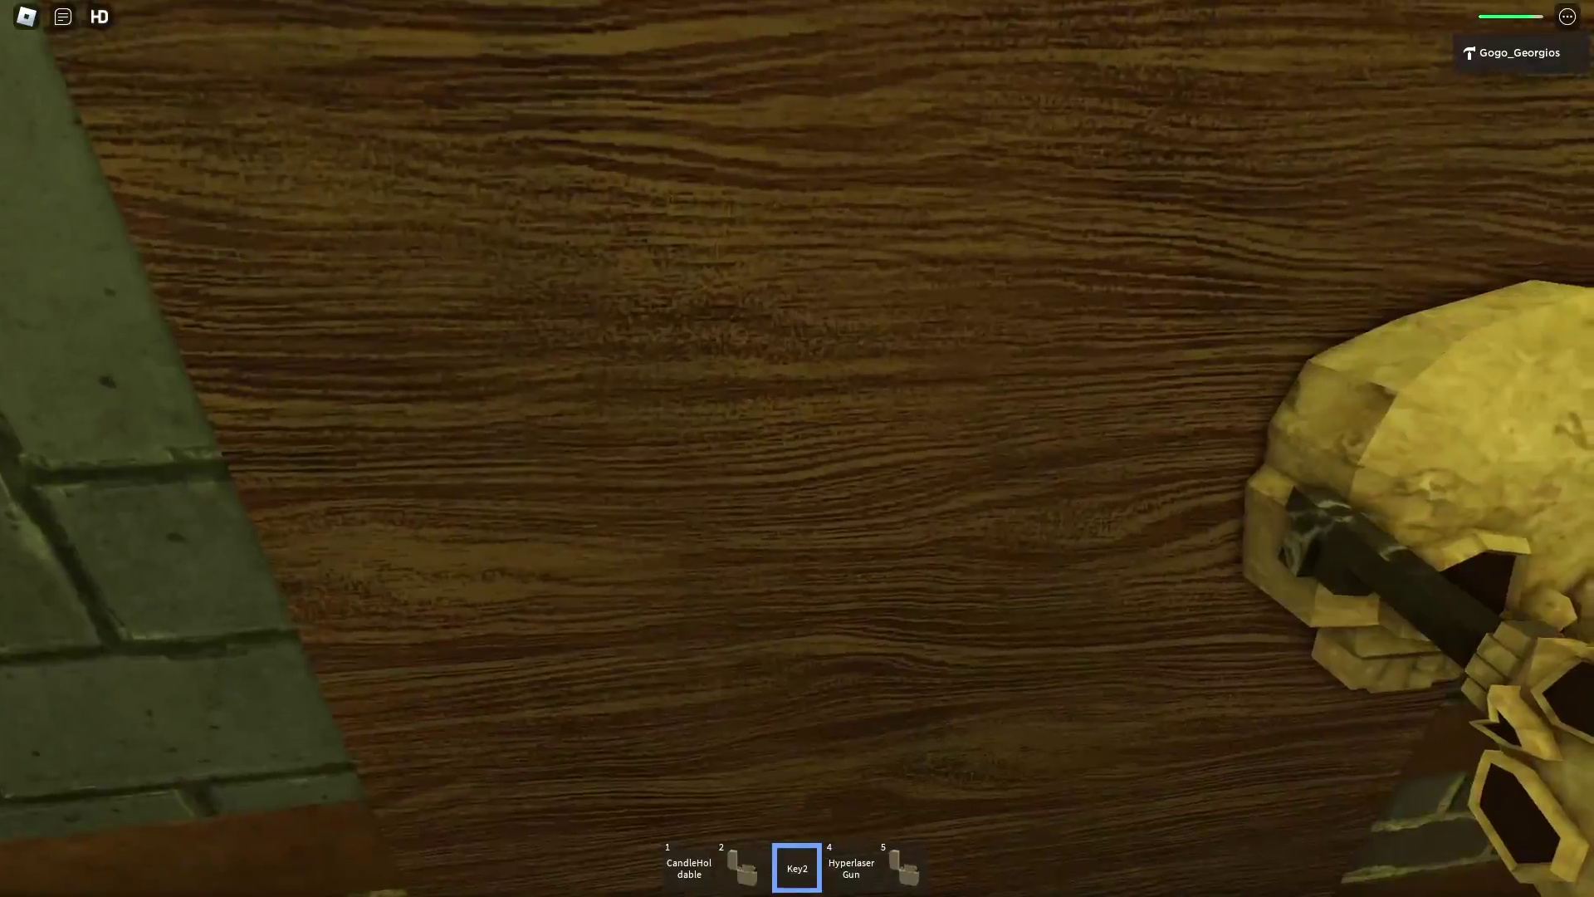
click(798, 449)
- Pick up the healing coil from the table in the unlocked room
key(w)
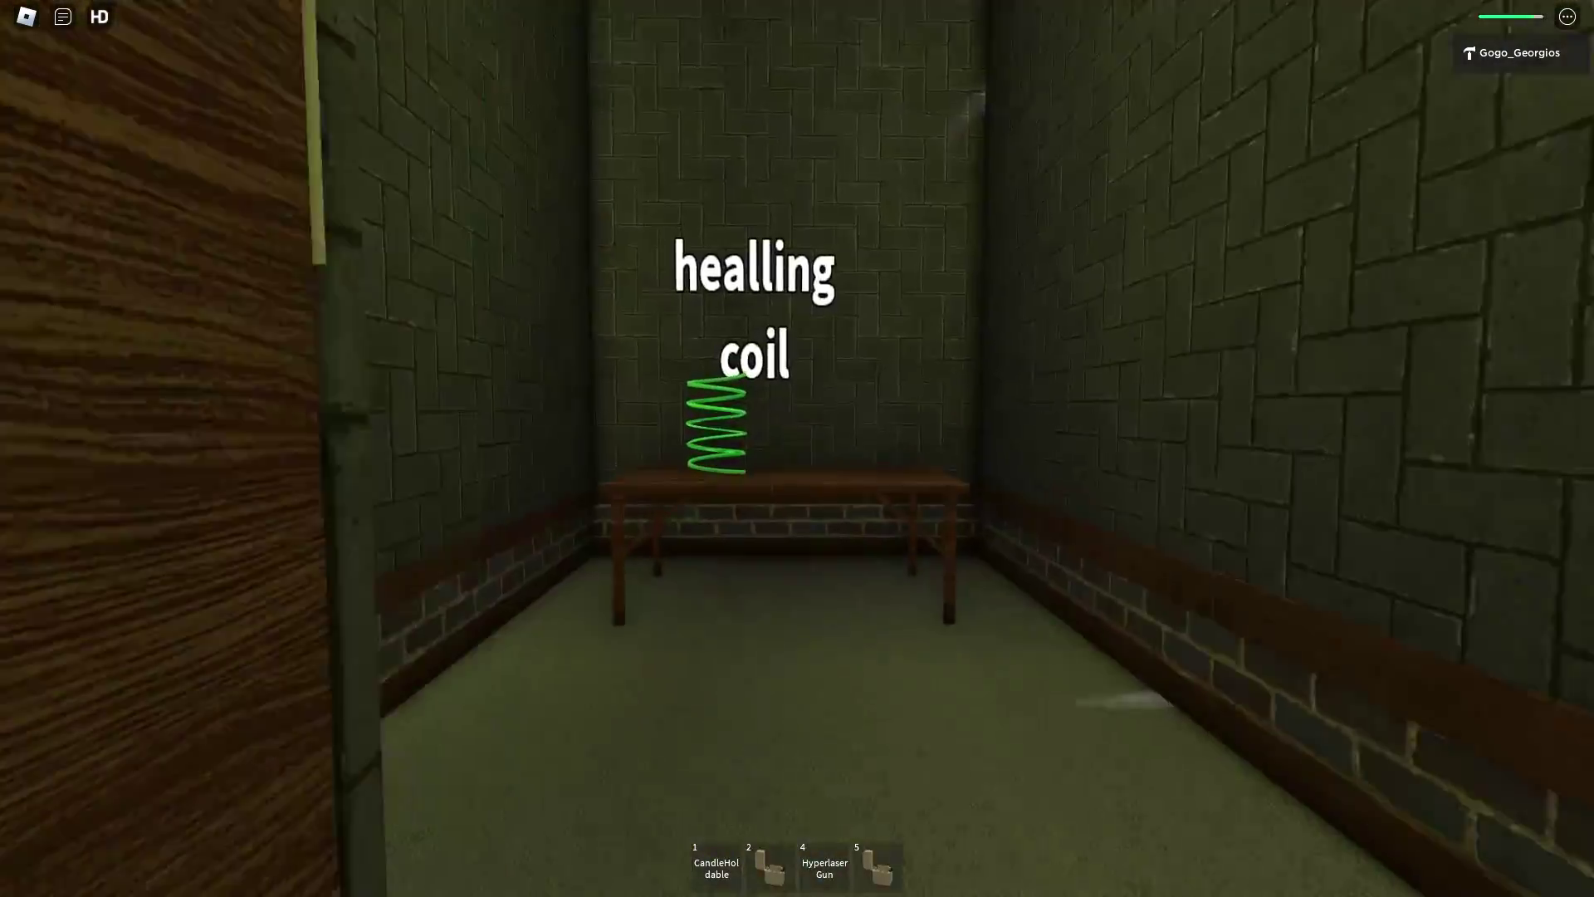
key(w)
click(797, 448)
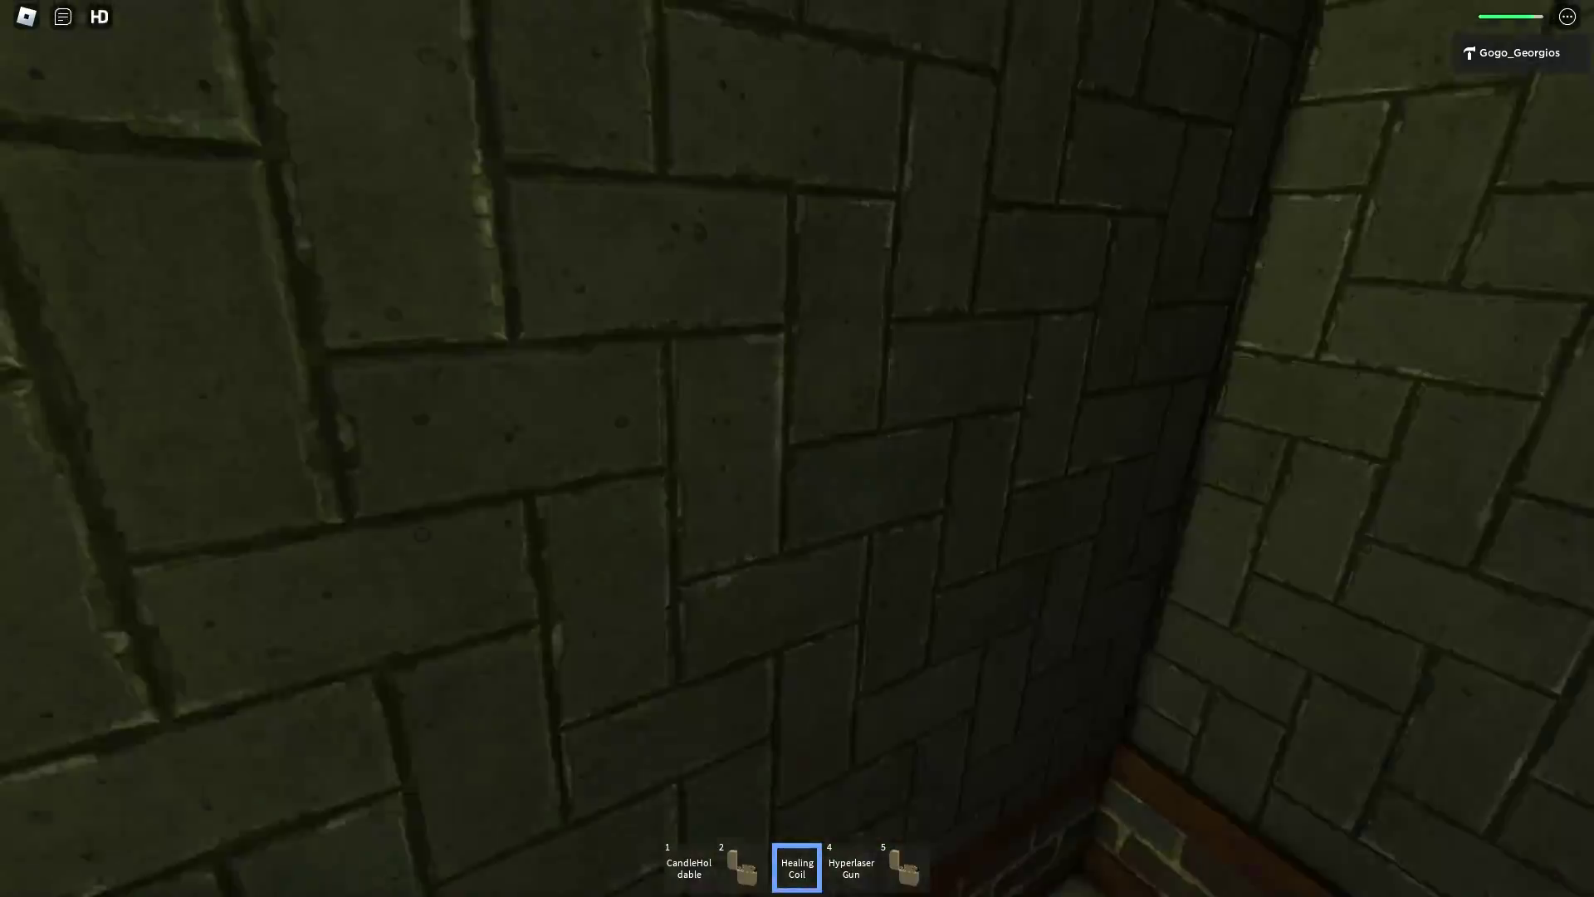
- Walk back past the ward beds and exit into the red-walled room
key(w)
key(2)
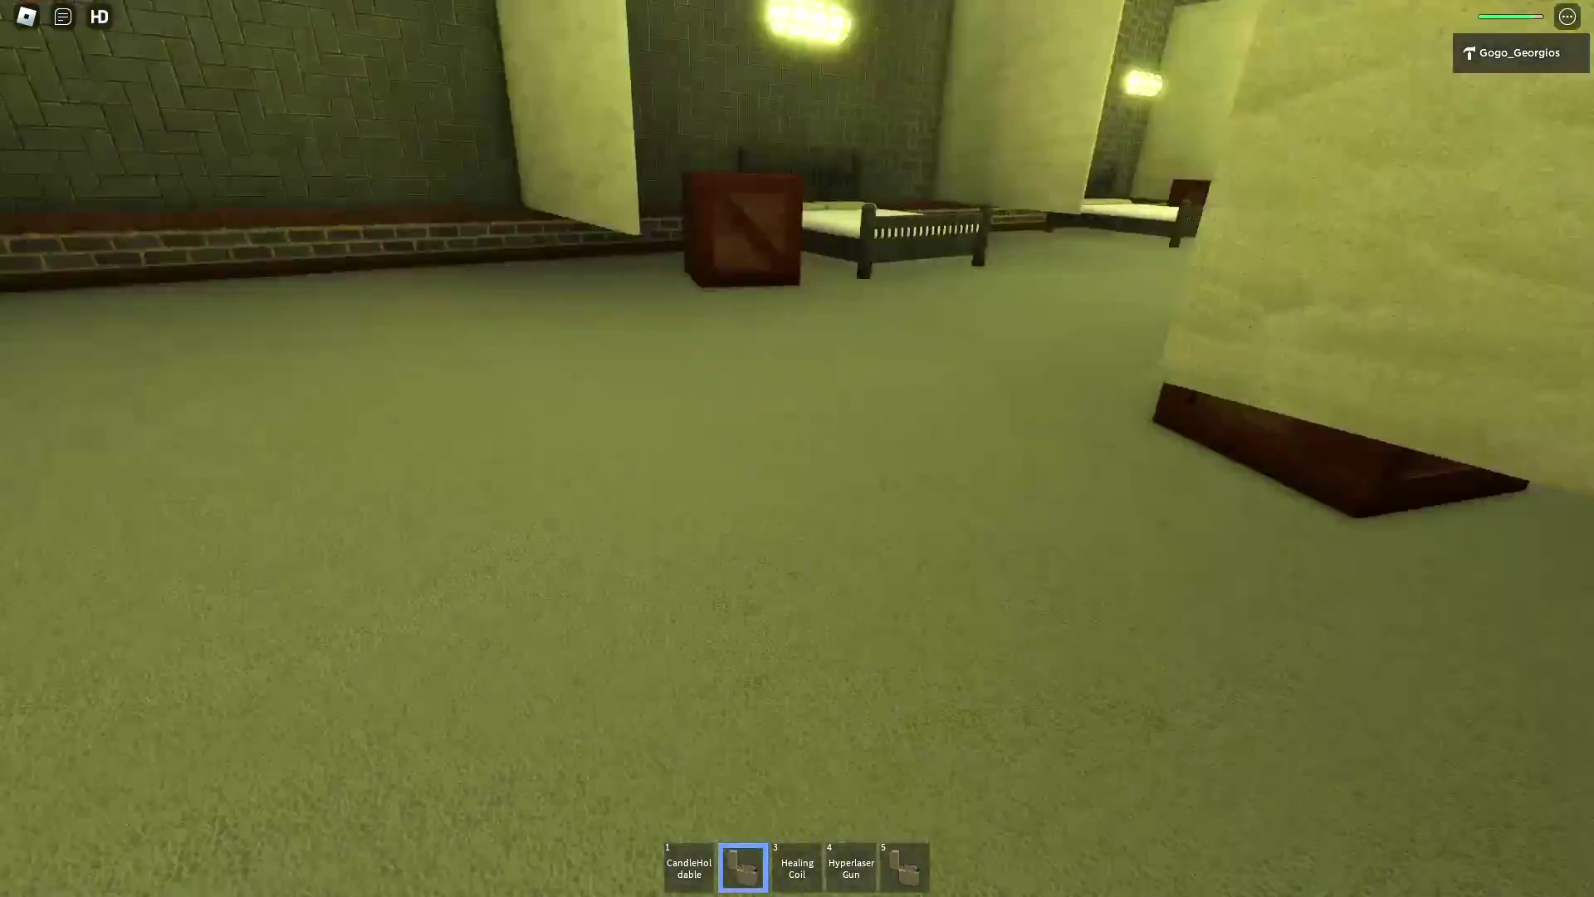
key(w)
key(2)
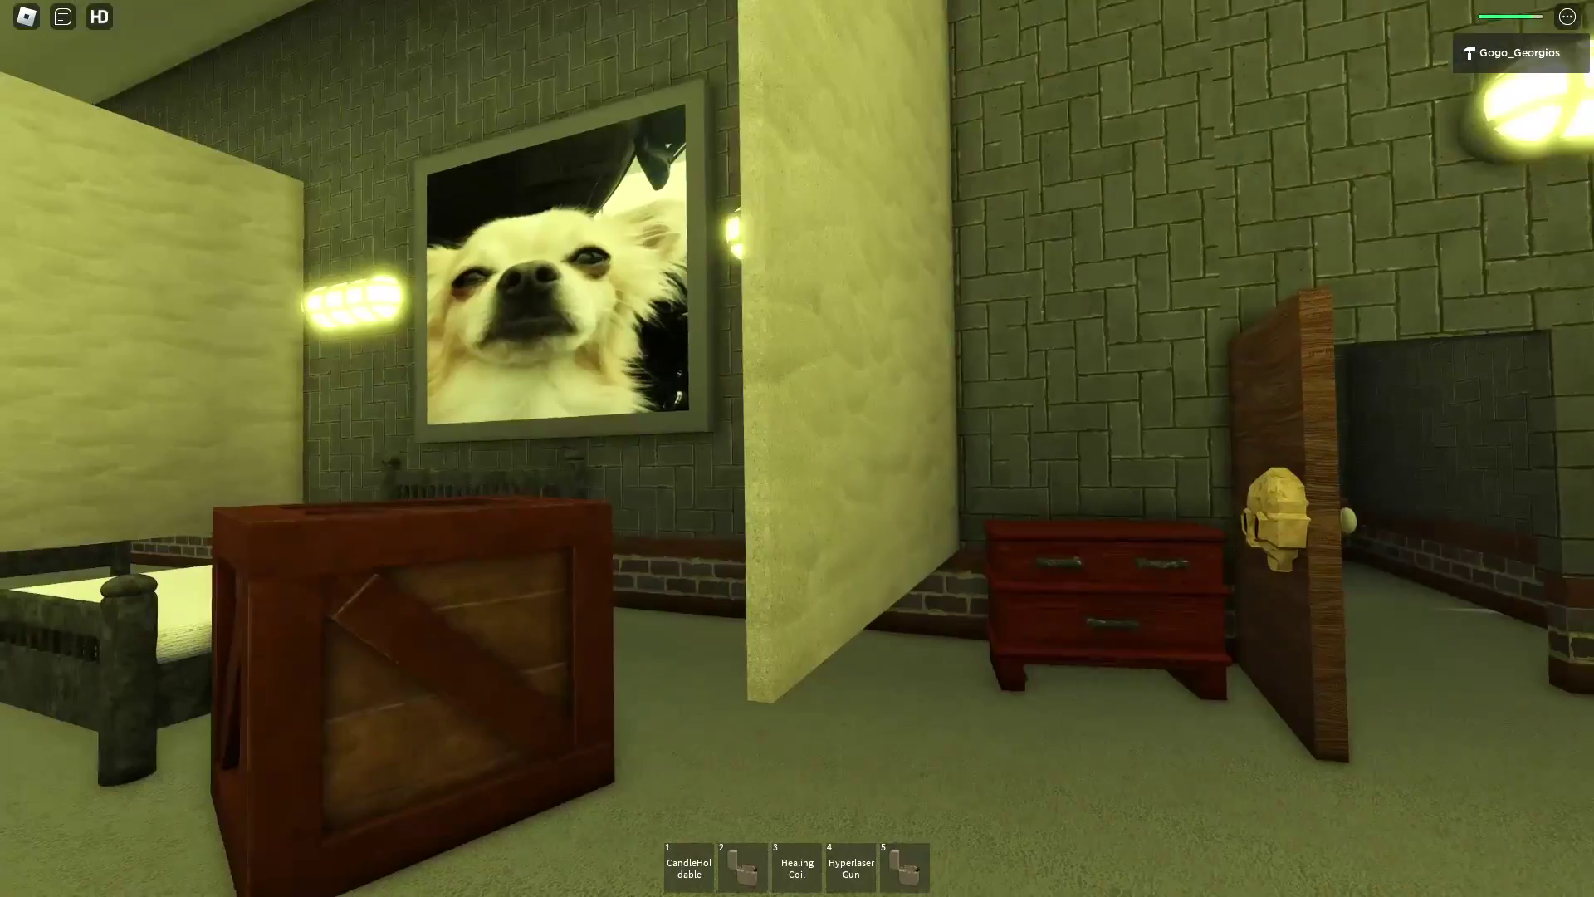
key(w)
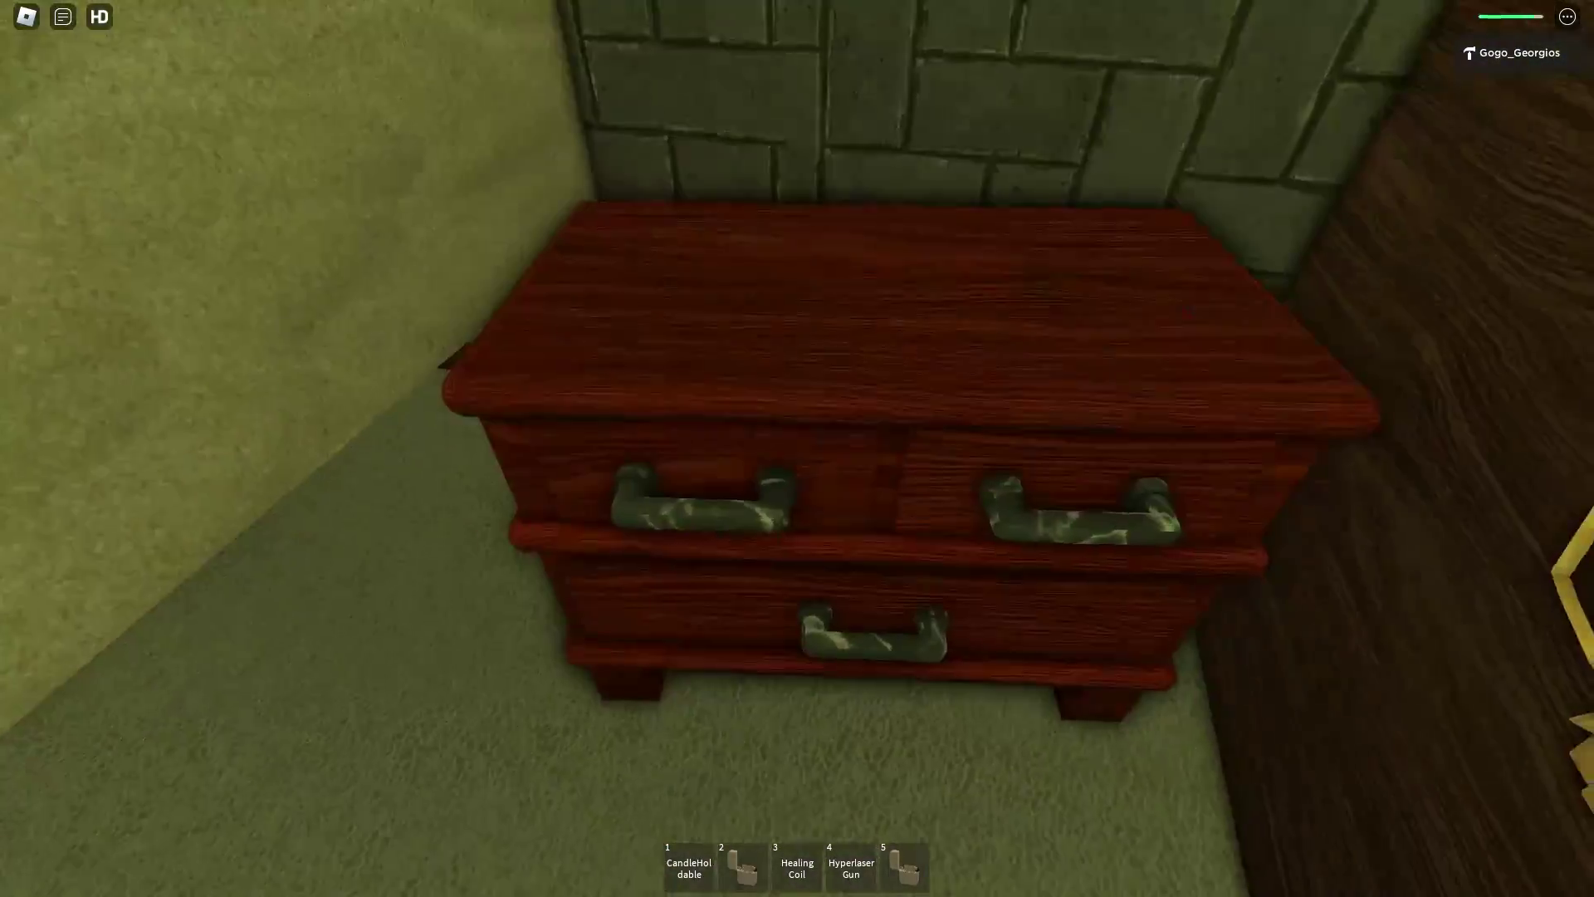
key(a)
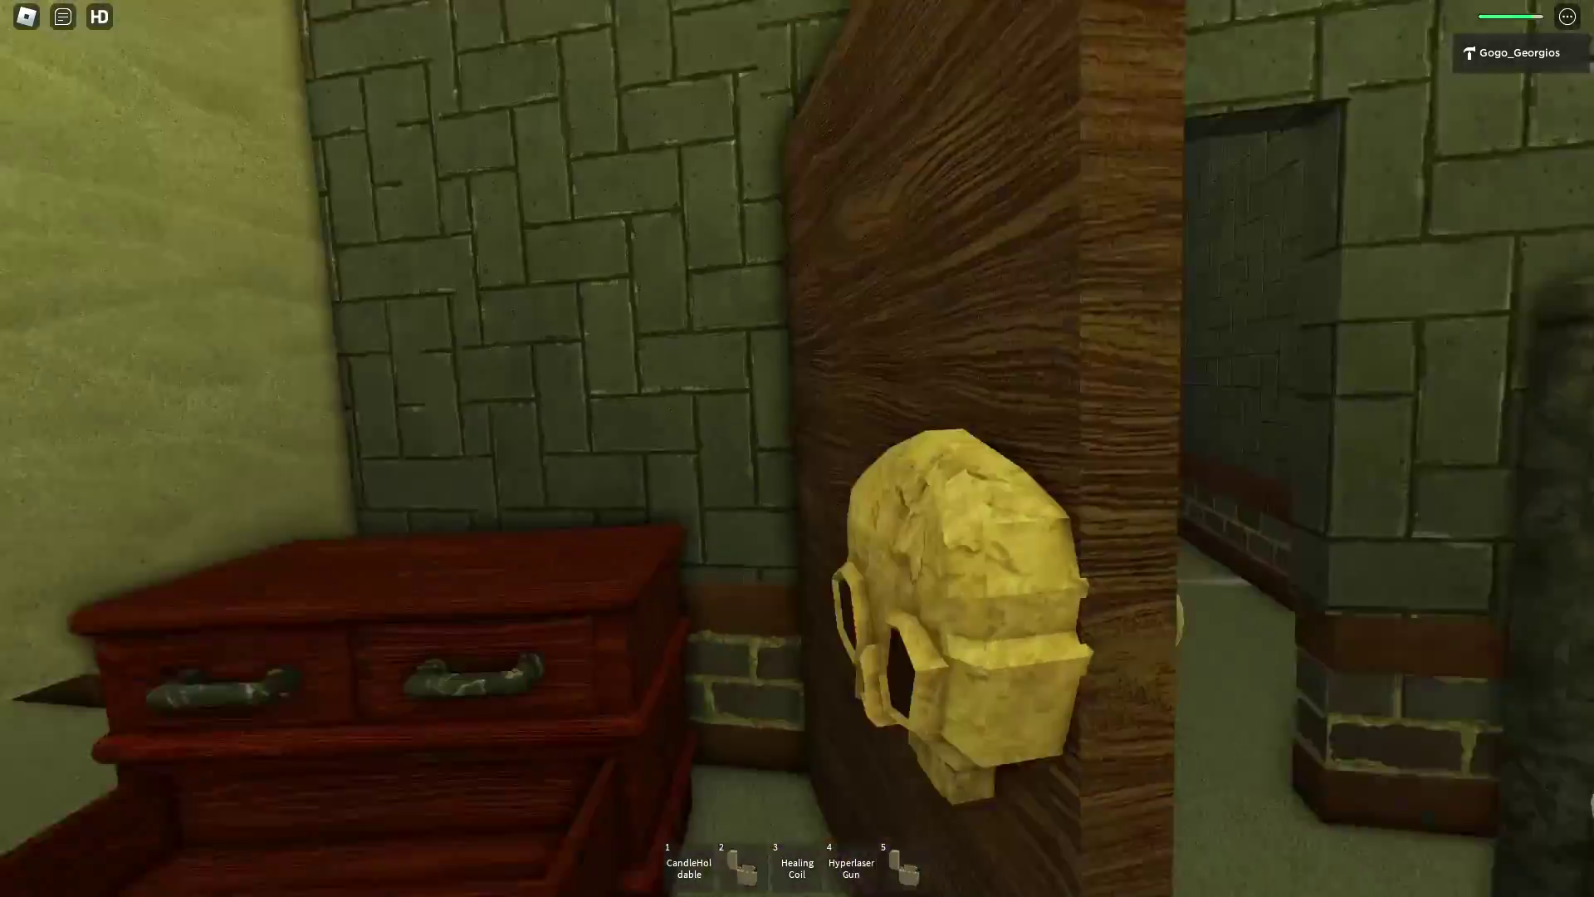
key(w)
key(w)
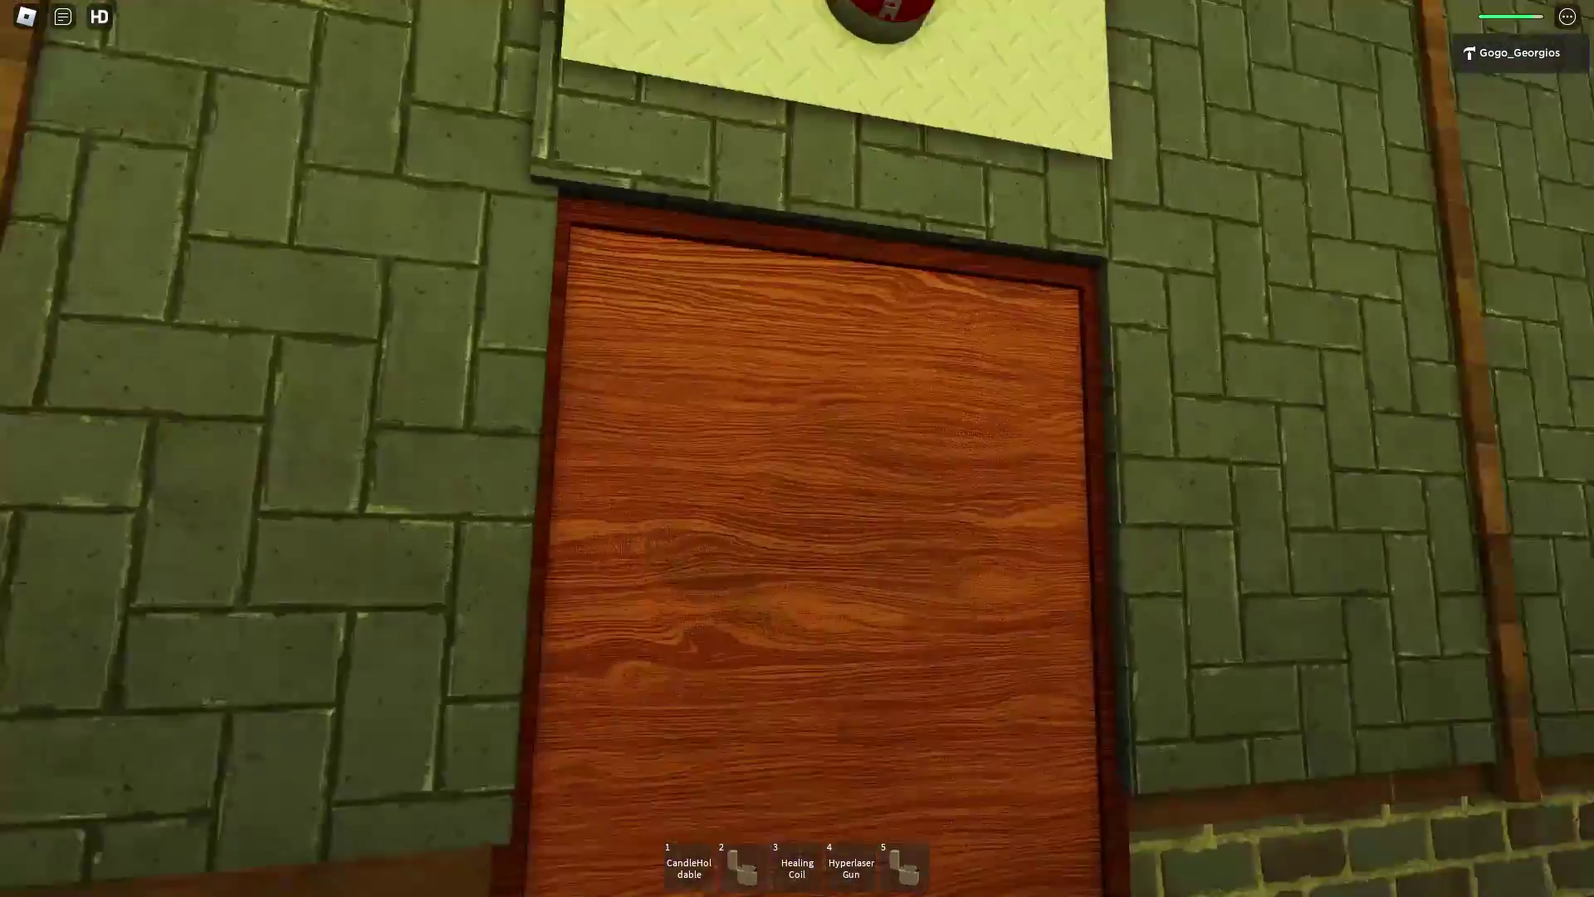
key(w)
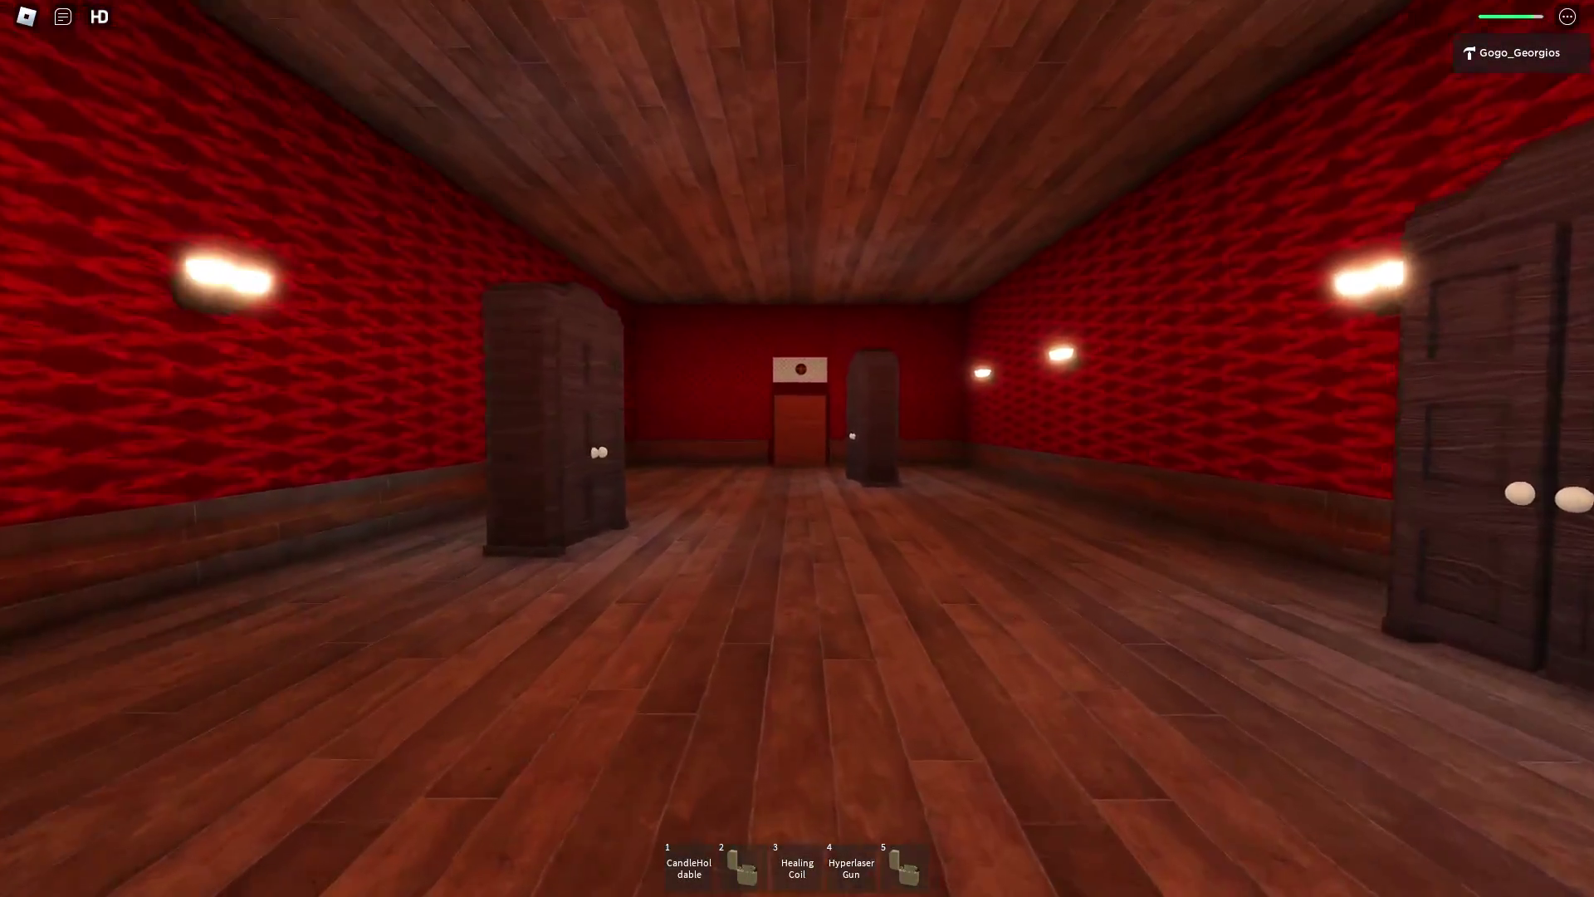
- Walk through the red-walled room toward the wardrobes
key(w)
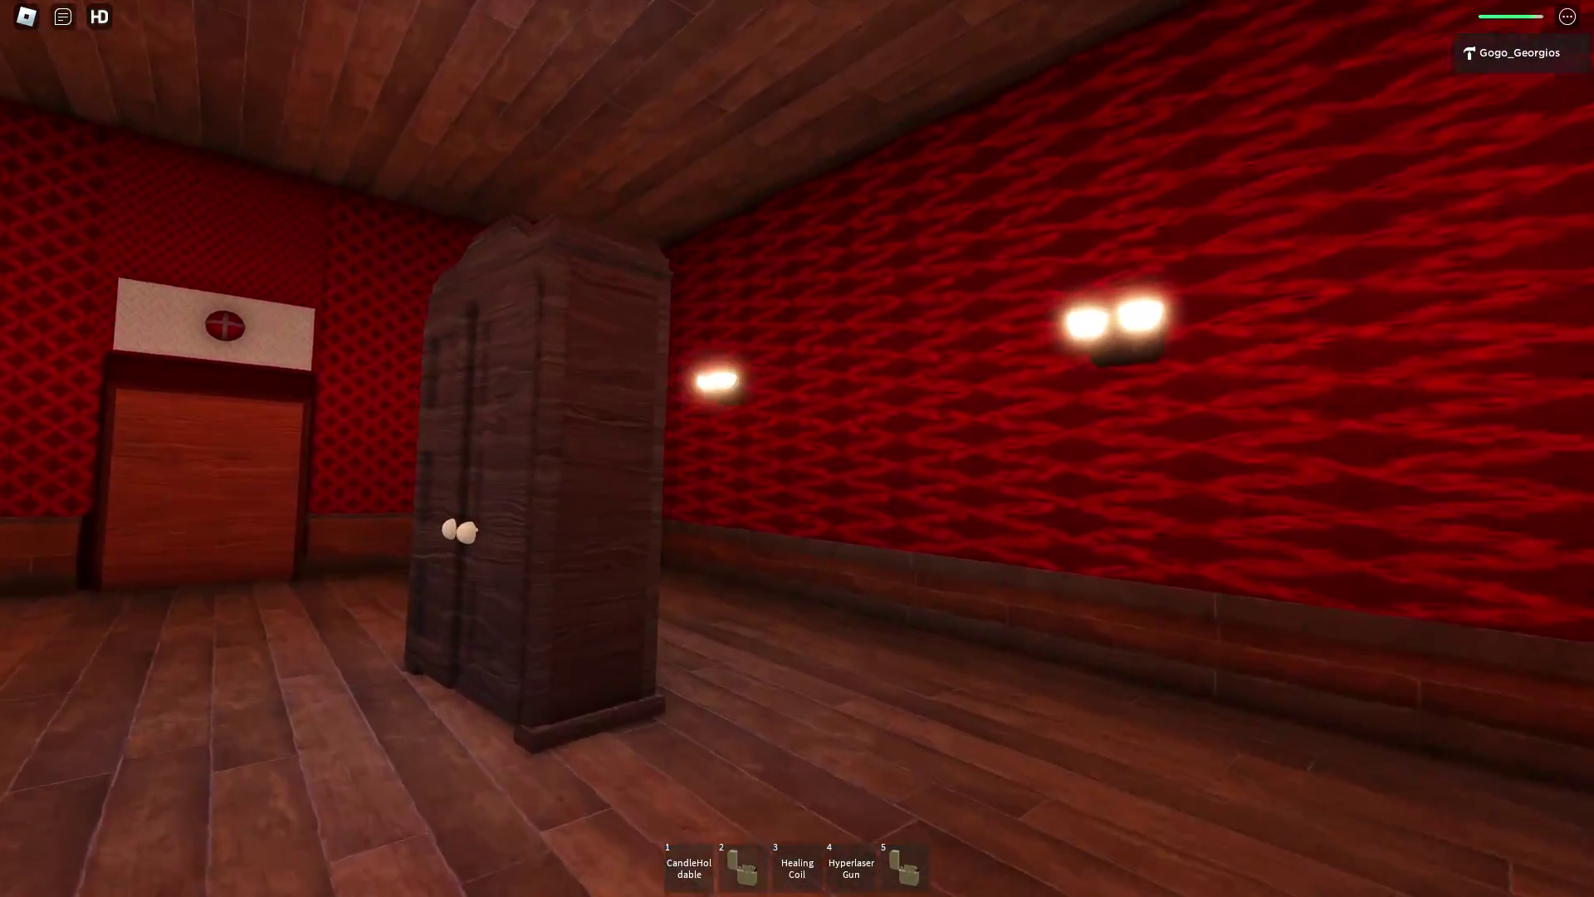
key(w)
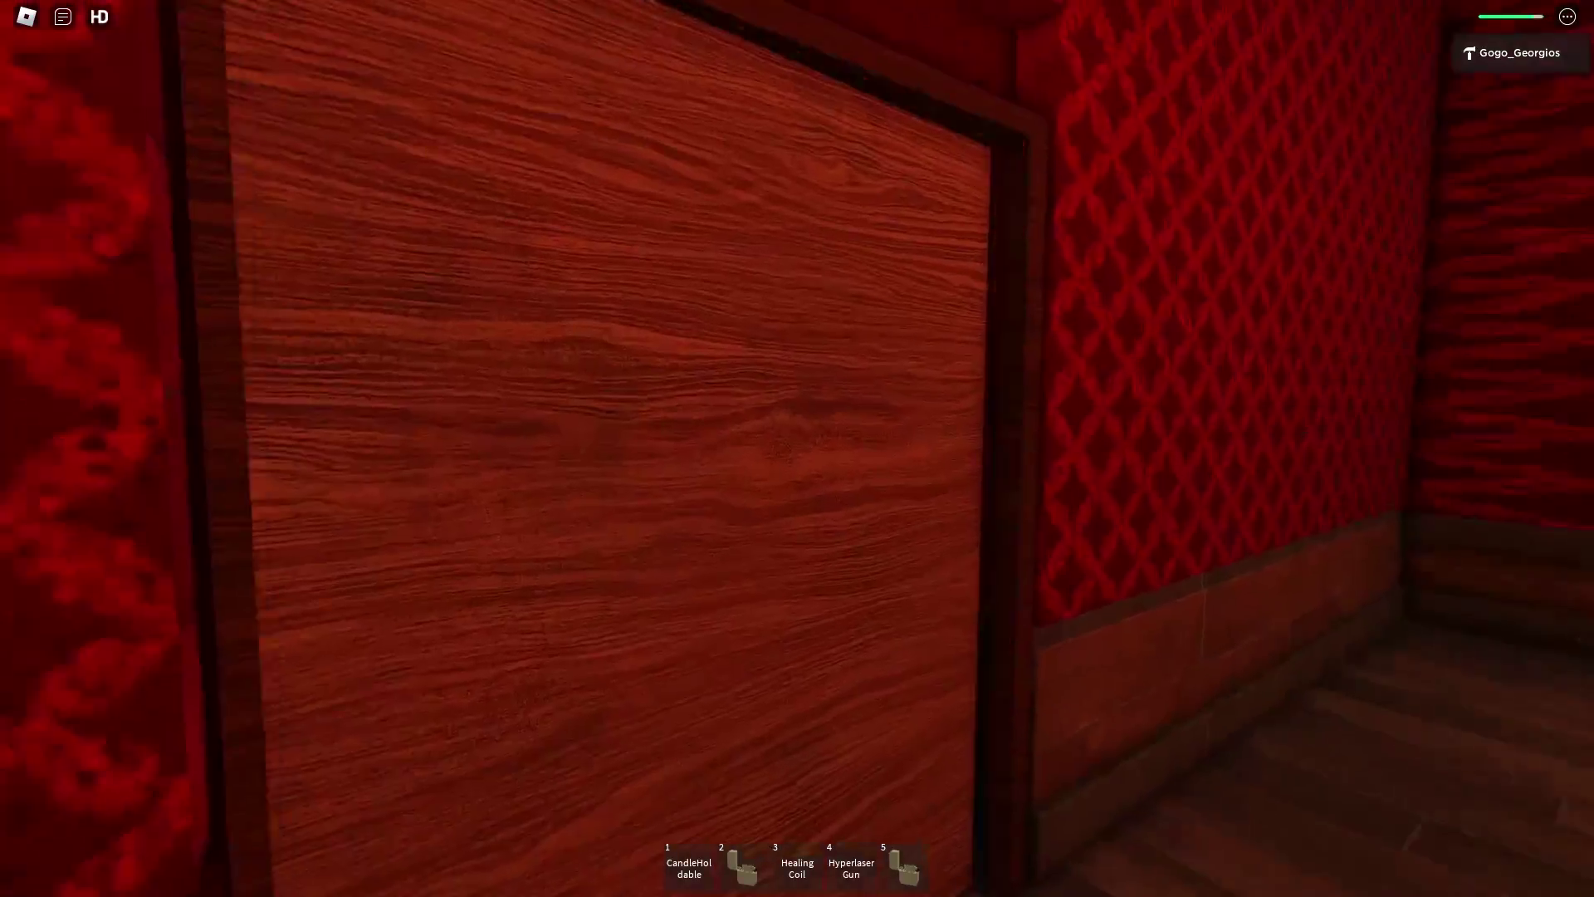
key(w)
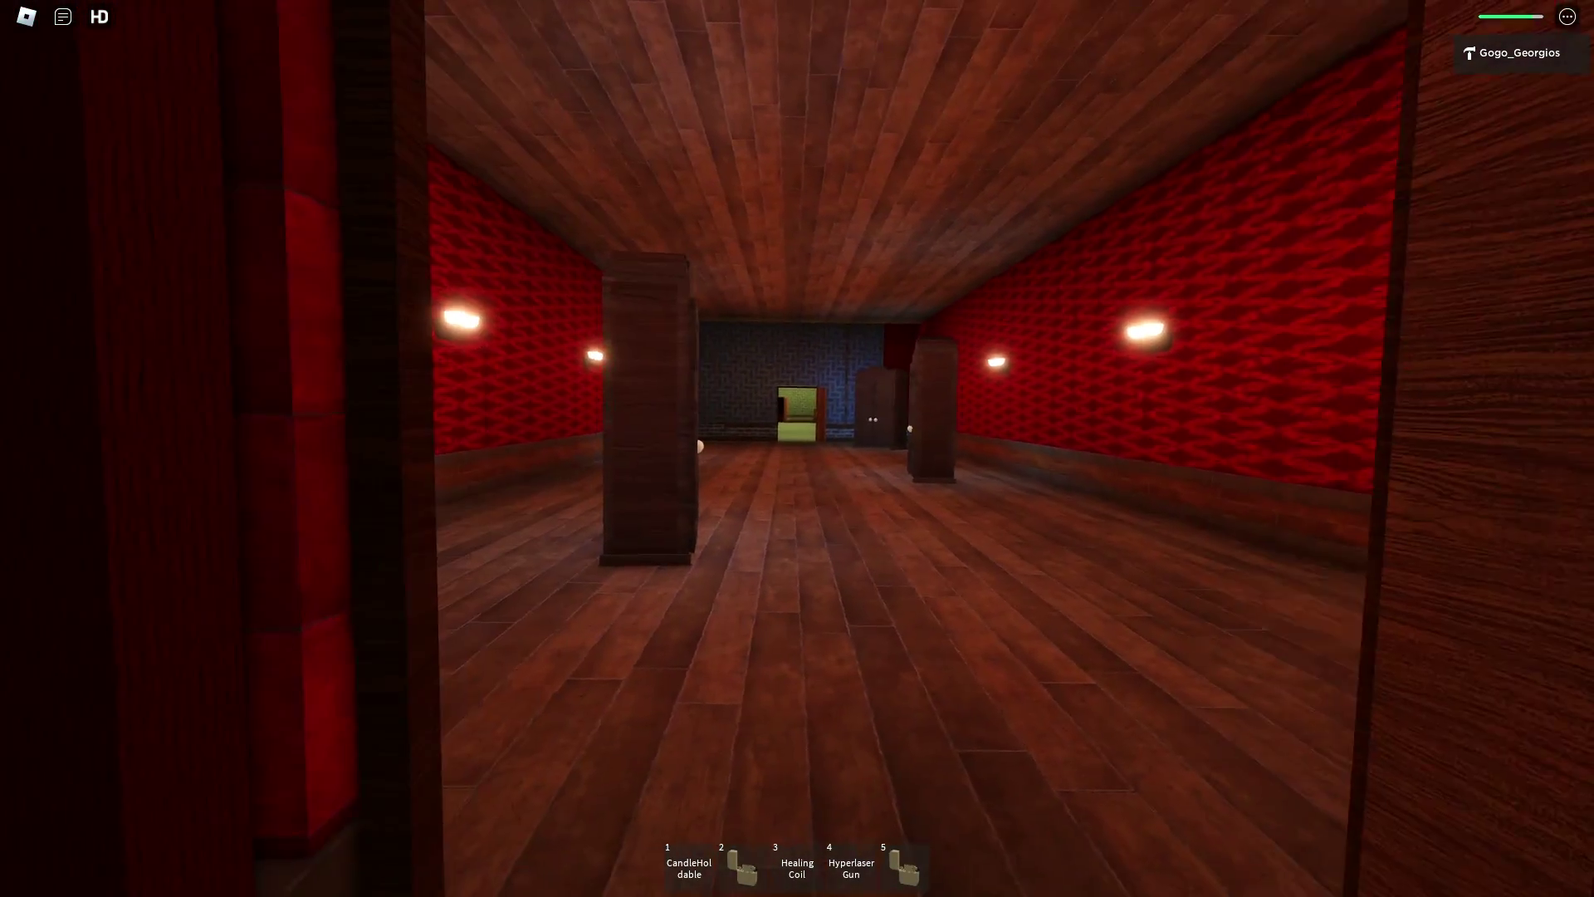
key(s)
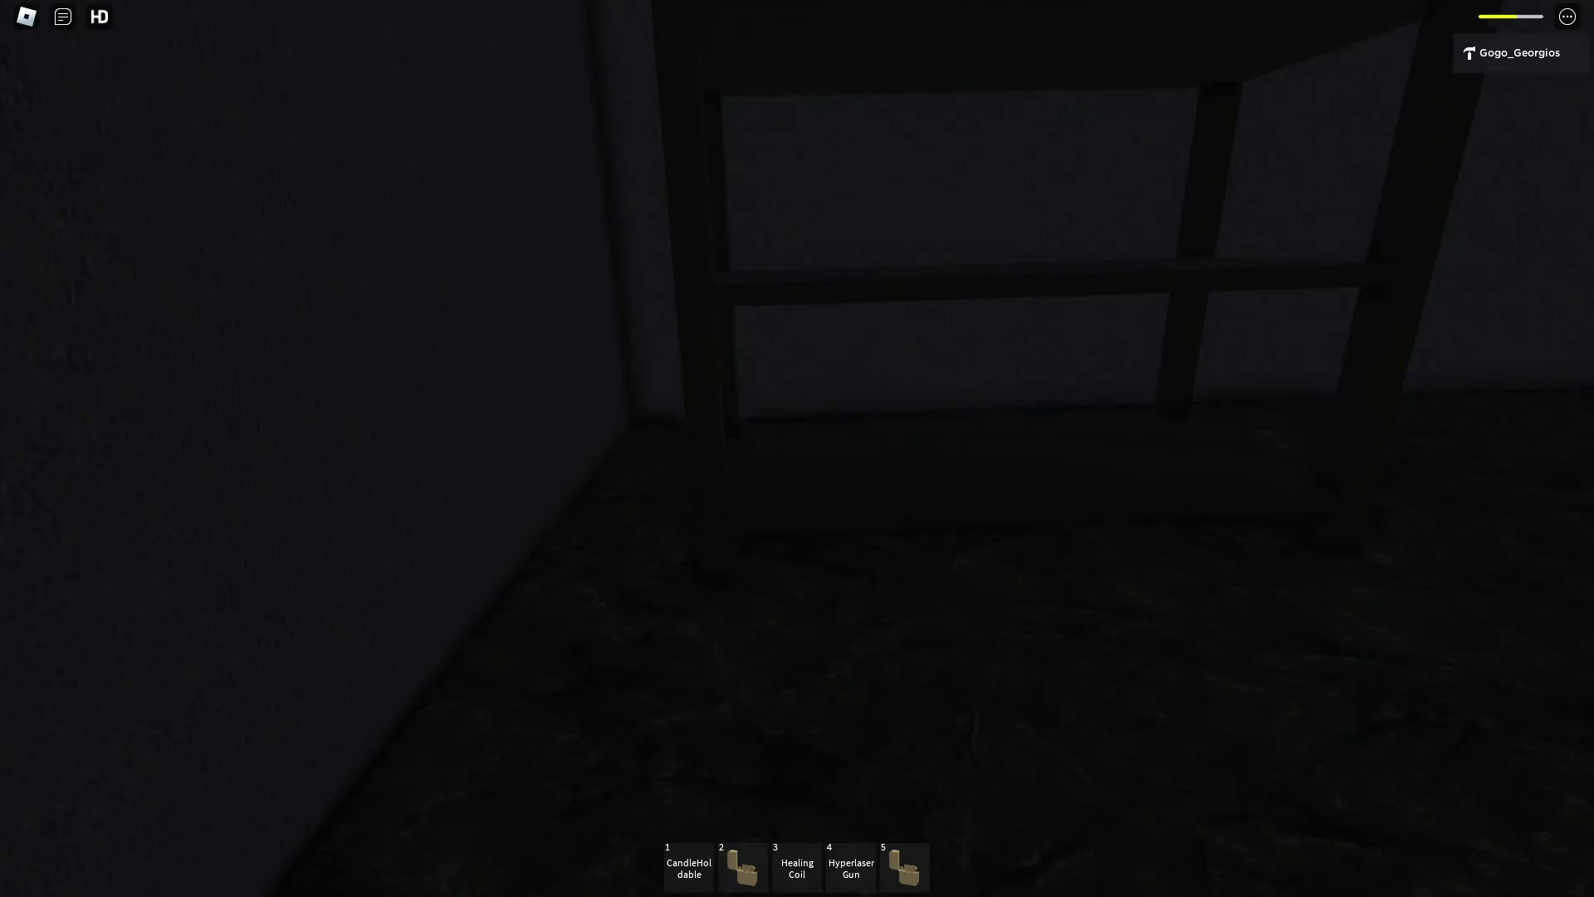
- Grab the red floor key, the green key, the barrel's blue key and the puddle's yellow key
click(797, 448)
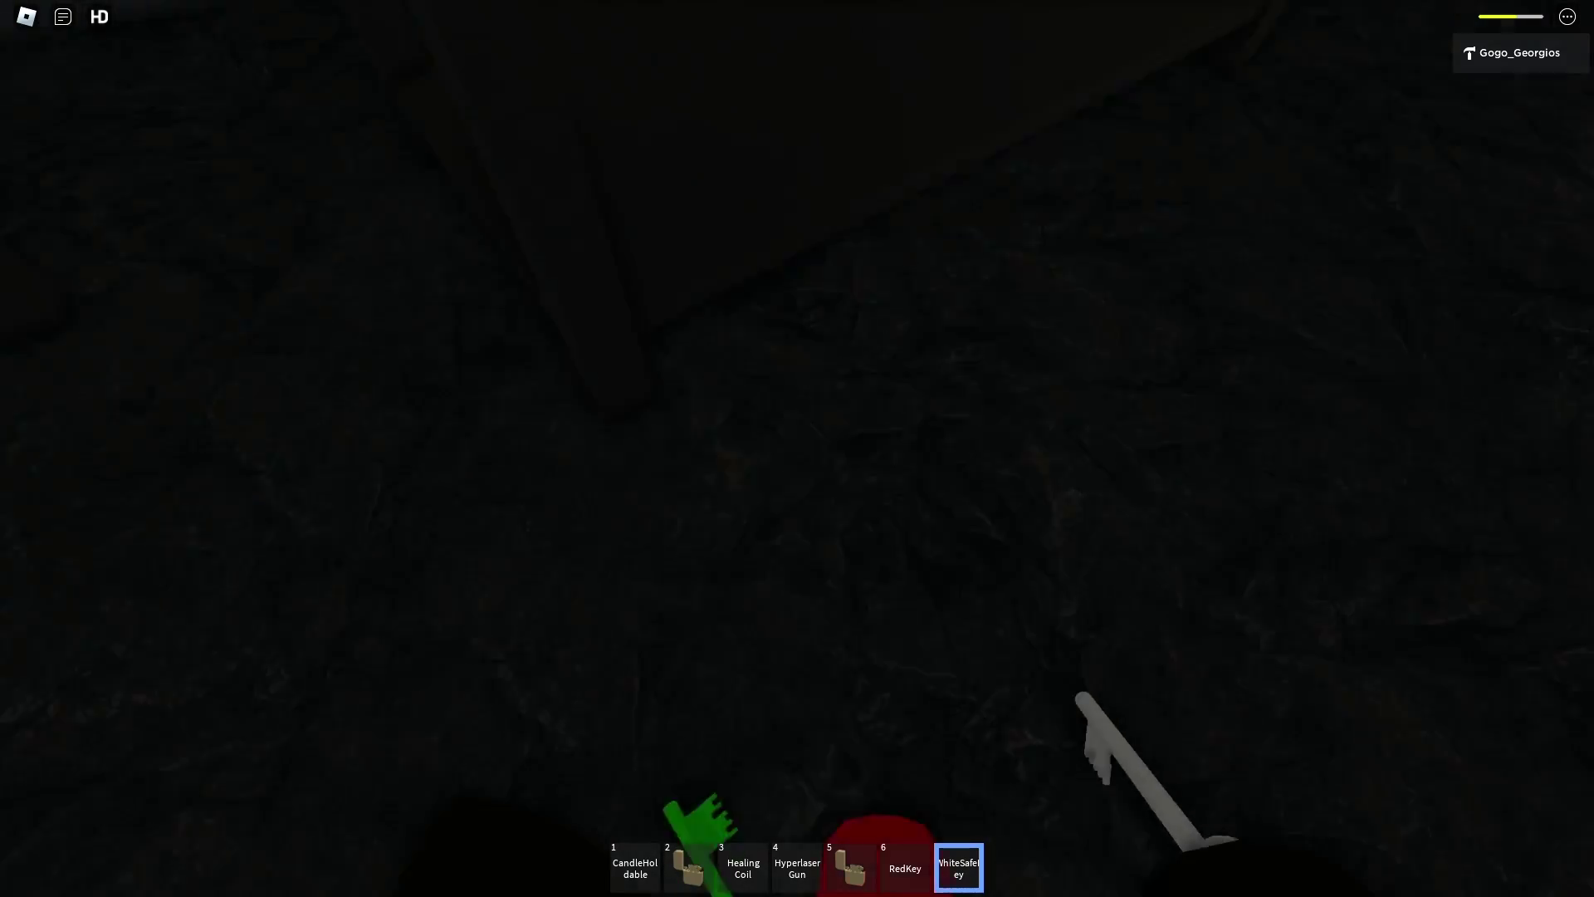
key(8)
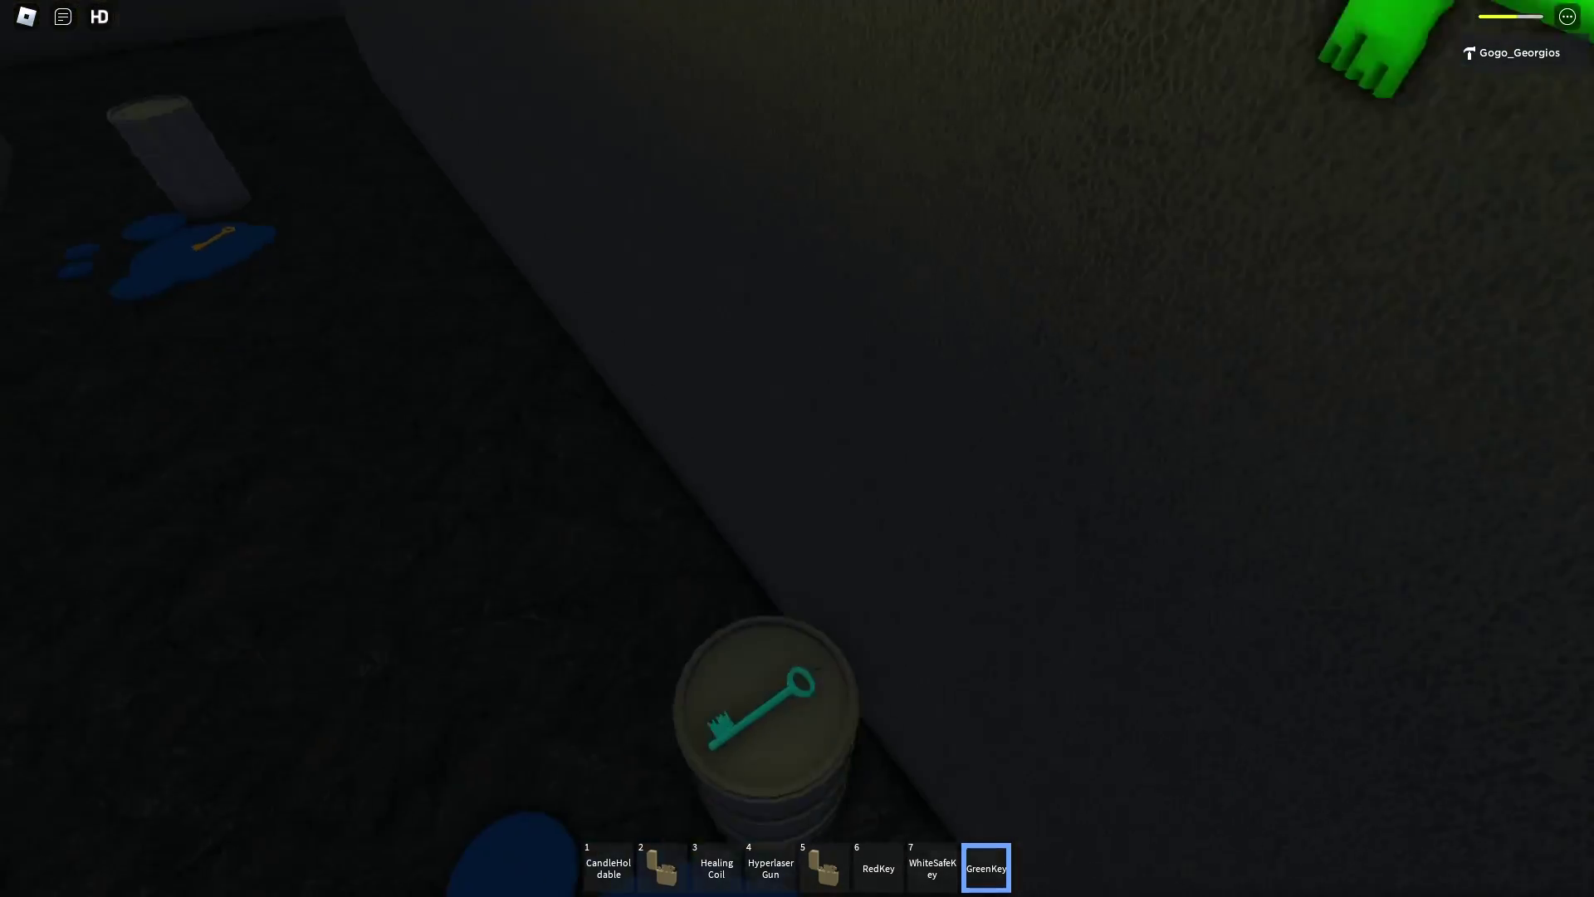
click(798, 450)
click(797, 448)
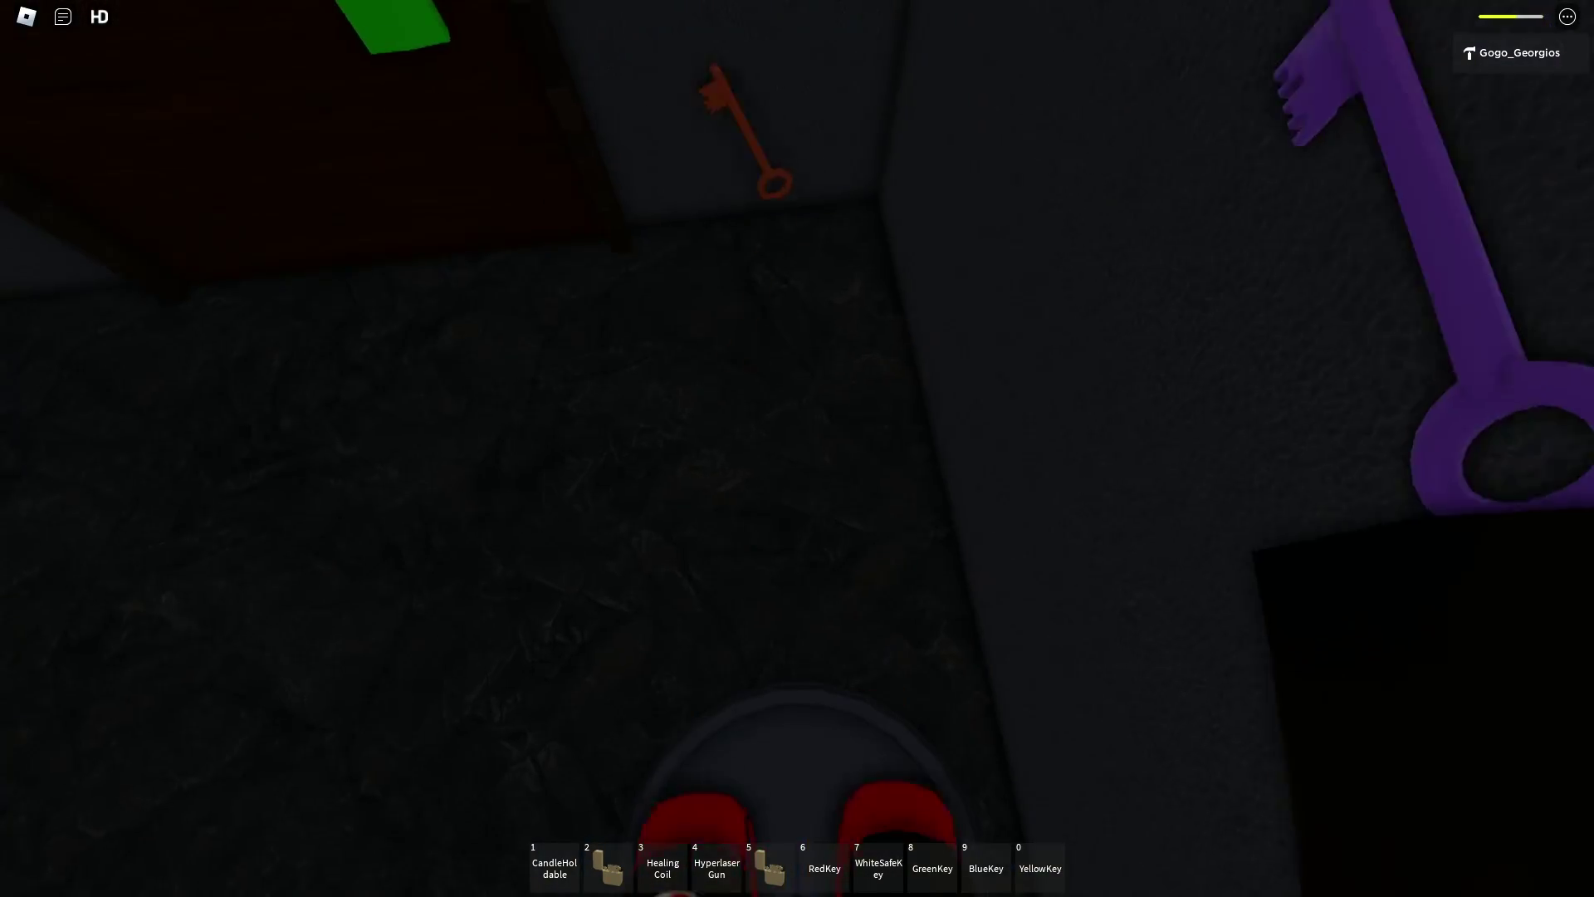
- Take the last key and turn toward the padlocked wooden door
click(749, 138)
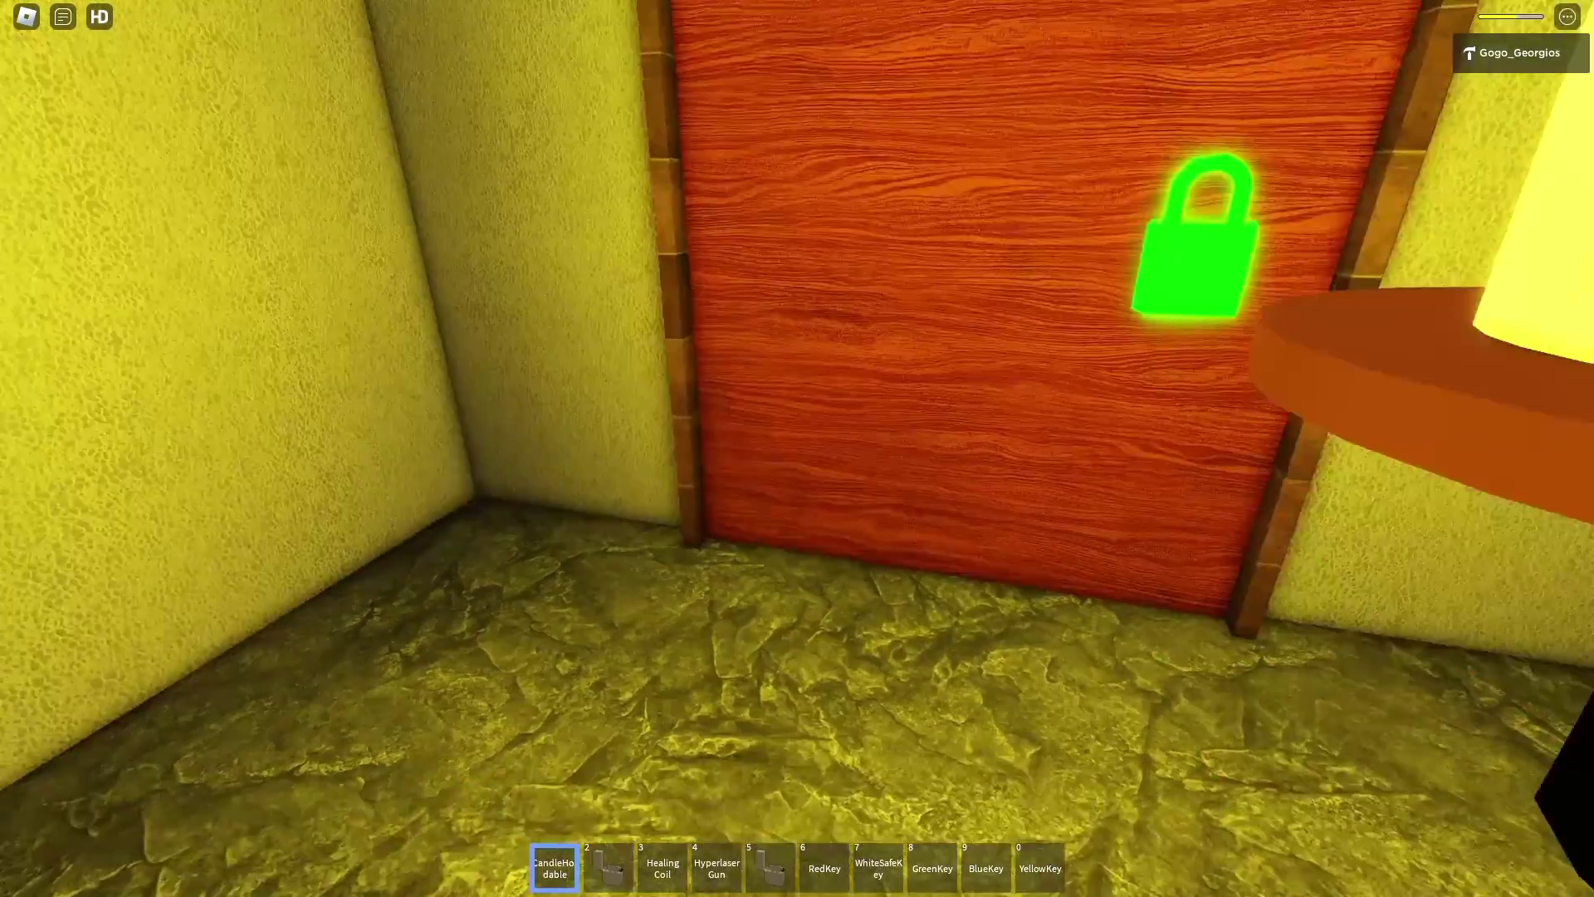